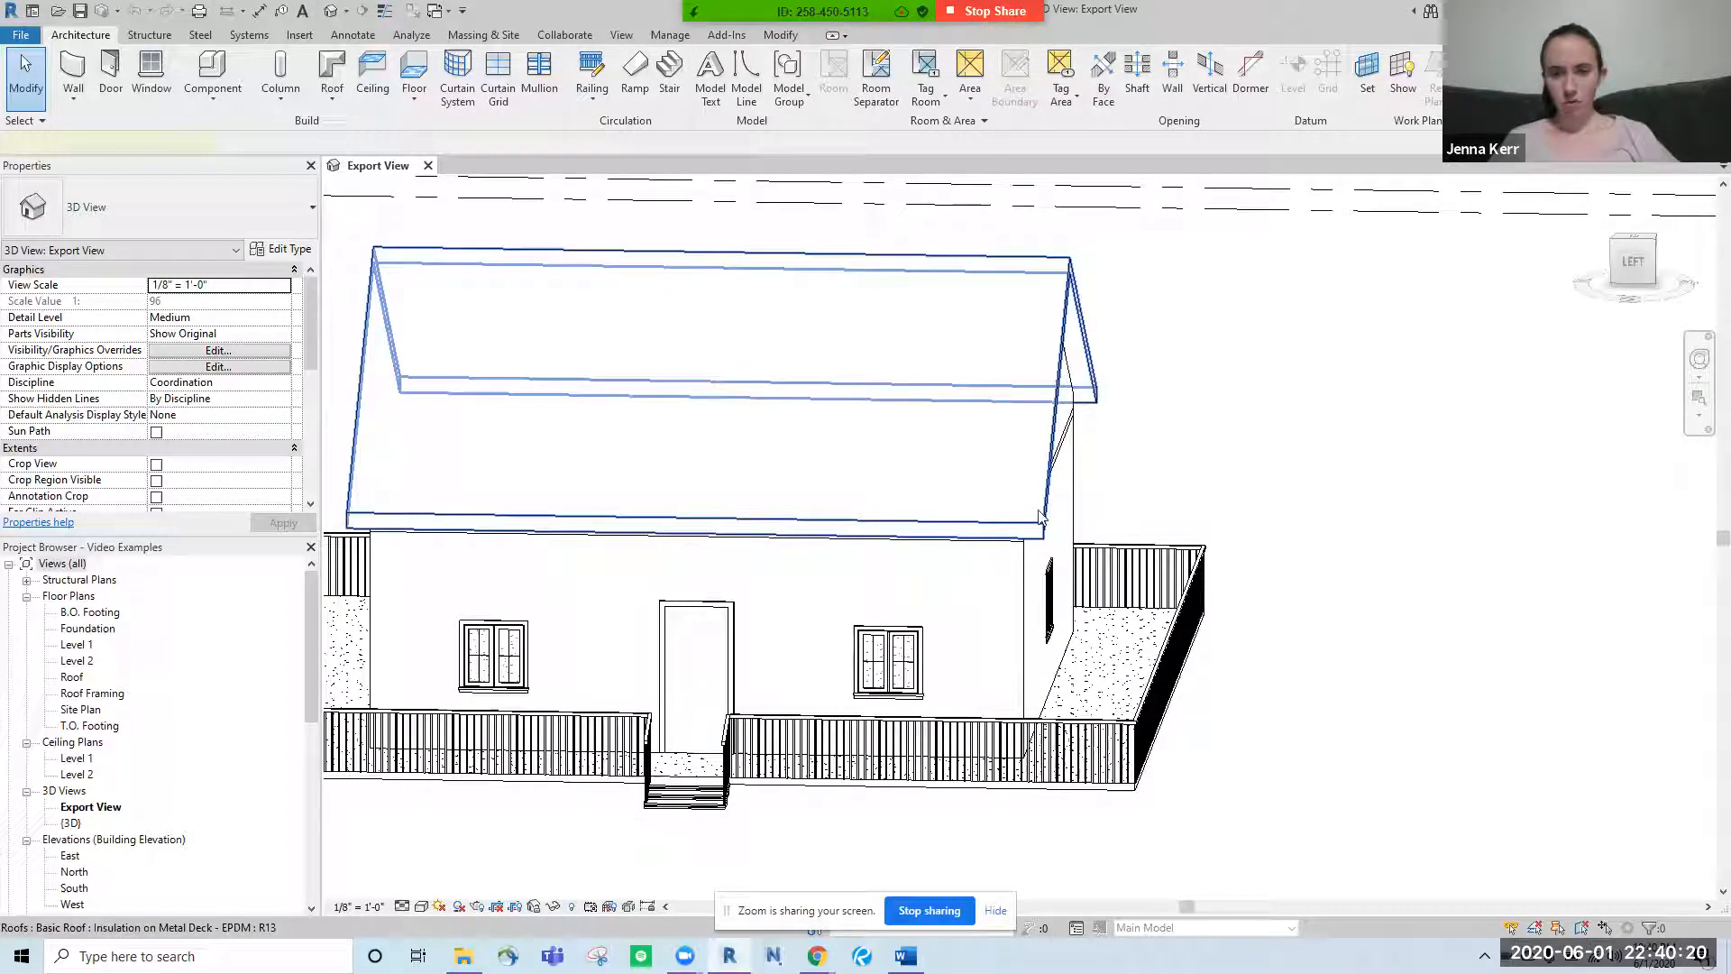
- Set the coarse scale fill color of the house roof's type to gray, RGB 128-128-128
left_click(1042, 517)
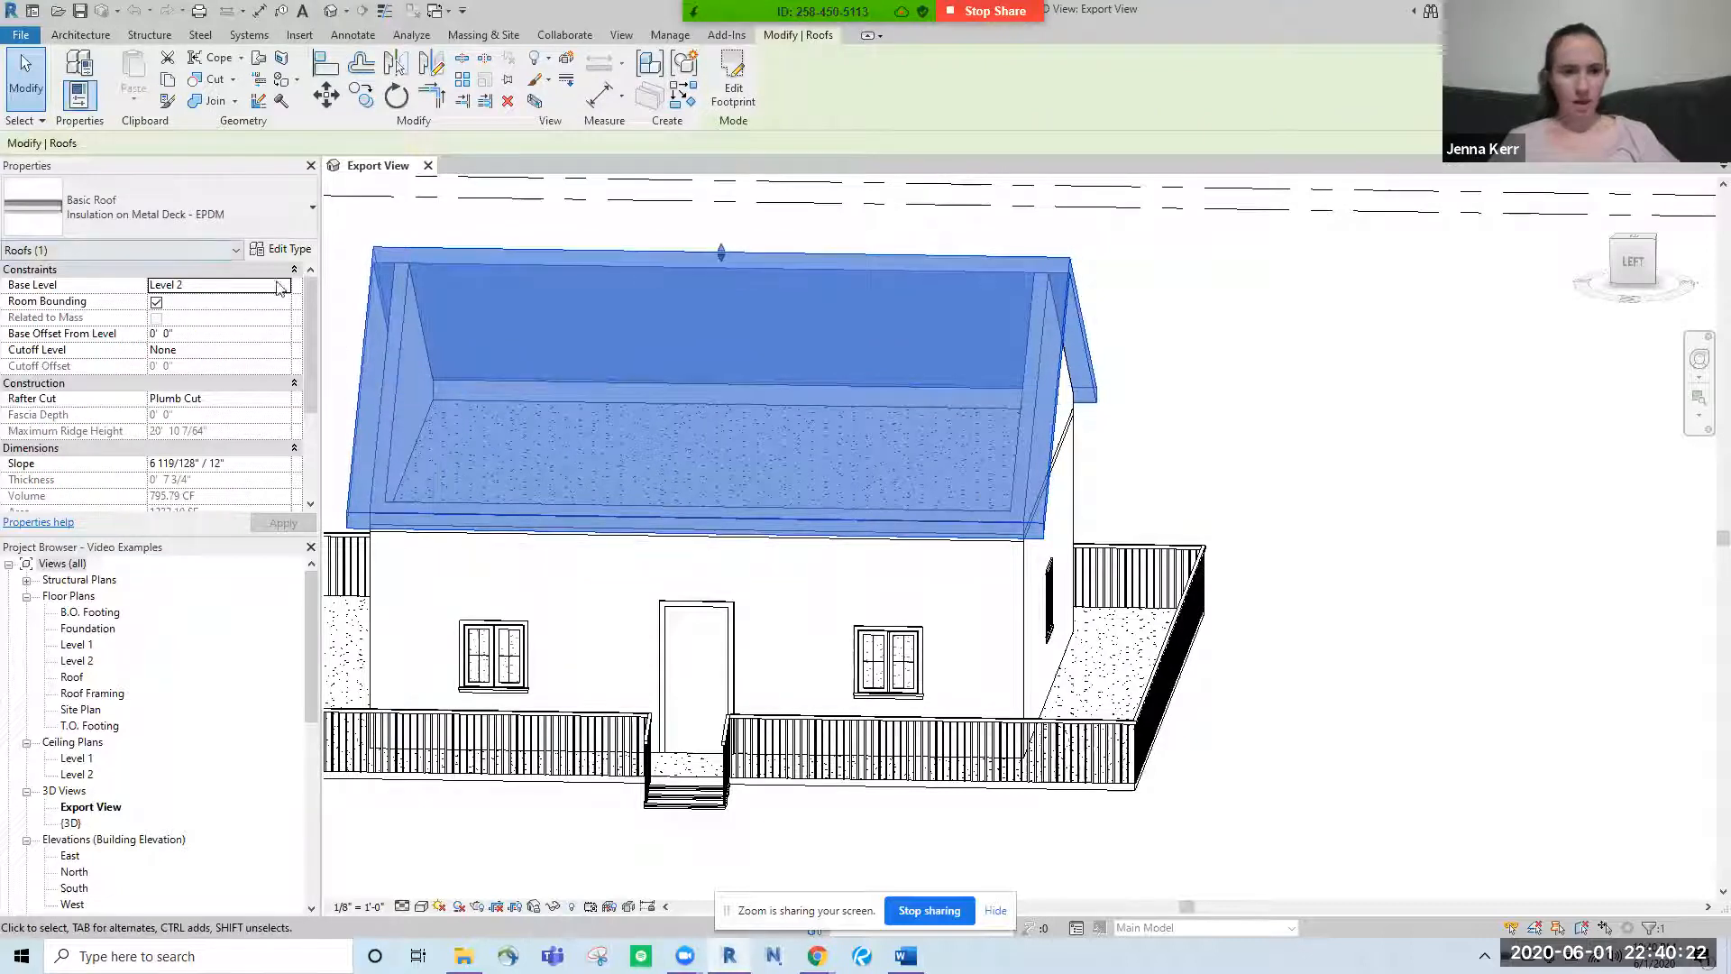
left_click(283, 252)
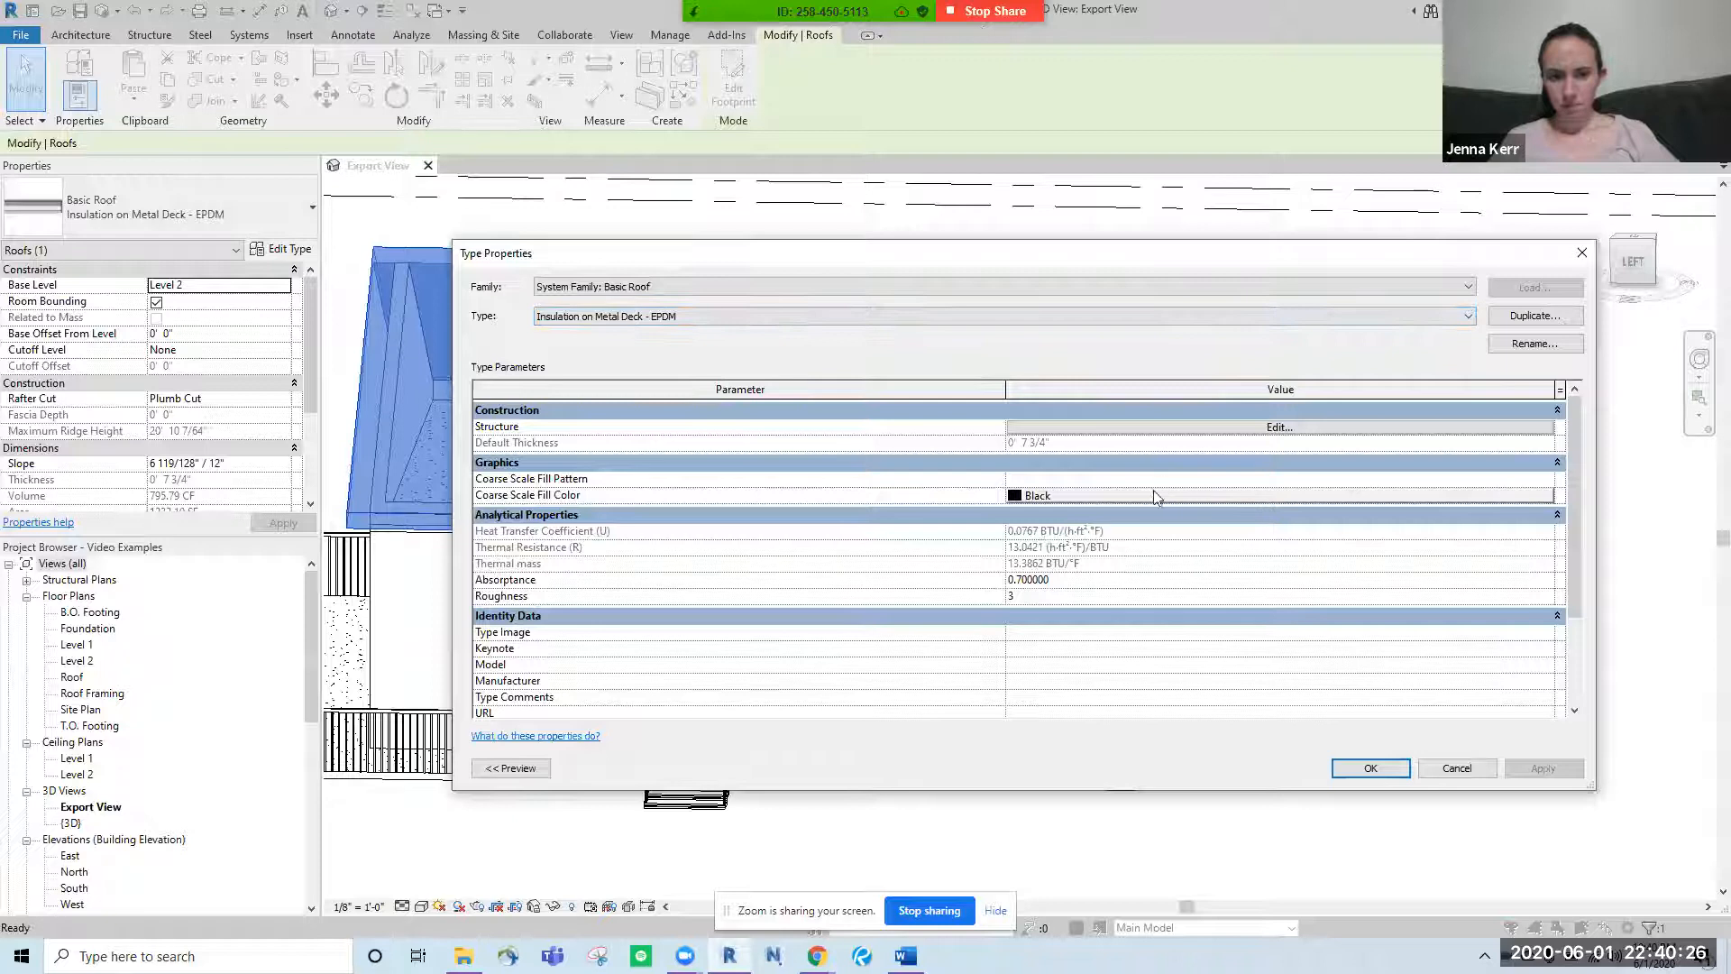
scroll(1127, 604, "down", 2)
scroll(1120, 584, "up", 2)
left_click(1528, 493)
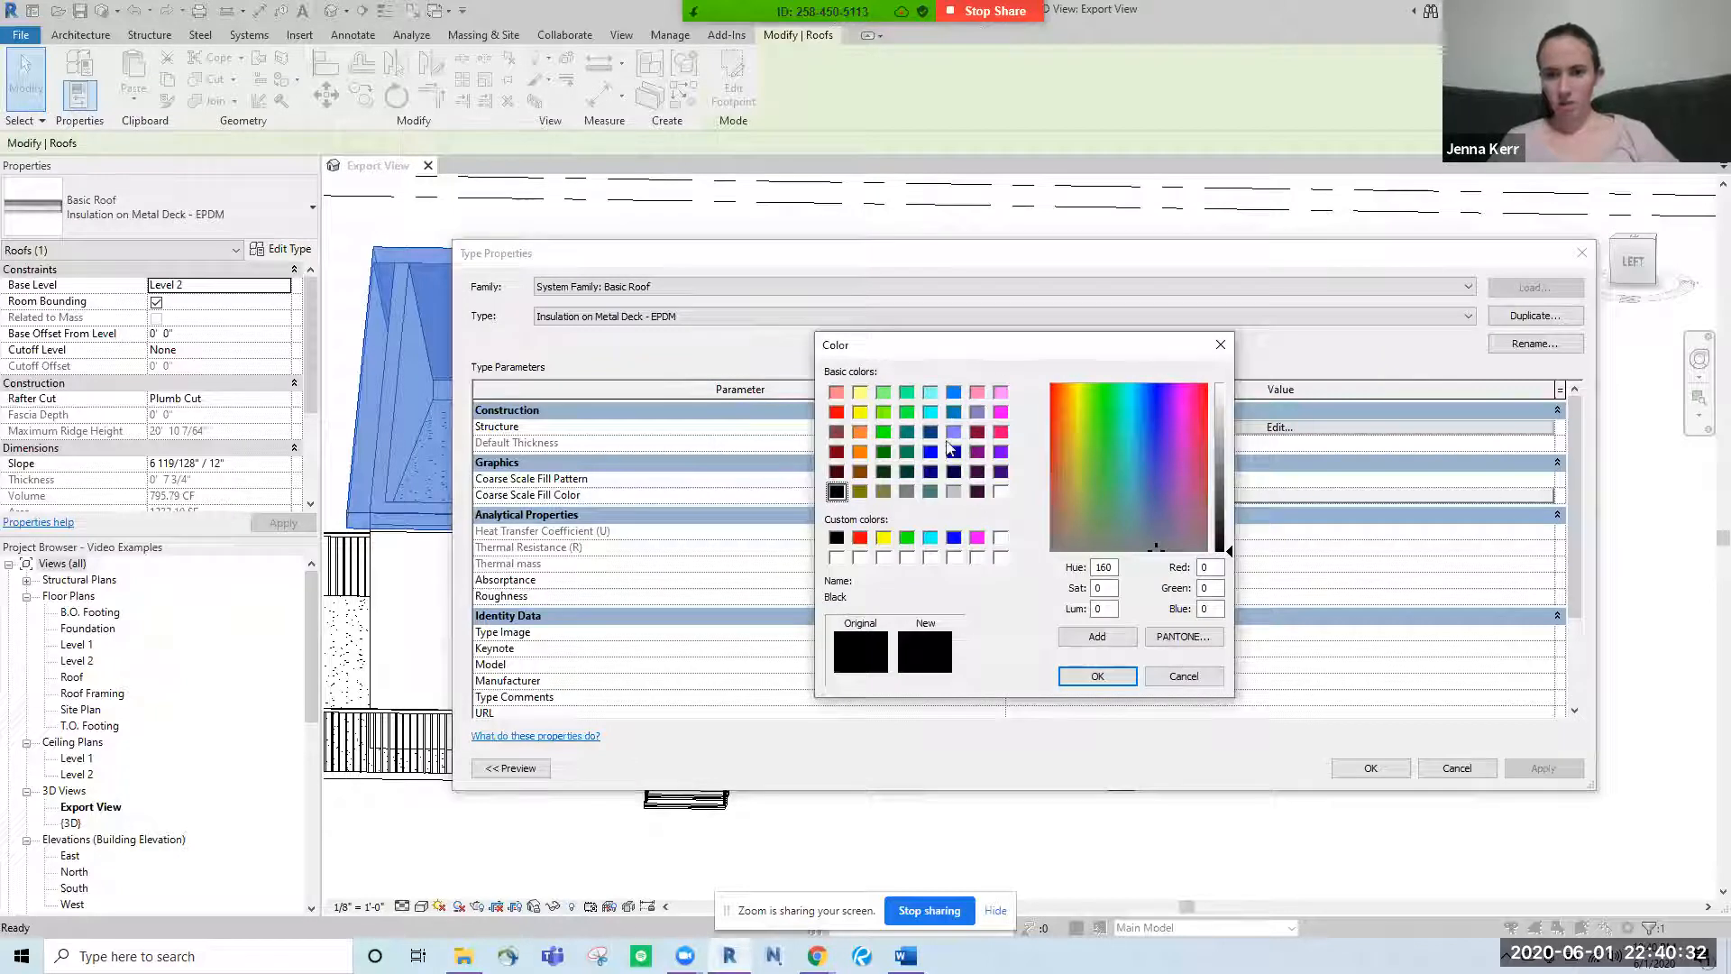
left_click(909, 492)
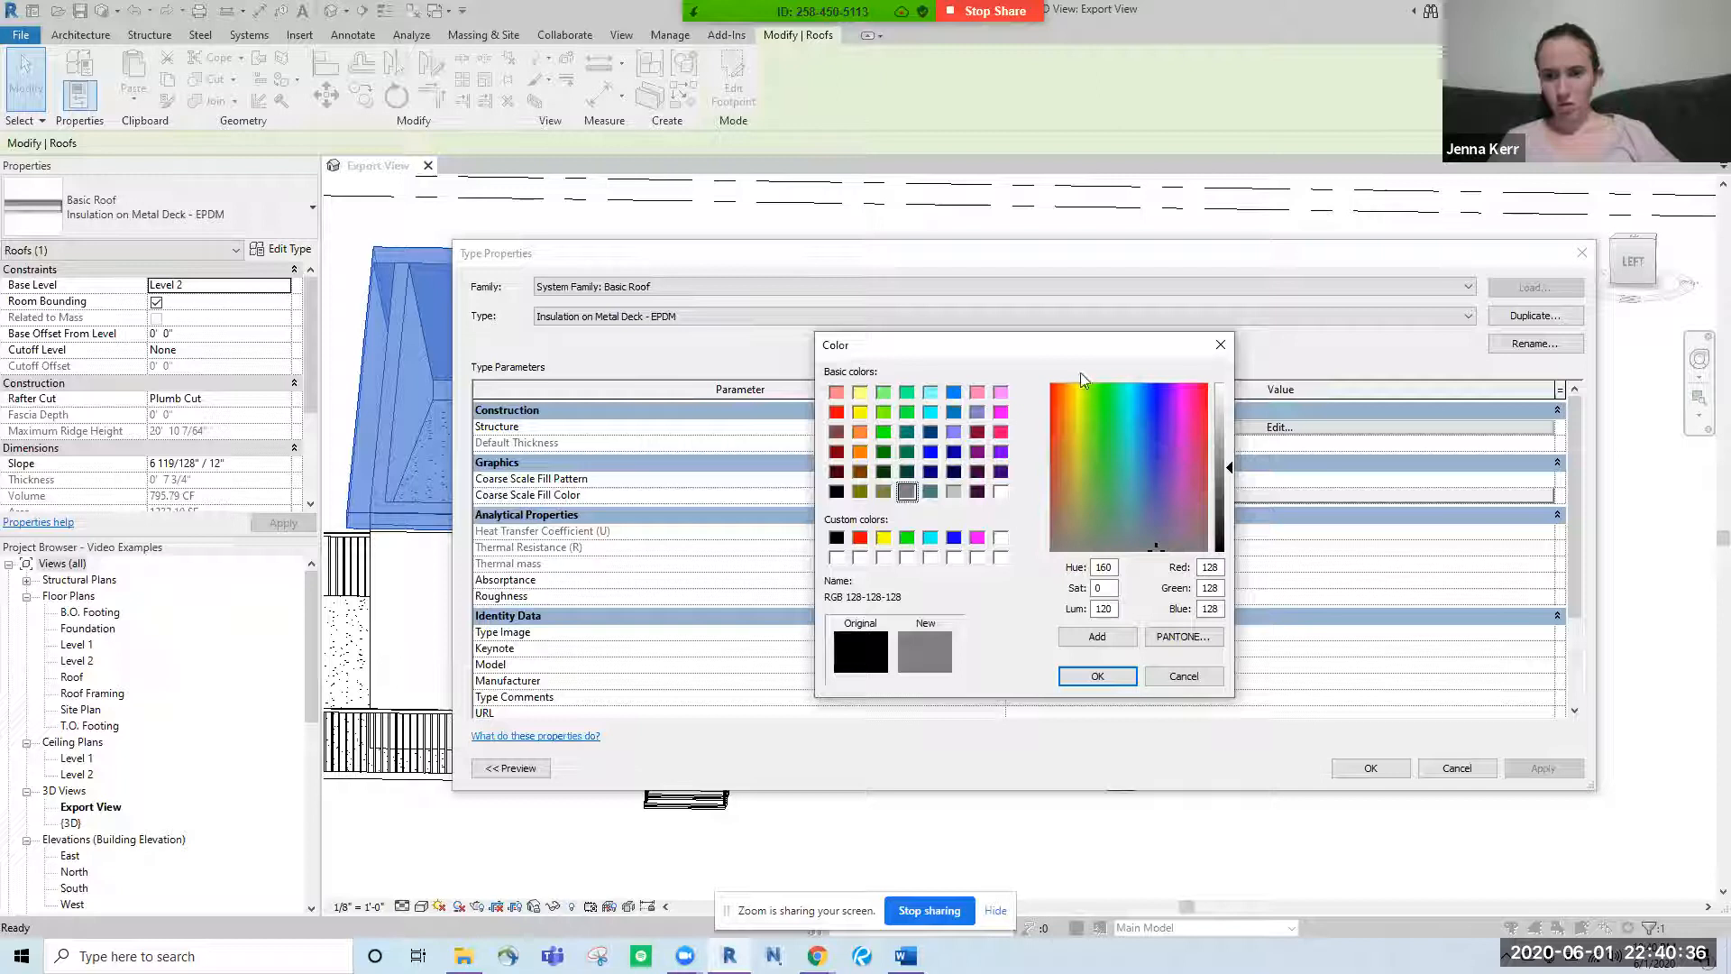
left_click_drag(1082, 429, 1232, 451)
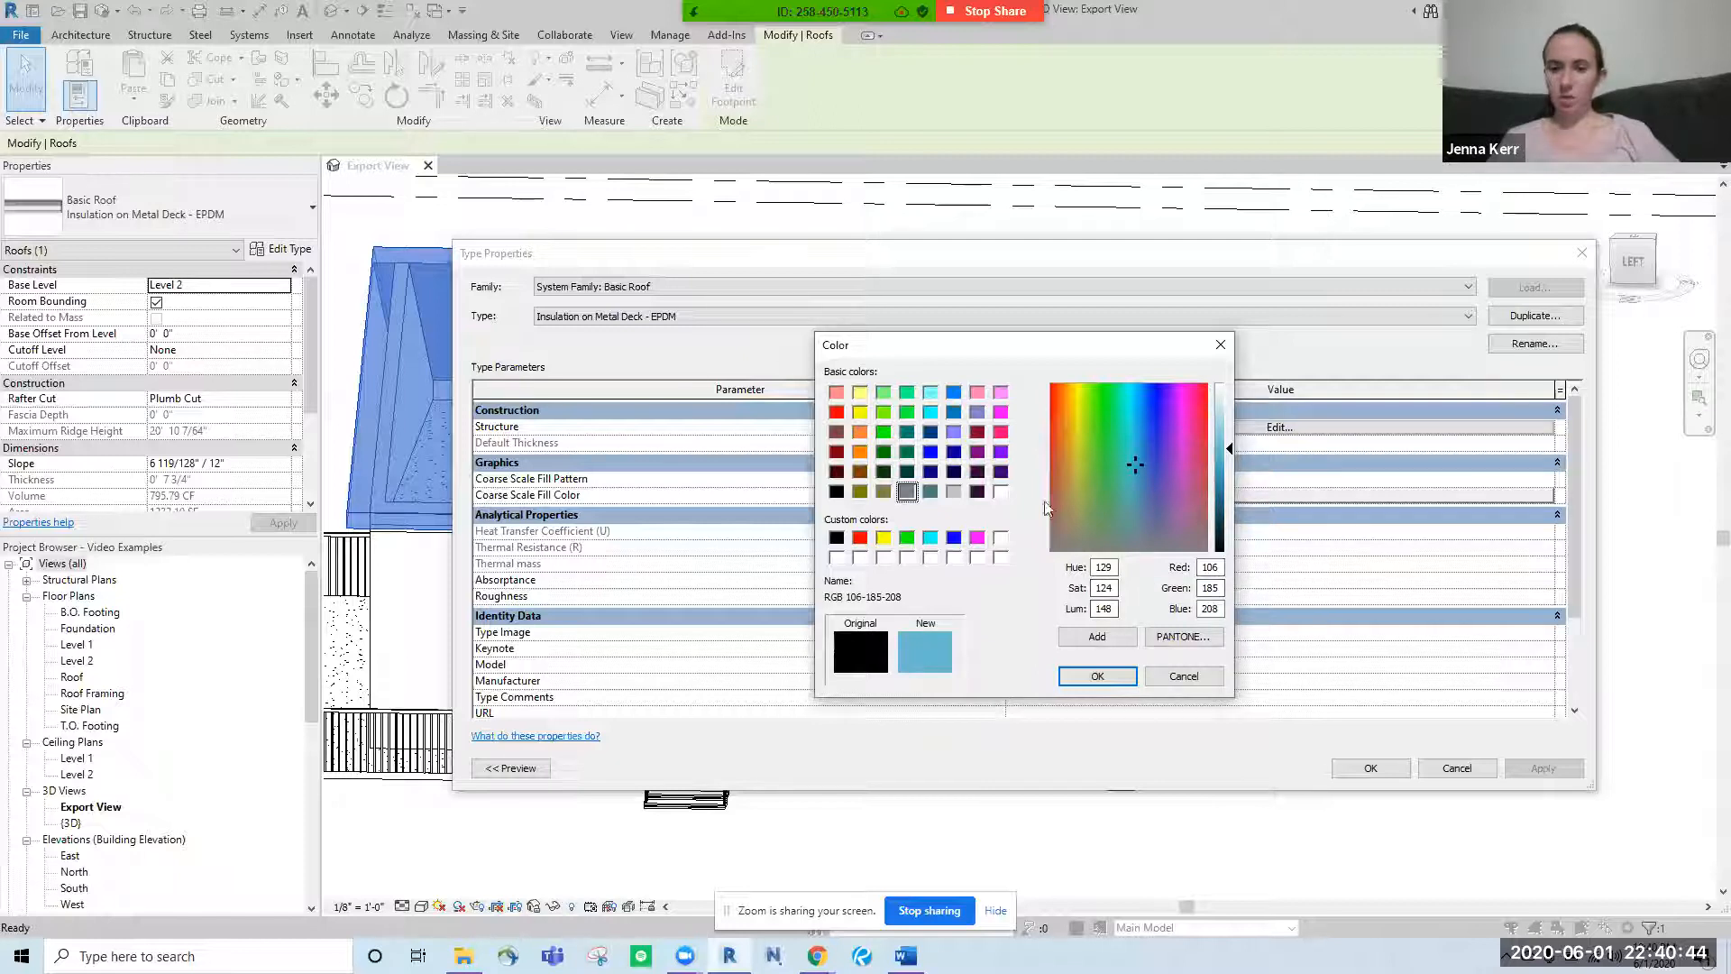
left_click(907, 492)
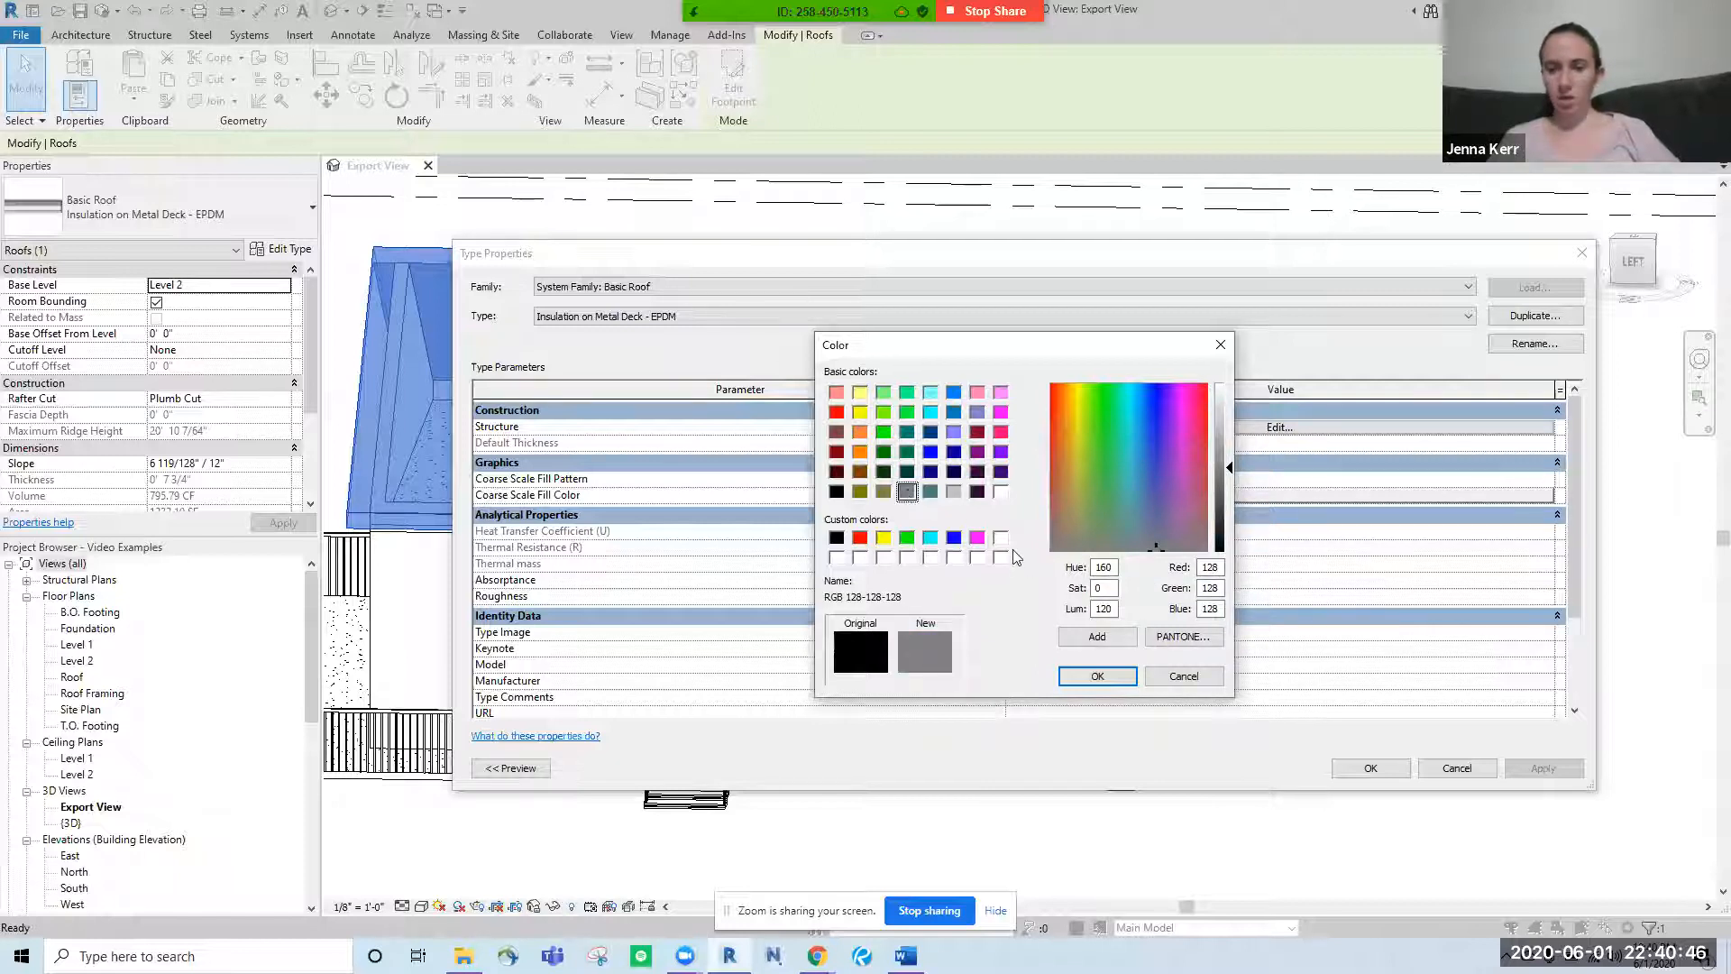
left_click(1084, 683)
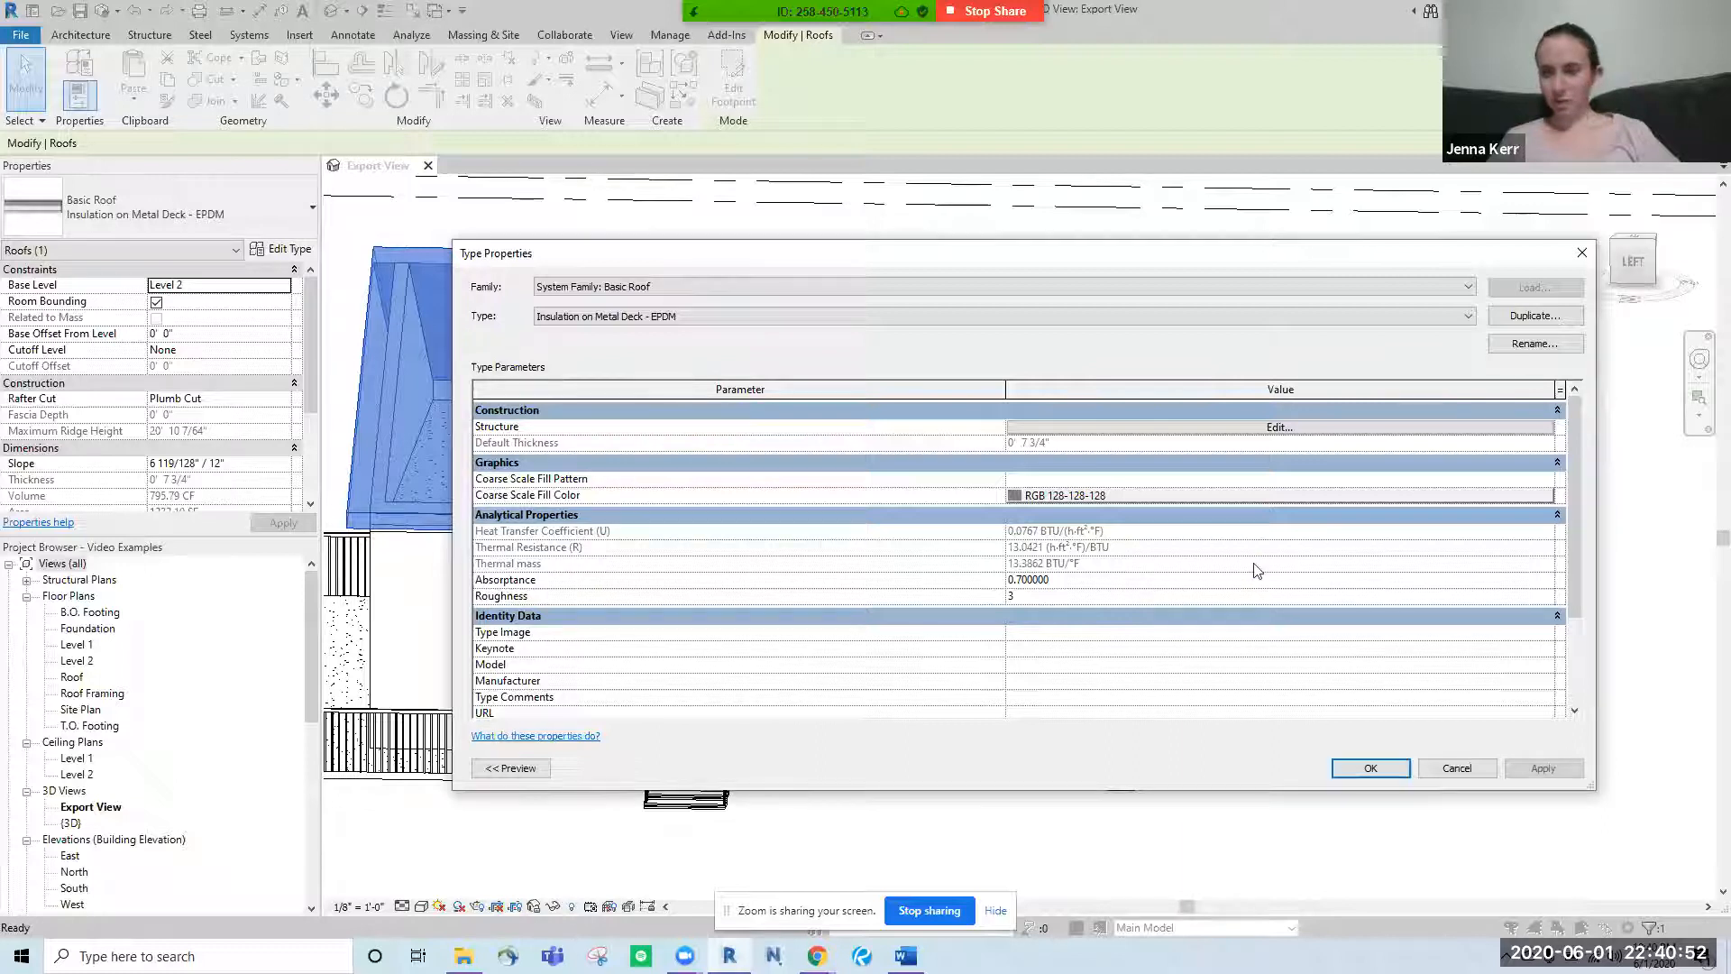
- Set the roof type's coarse scale fill pattern to Insulation - Rigid and apply the type changes
left_click(1549, 481)
left_click(1549, 480)
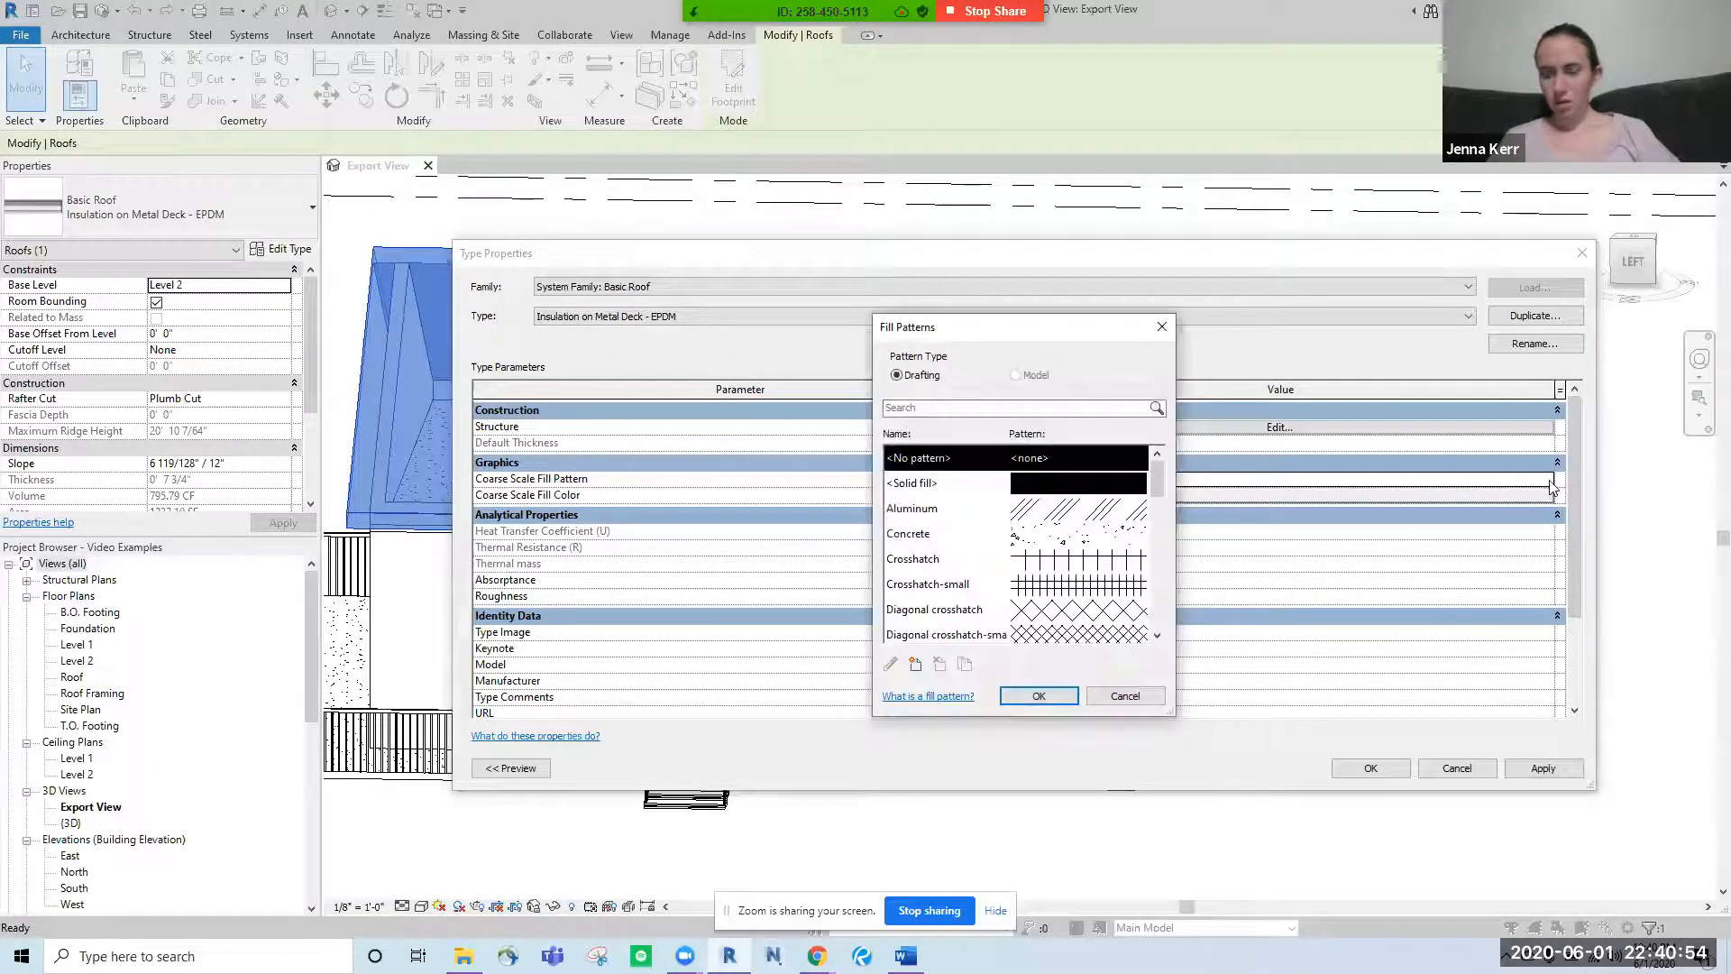
left_click_drag(1095, 327, 1220, 518)
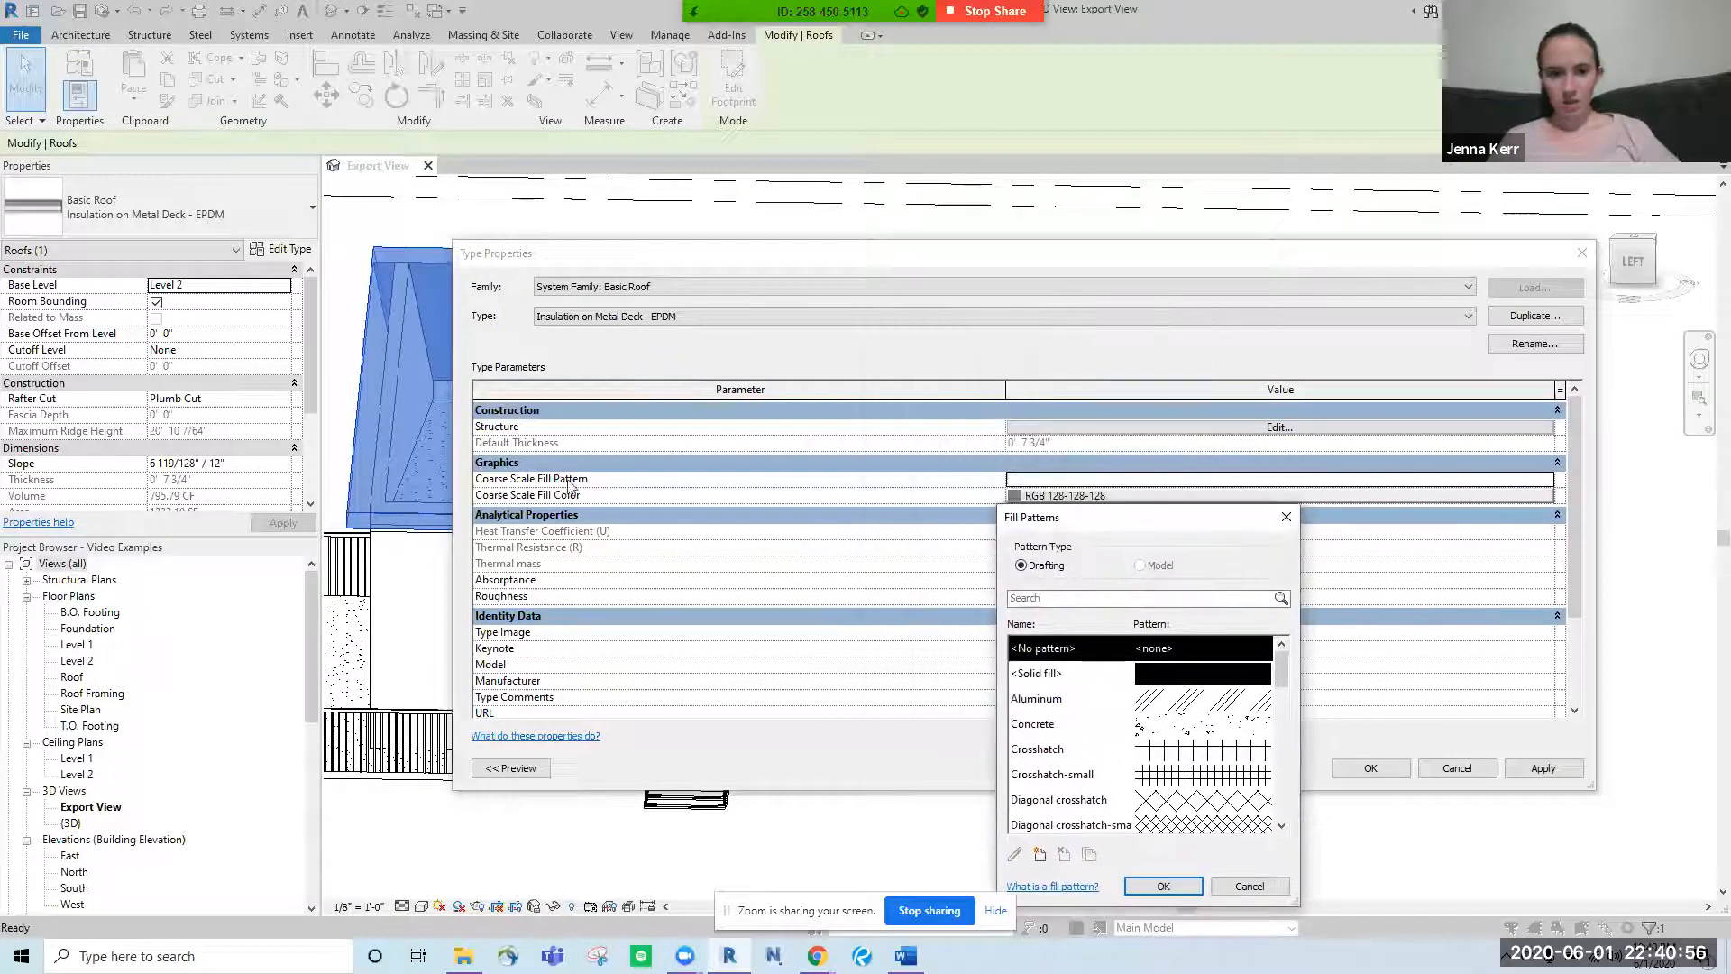
left_click_drag(1105, 526, 1048, 277)
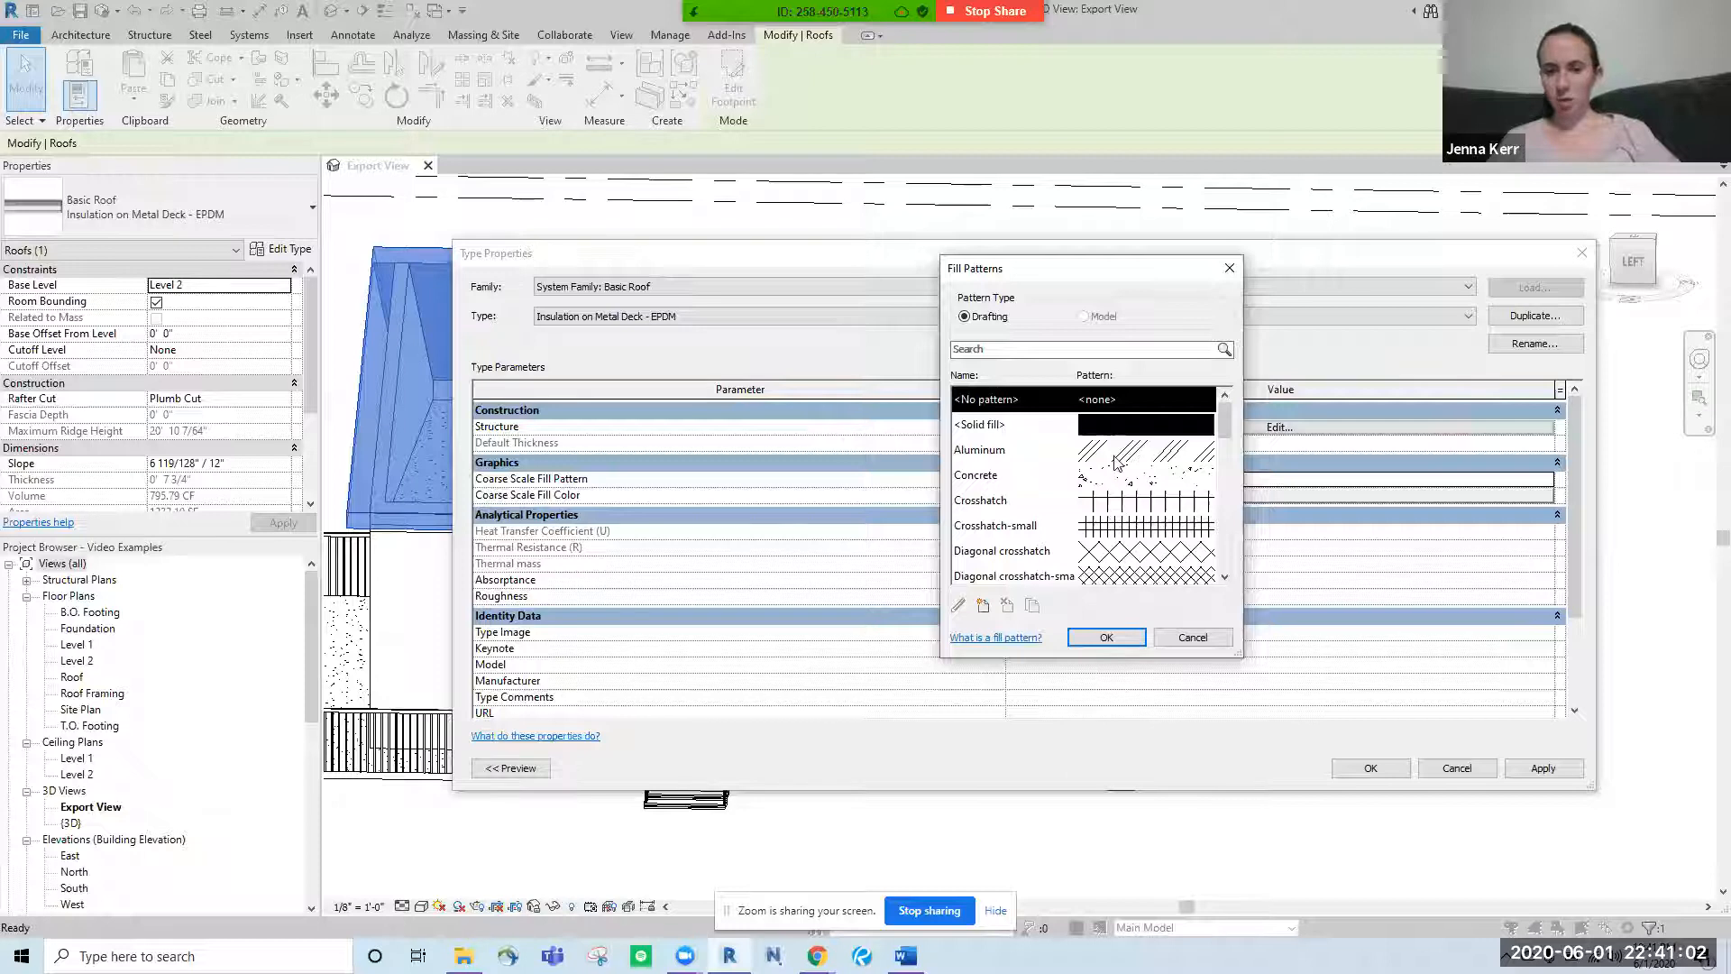
scroll(1116, 462, "down", 2)
scroll(1132, 487, "down", 2)
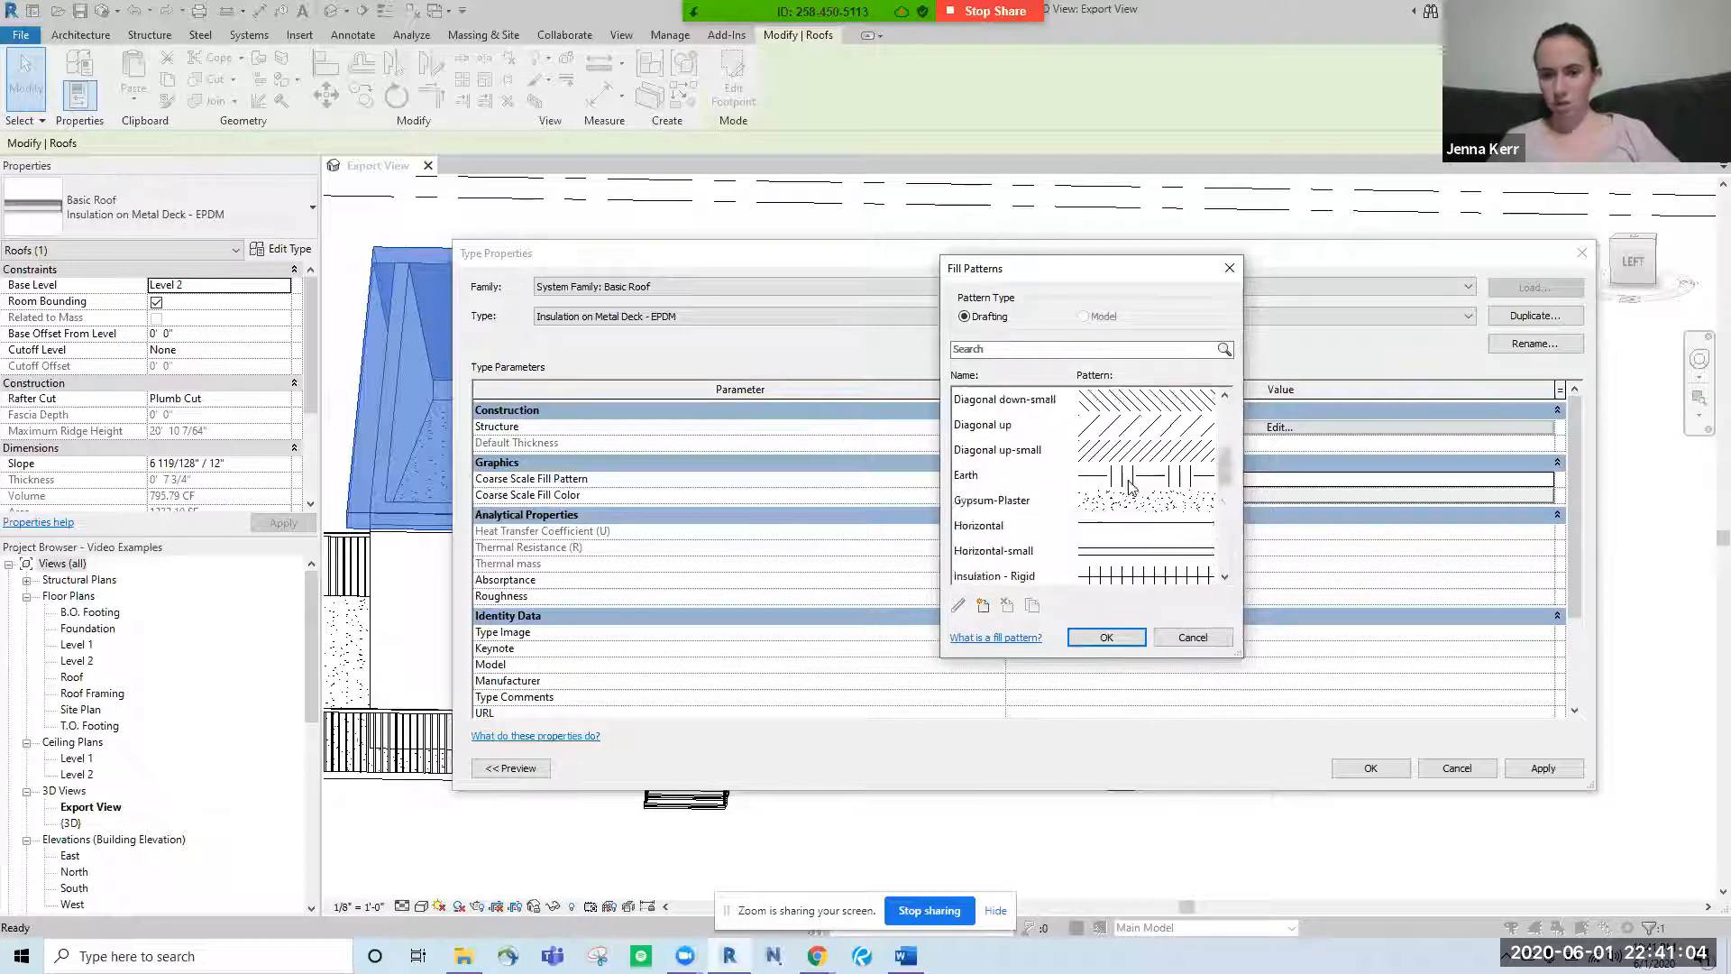
left_click(1137, 510)
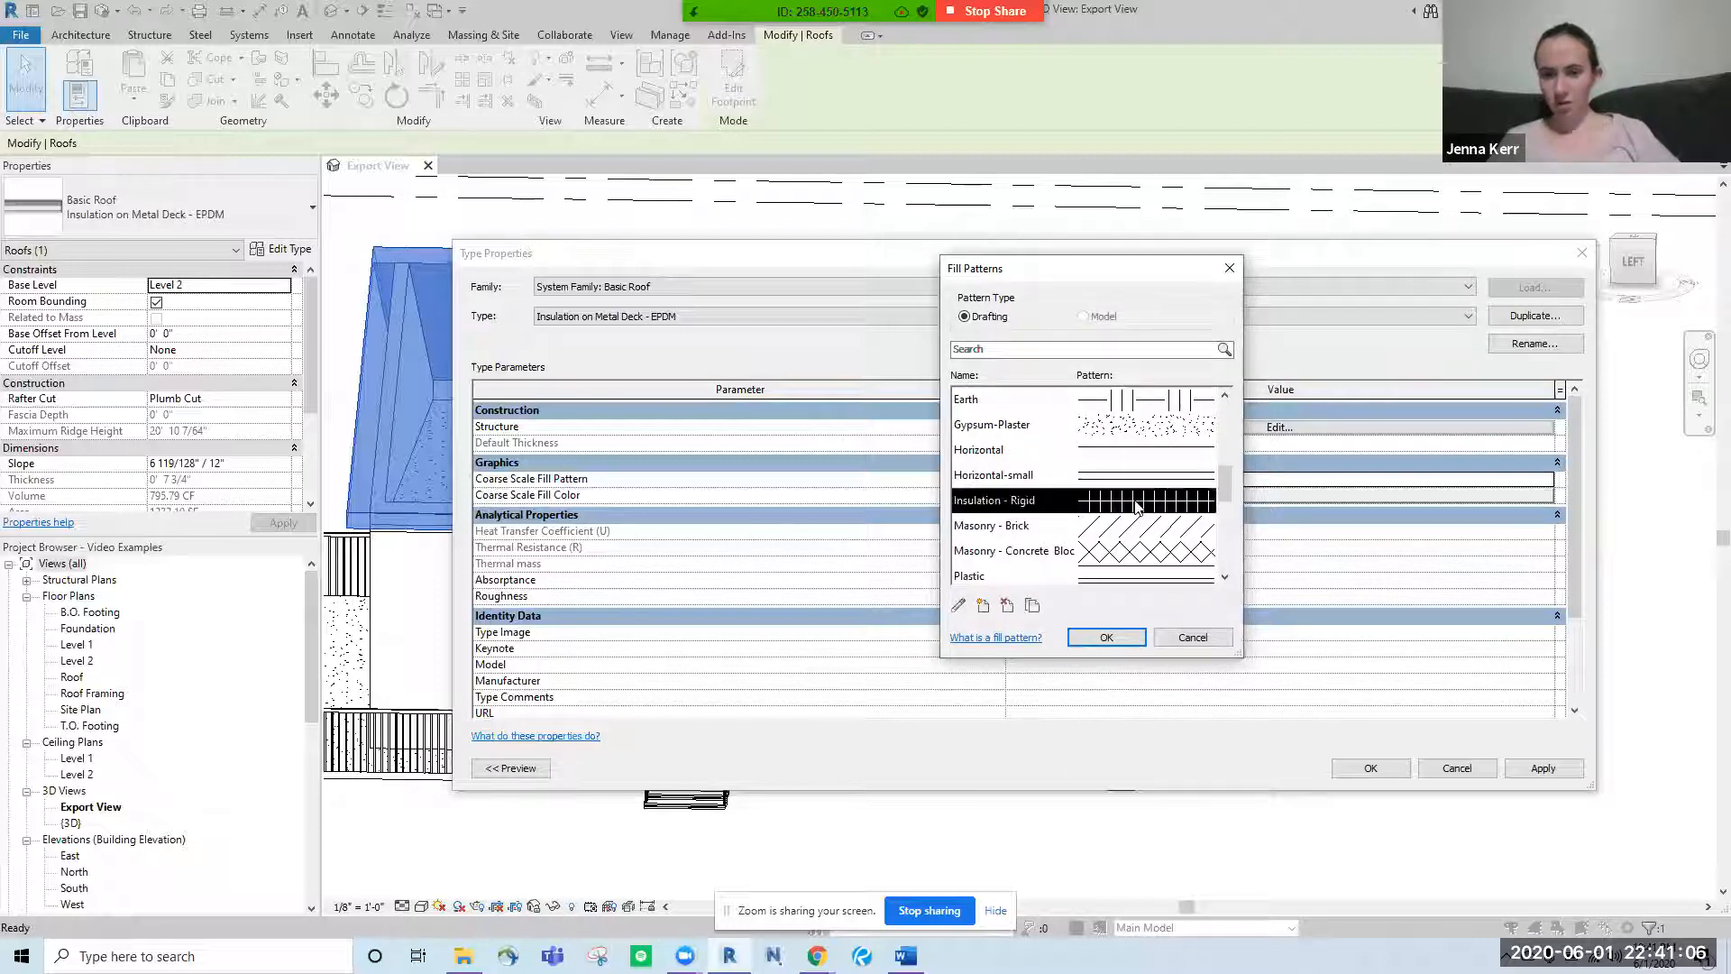
scroll(1137, 508, "down", 1)
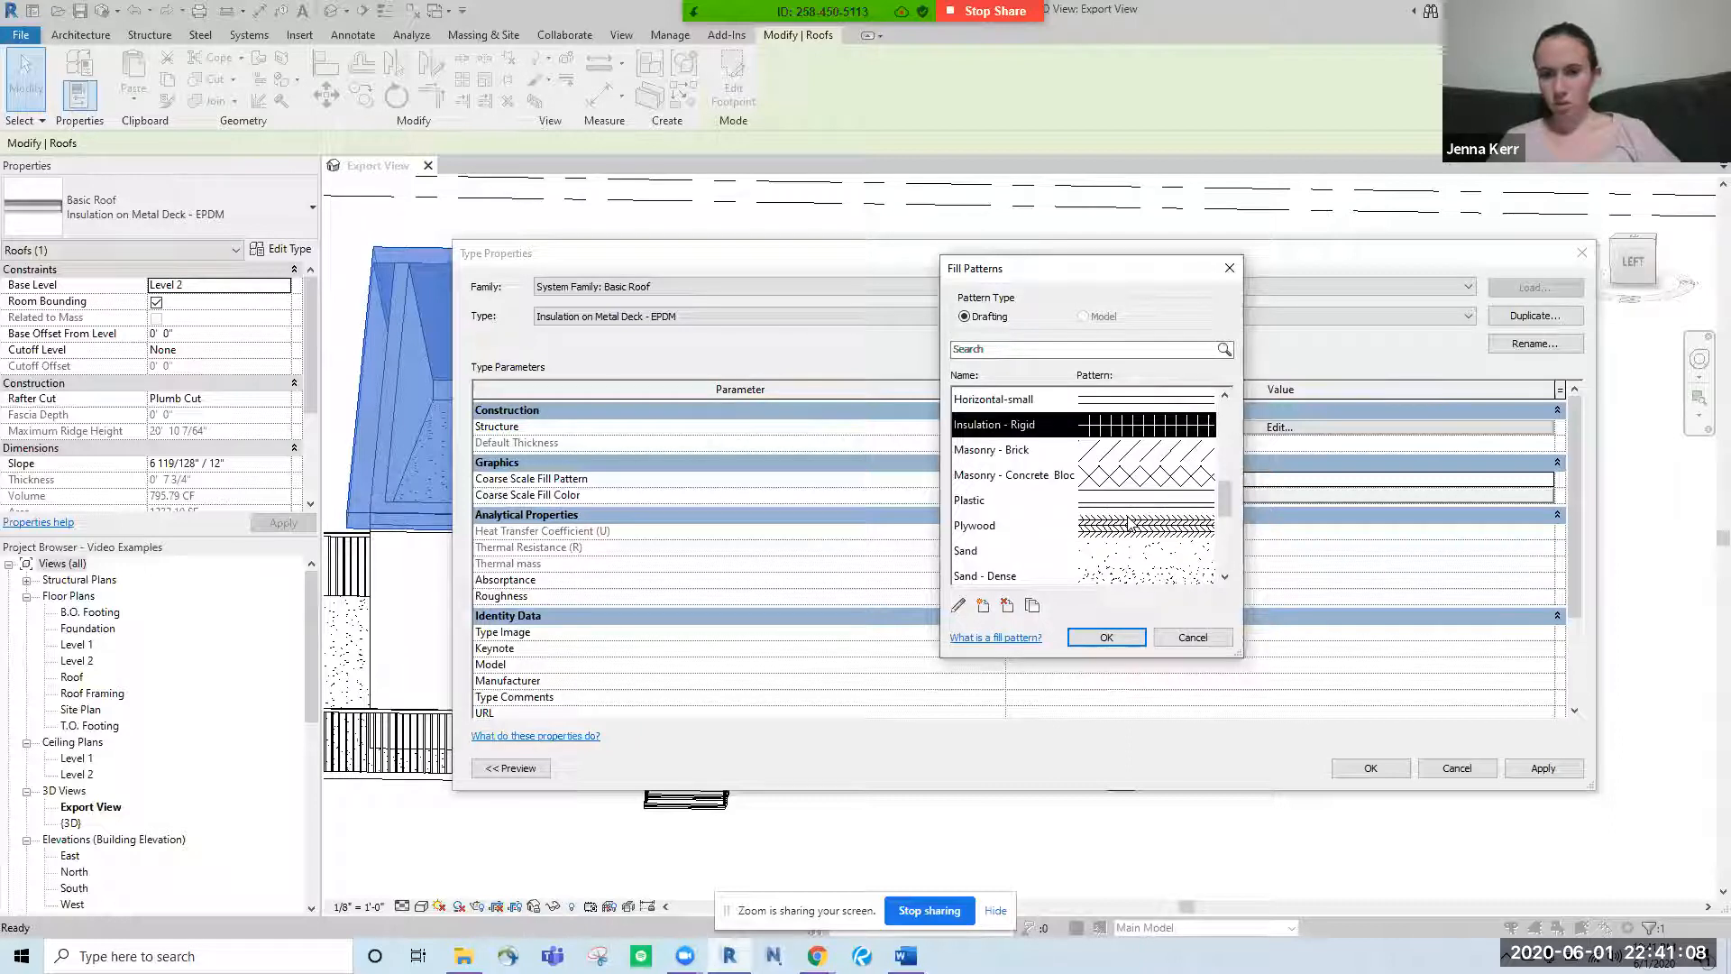
scroll(1145, 508, "down", 2)
scroll(1151, 505, "down", 1)
scroll(1151, 518, "down", 1)
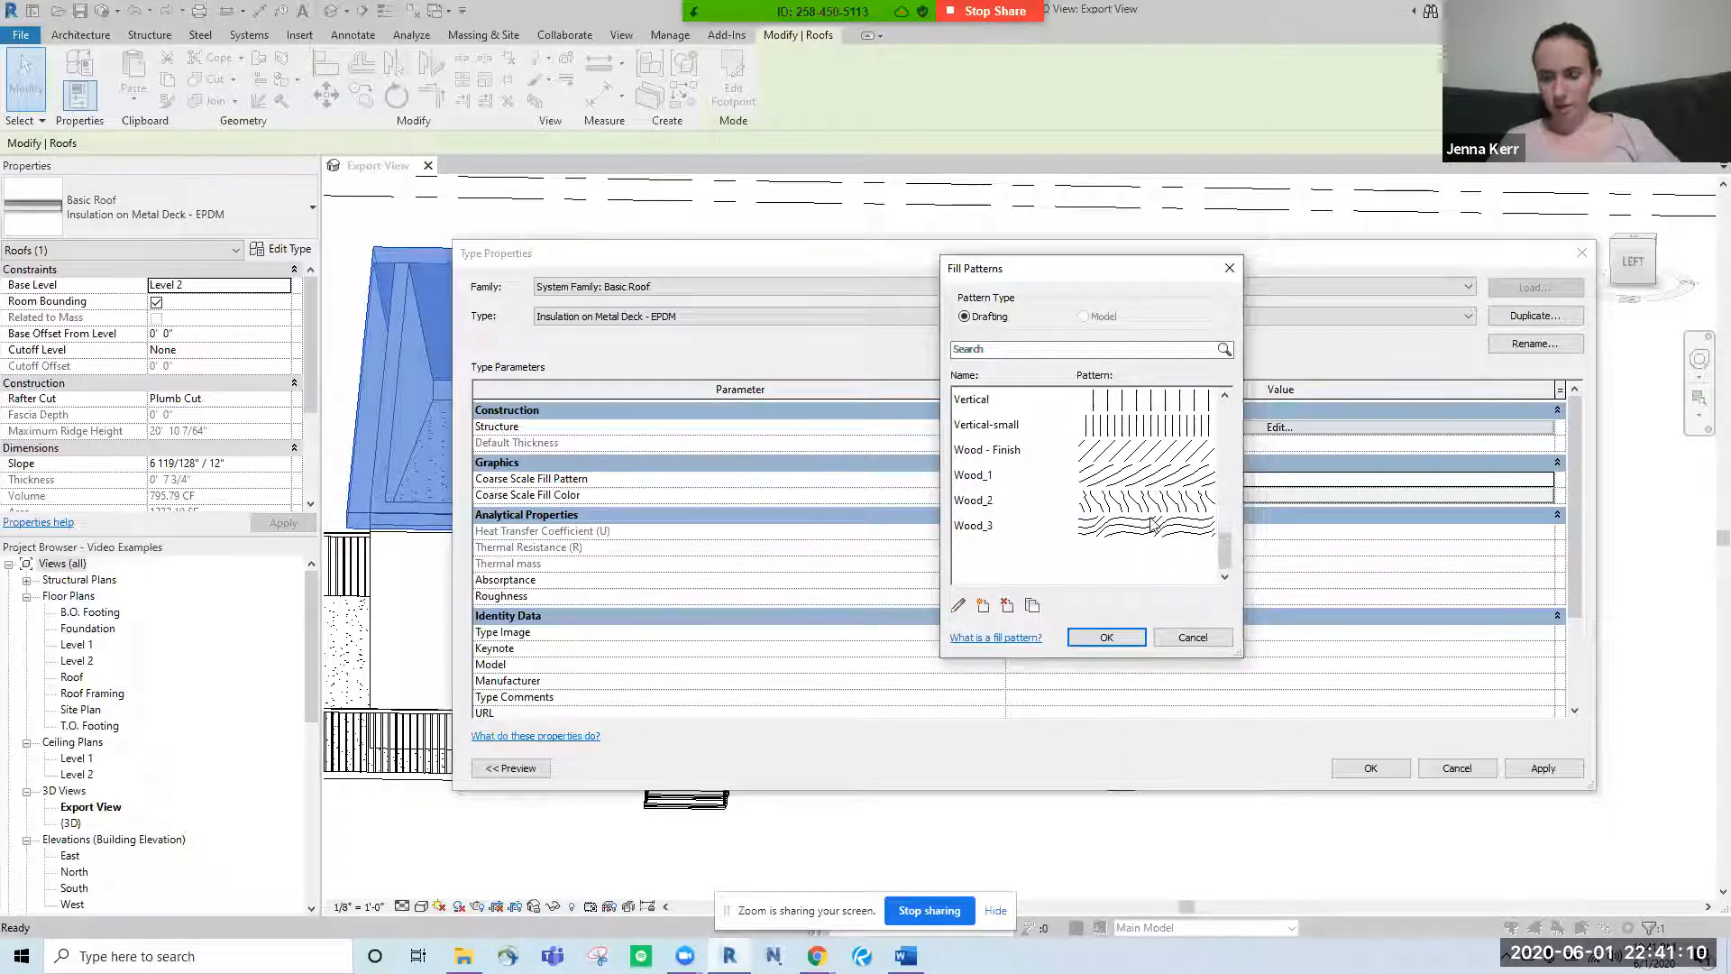
scroll(1155, 530, "up", 5)
scroll(1155, 531, "up", 3)
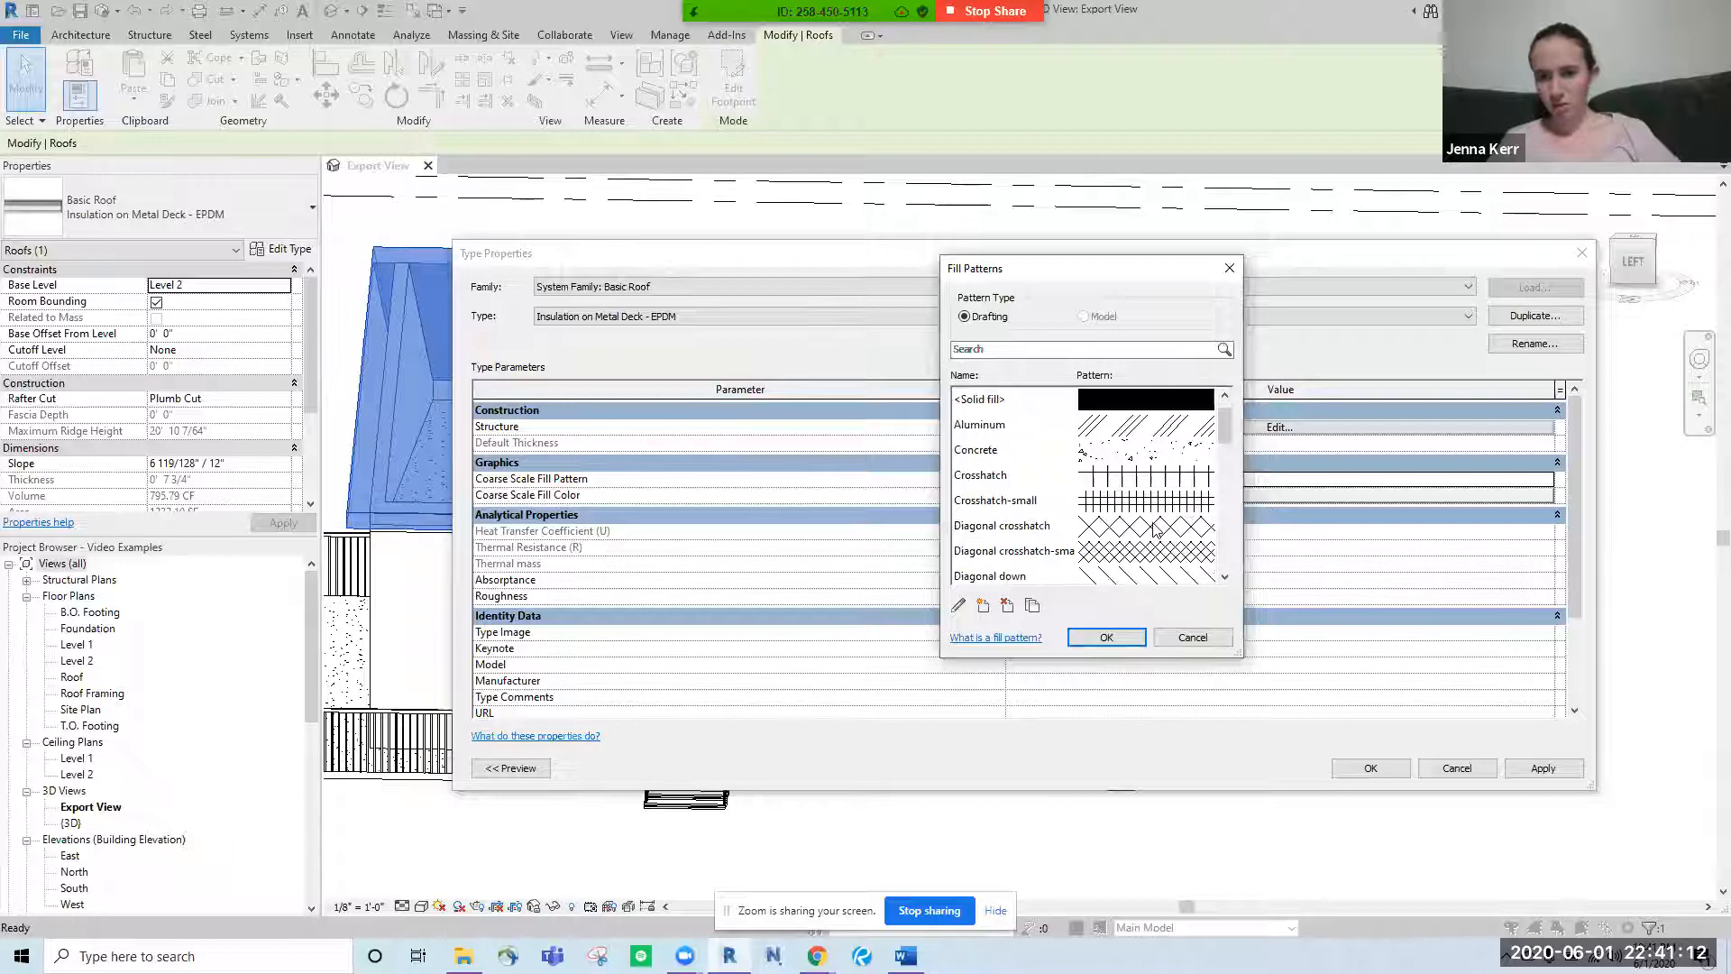
left_click(1106, 637)
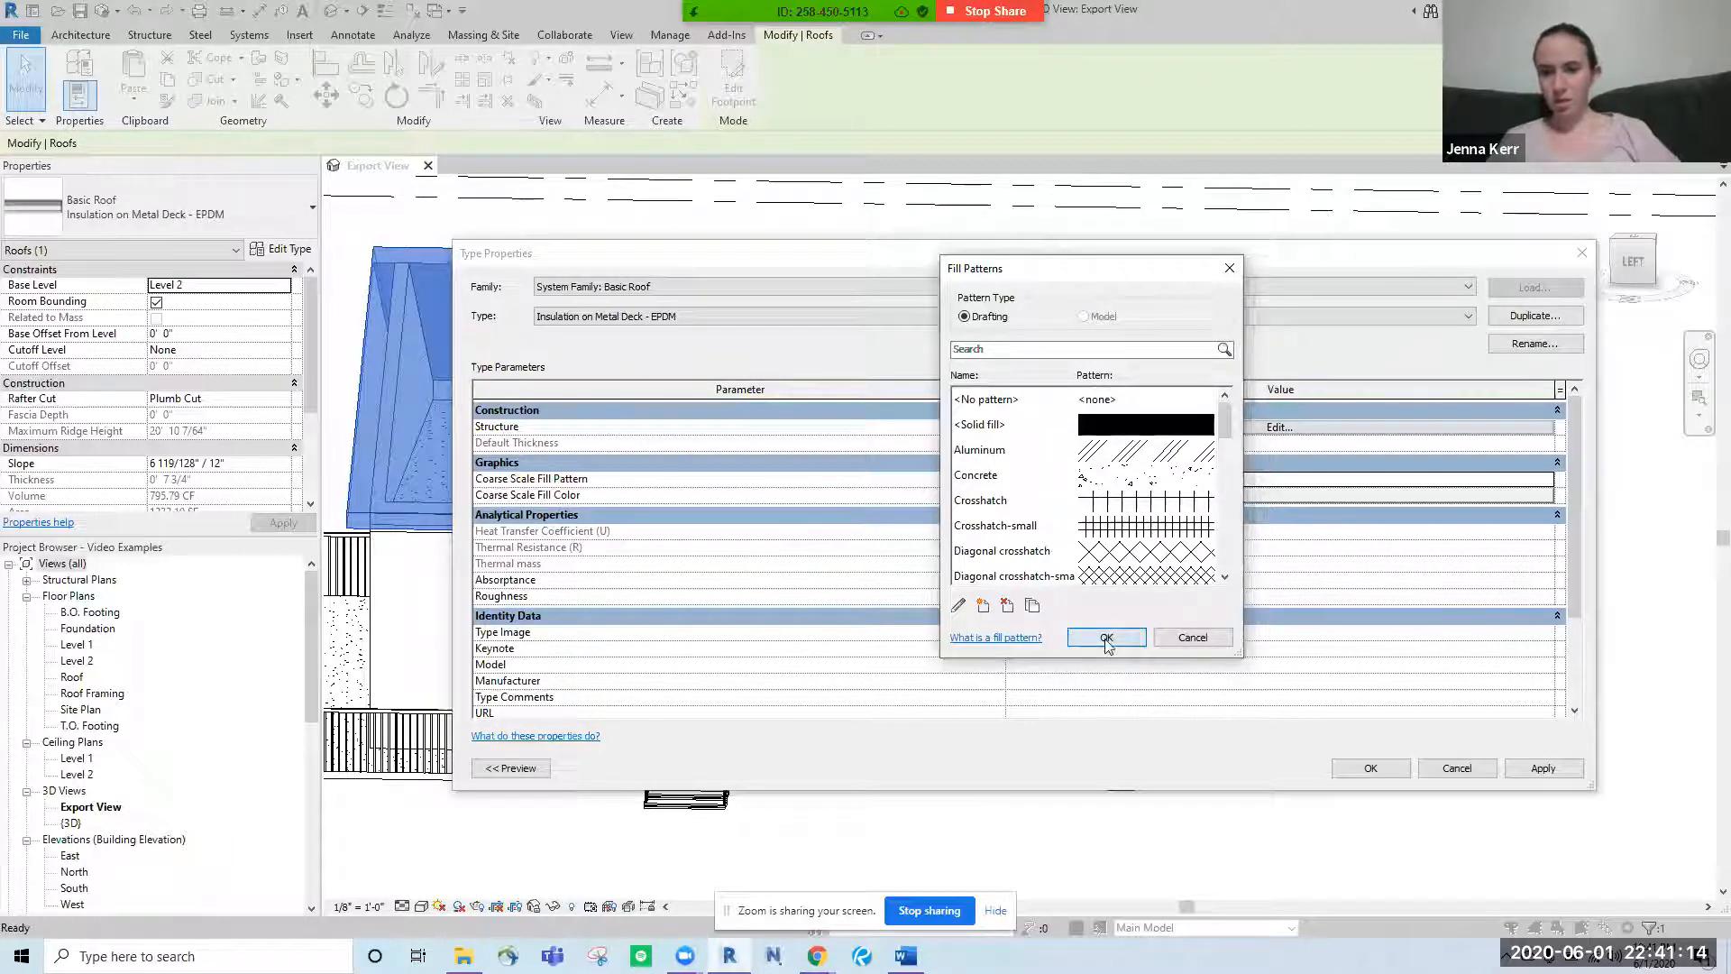
left_click(1366, 769)
left_click(1267, 371)
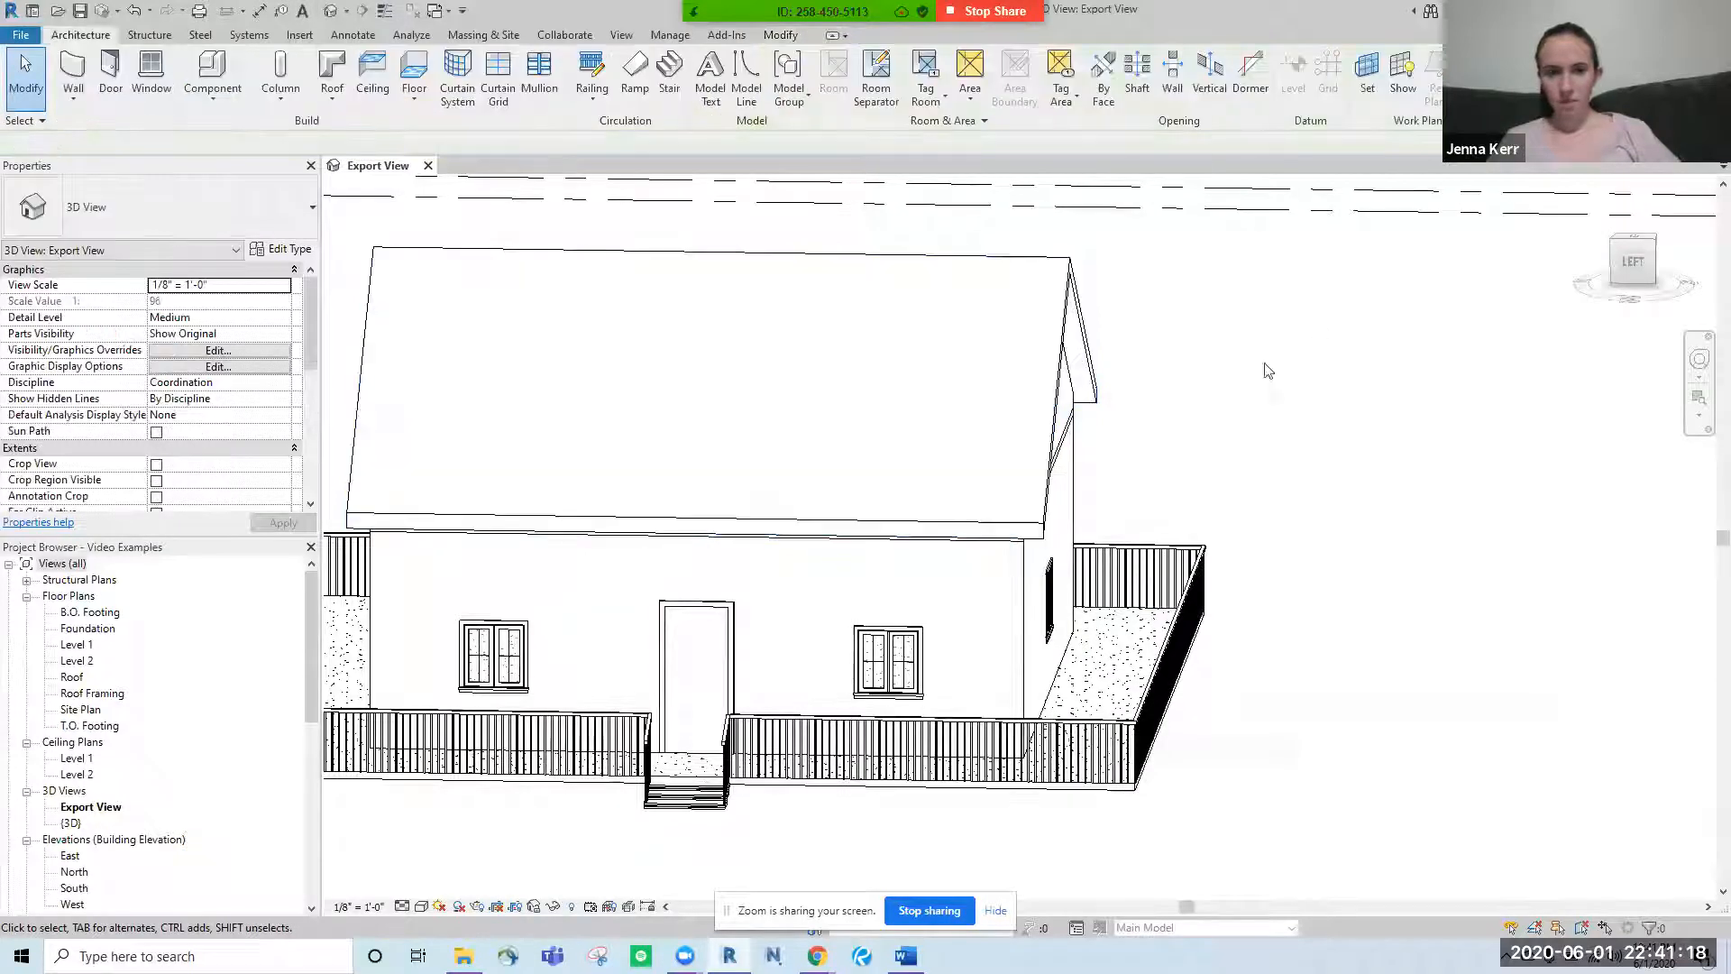
- Open the Roof floor plan and set its detail level to Fine
double_click(75, 677)
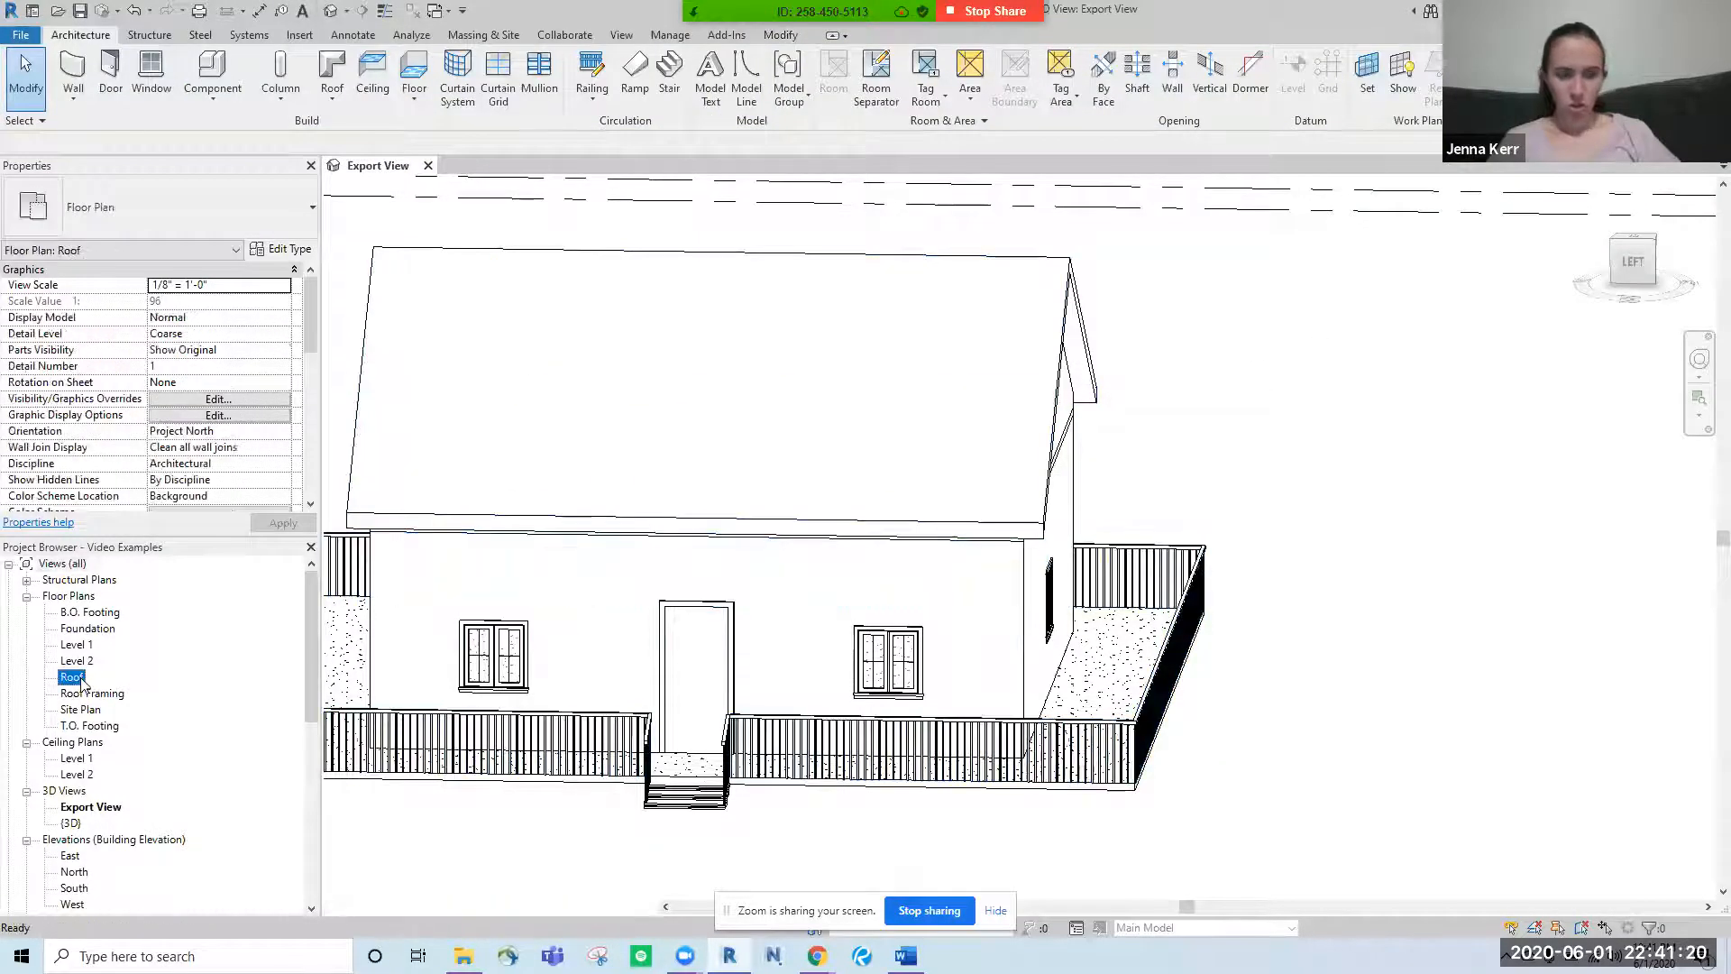
scroll(807, 423, "up", 4)
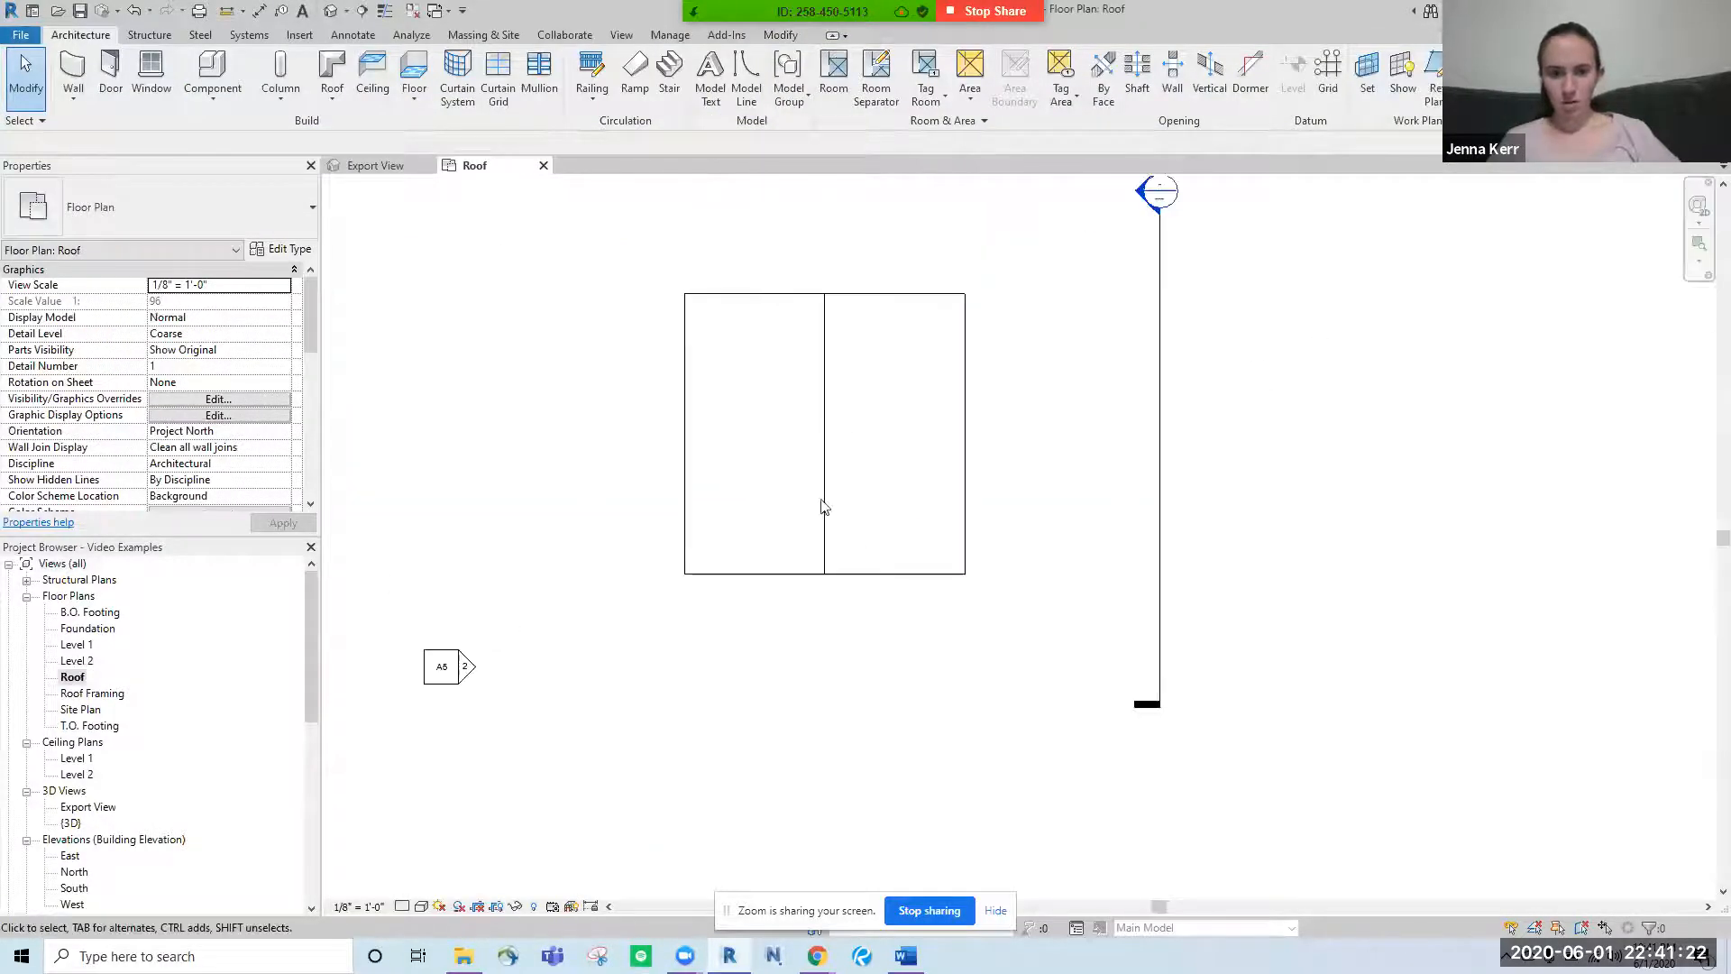
left_click(403, 906)
left_click(435, 891)
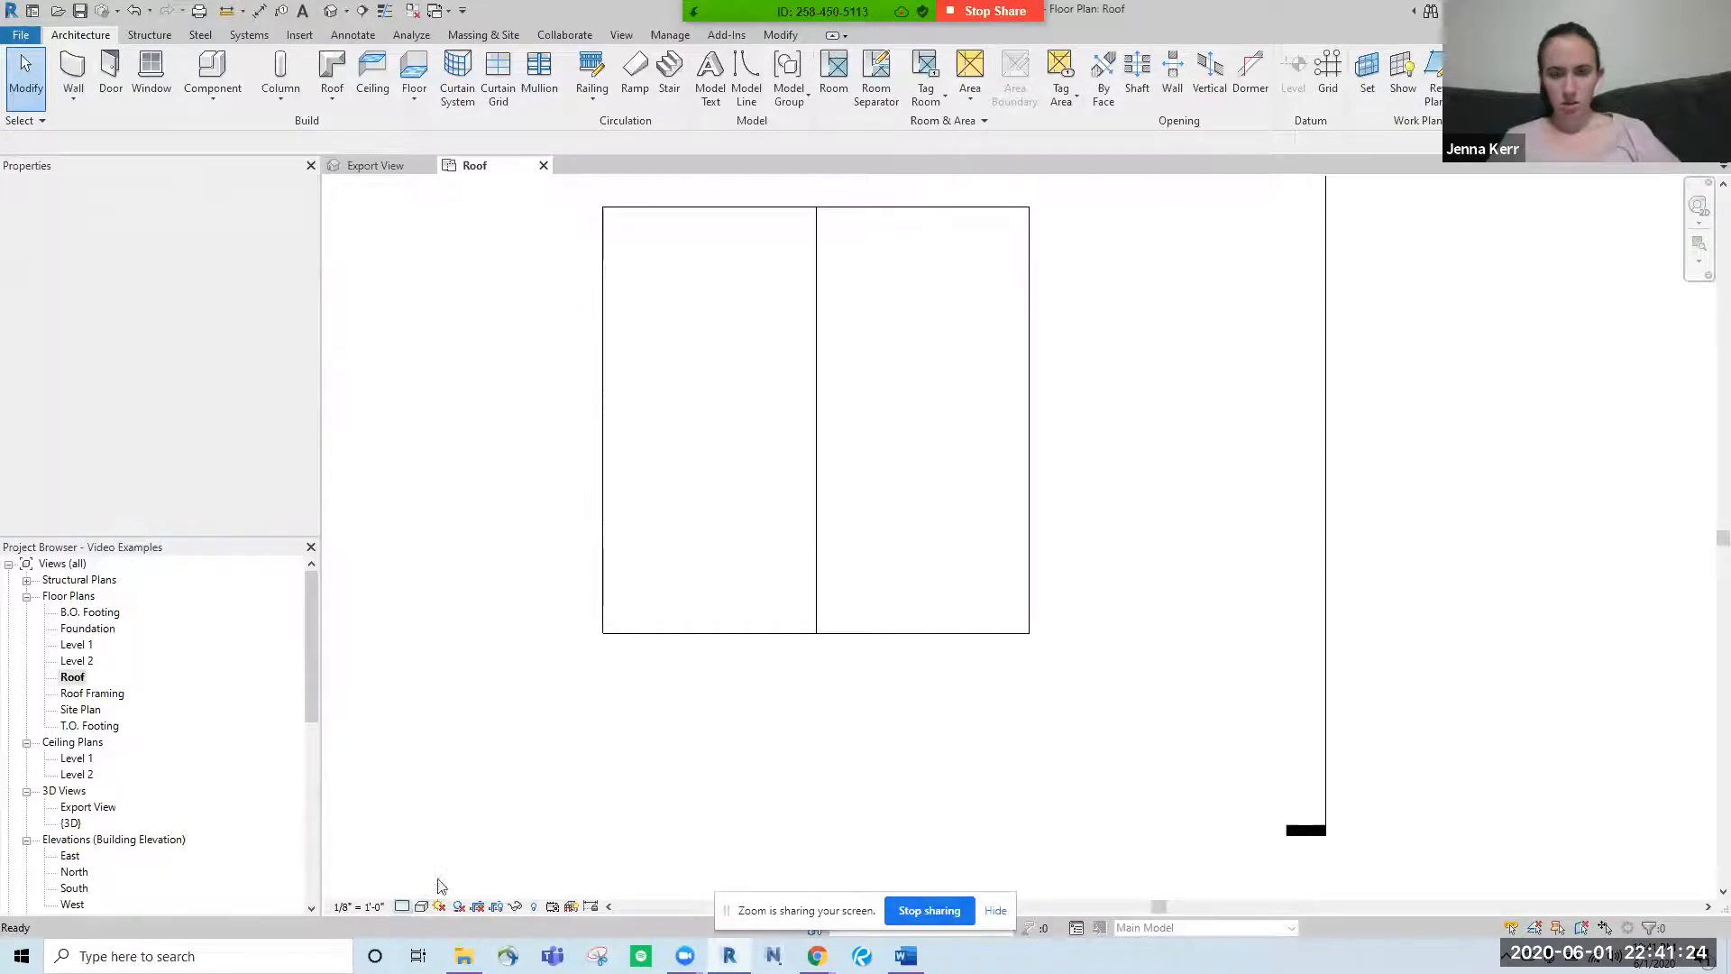
left_click(823, 463)
left_click(526, 398)
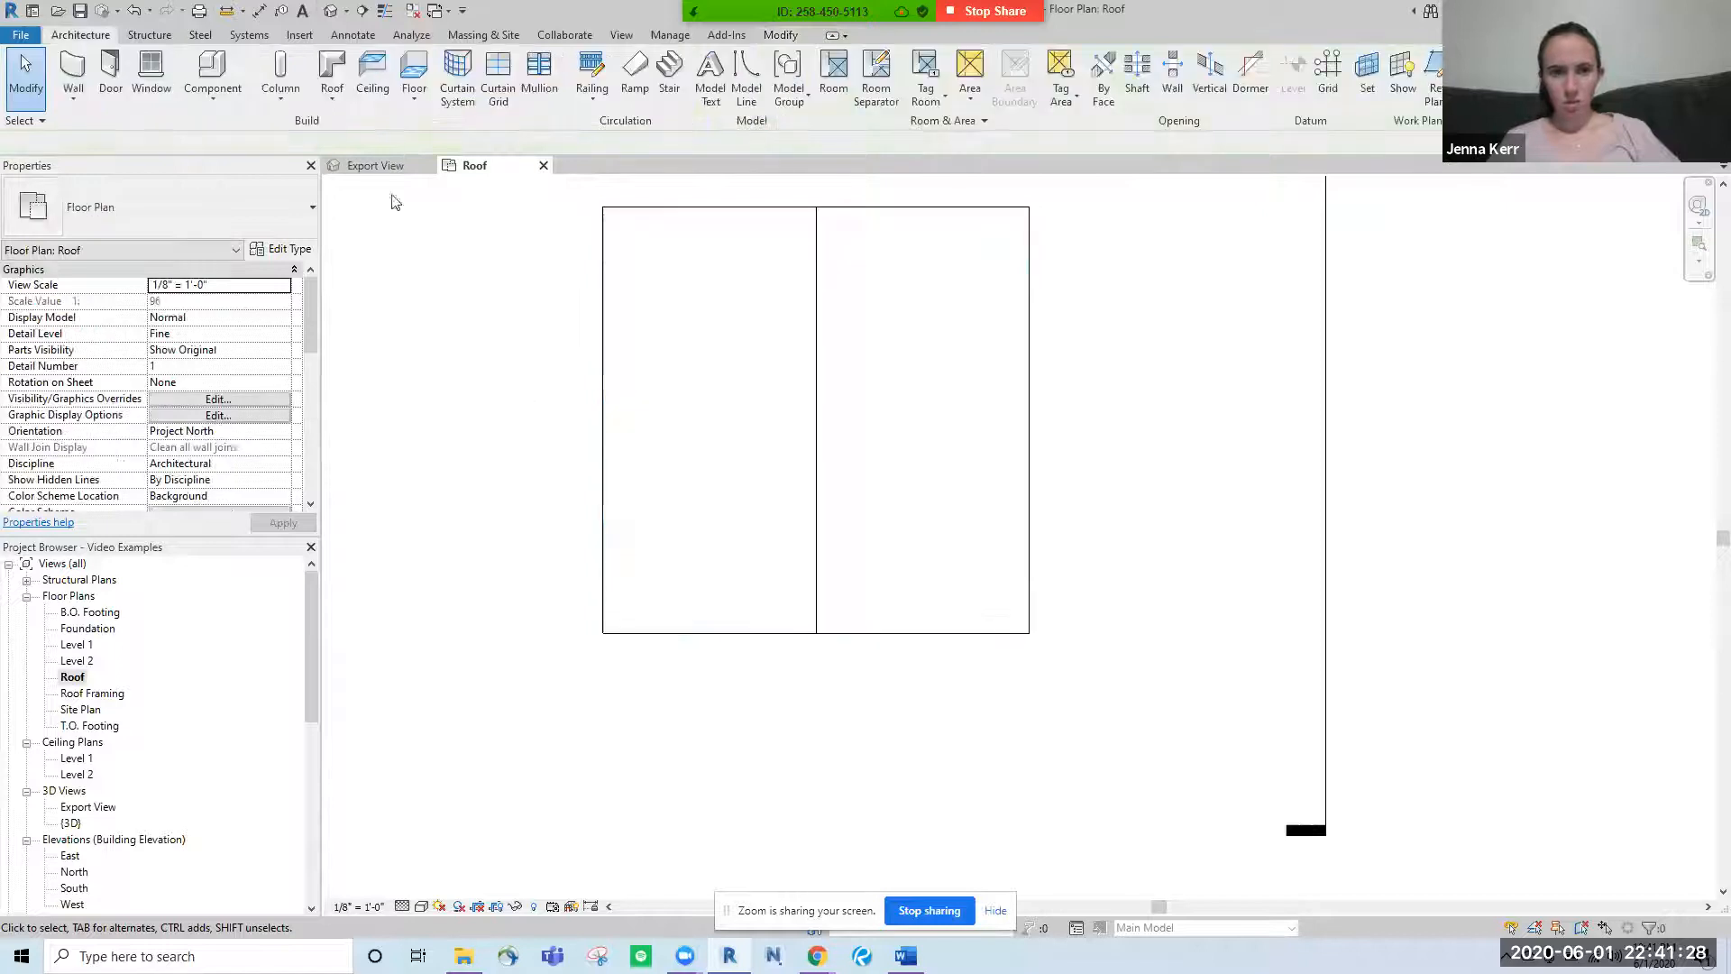
- Return to the Export View and examine the type parameters of the railing around the house
left_click(375, 165)
middle_click_drag(999, 403, 949, 697, "shift")
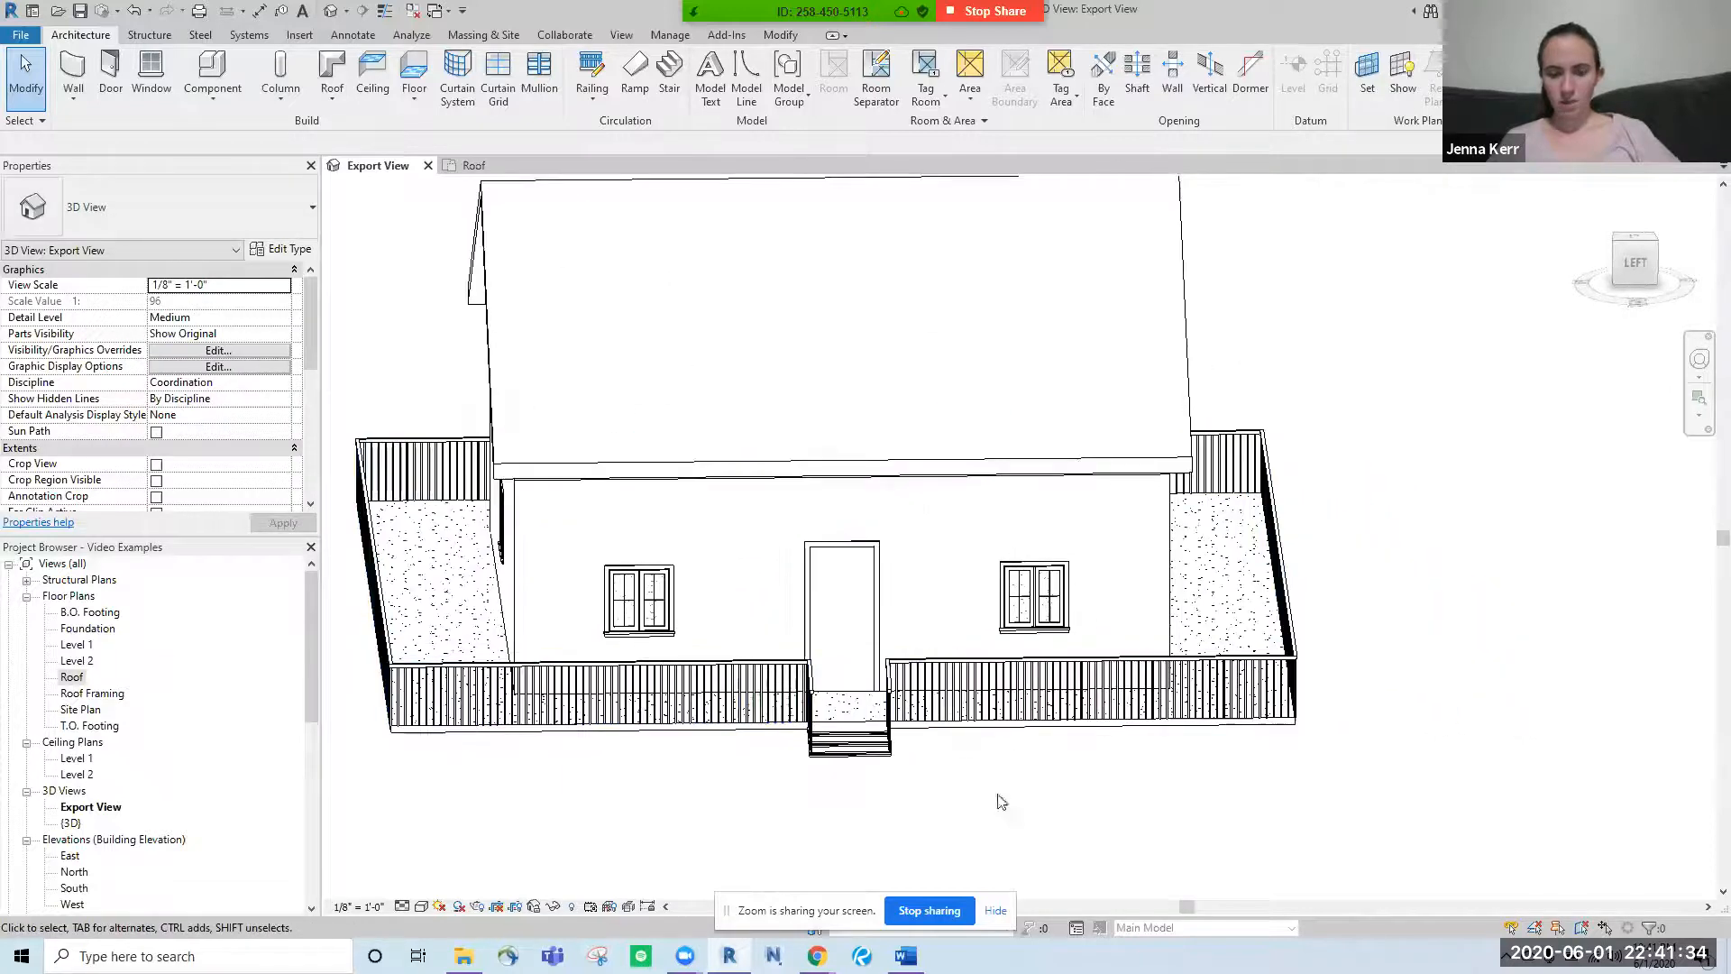
left_click(971, 664)
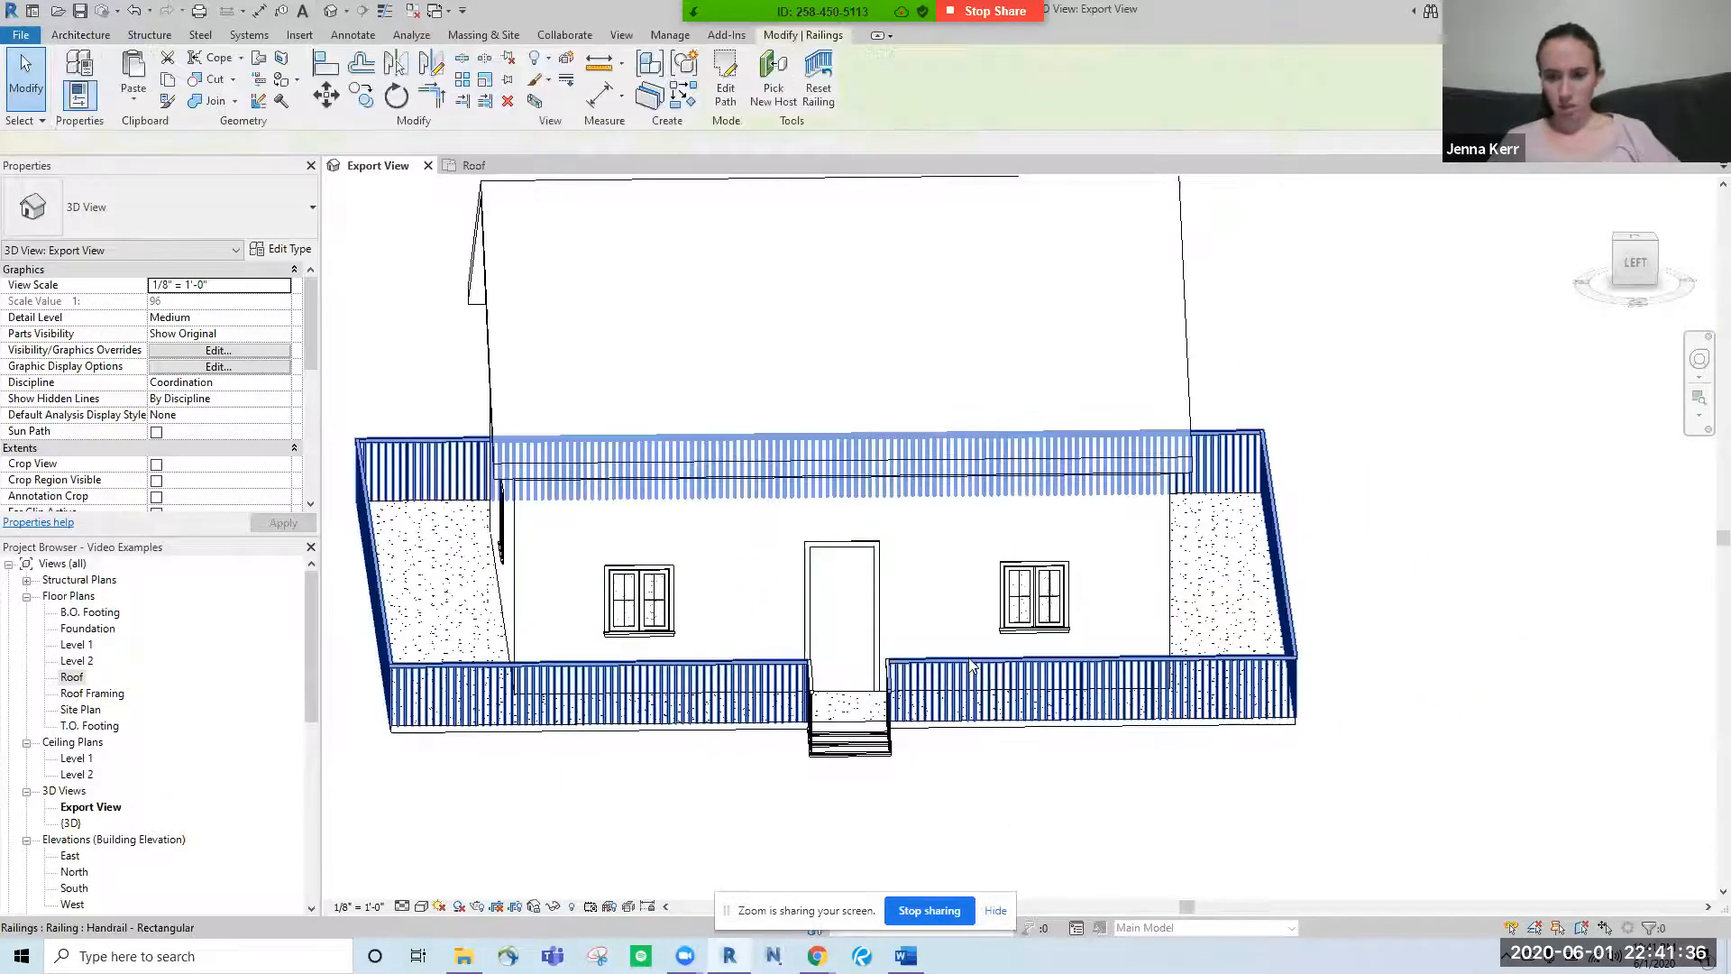
left_click(282, 252)
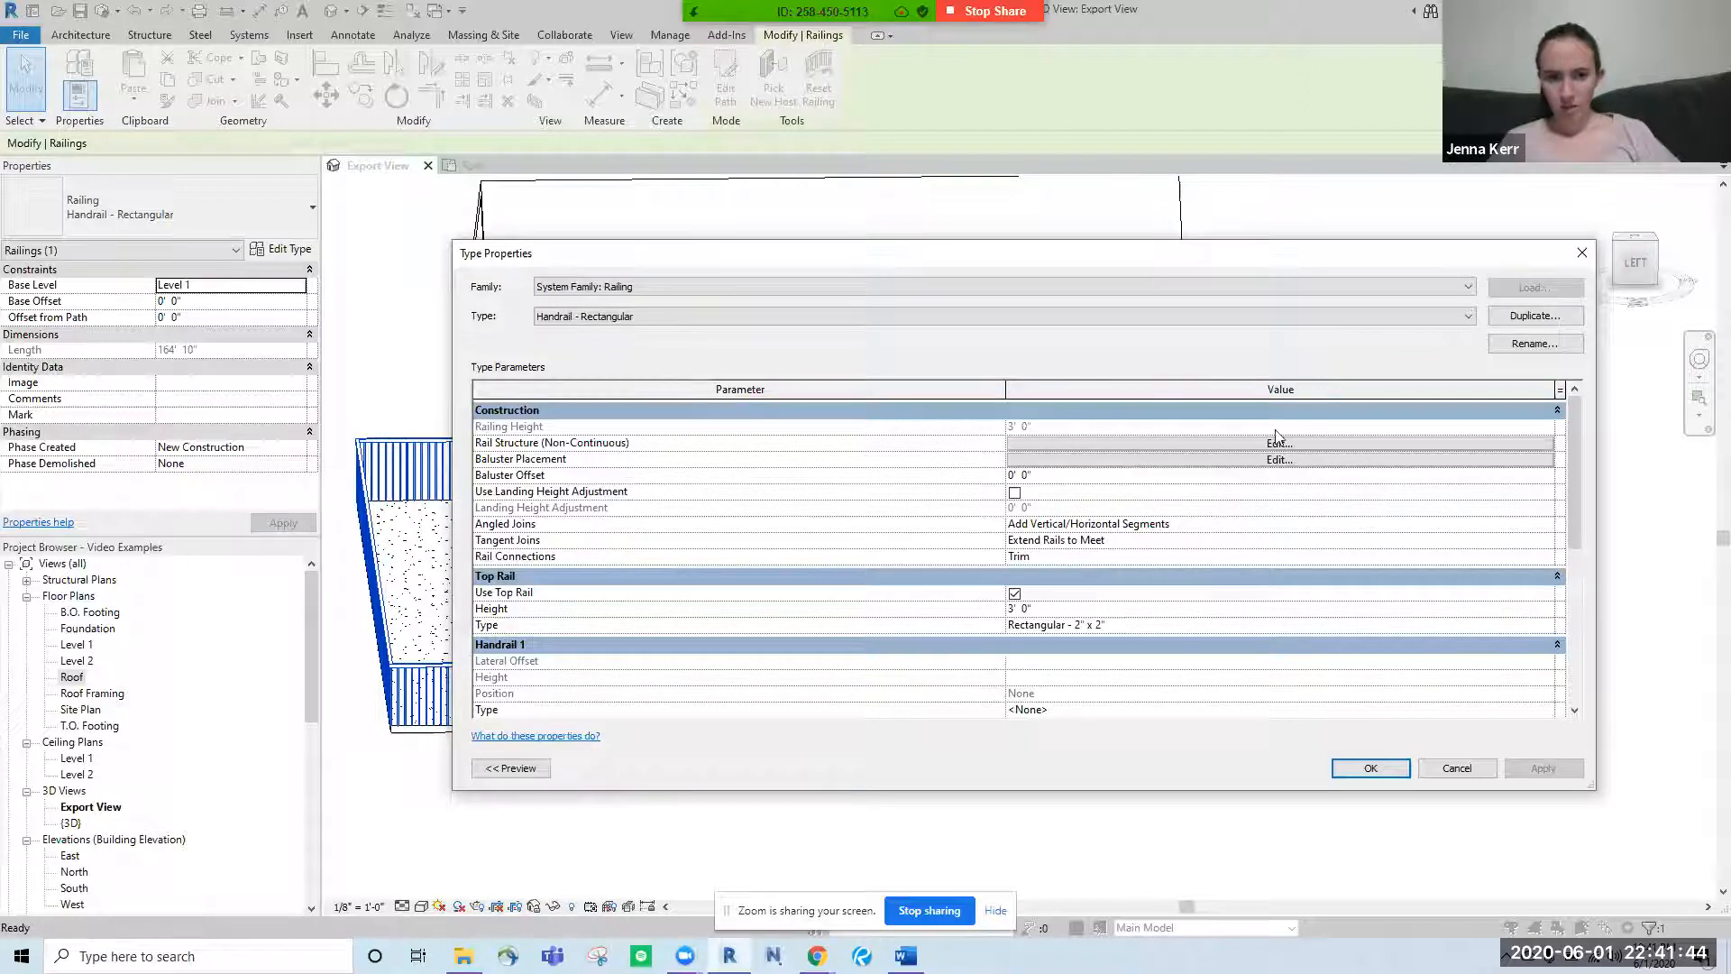
scroll(1249, 510, "down", 5)
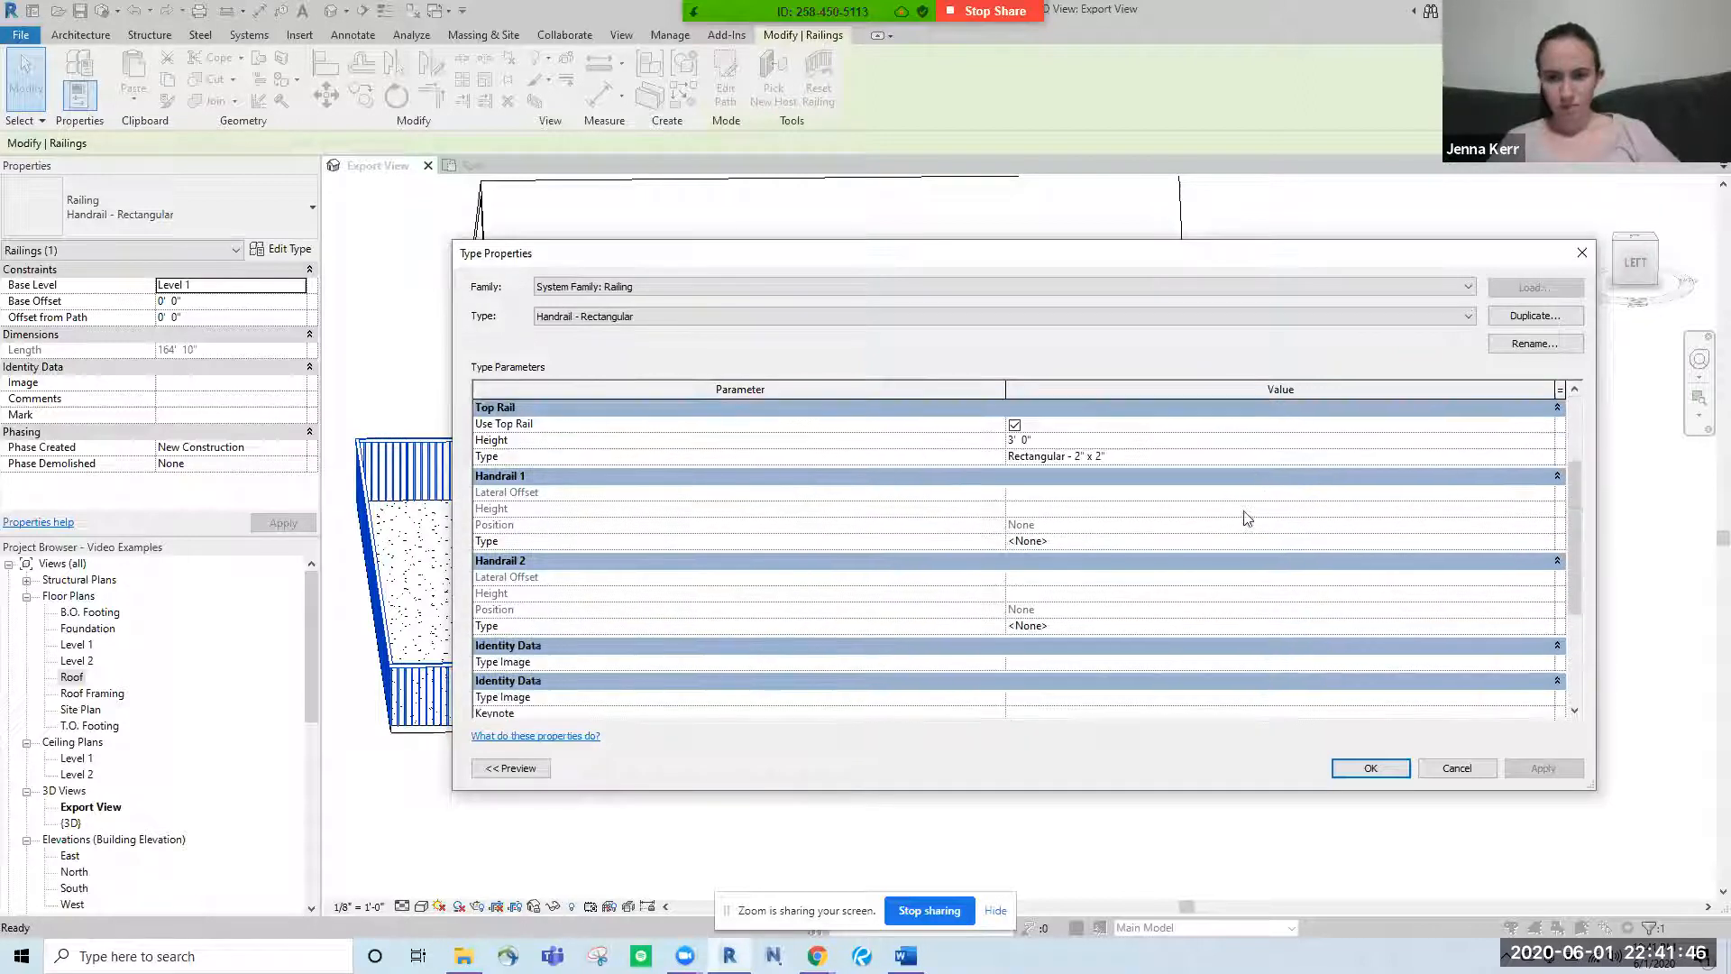
scroll(1247, 519, "down", 1)
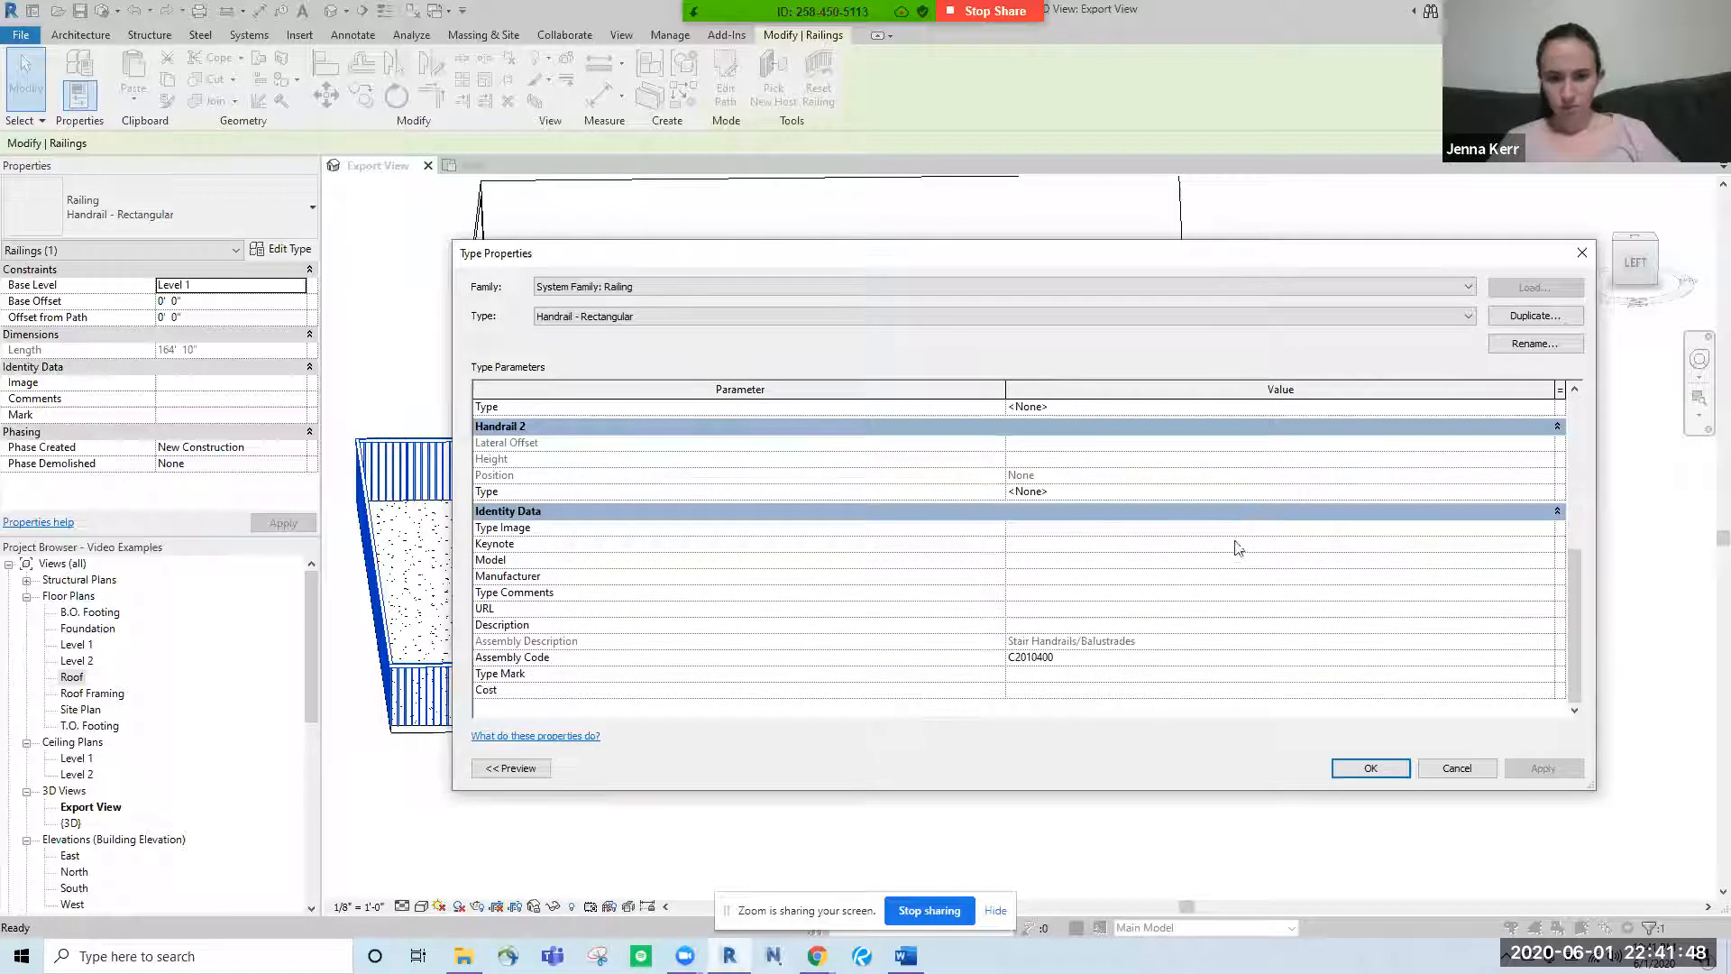
scroll(1240, 580, "up", 6)
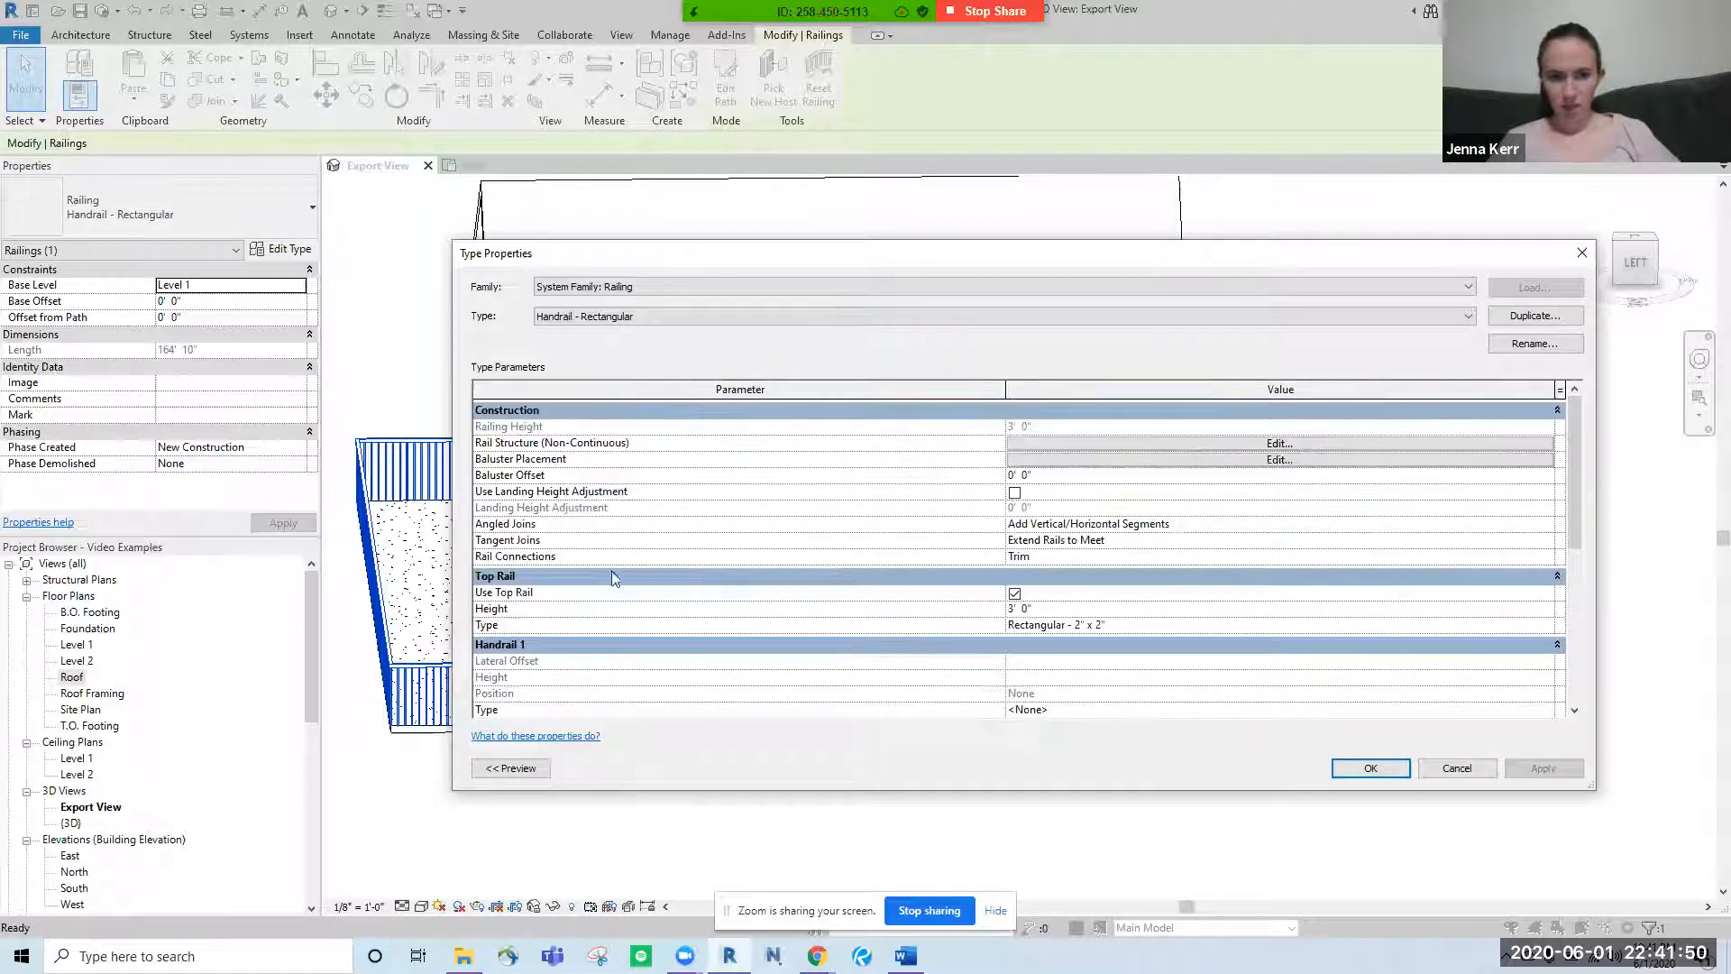
scroll(641, 643, "down", 5)
scroll(1305, 595, "up", 3)
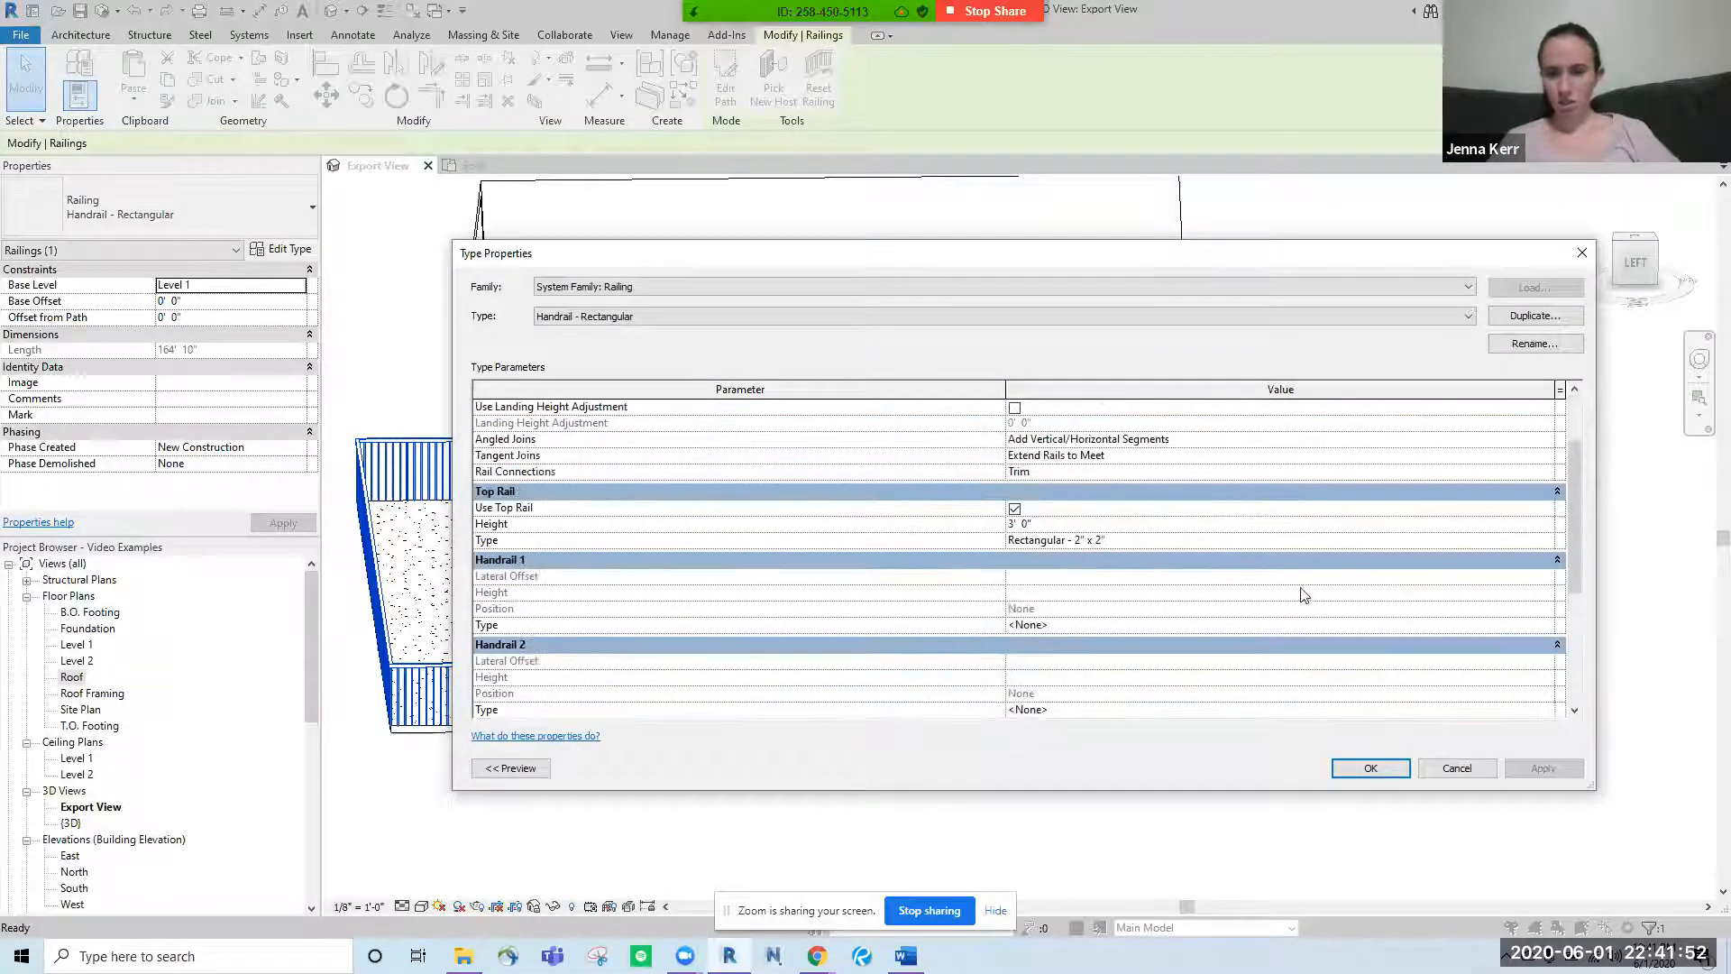
scroll(1304, 595, "up", 2)
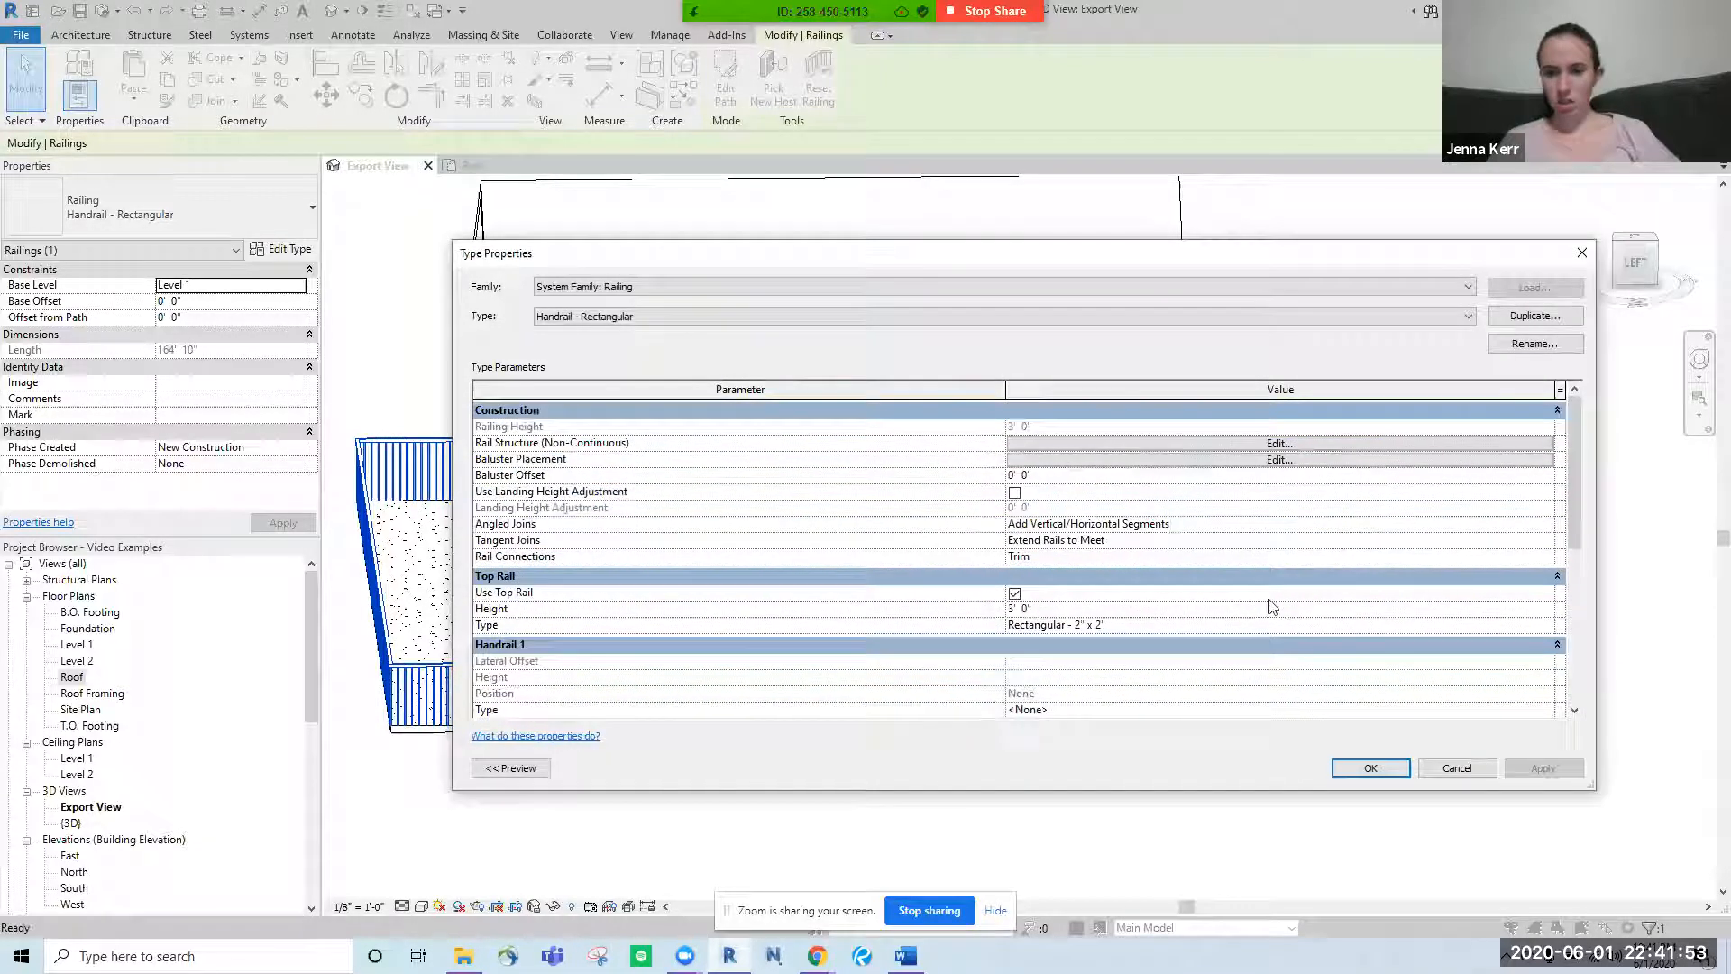
- Examine the railing type's non-continuous rail structure and close its type properties
left_click(1215, 440)
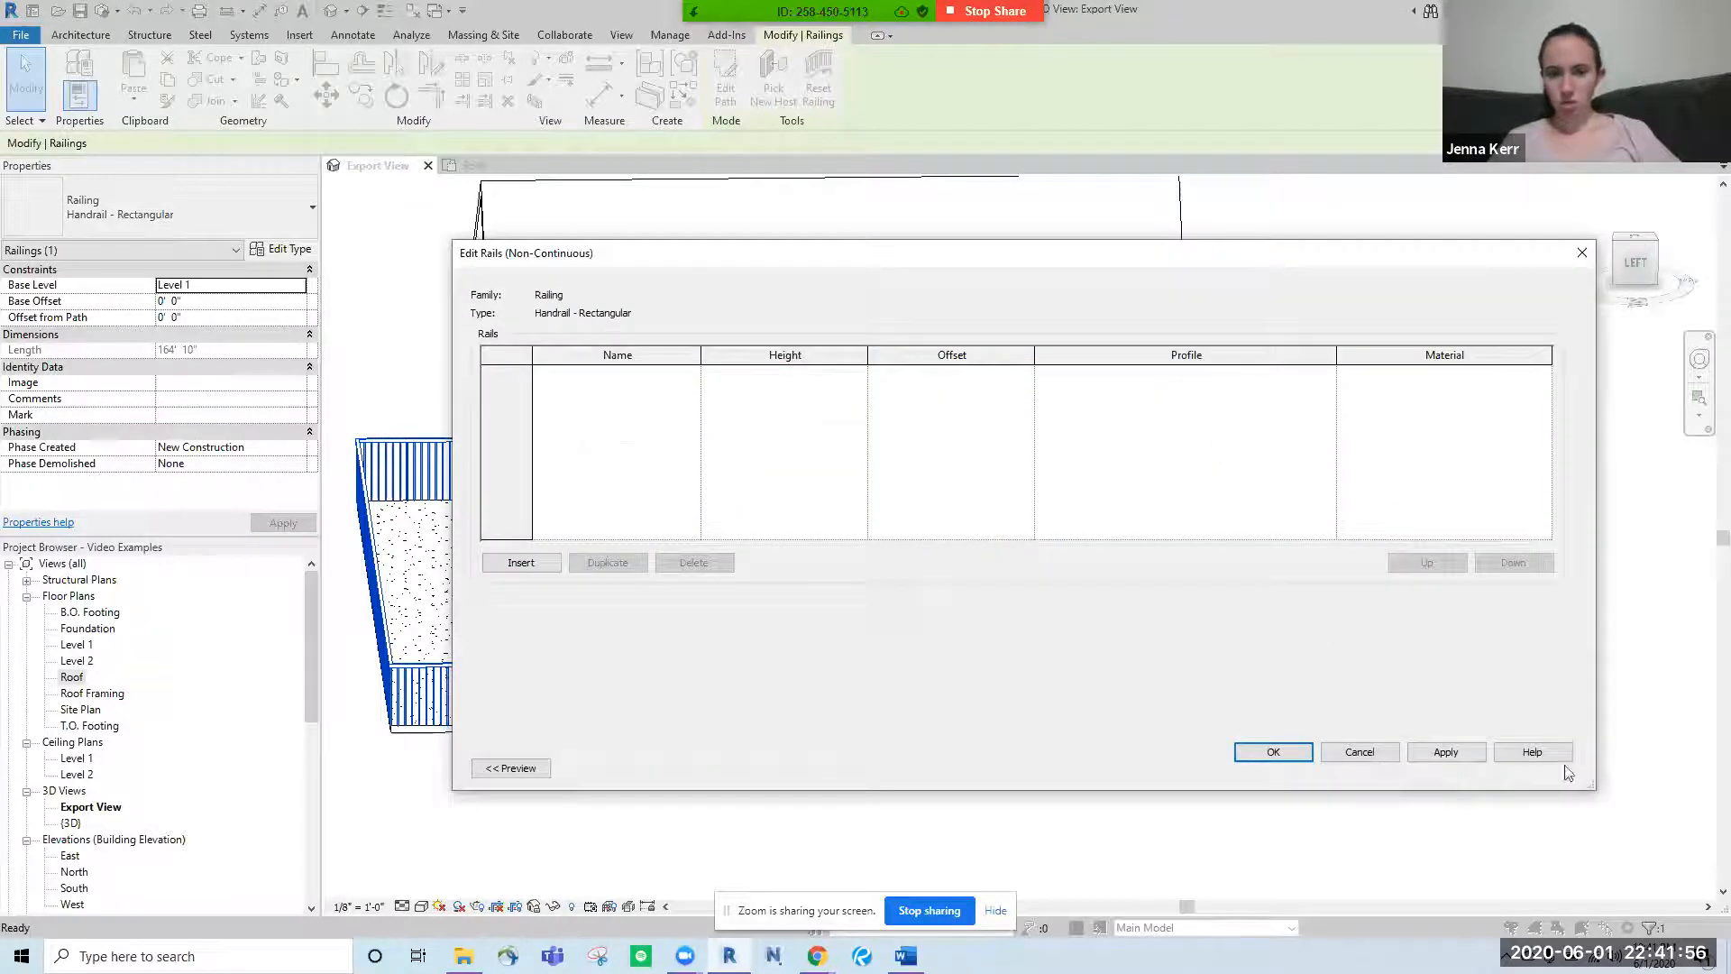
left_click(1389, 754)
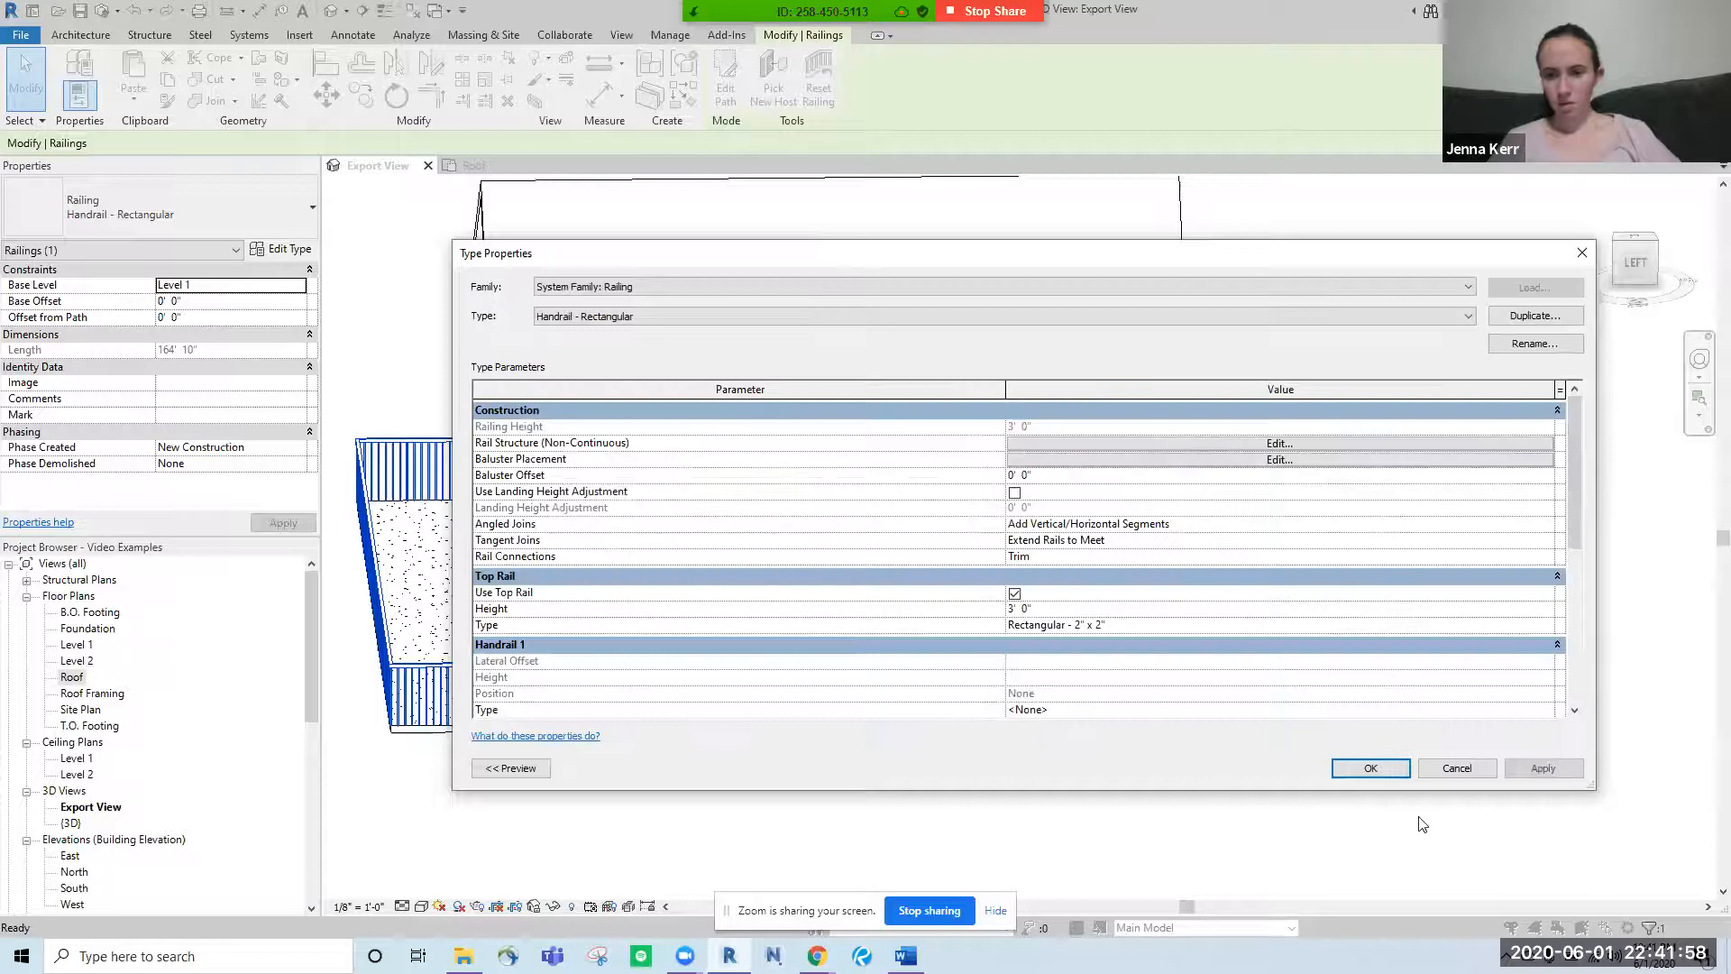
left_click(1371, 768)
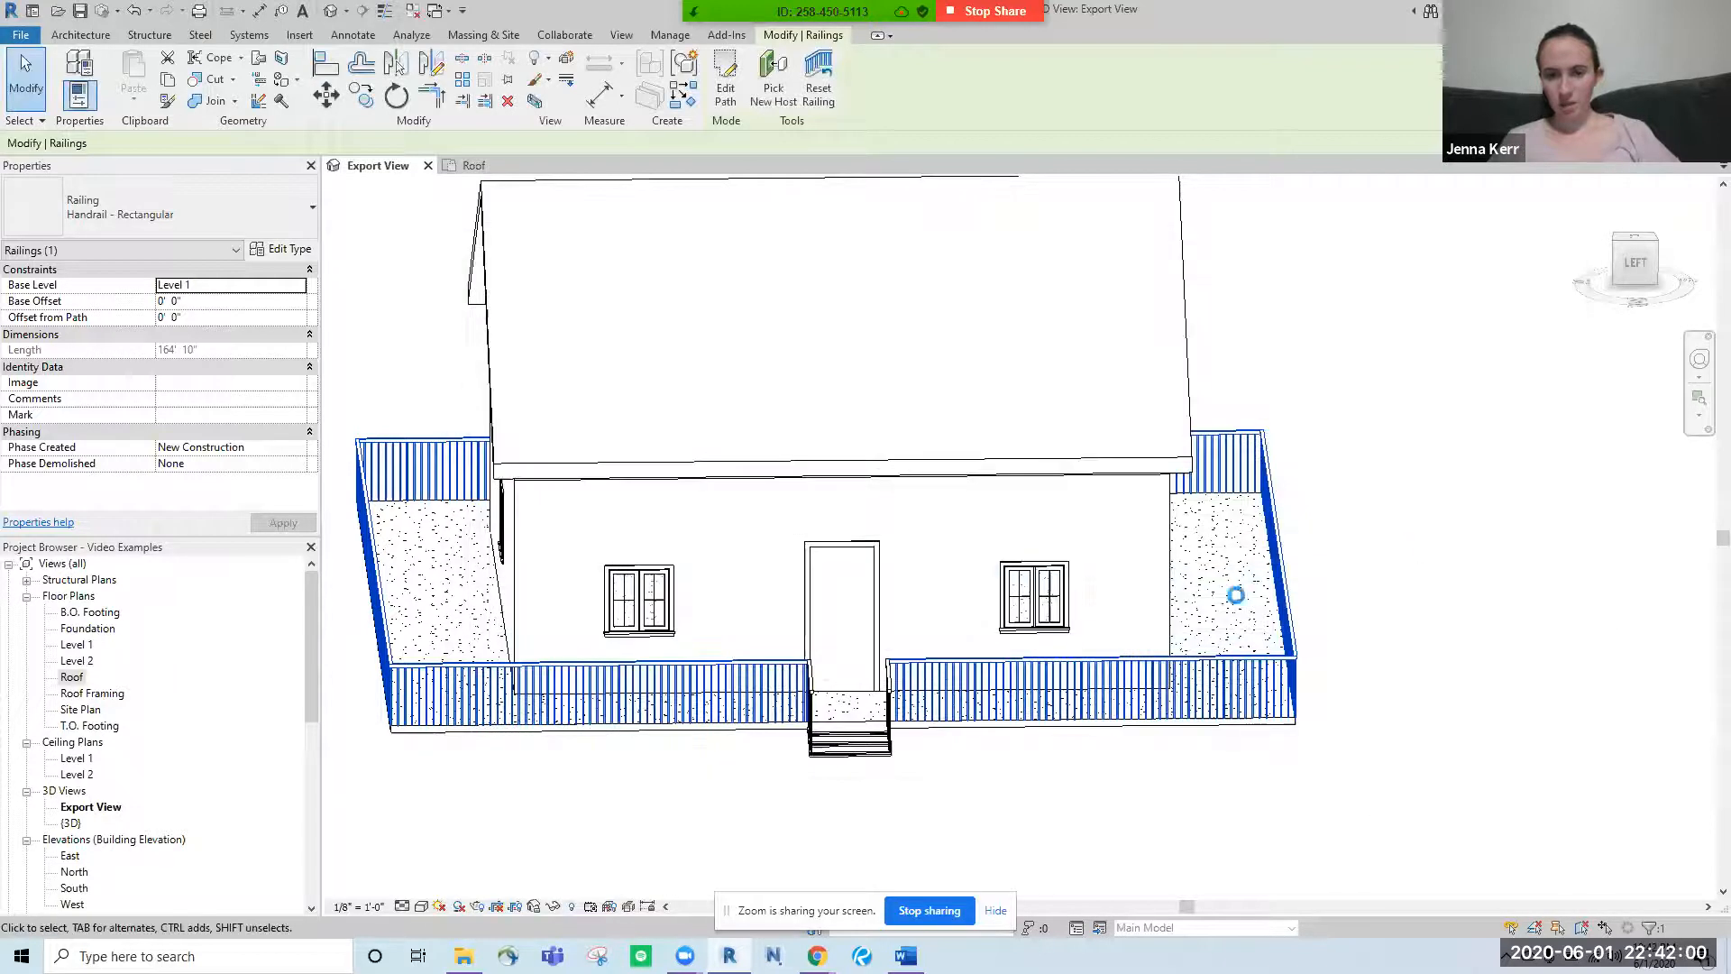
key("Escape")
- Open the door material of the front door's Single-Flush type for editing
left_click(875, 573)
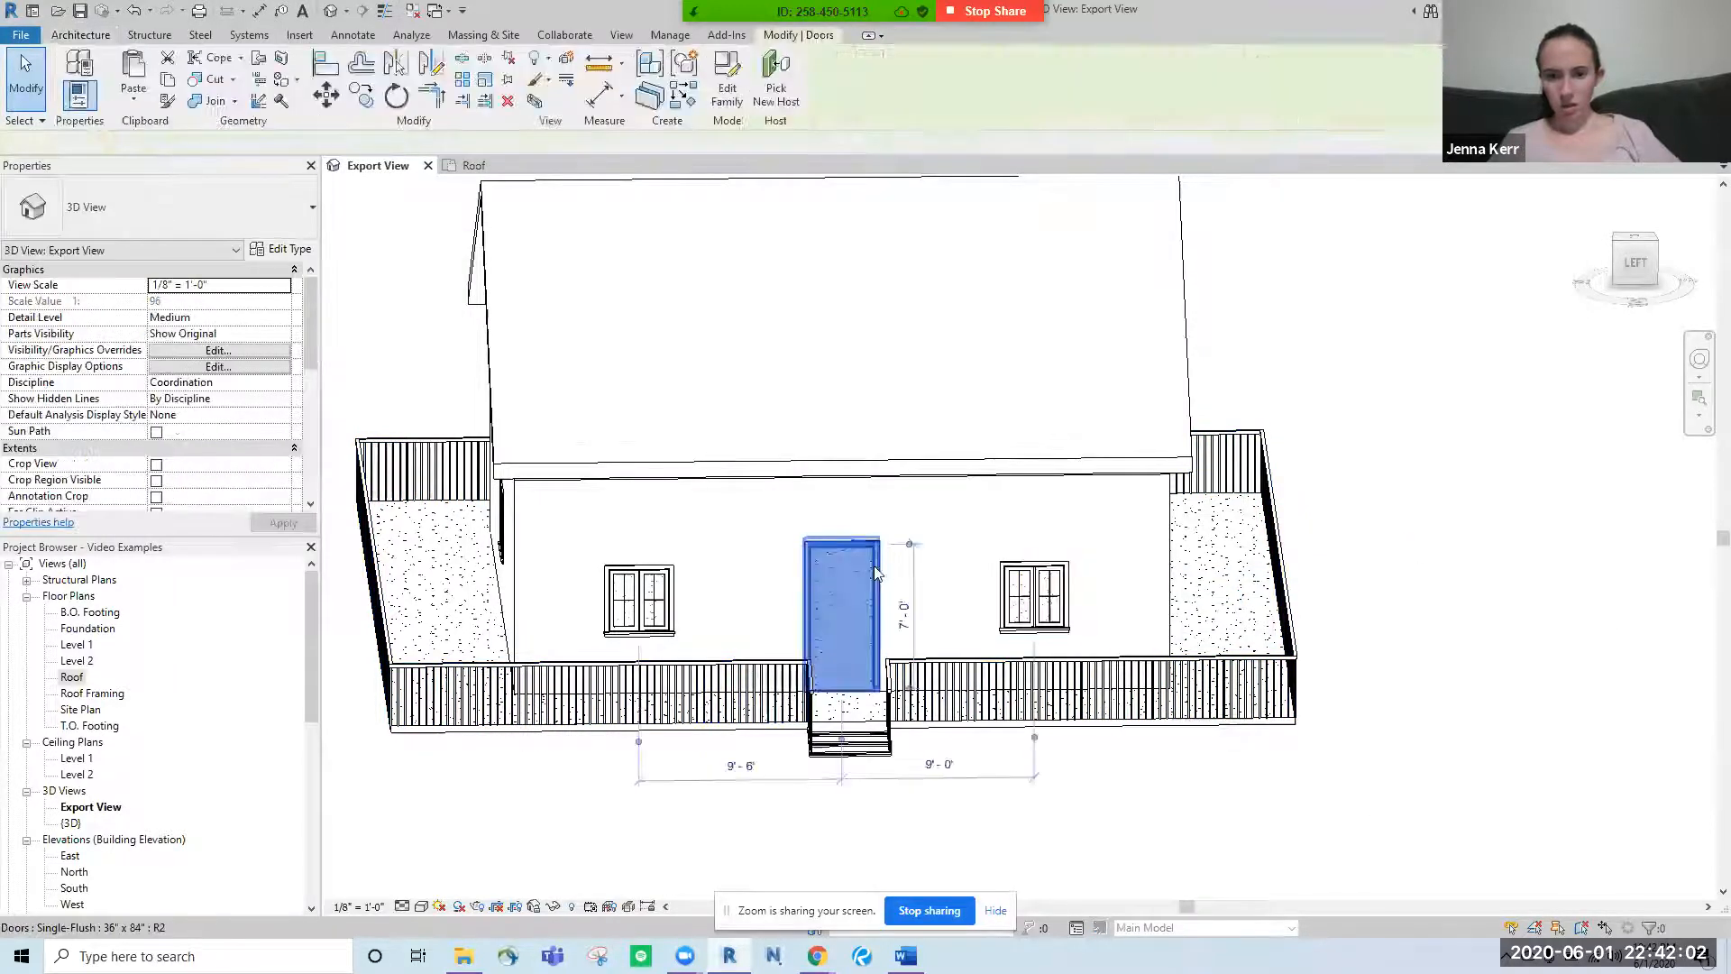
left_click(275, 250)
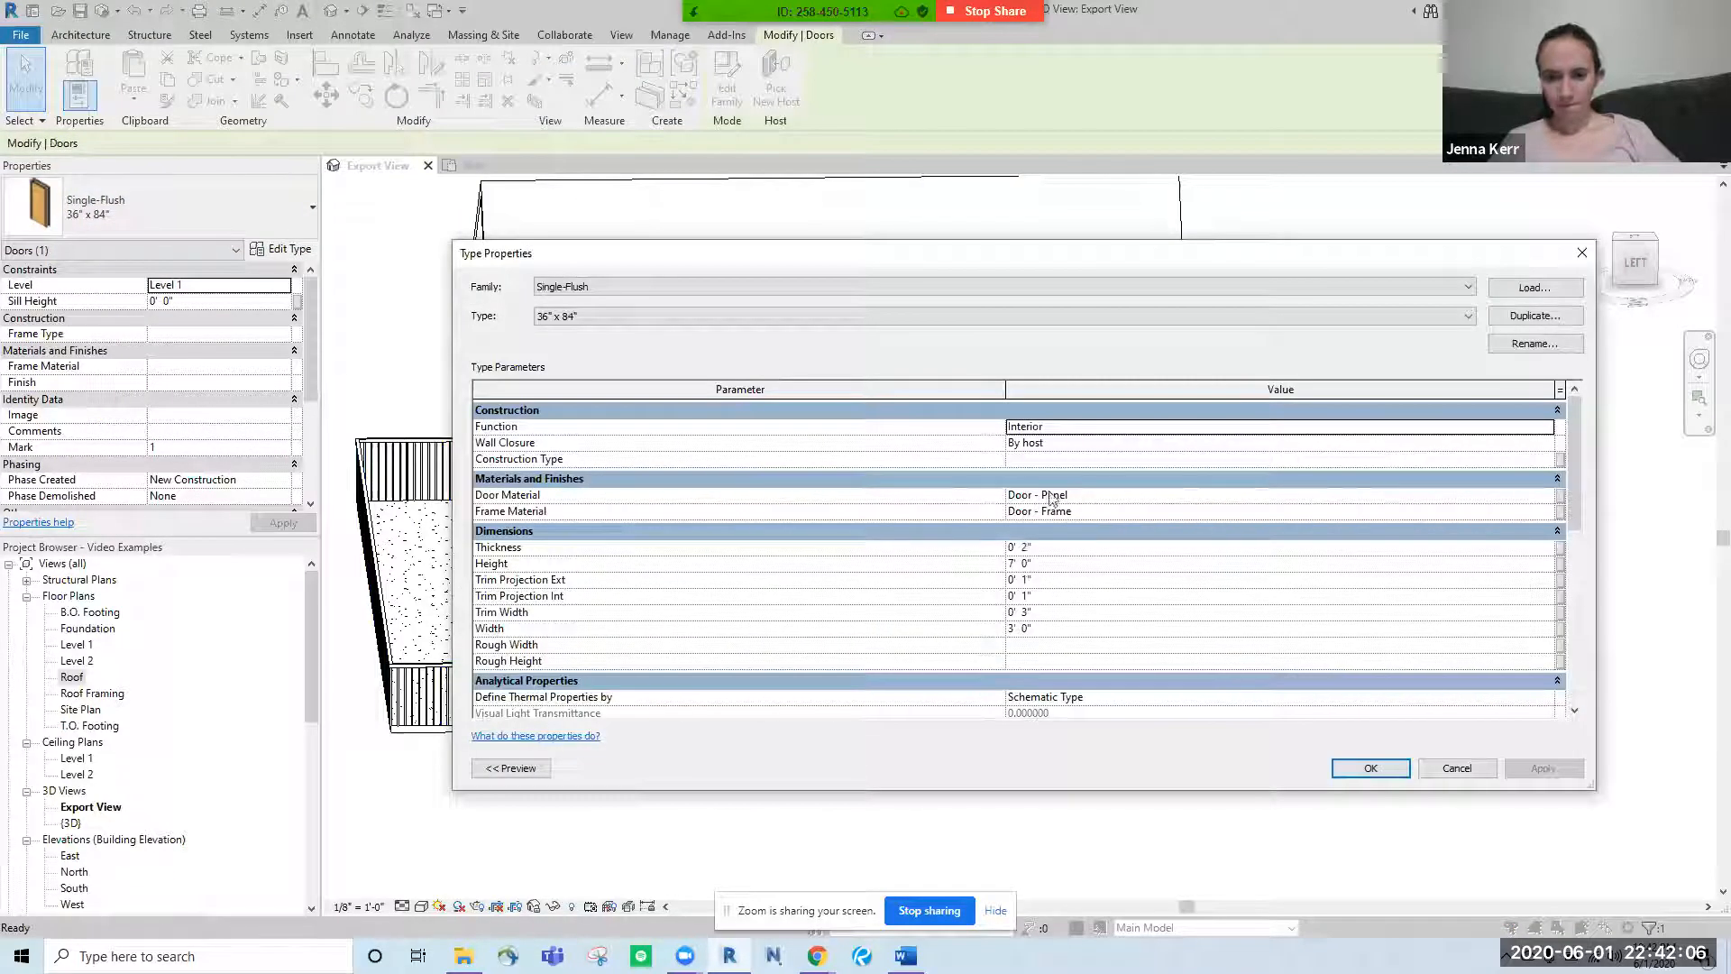
left_click(1536, 500)
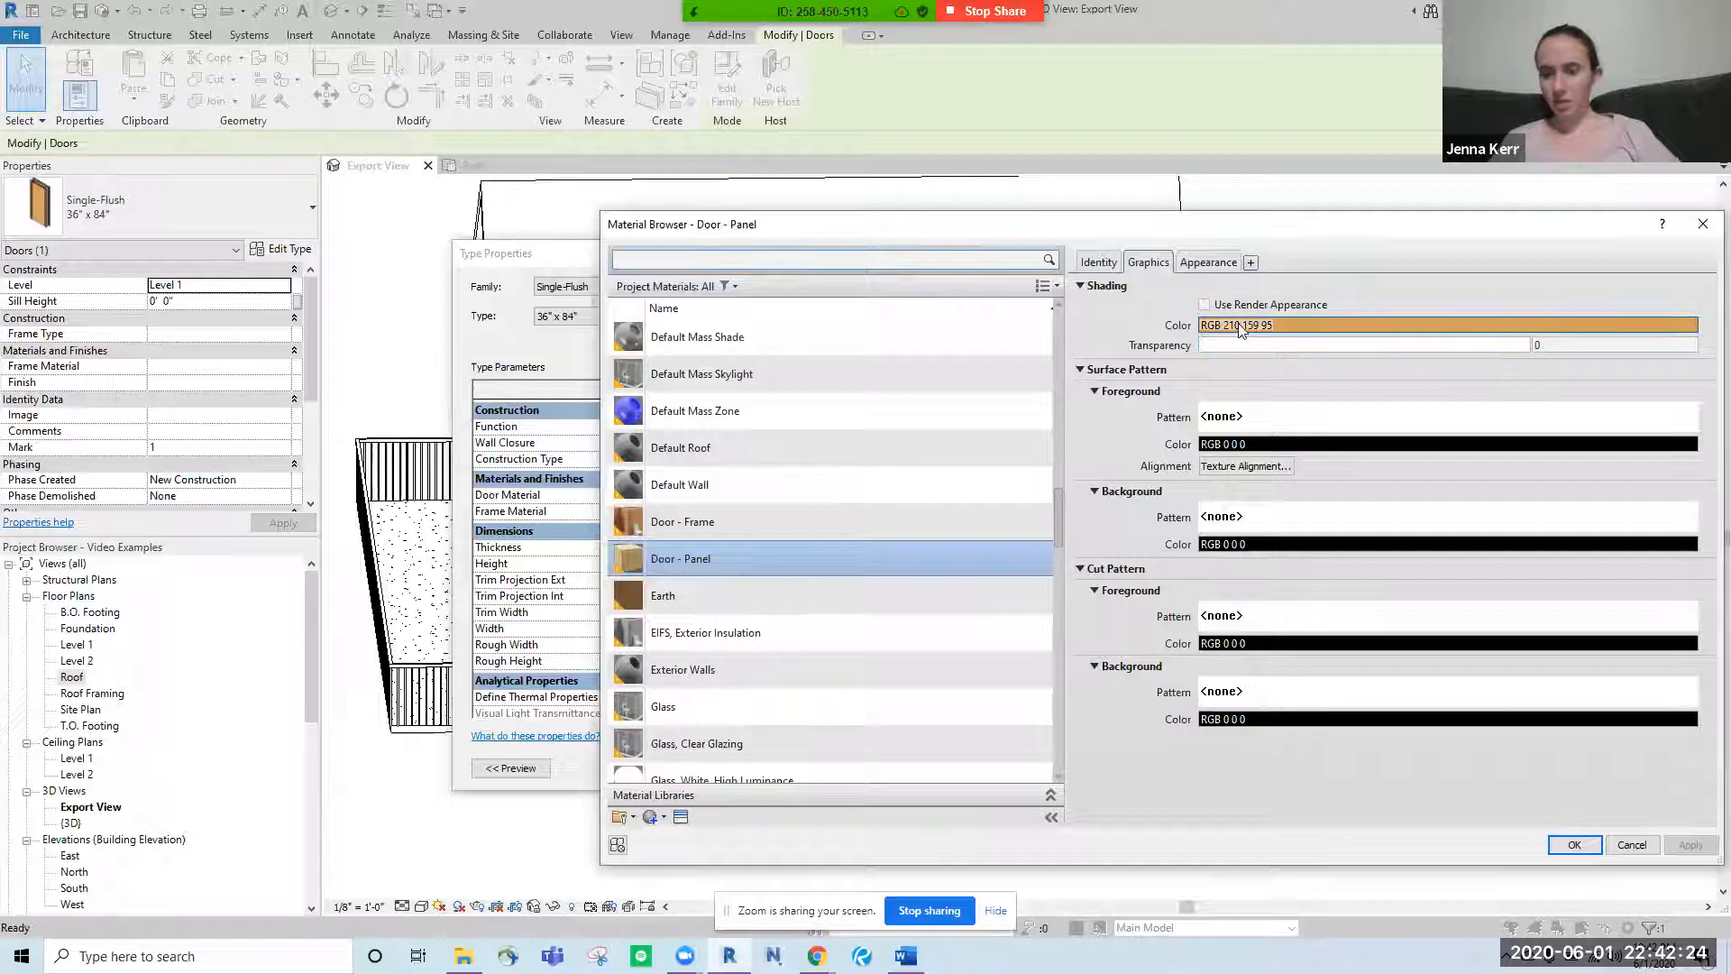
- Examine the available project materials and the Door - Panel material's identity, graphics and appearance settings
scroll(818, 512, "down", 5)
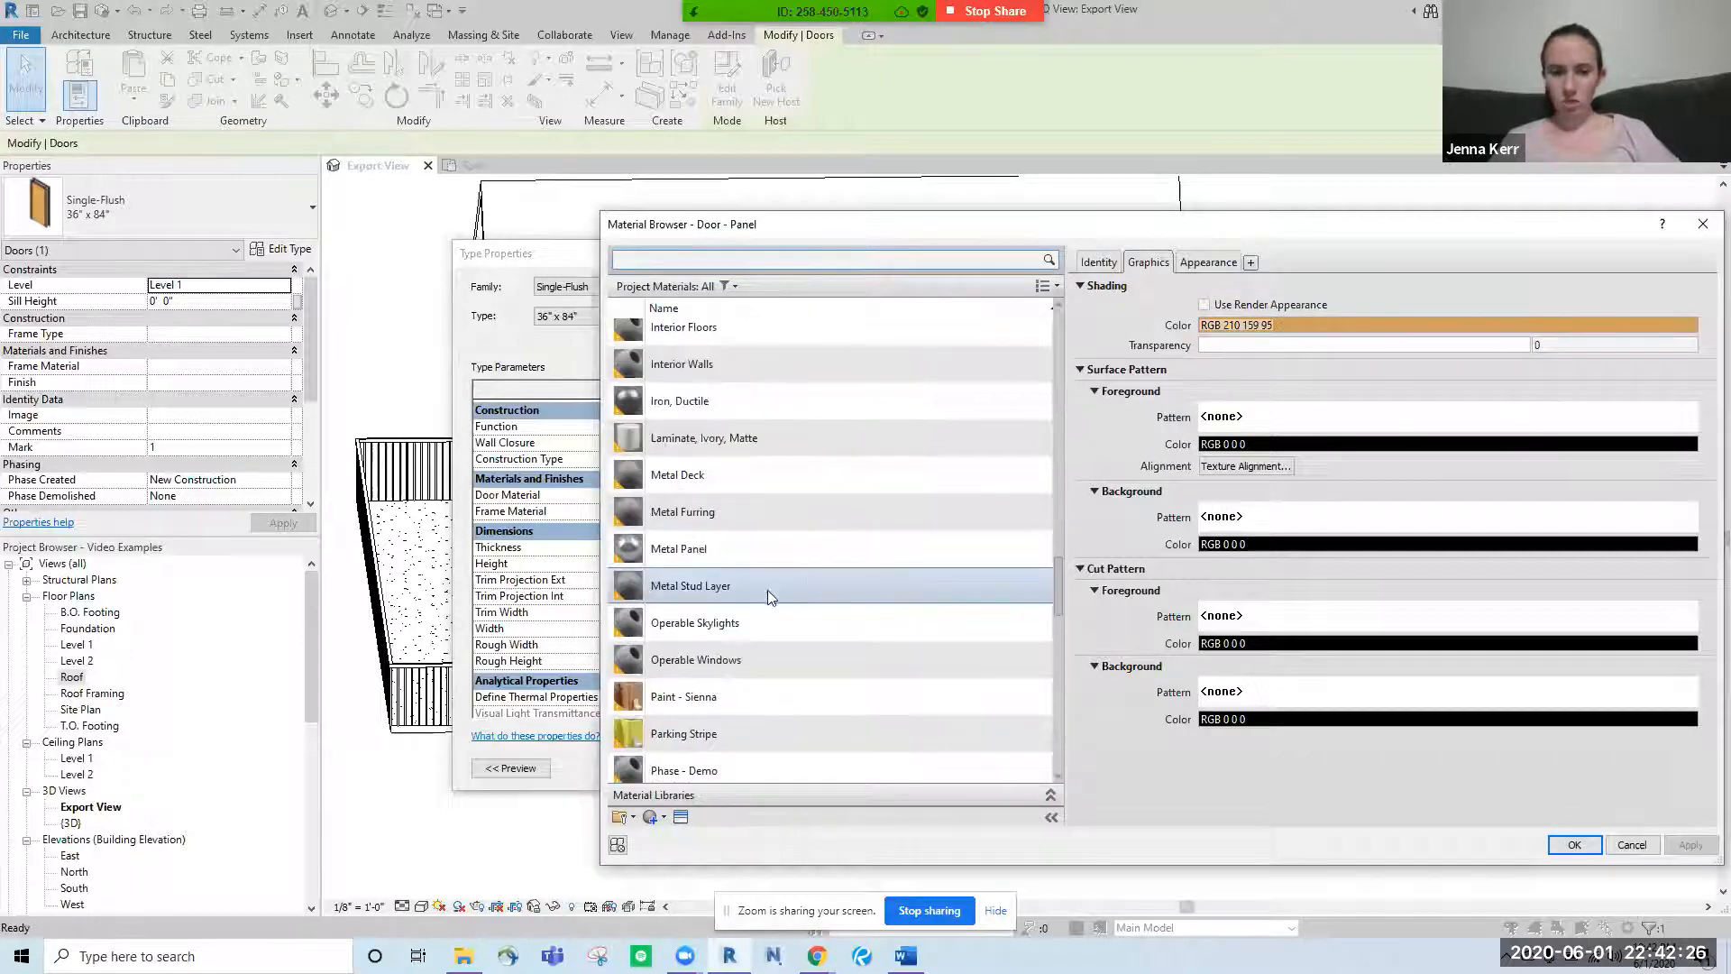
scroll(765, 595, "down", 5)
scroll(759, 608, "up", 8)
scroll(756, 608, "up", 2)
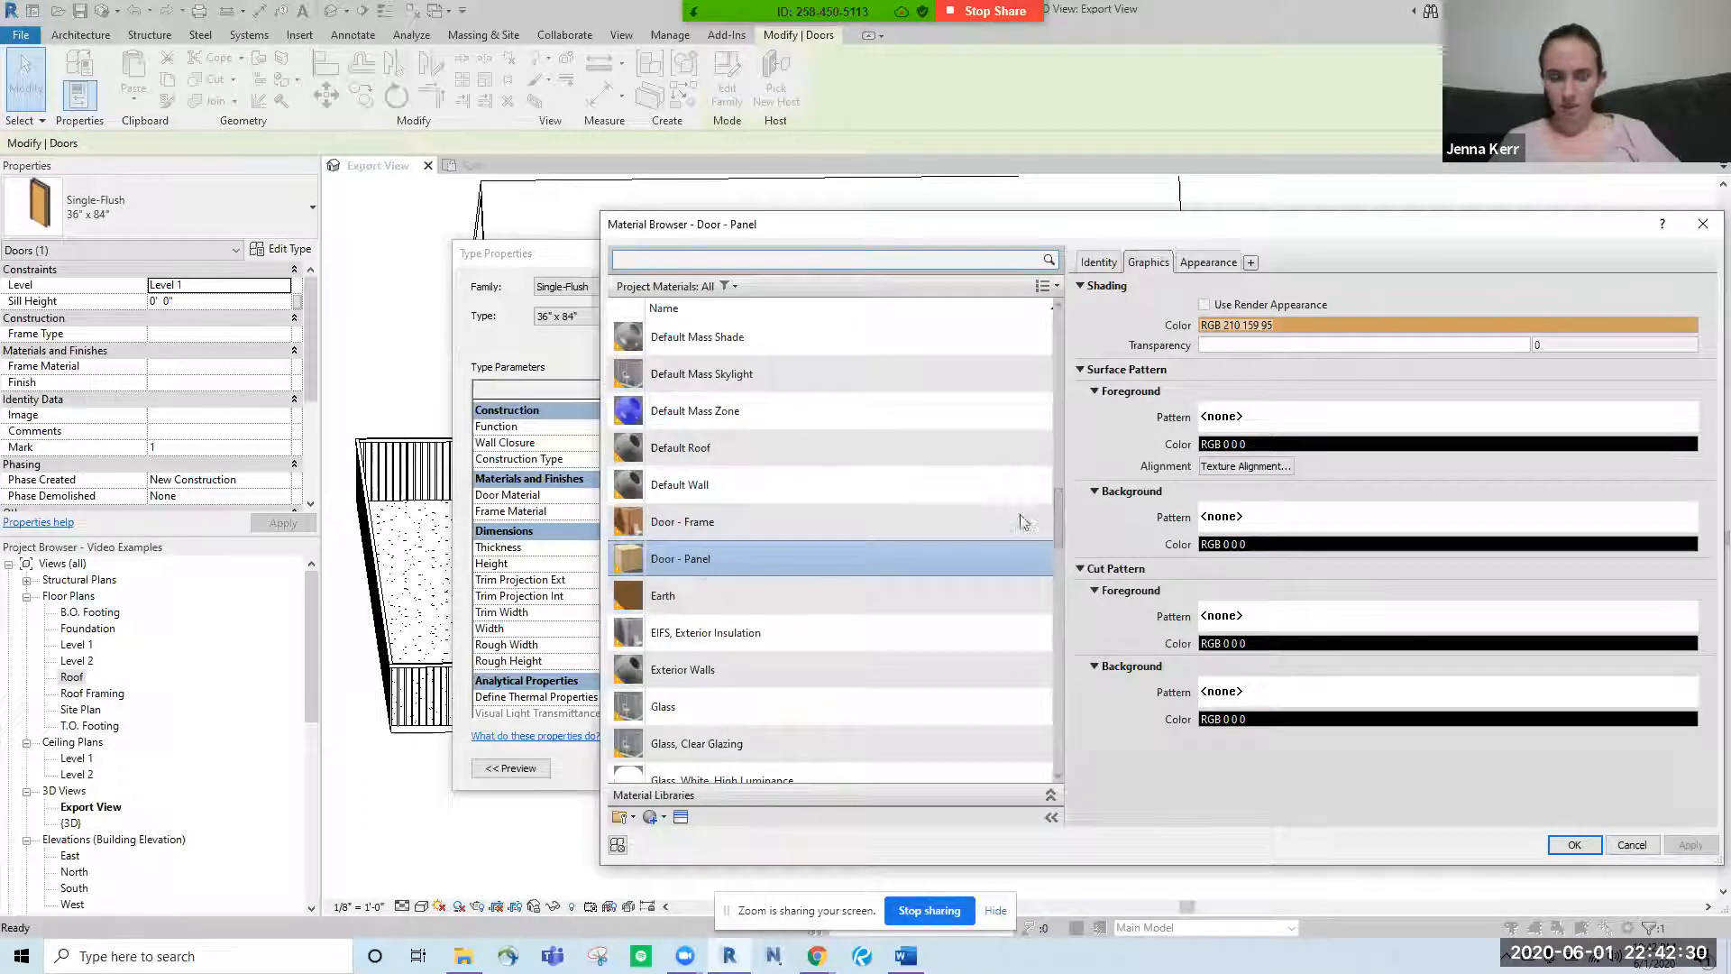
left_click(1109, 262)
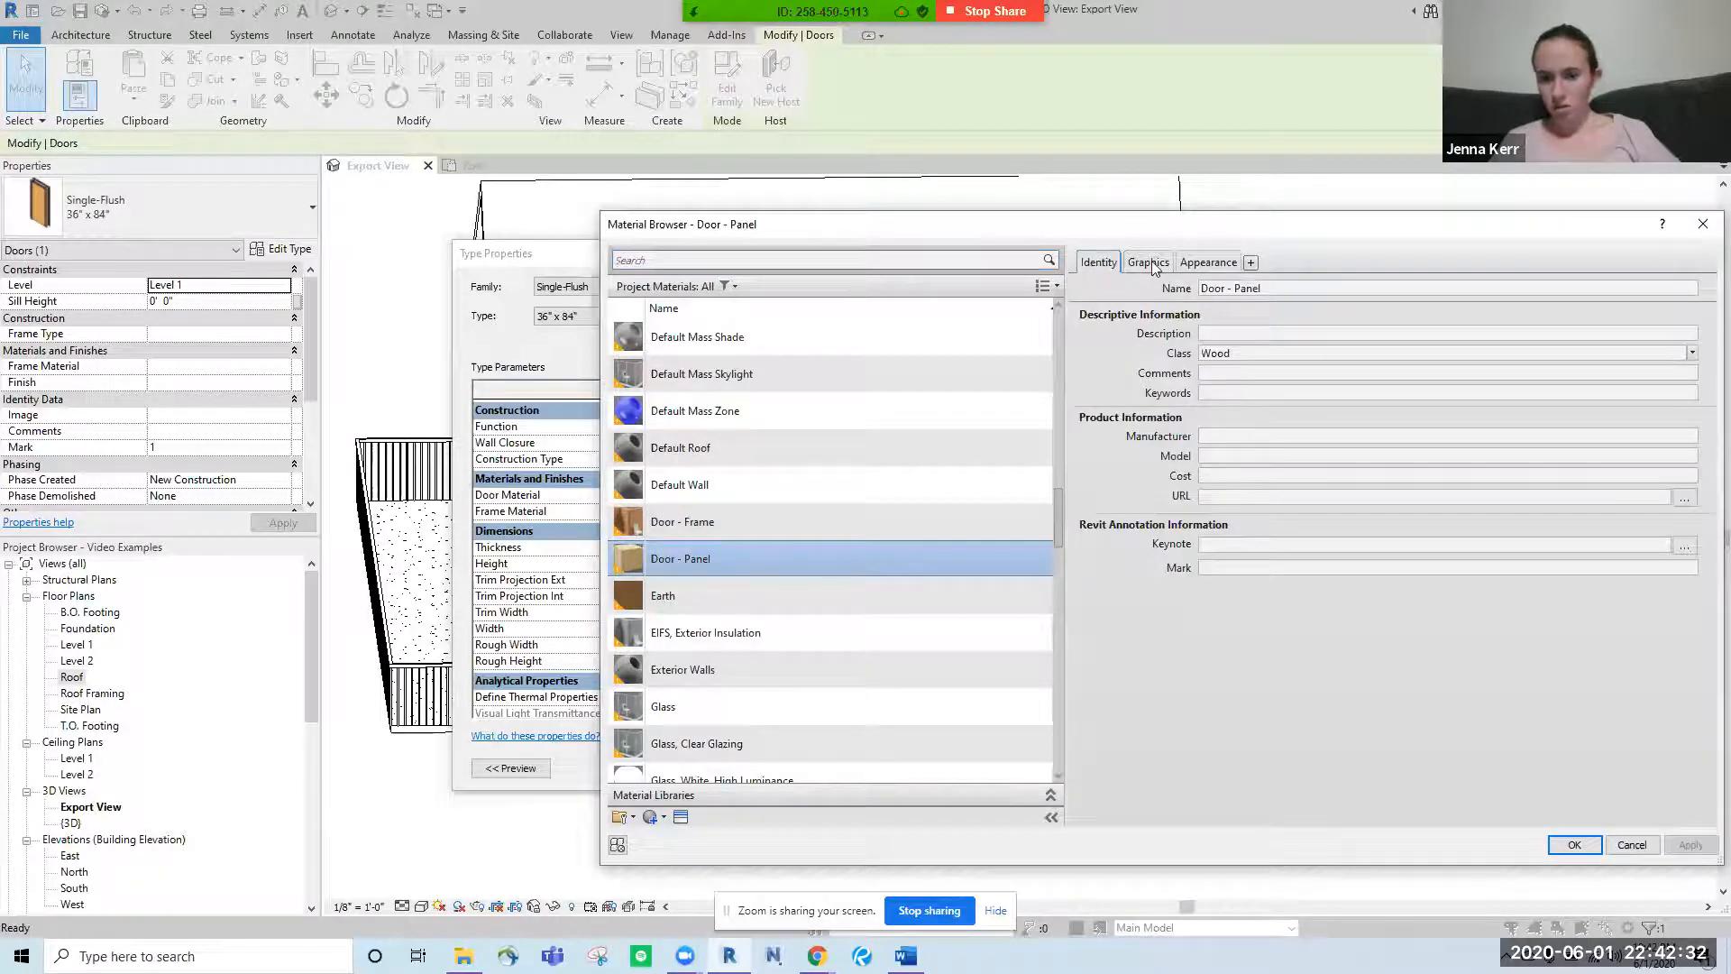
left_click(1148, 262)
left_click(1208, 262)
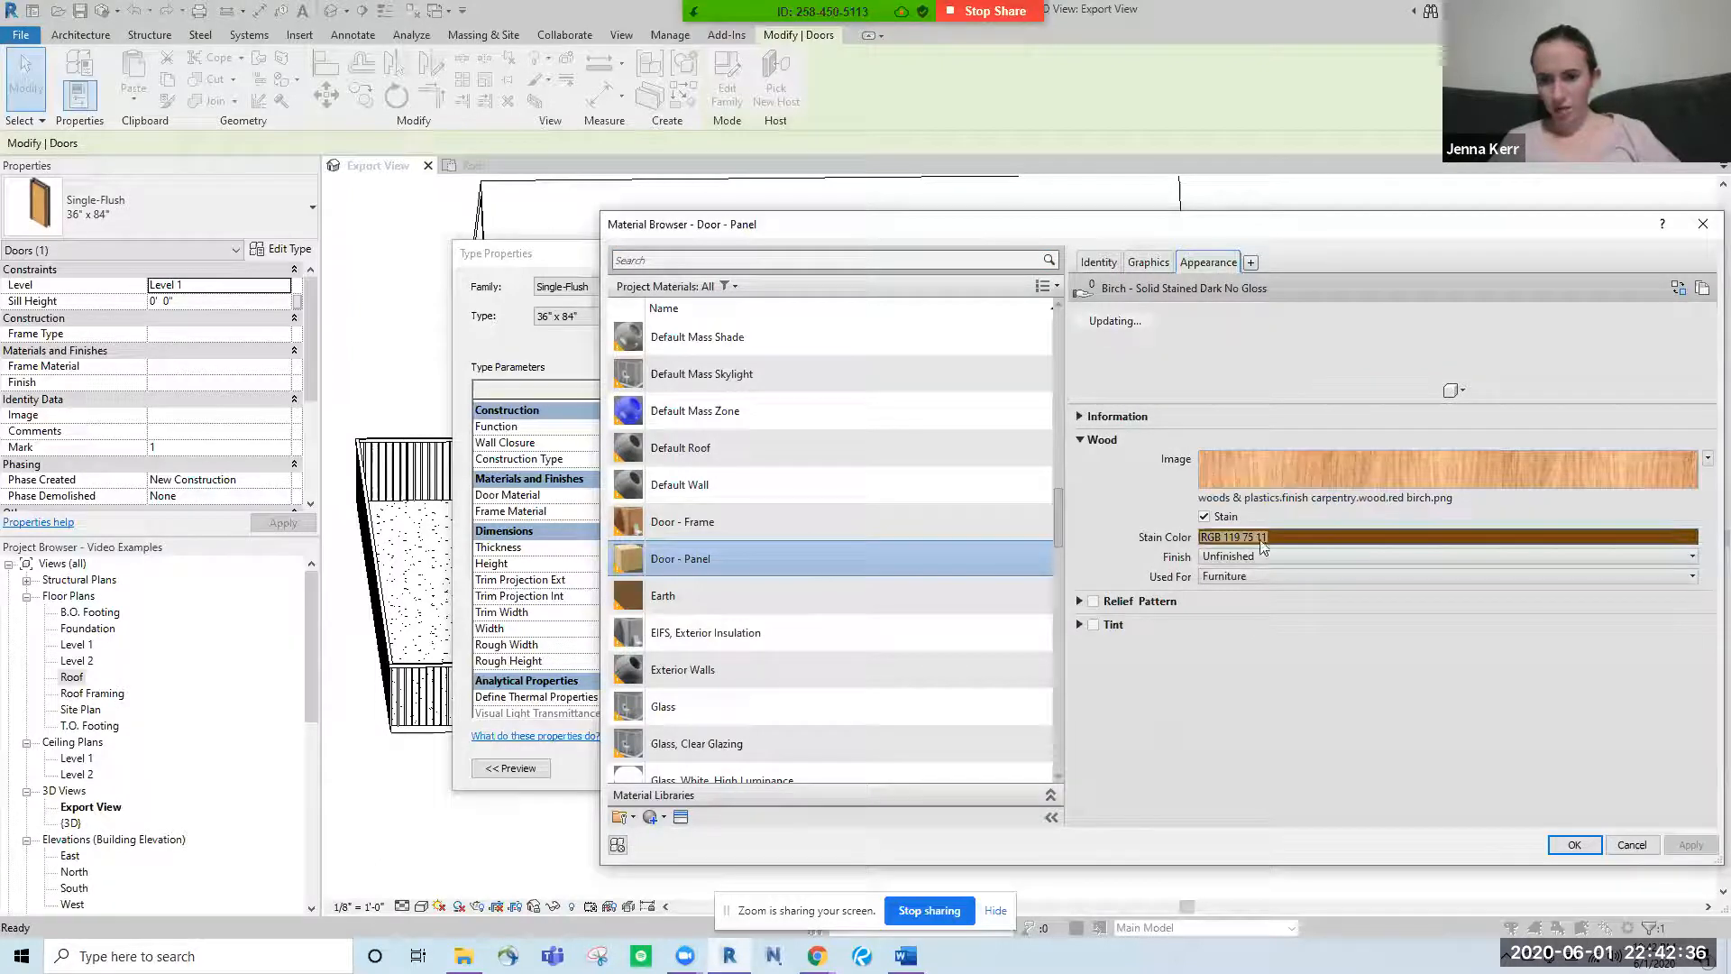
- Darken the Door - Panel material's shading color to RGB 203 142 69
left_click(1149, 262)
left_click_drag(1262, 227, 1014, 143)
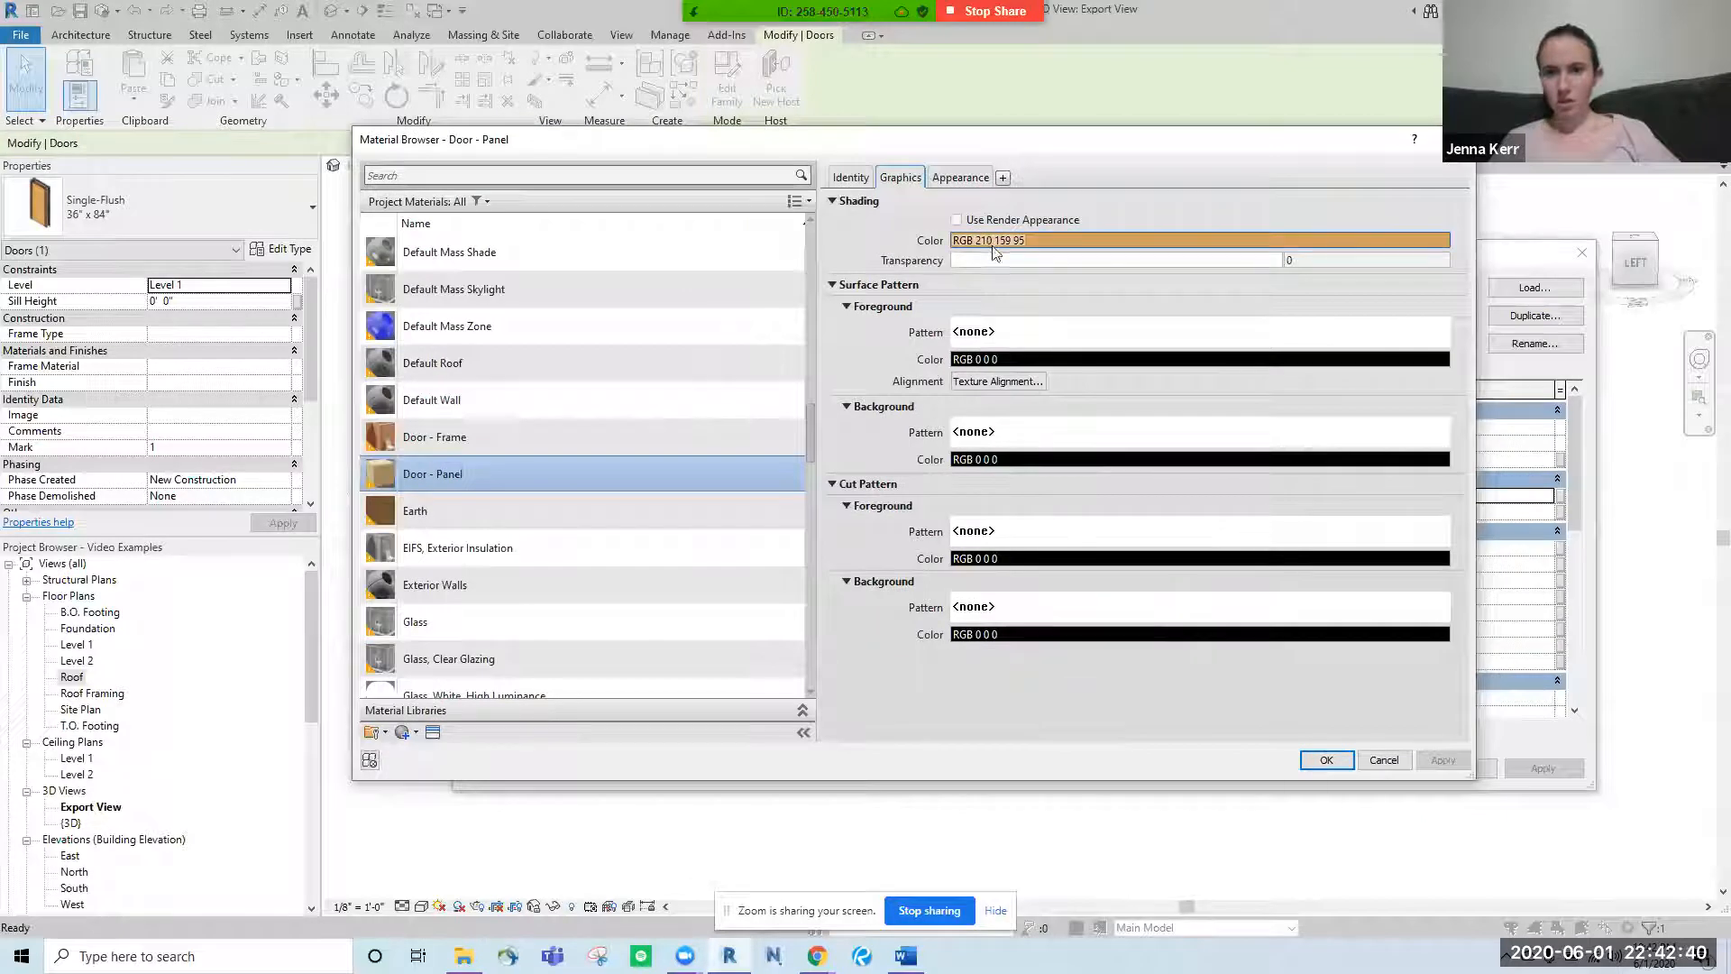
left_click(960, 260)
mouse_move(981, 259)
left_mouse_down()
mouse_move(1267, 261)
mouse_move(977, 266)
left_mouse_up()
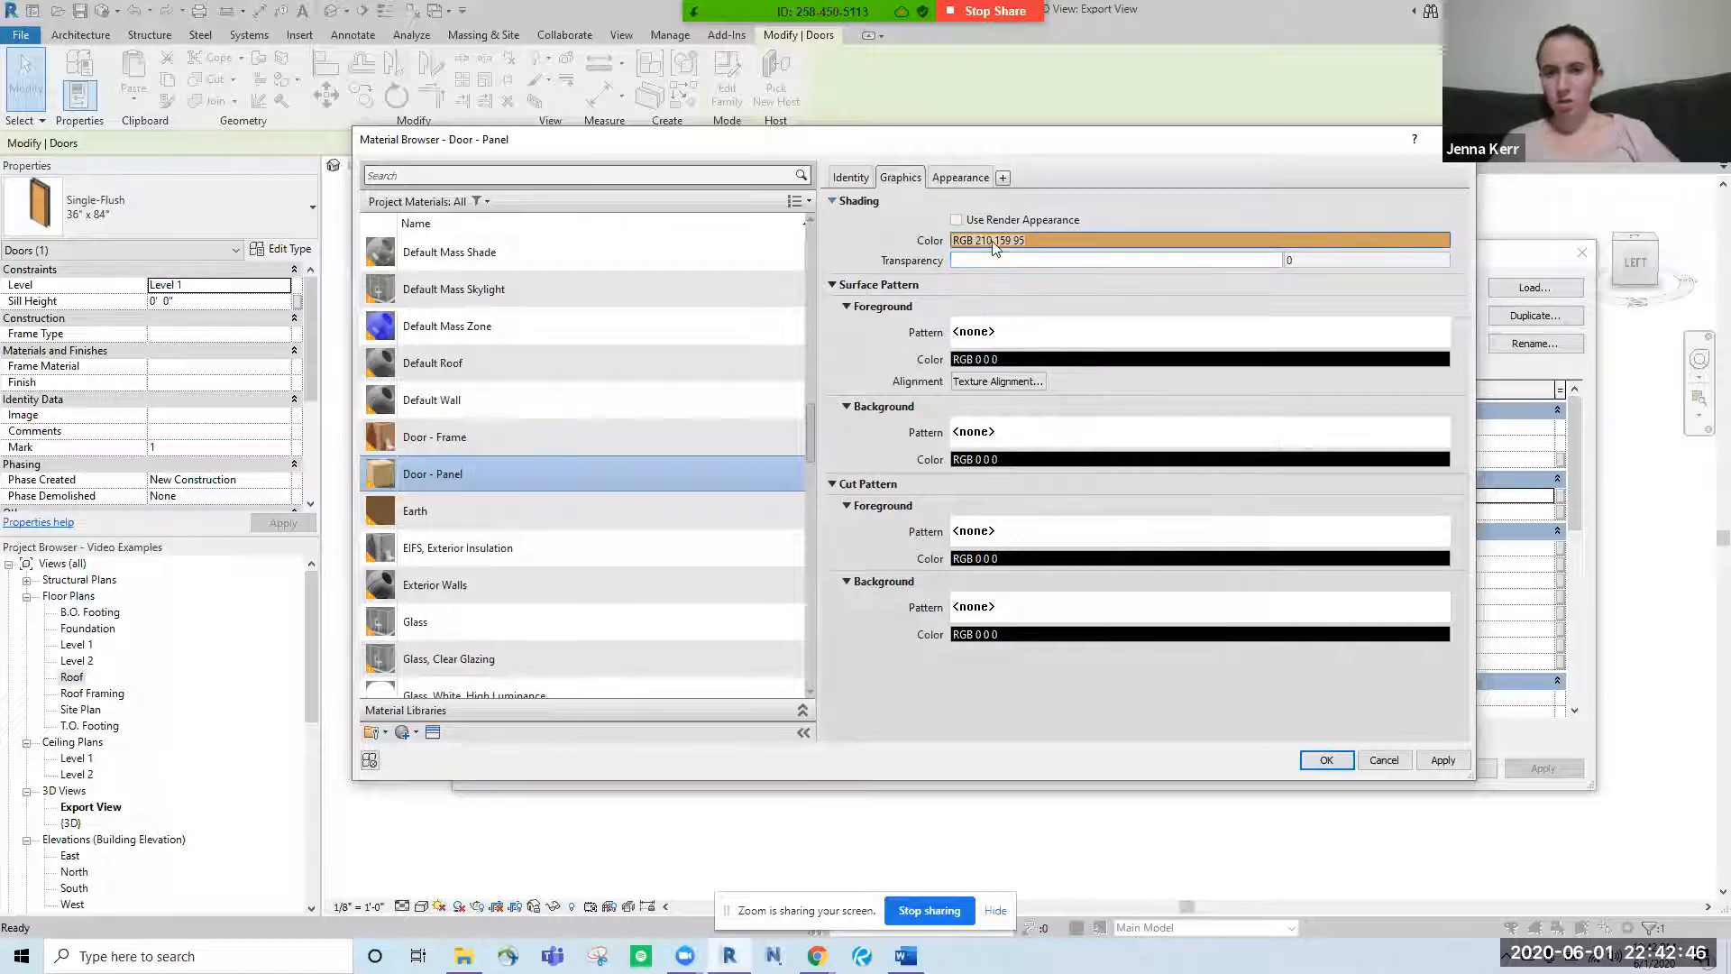
left_click(992, 241)
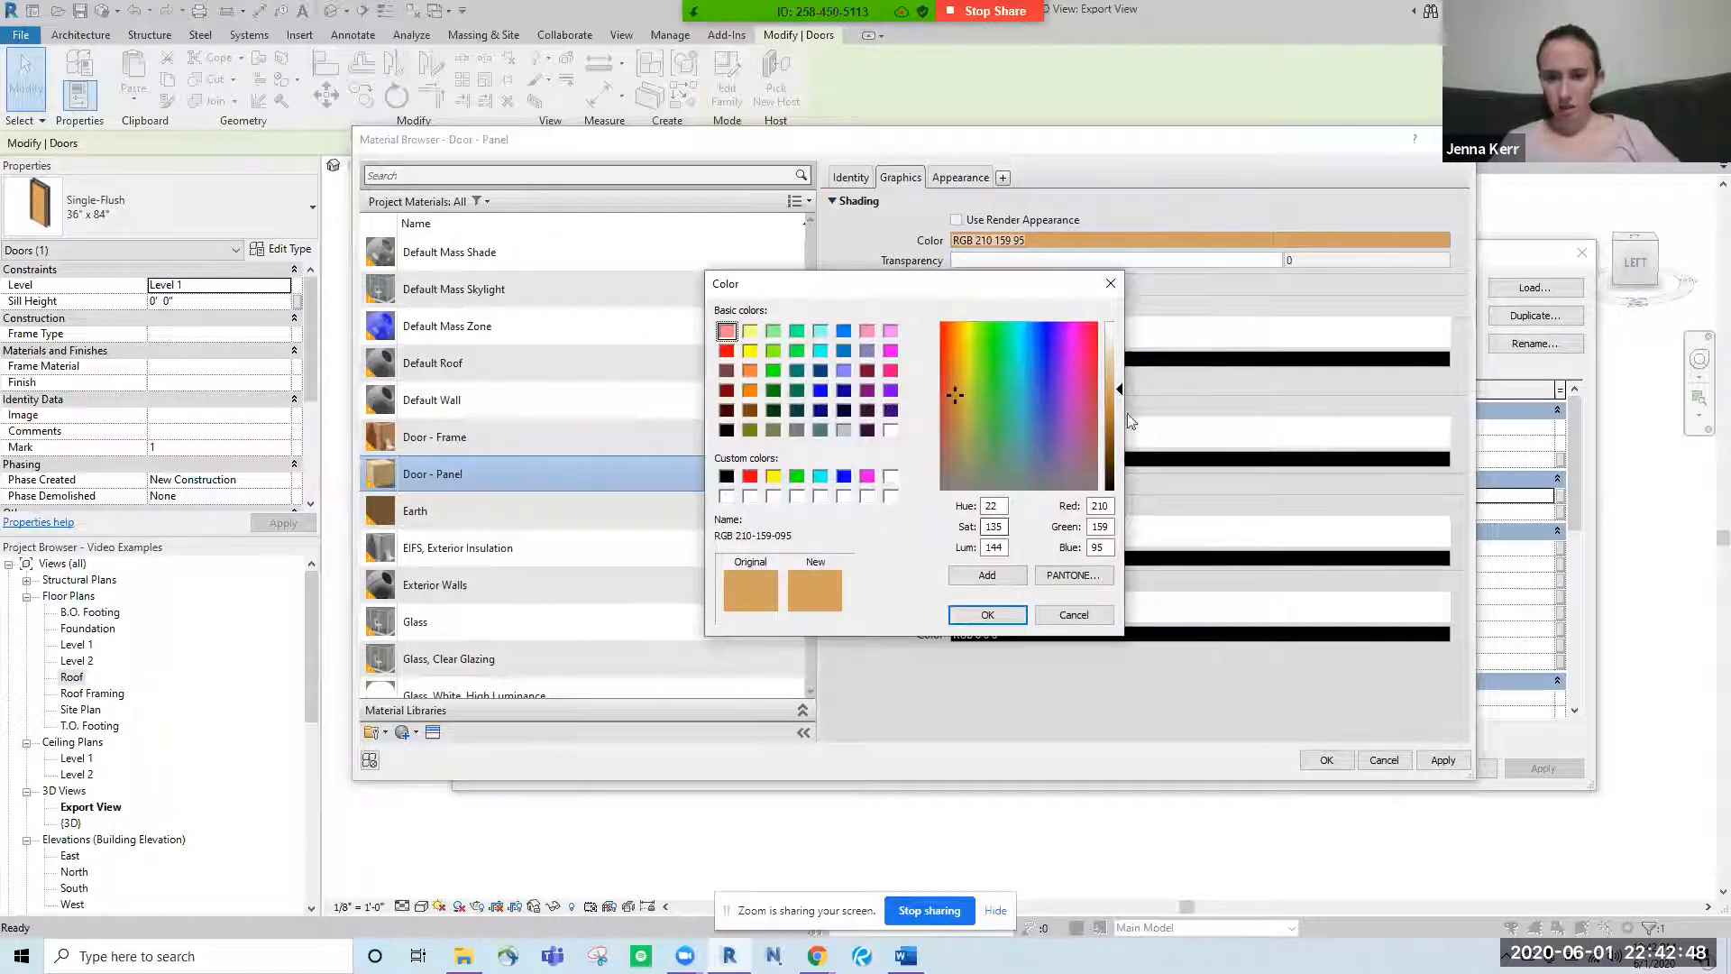
left_click_drag(1123, 395, 1123, 400)
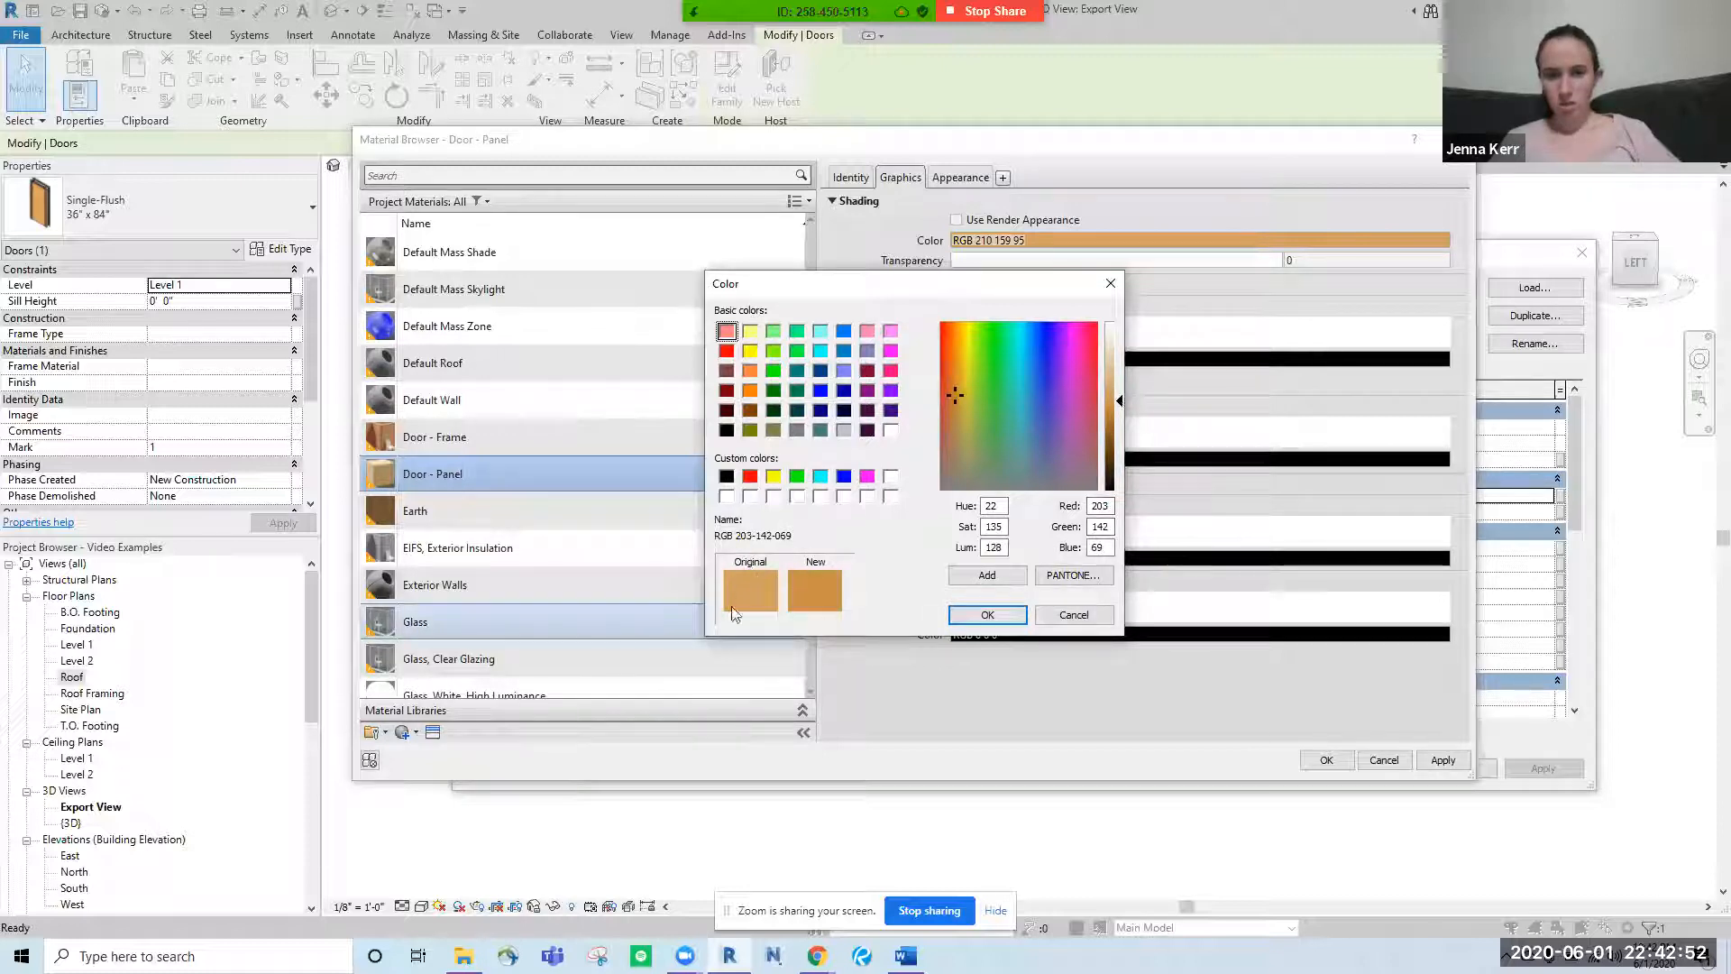
left_click(983, 618)
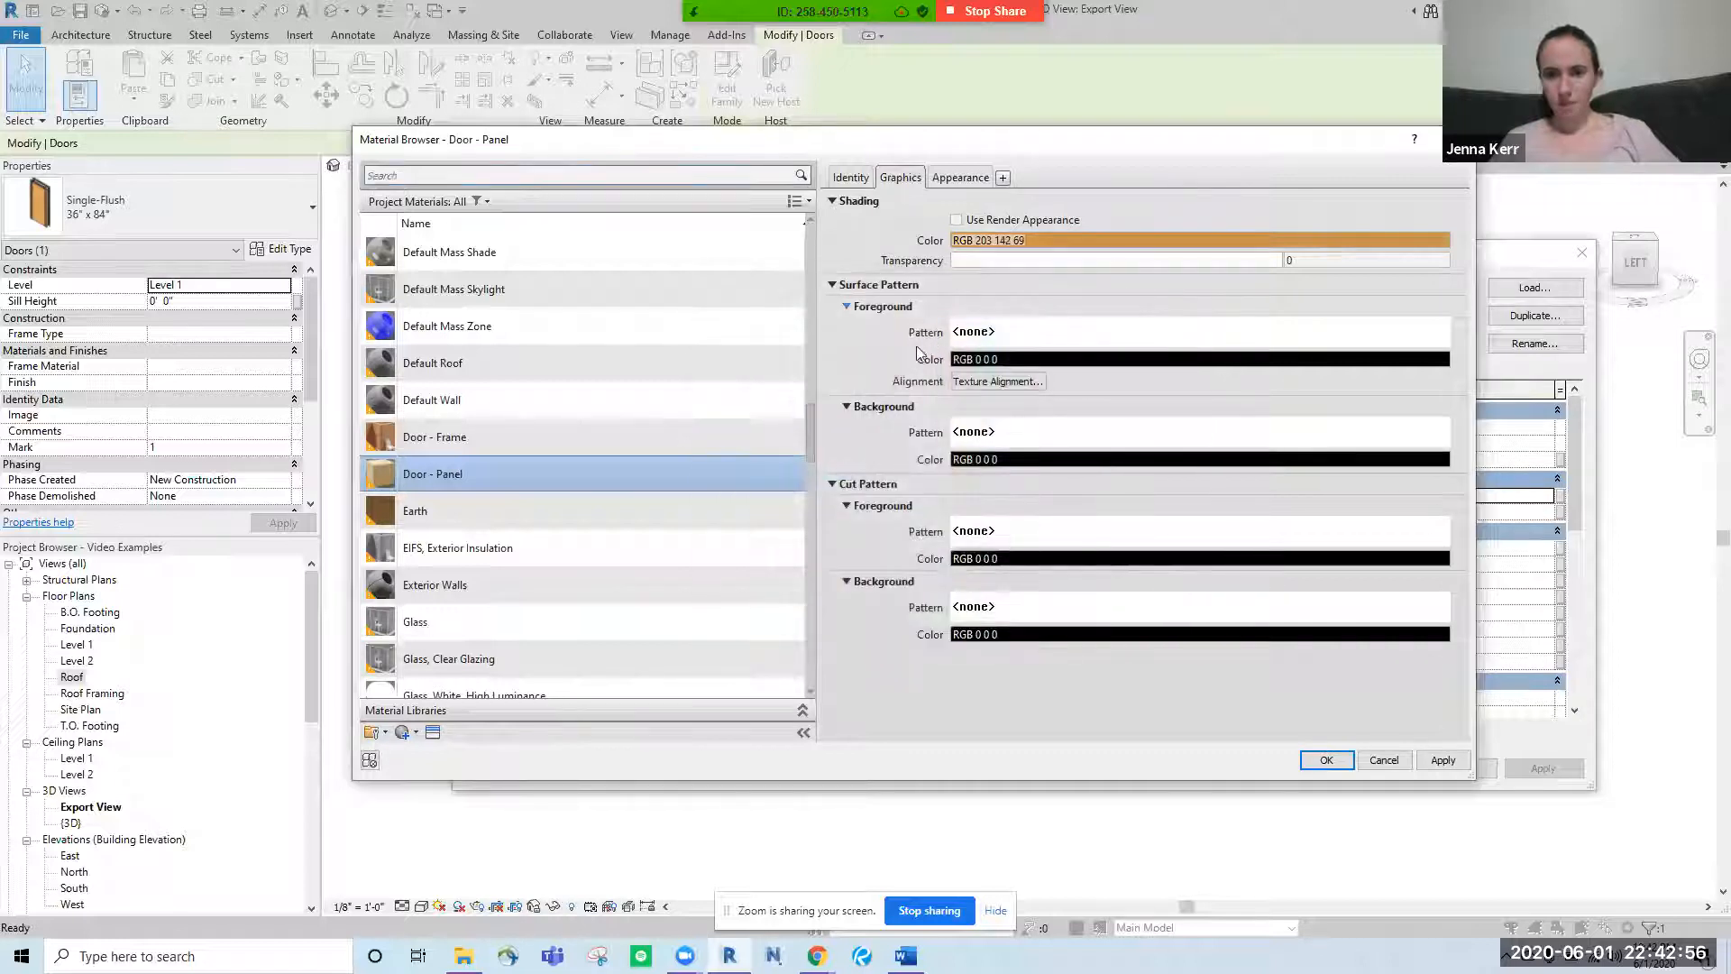
- Set the door panel material's surface foreground pattern to the drafting pattern Wood - Finish
left_click(992, 332)
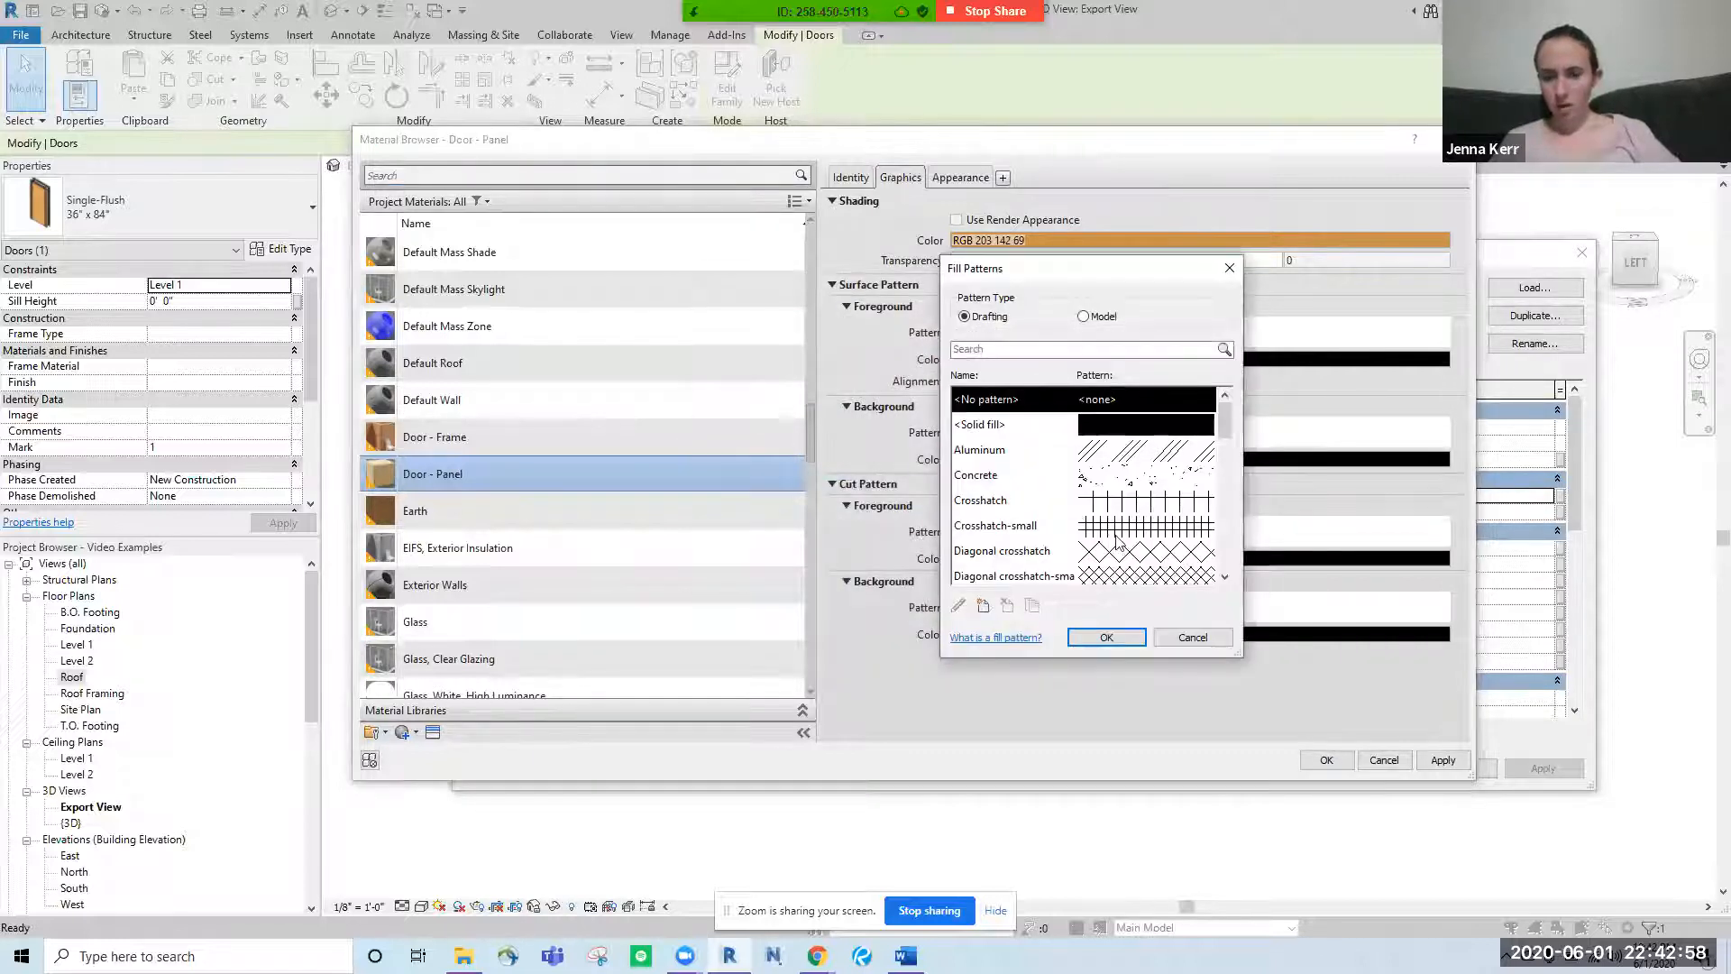
scroll(1148, 528, "down", 3)
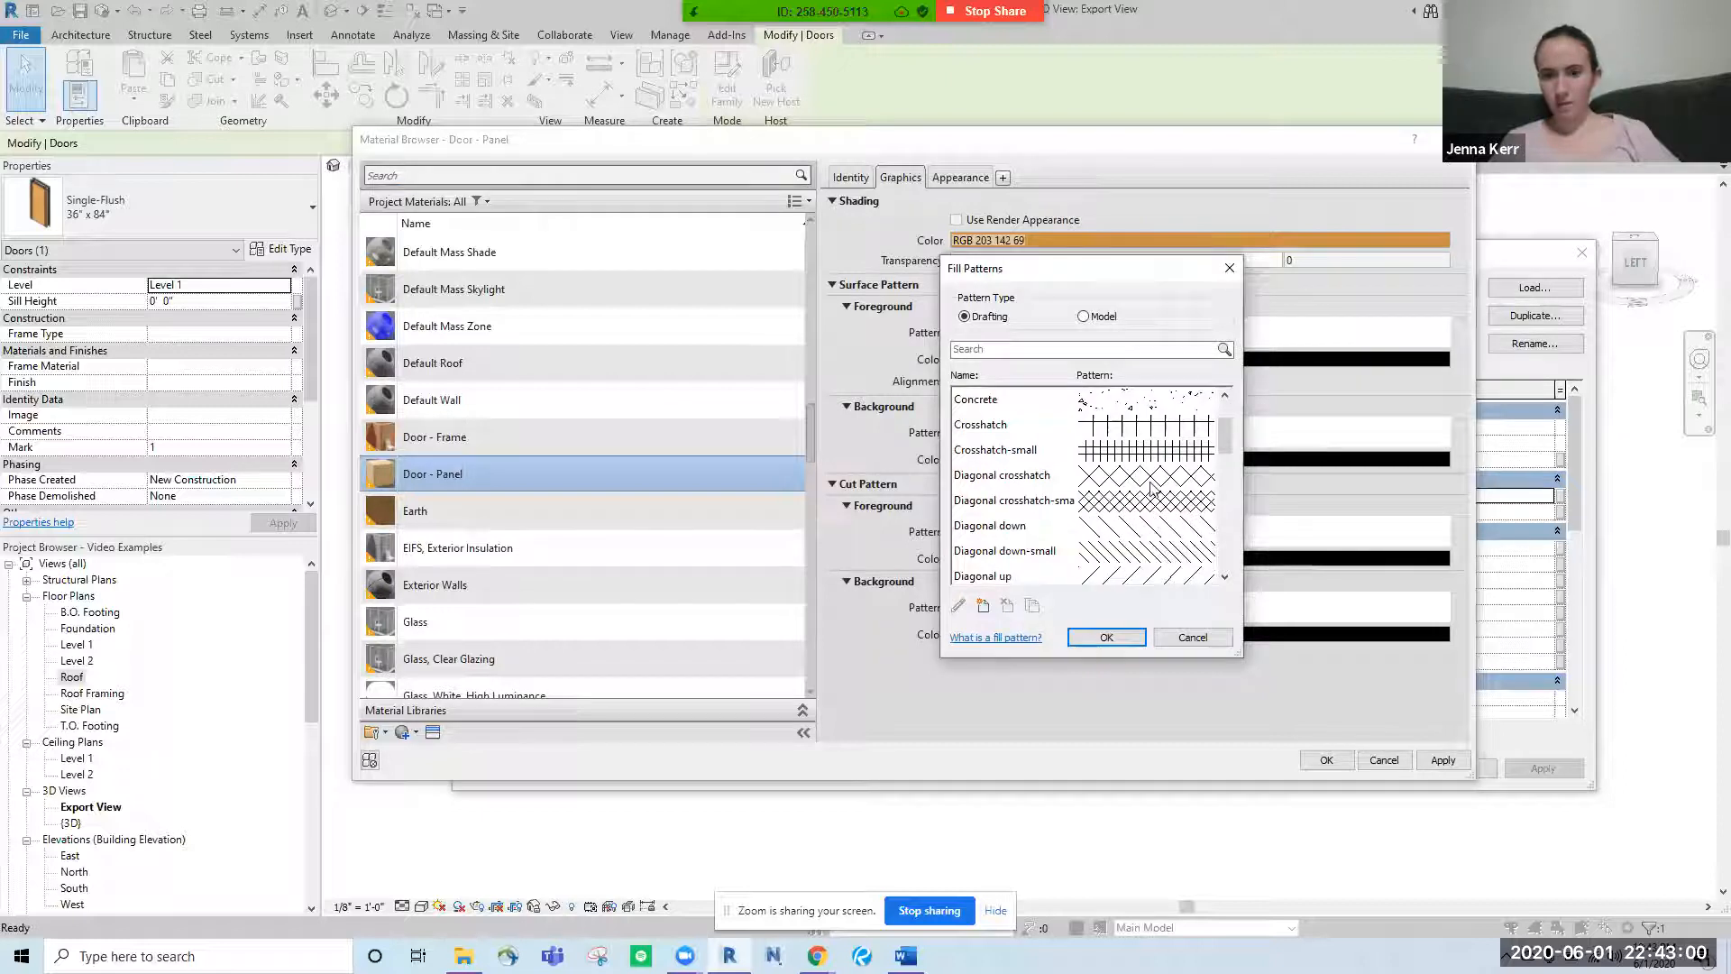
scroll(1148, 508, "down", 3)
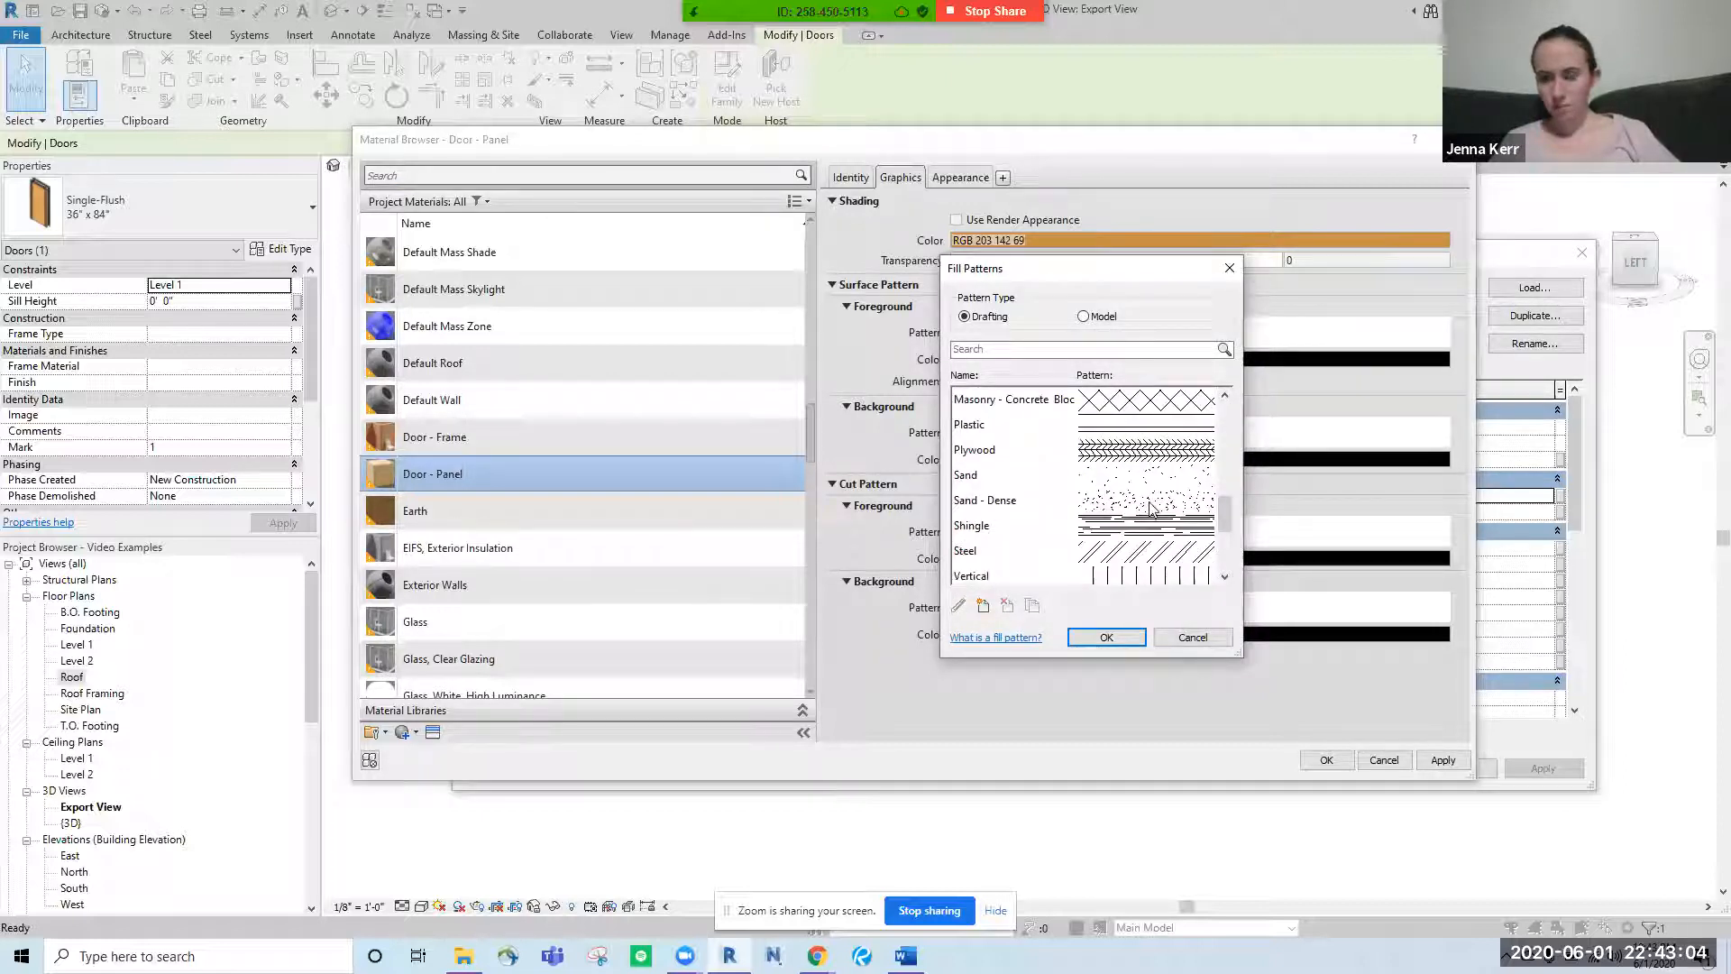
scroll(1148, 508, "down", 3)
scroll(1151, 527, "up", 1)
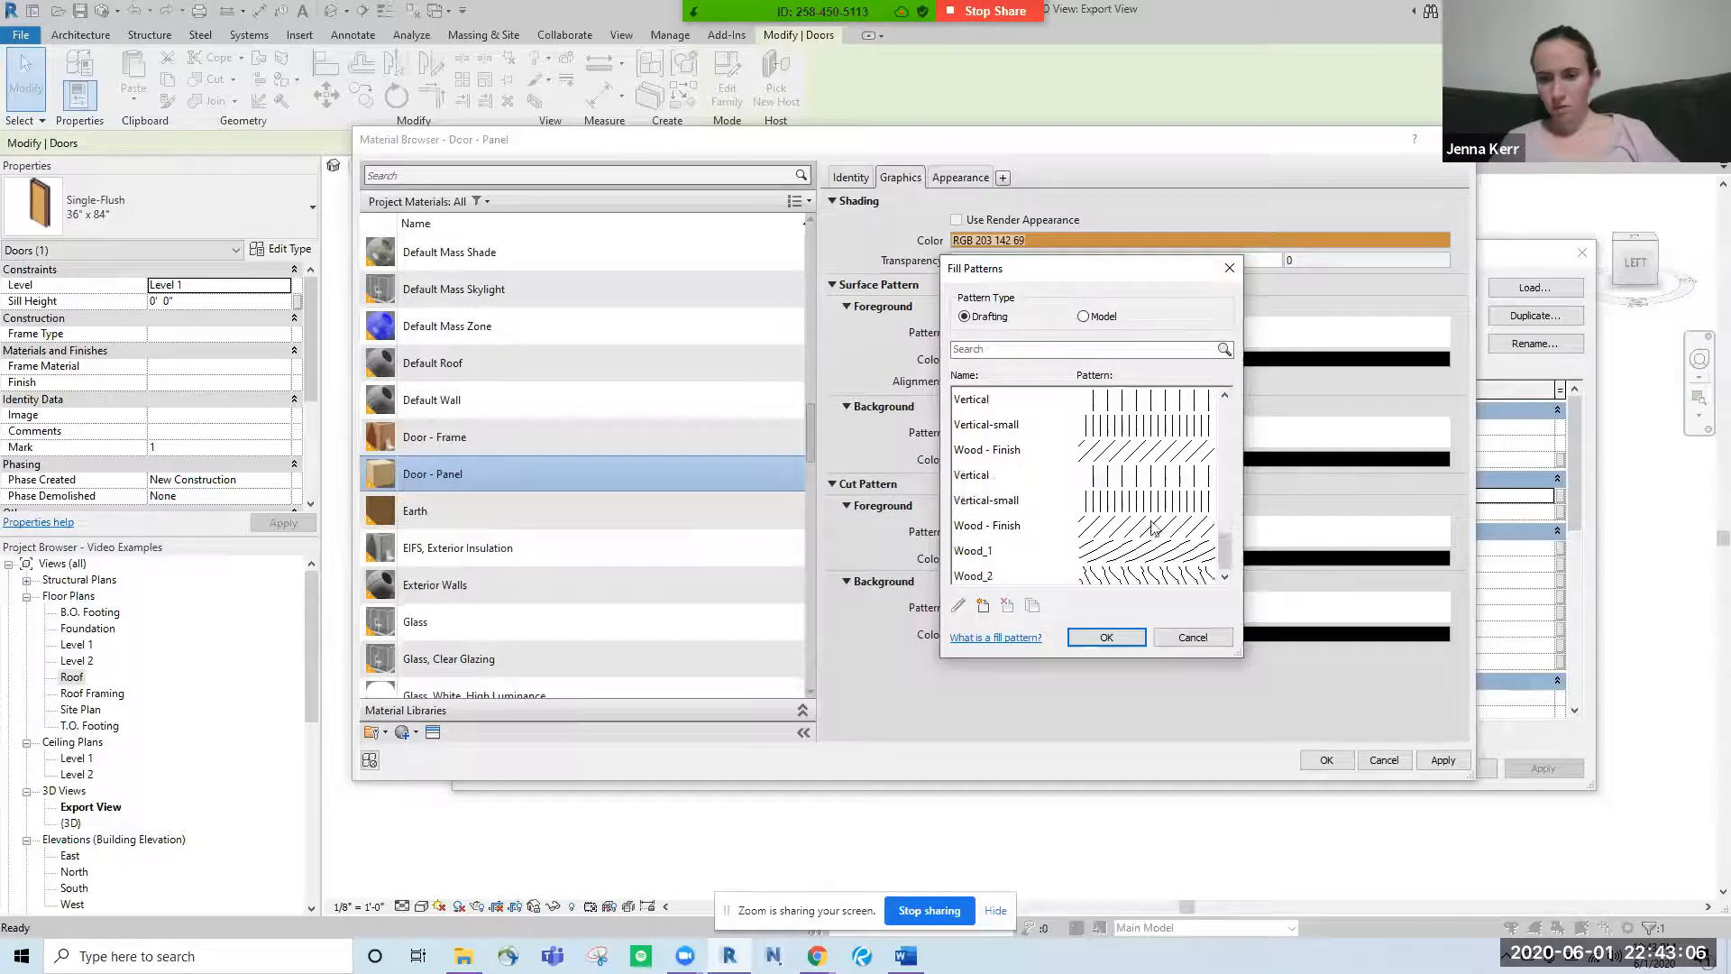
left_click(1152, 532)
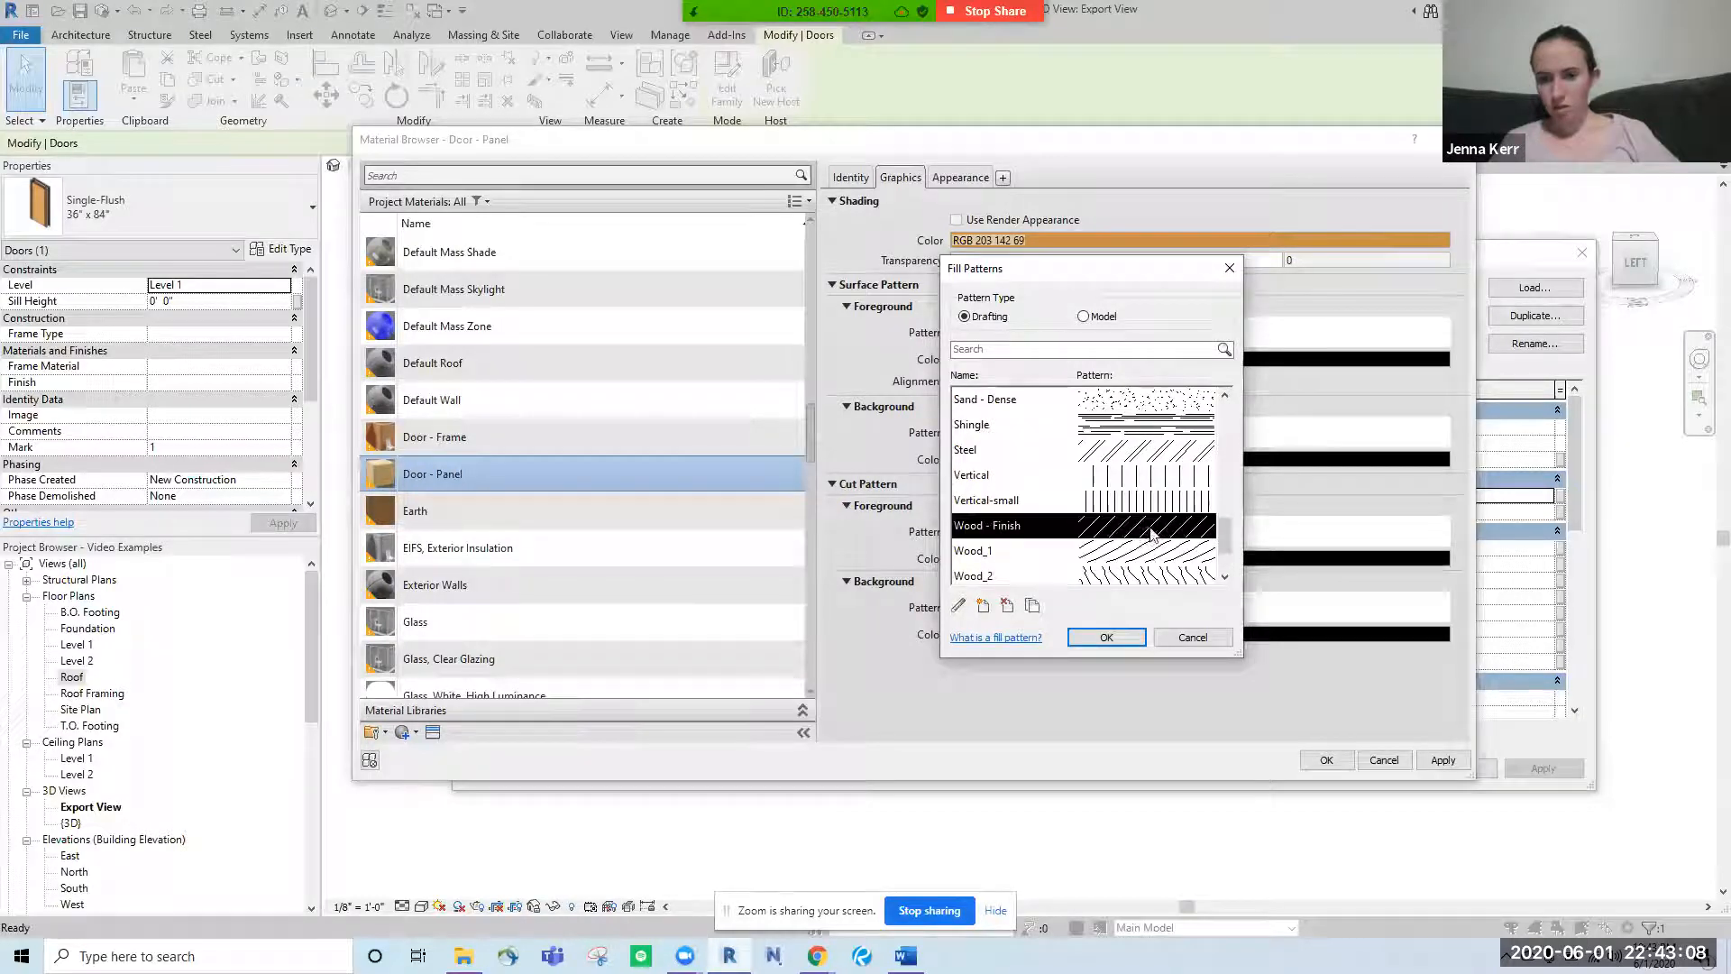
left_click(1104, 641)
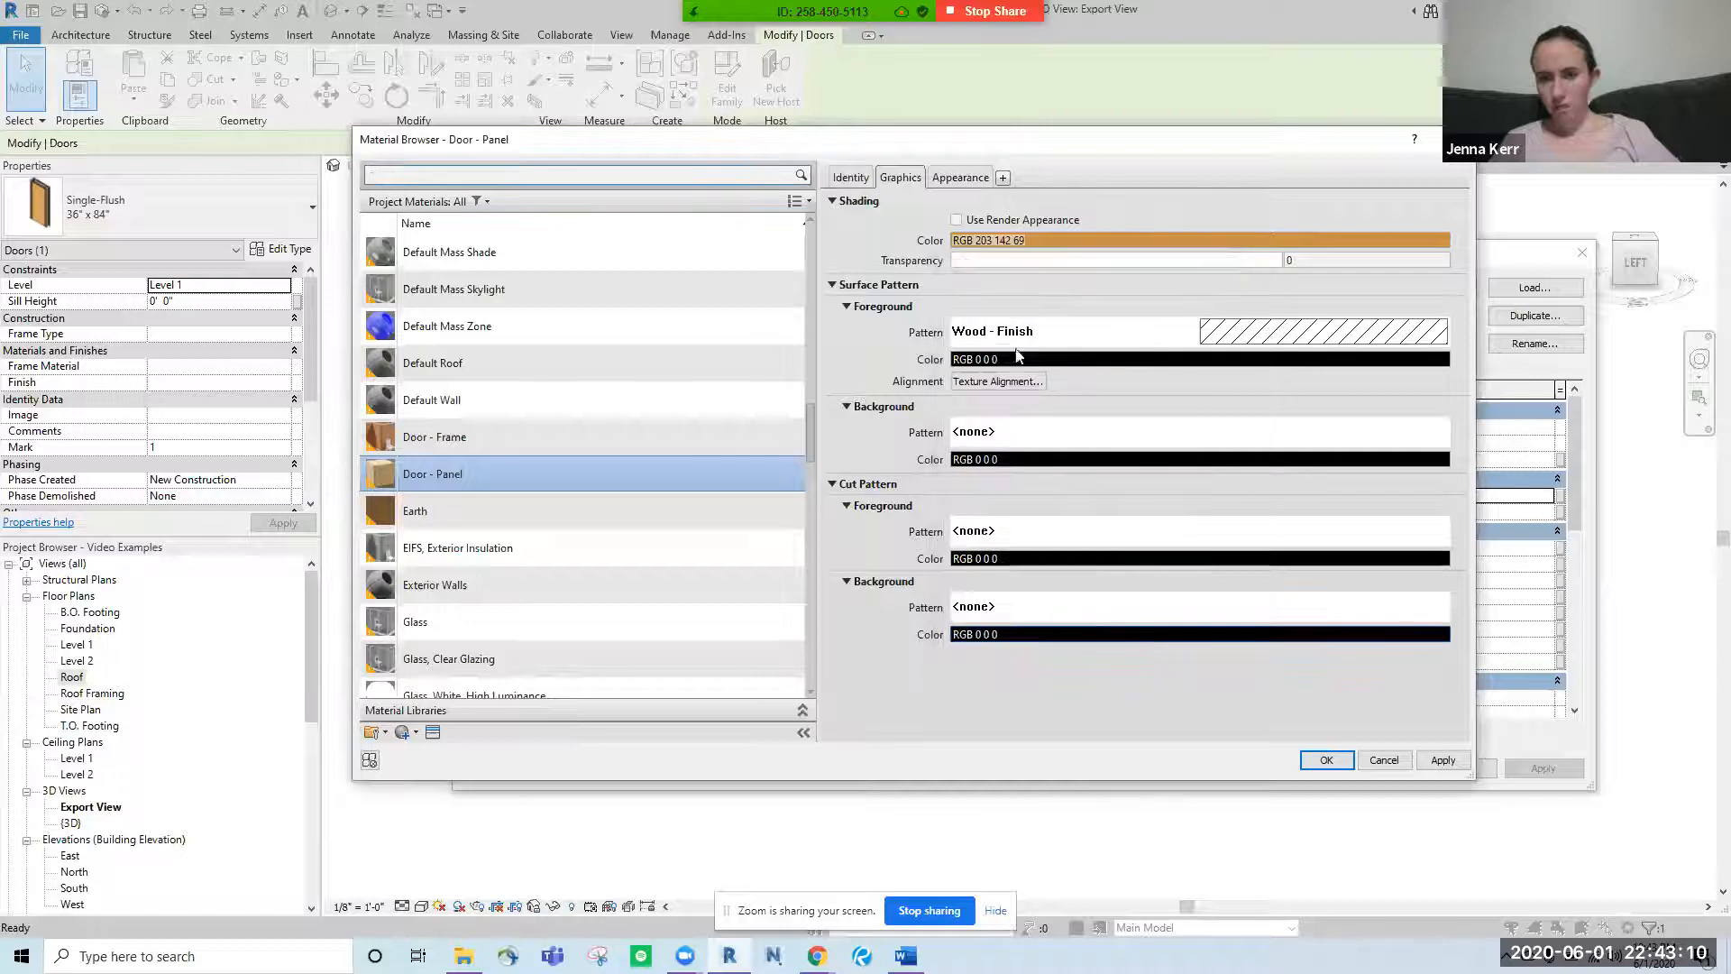
- Set the surface foreground pattern's color to gray, RGB 128 128 128
left_click(1032, 360)
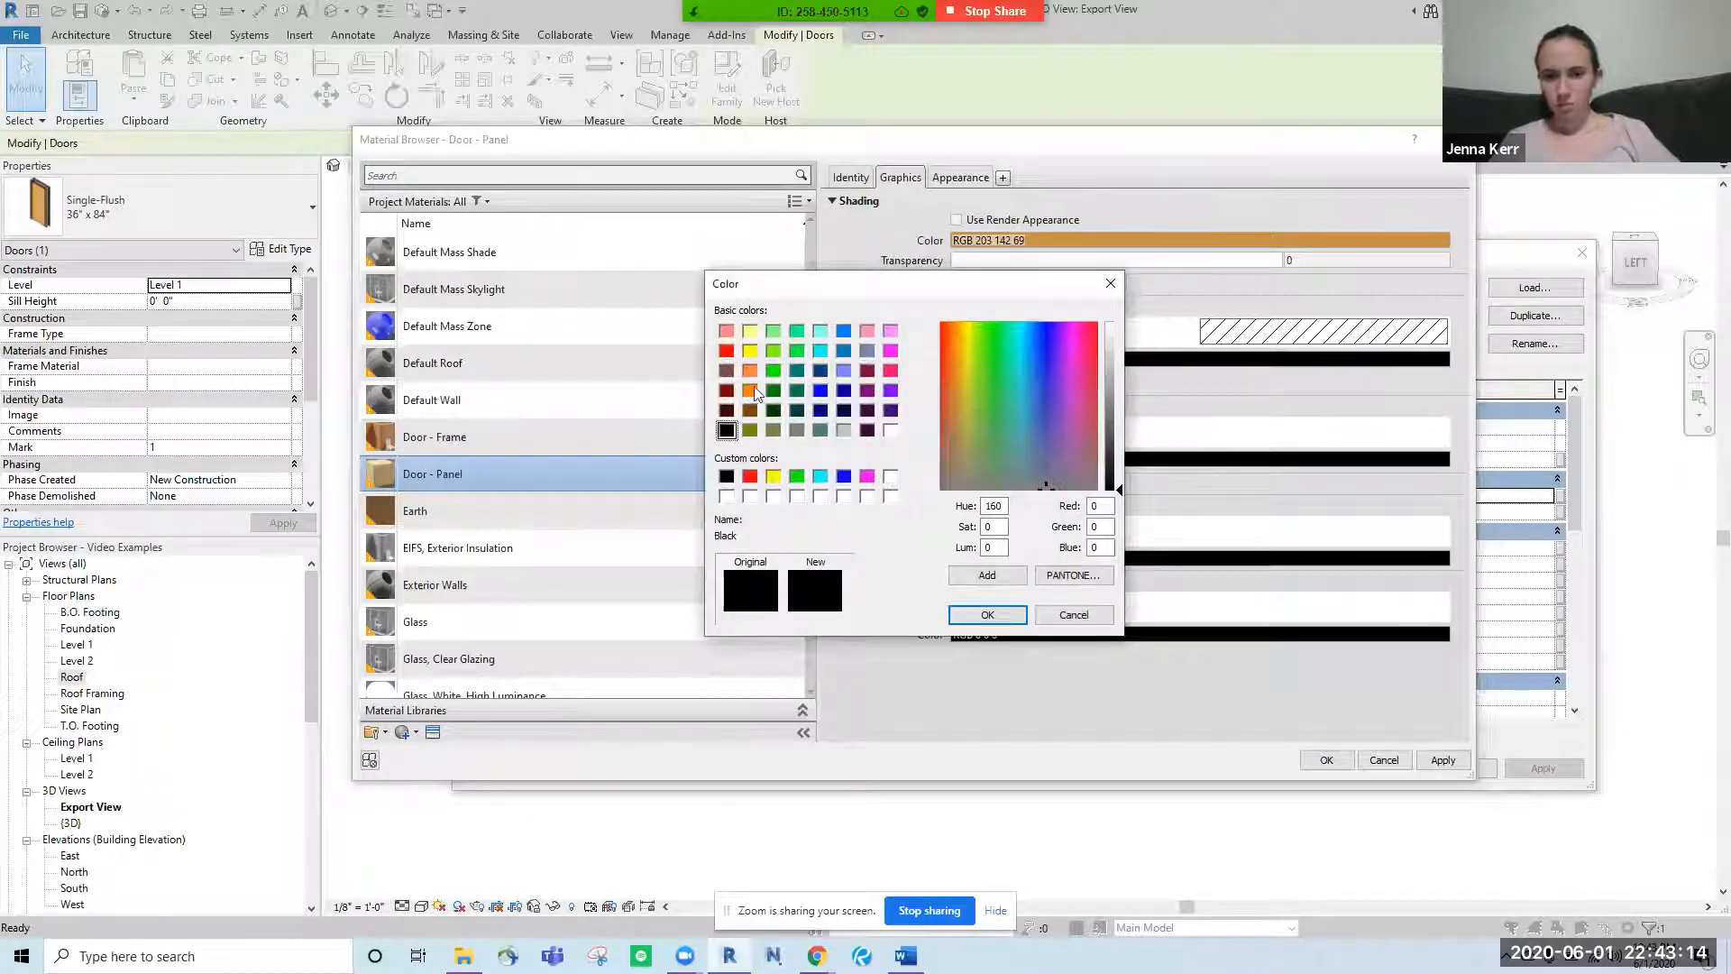
left_click(749, 370)
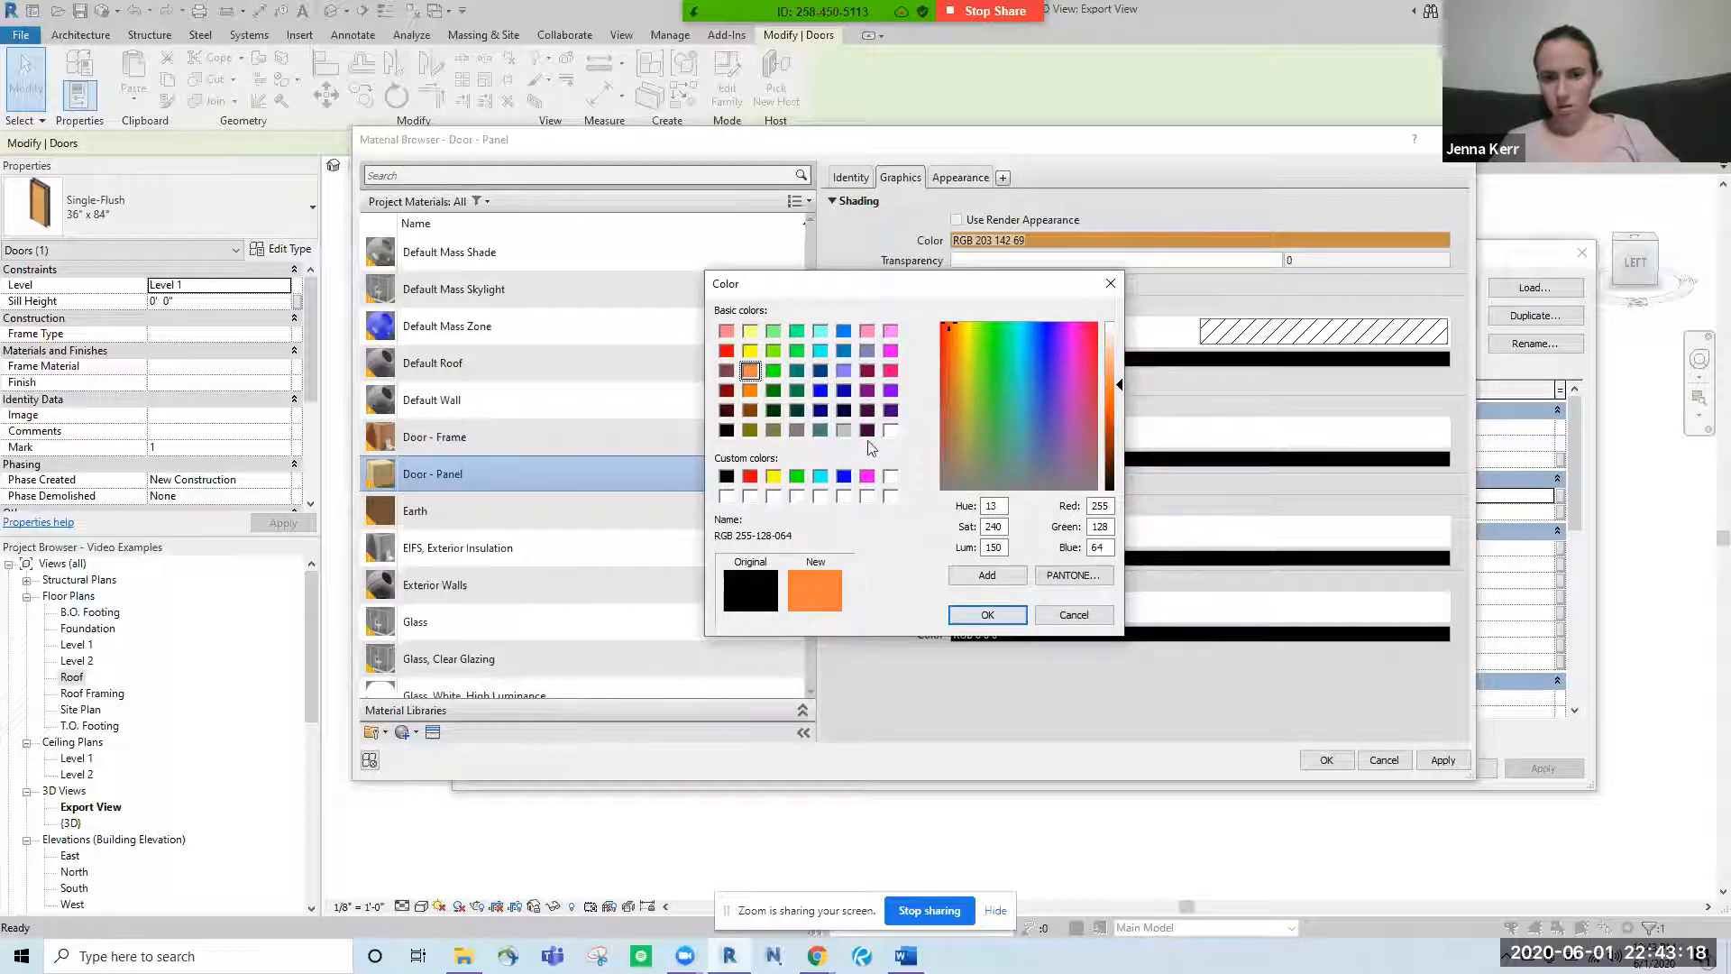
left_click(797, 430)
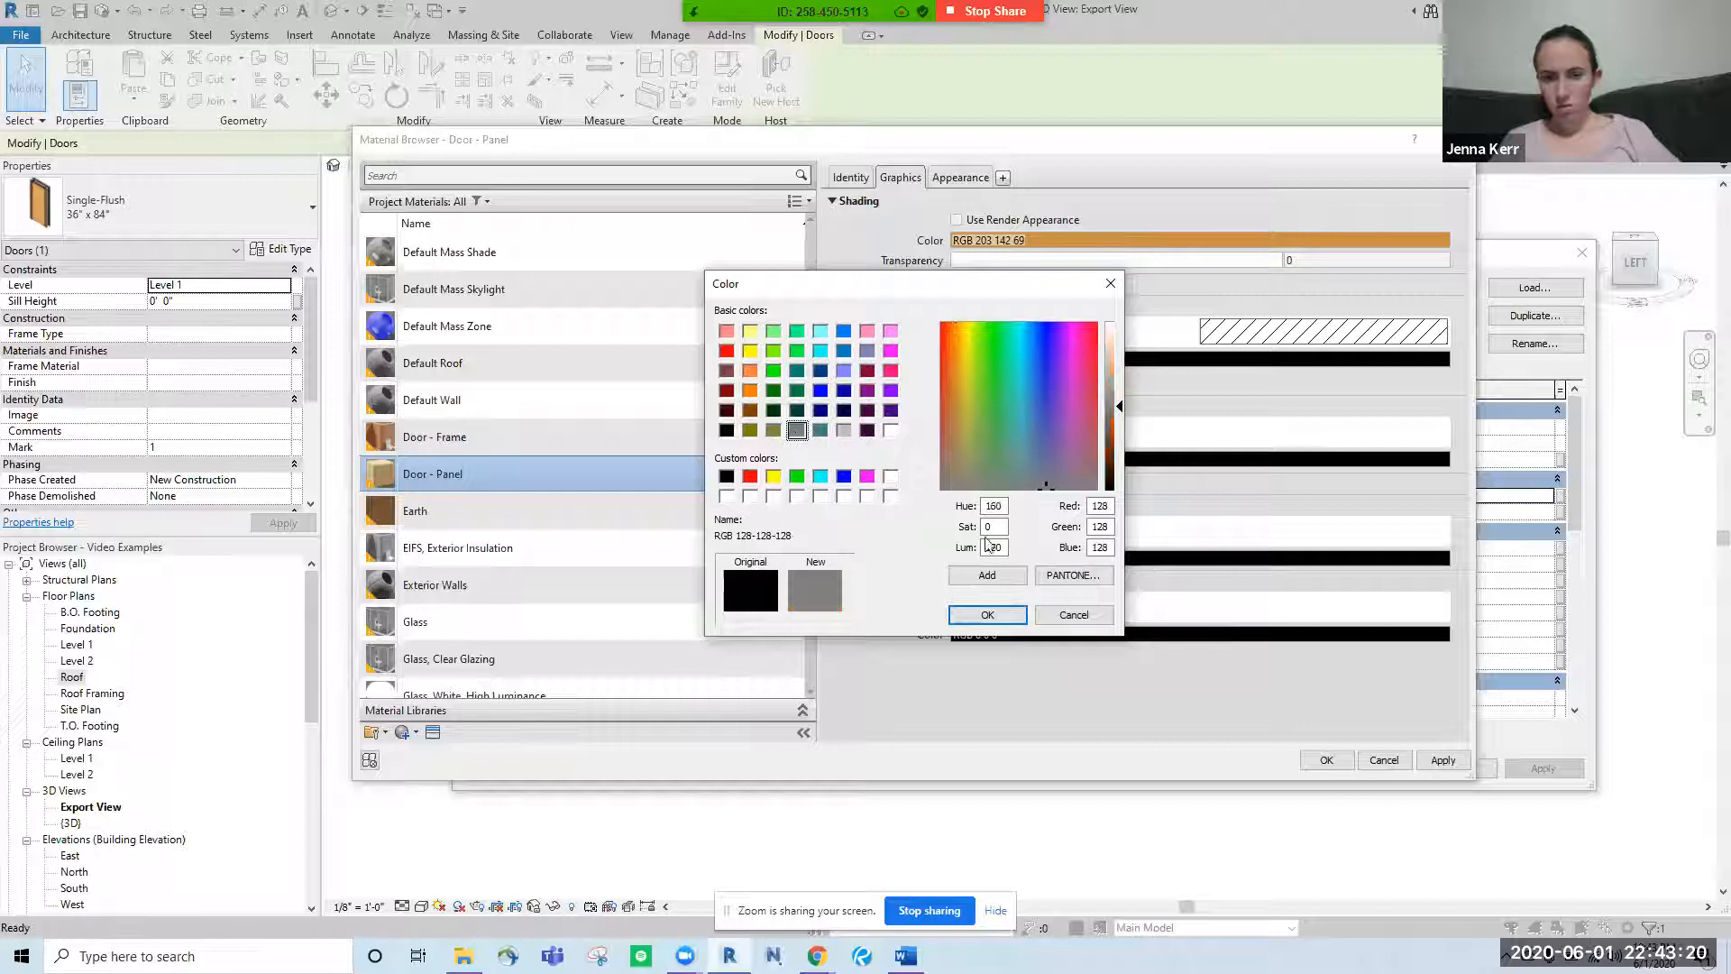
left_click(1004, 620)
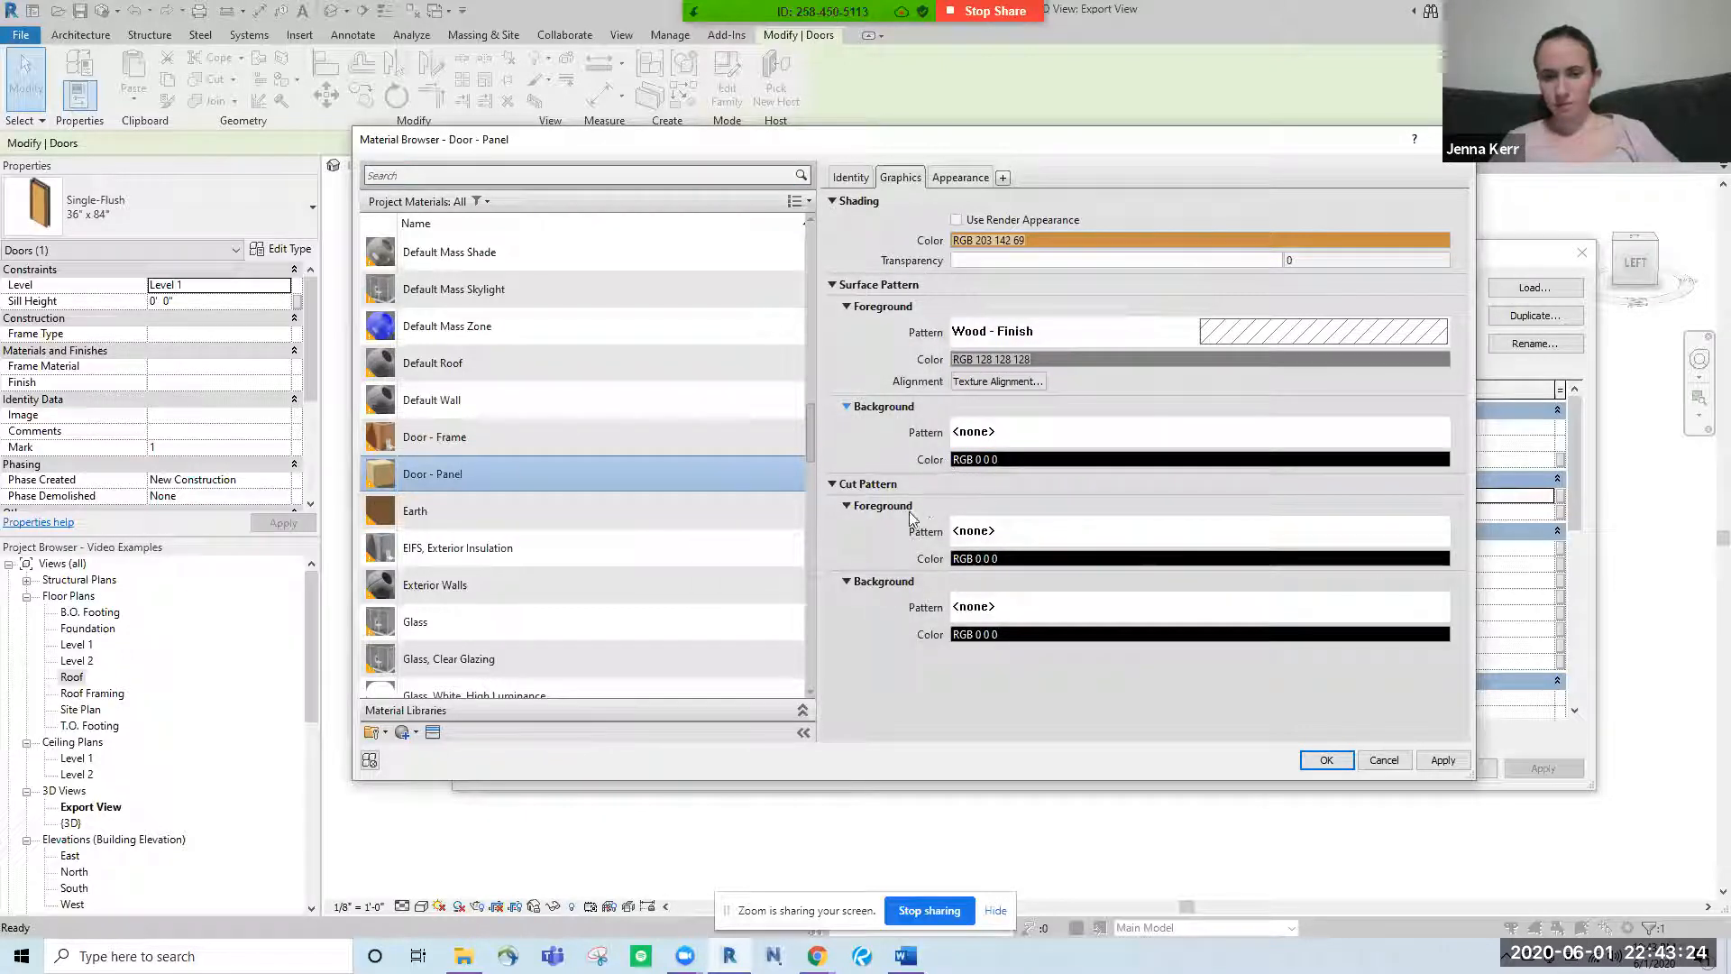
left_click(831, 484)
left_click(831, 484)
left_click(846, 508)
left_click(847, 508)
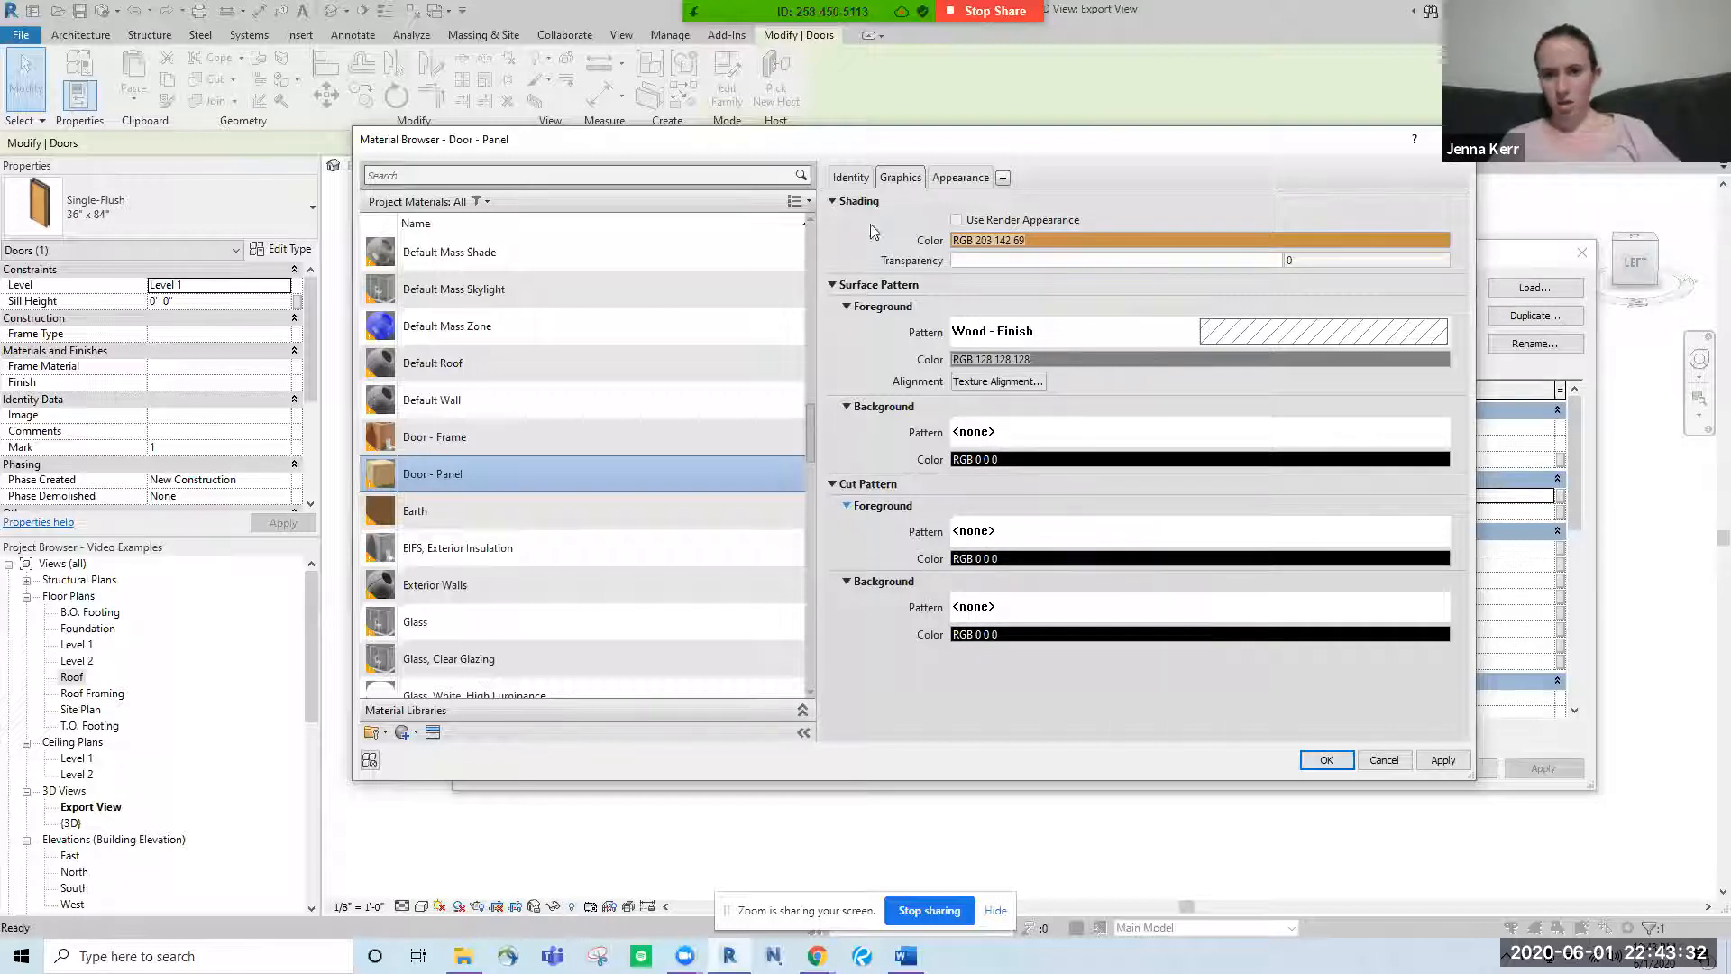
- Set the finish of the door panel's wood appearance to Semi-gloss Varnish and keep it used for Furniture
left_click(945, 180)
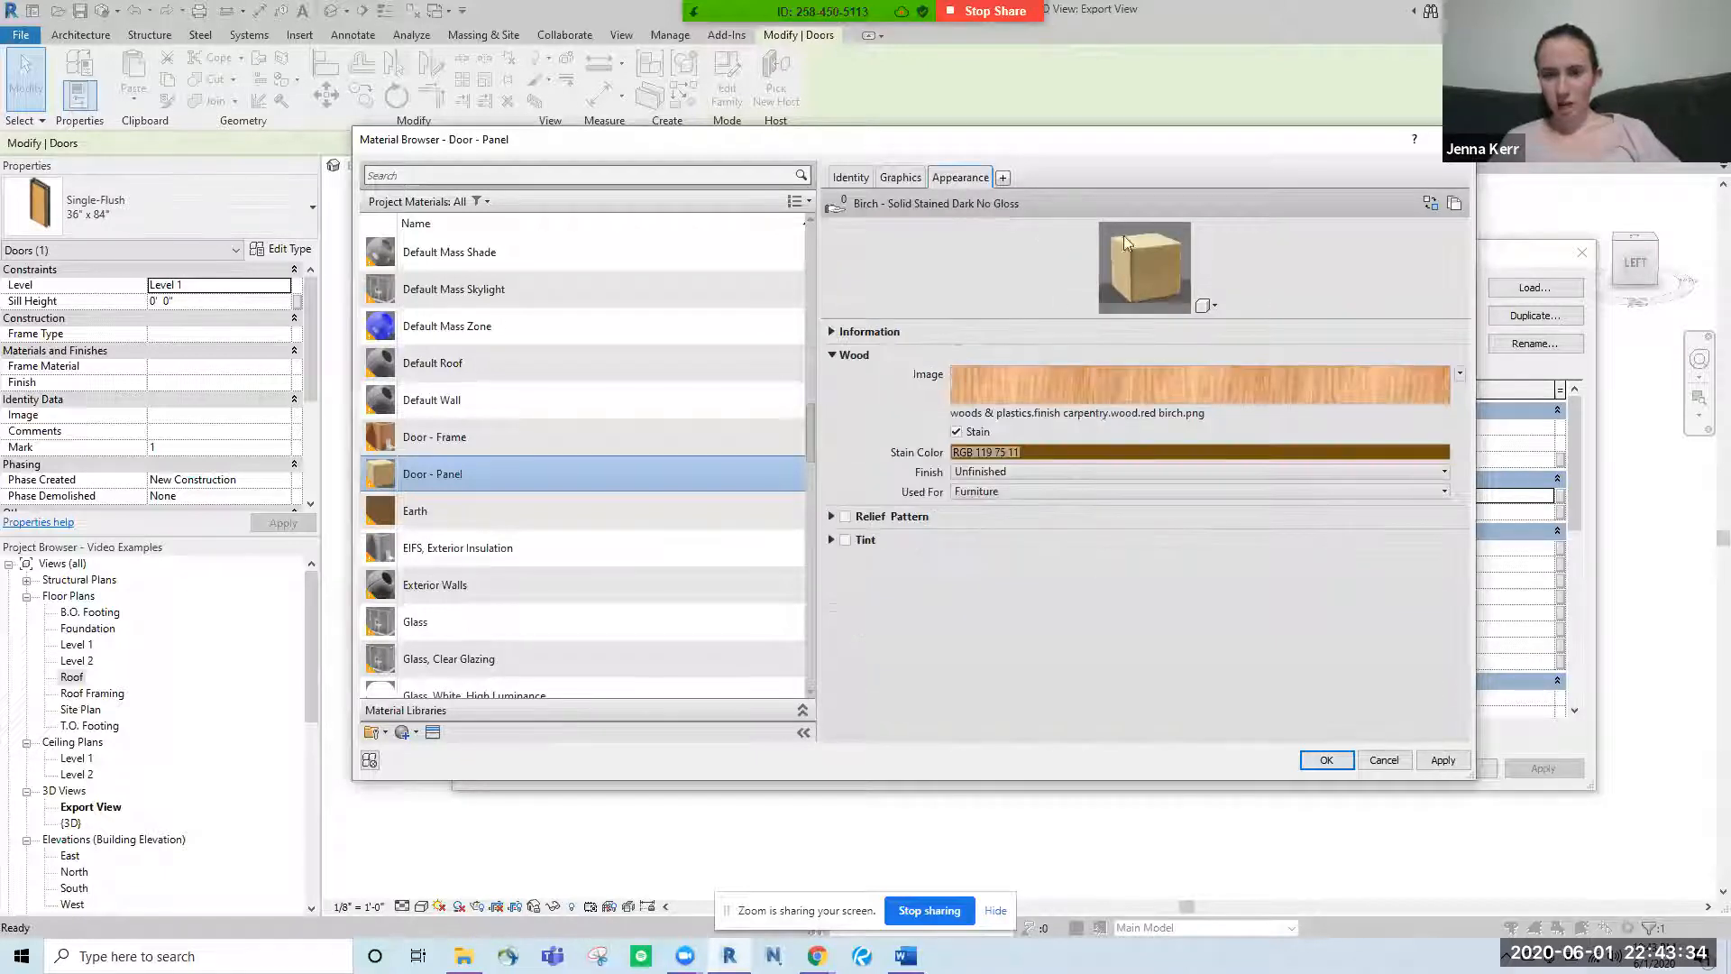
left_click(995, 456)
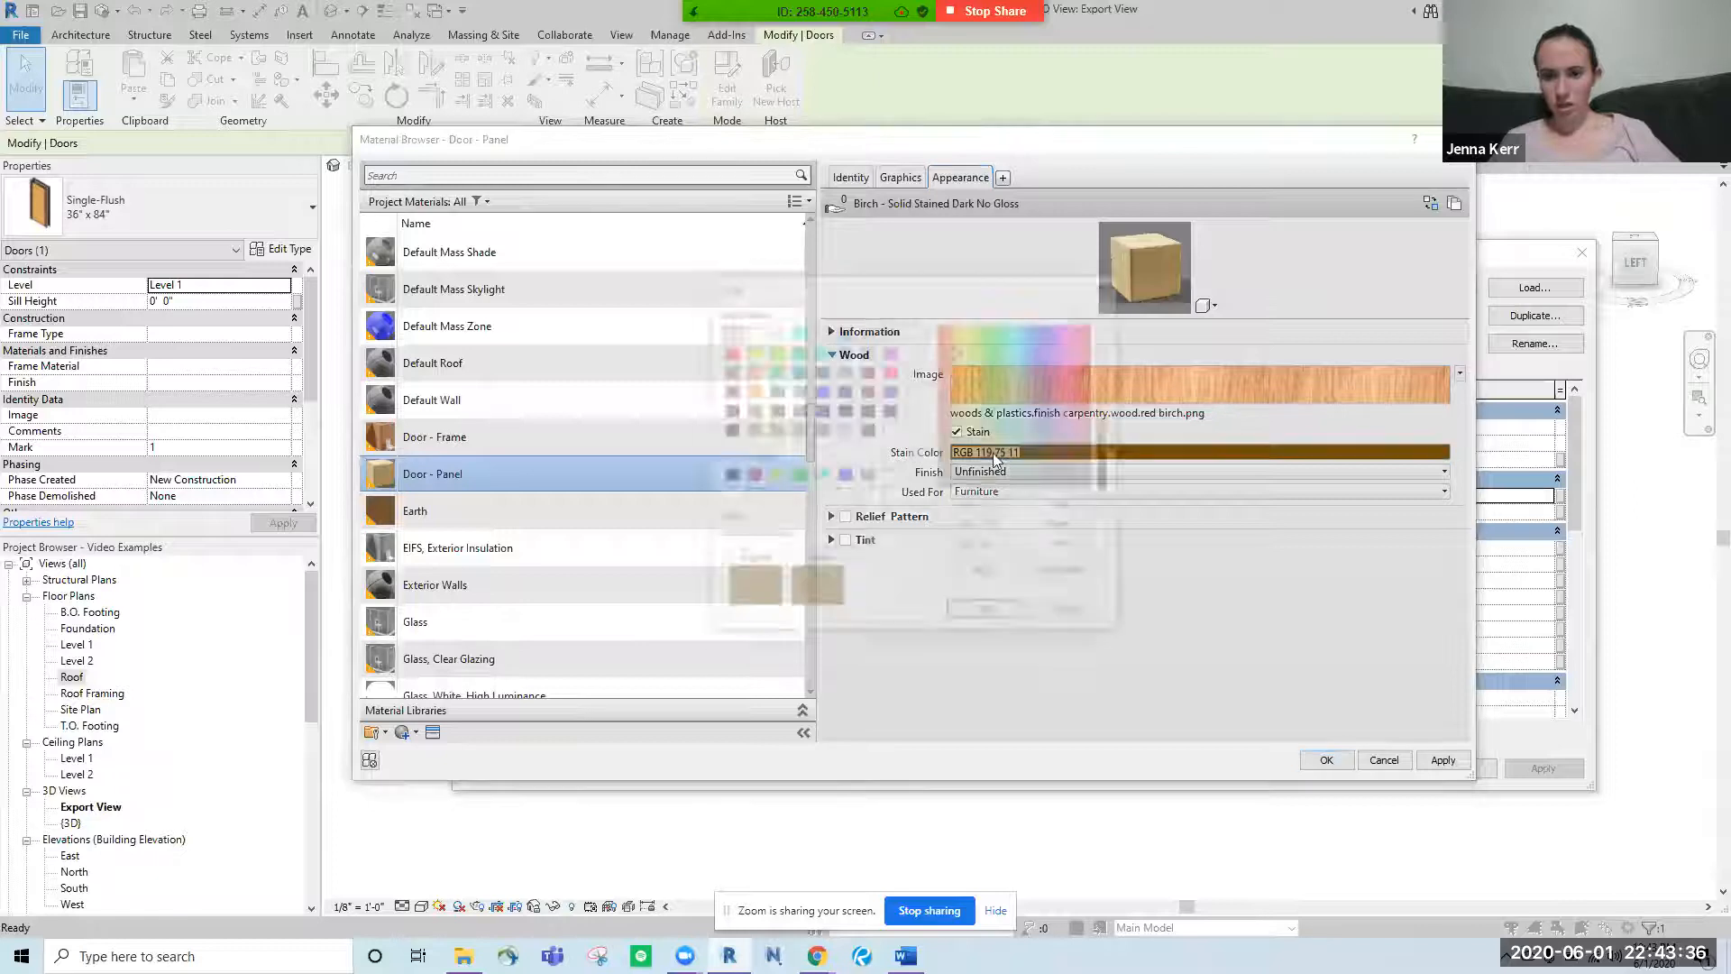
left_click(1111, 286)
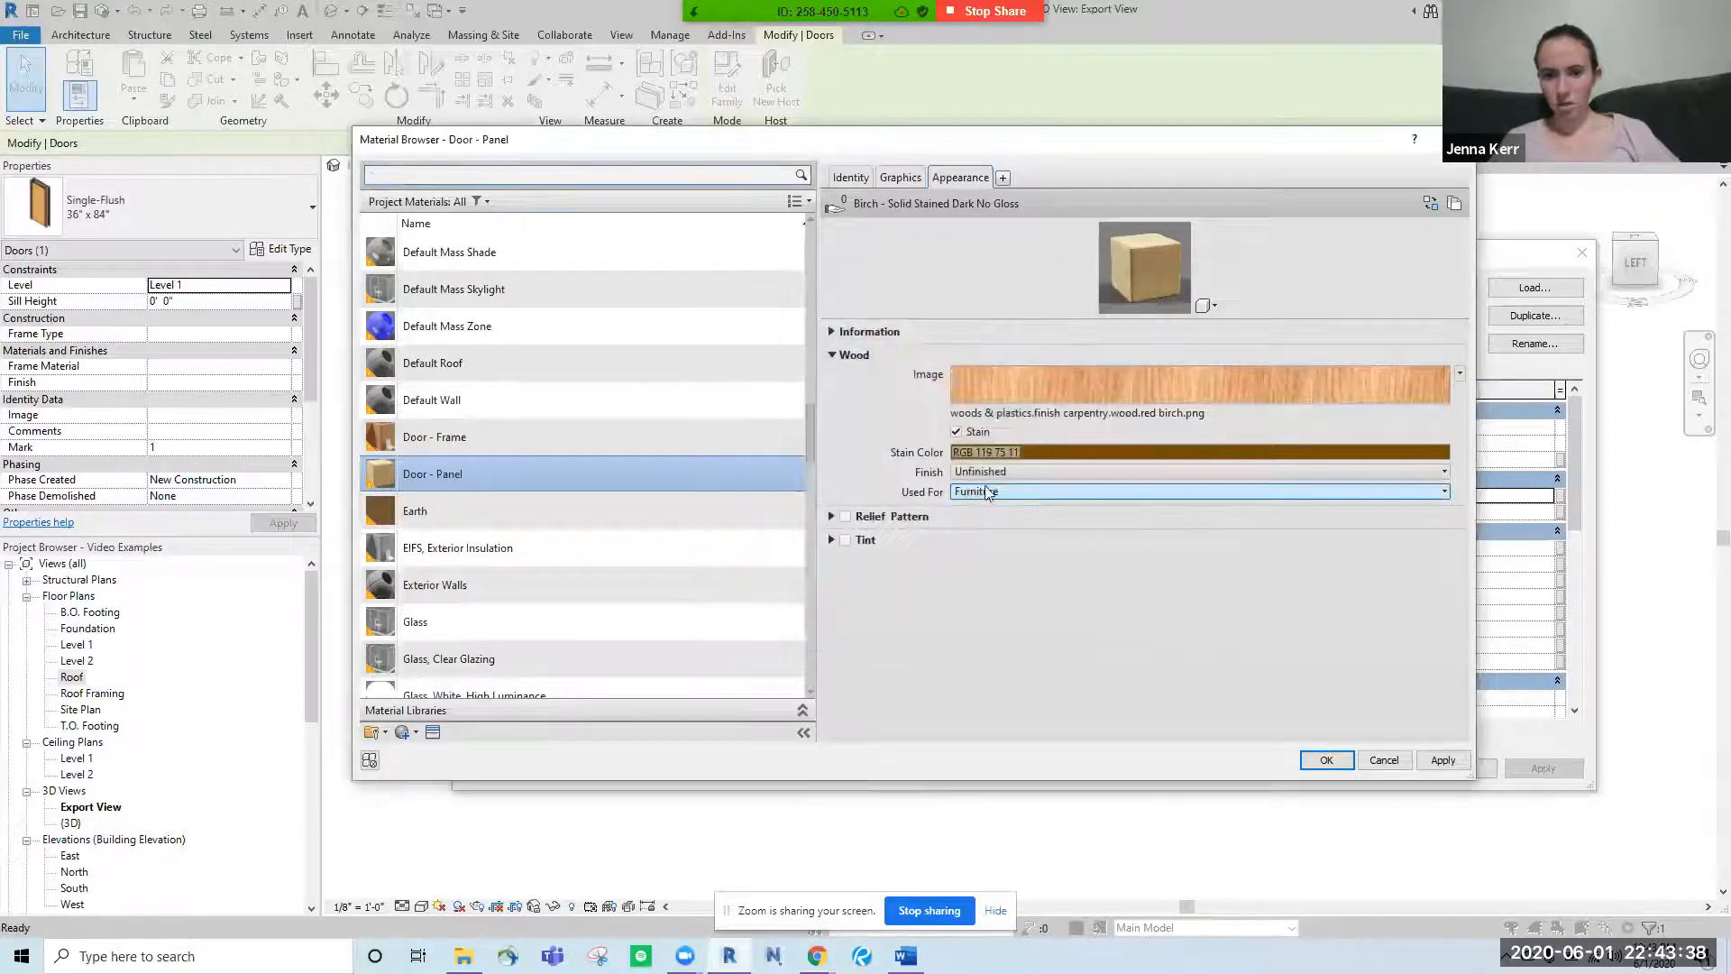
left_click(983, 474)
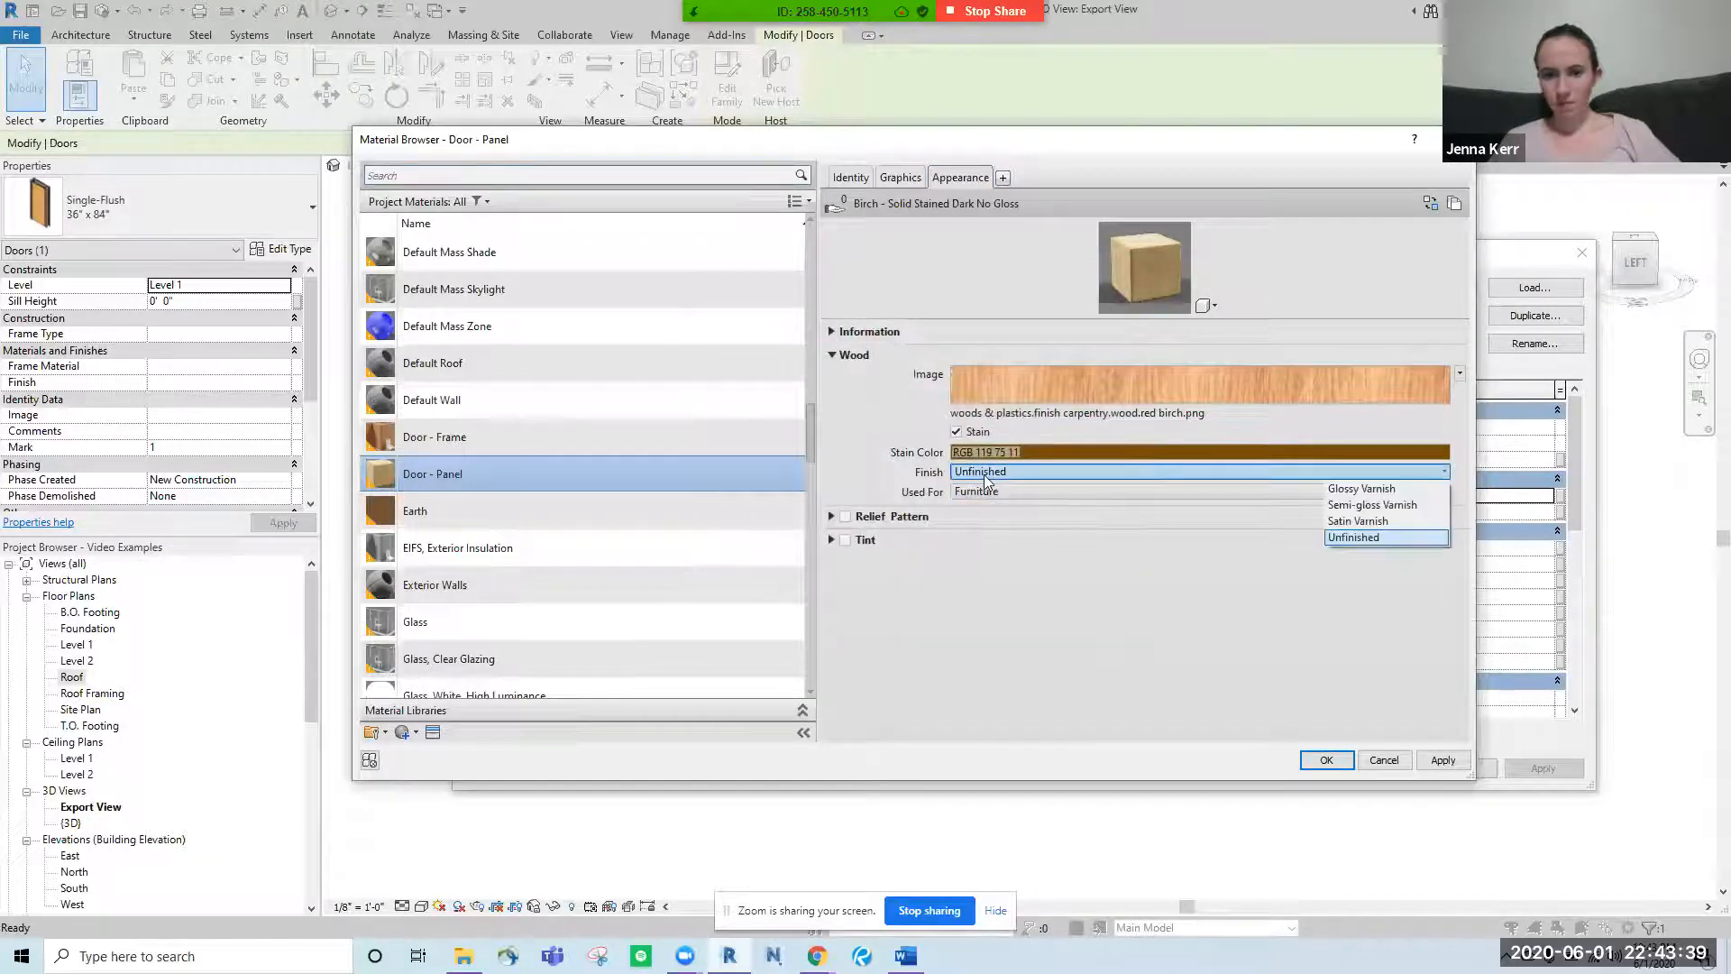
left_click(1369, 506)
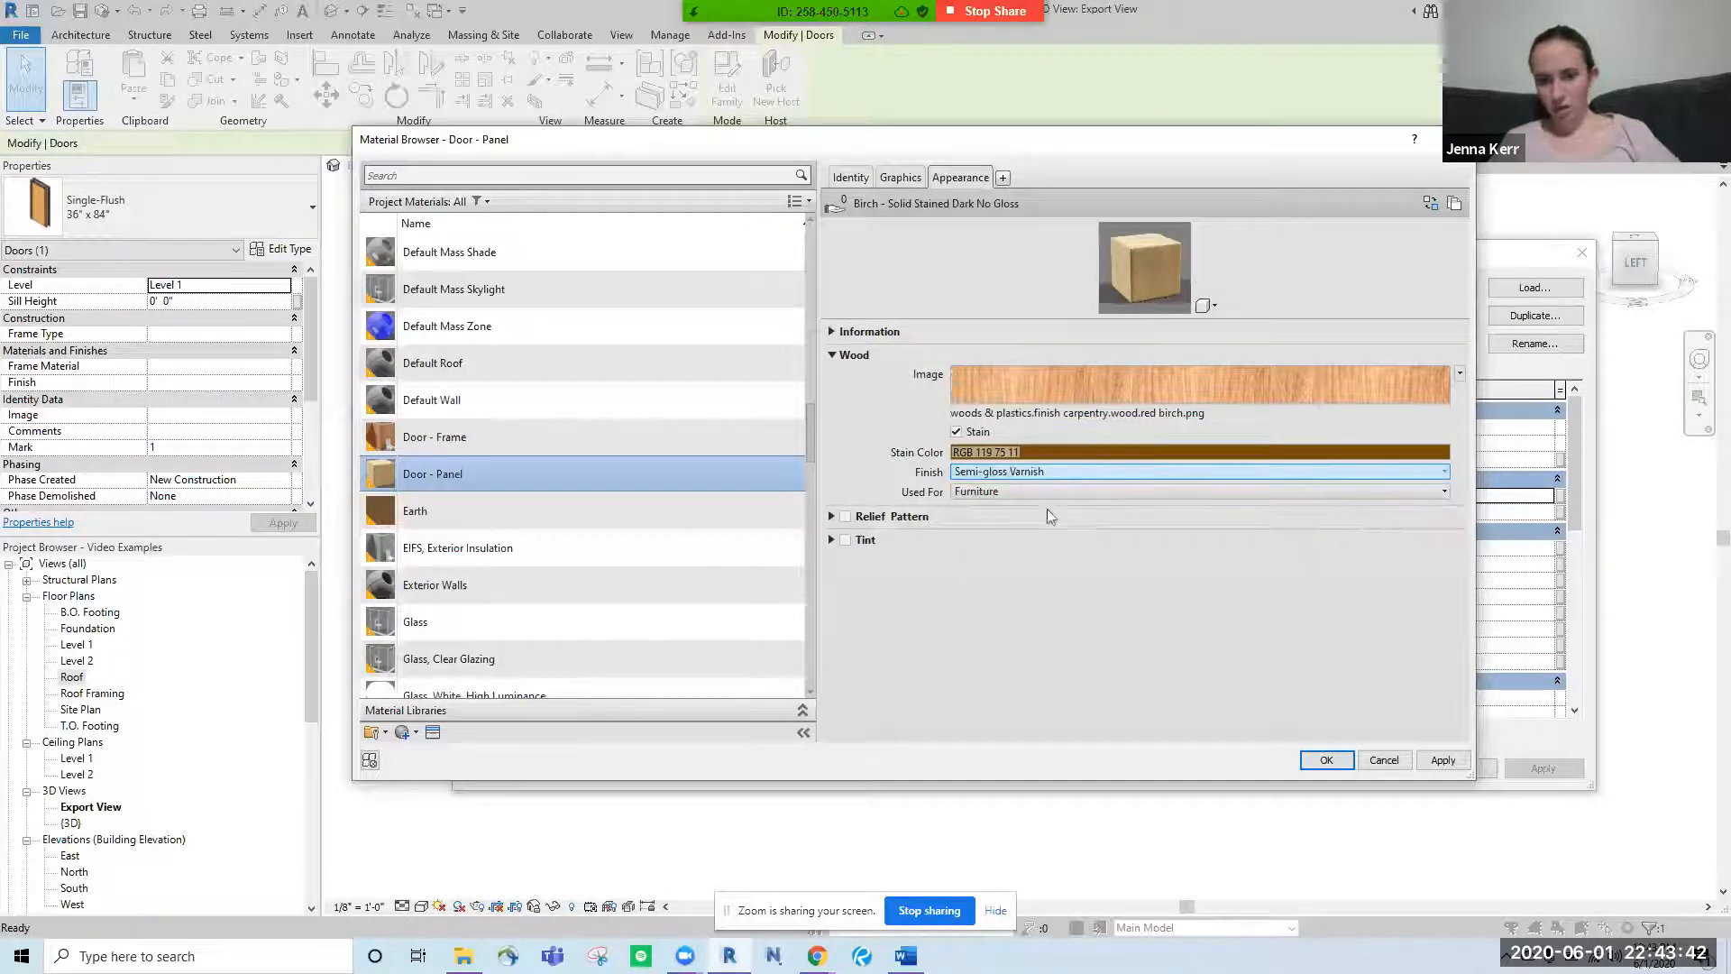
left_click(1009, 495)
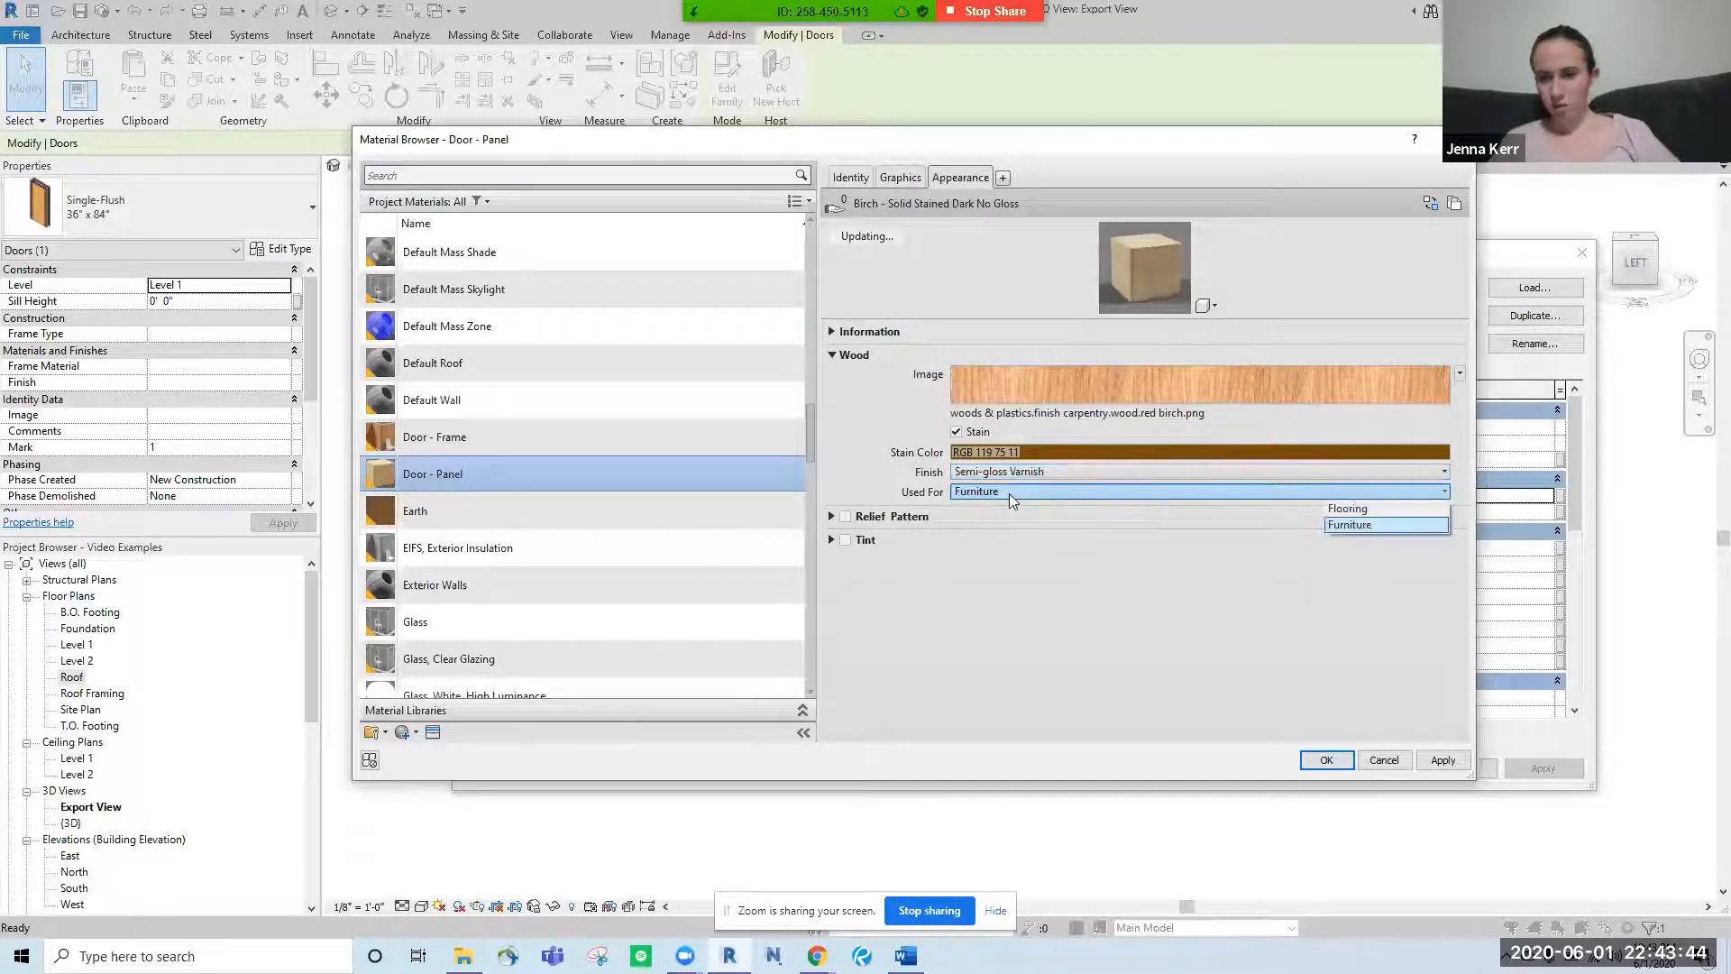
left_click(984, 542)
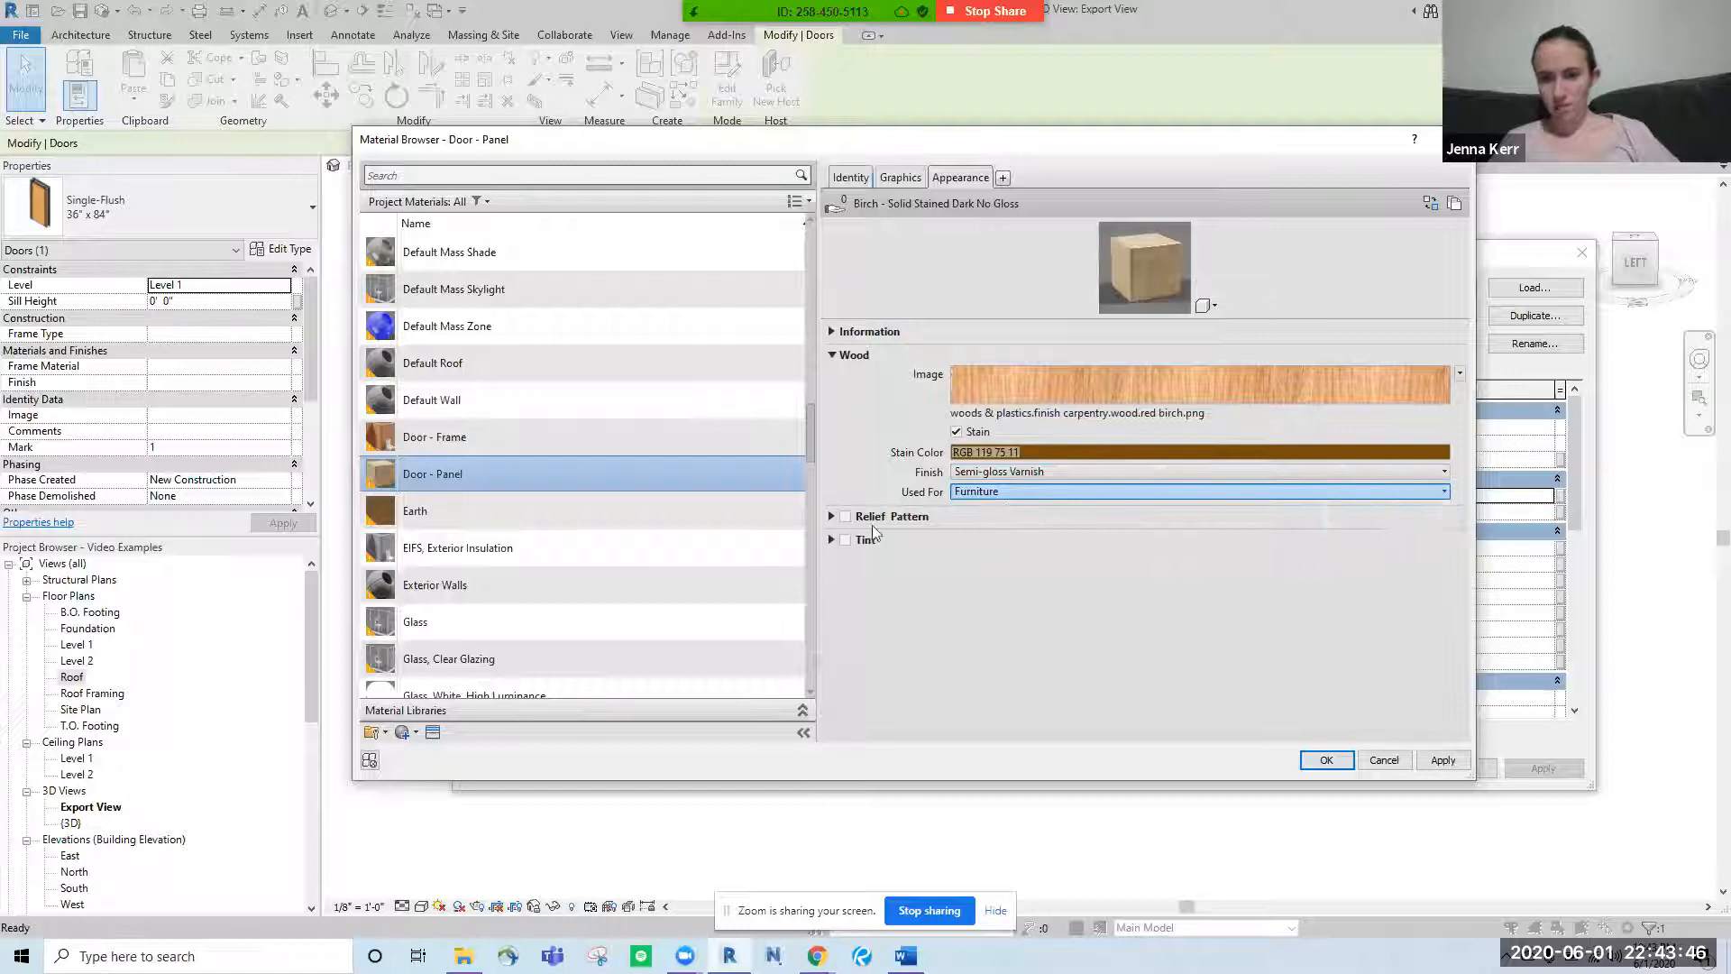
- Examine the wood appearance's relief pattern settings and try out its tint option
left_click(830, 518)
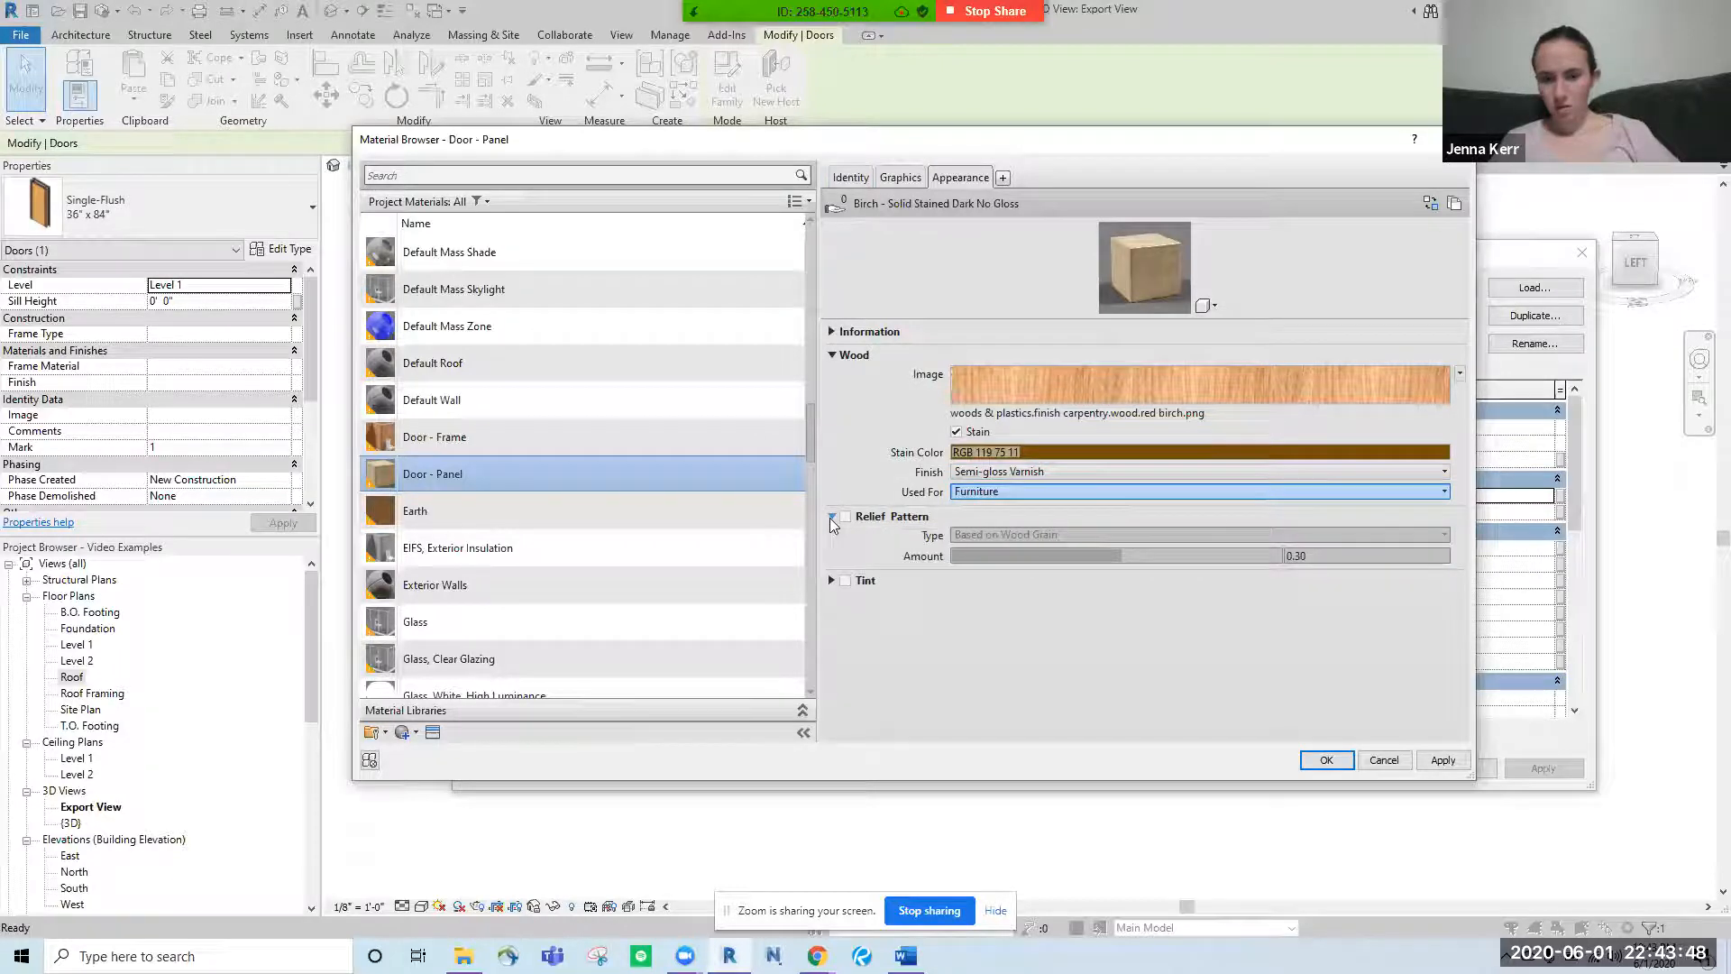
left_click(829, 518)
left_click(831, 539)
left_click(845, 540)
left_click(846, 540)
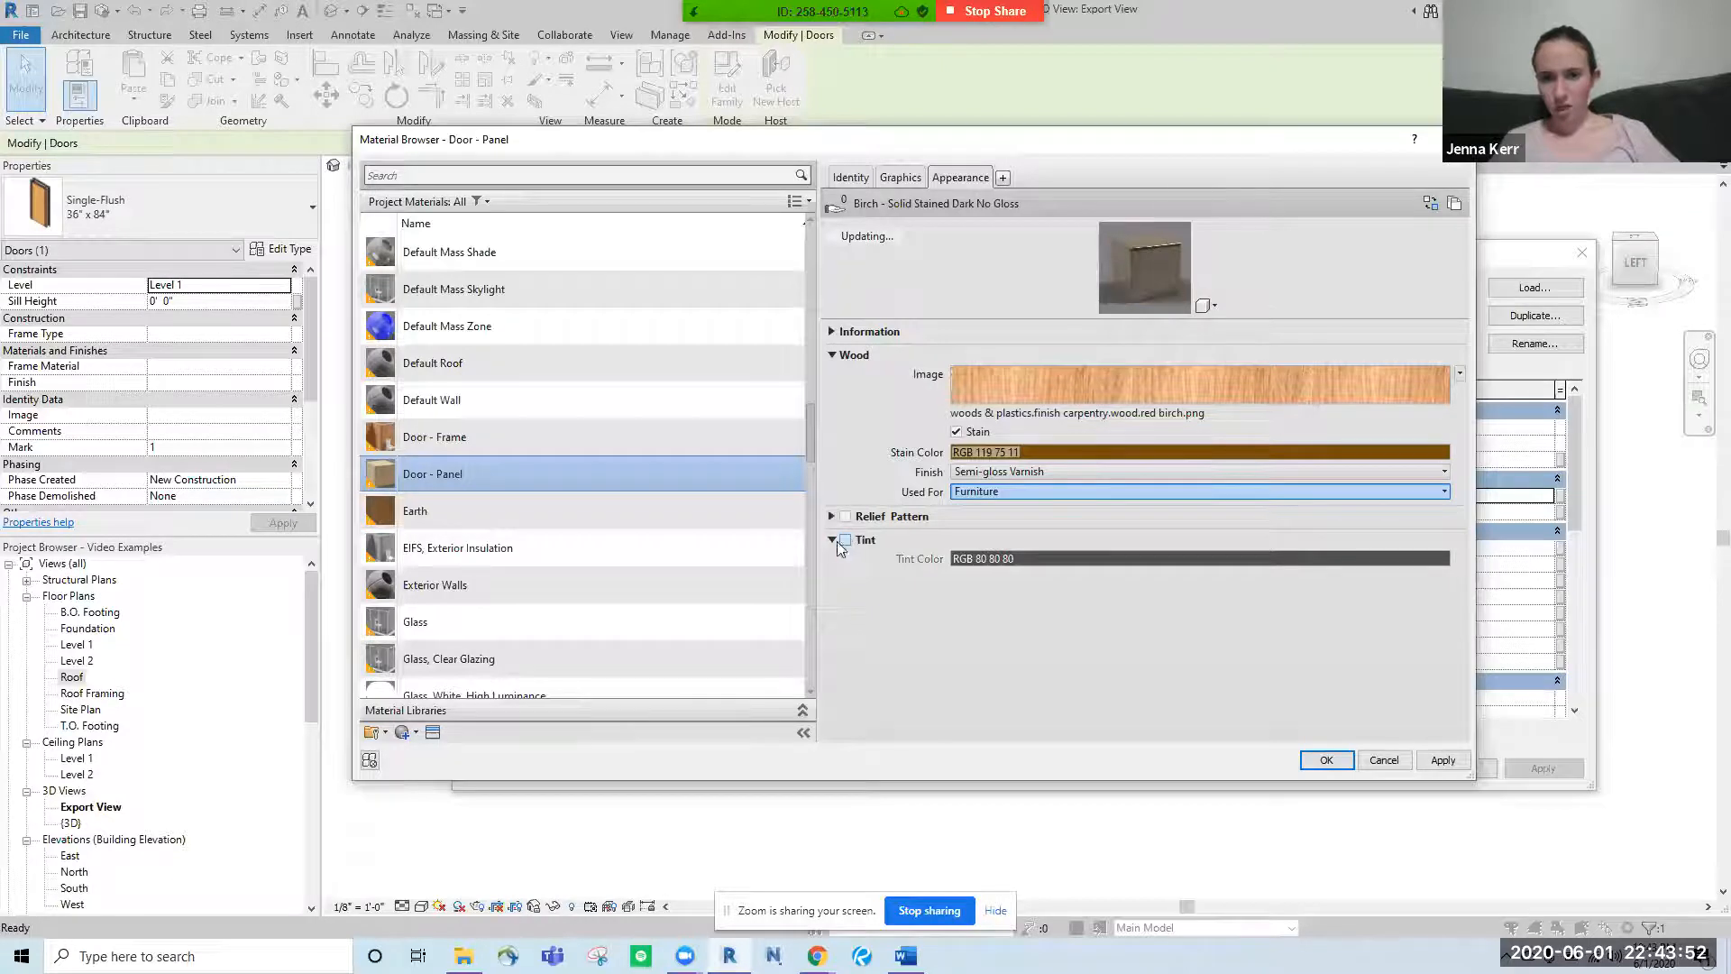
left_click(831, 539)
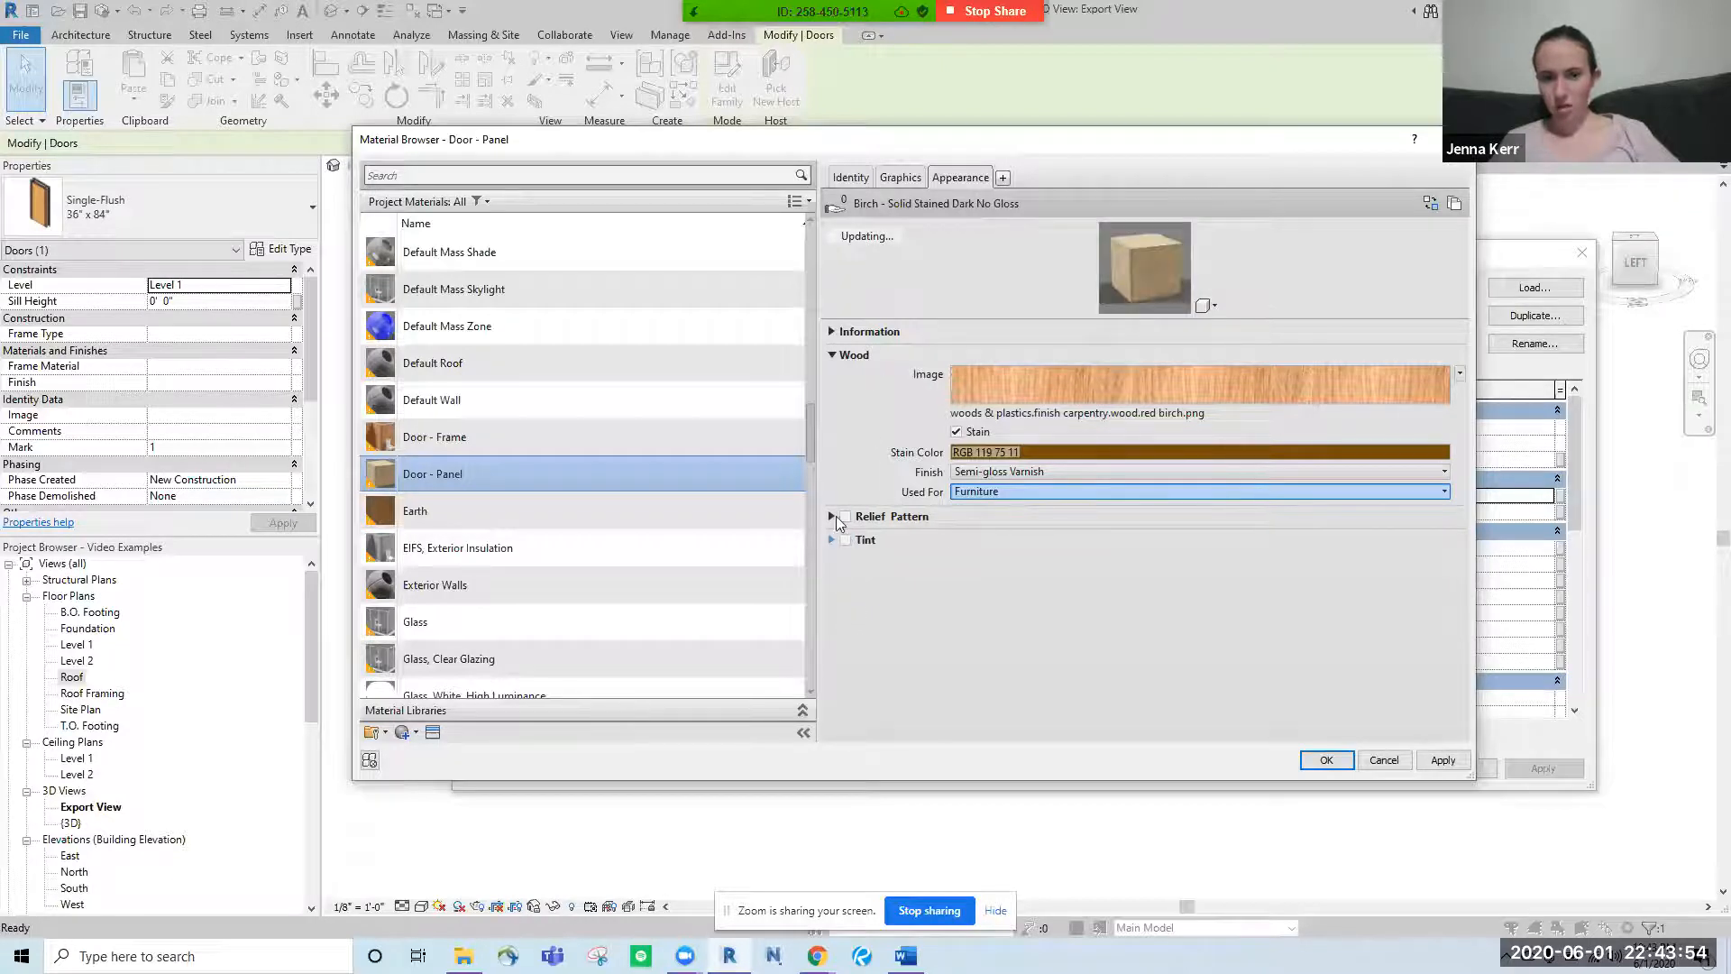
- Enable the wood appearance's relief pattern based on wood grain and raise its amount to about 3.62
left_click(846, 516)
left_click(1007, 535)
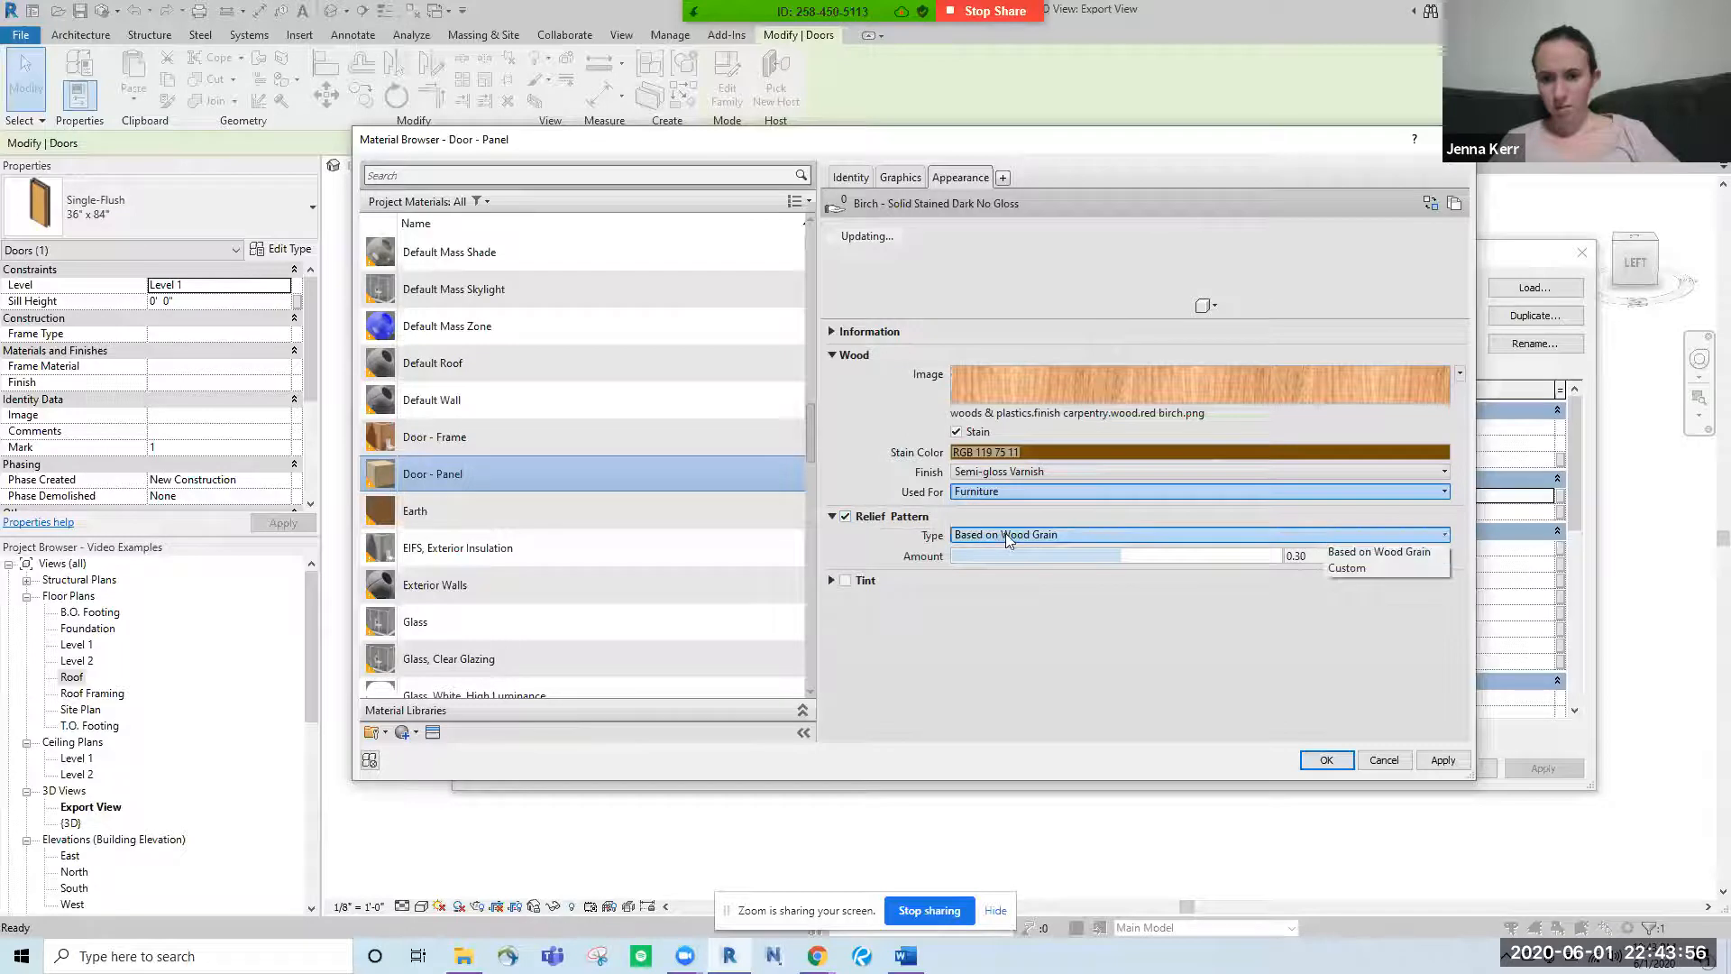
left_click(1116, 555)
left_click_drag(1116, 555, 1176, 559)
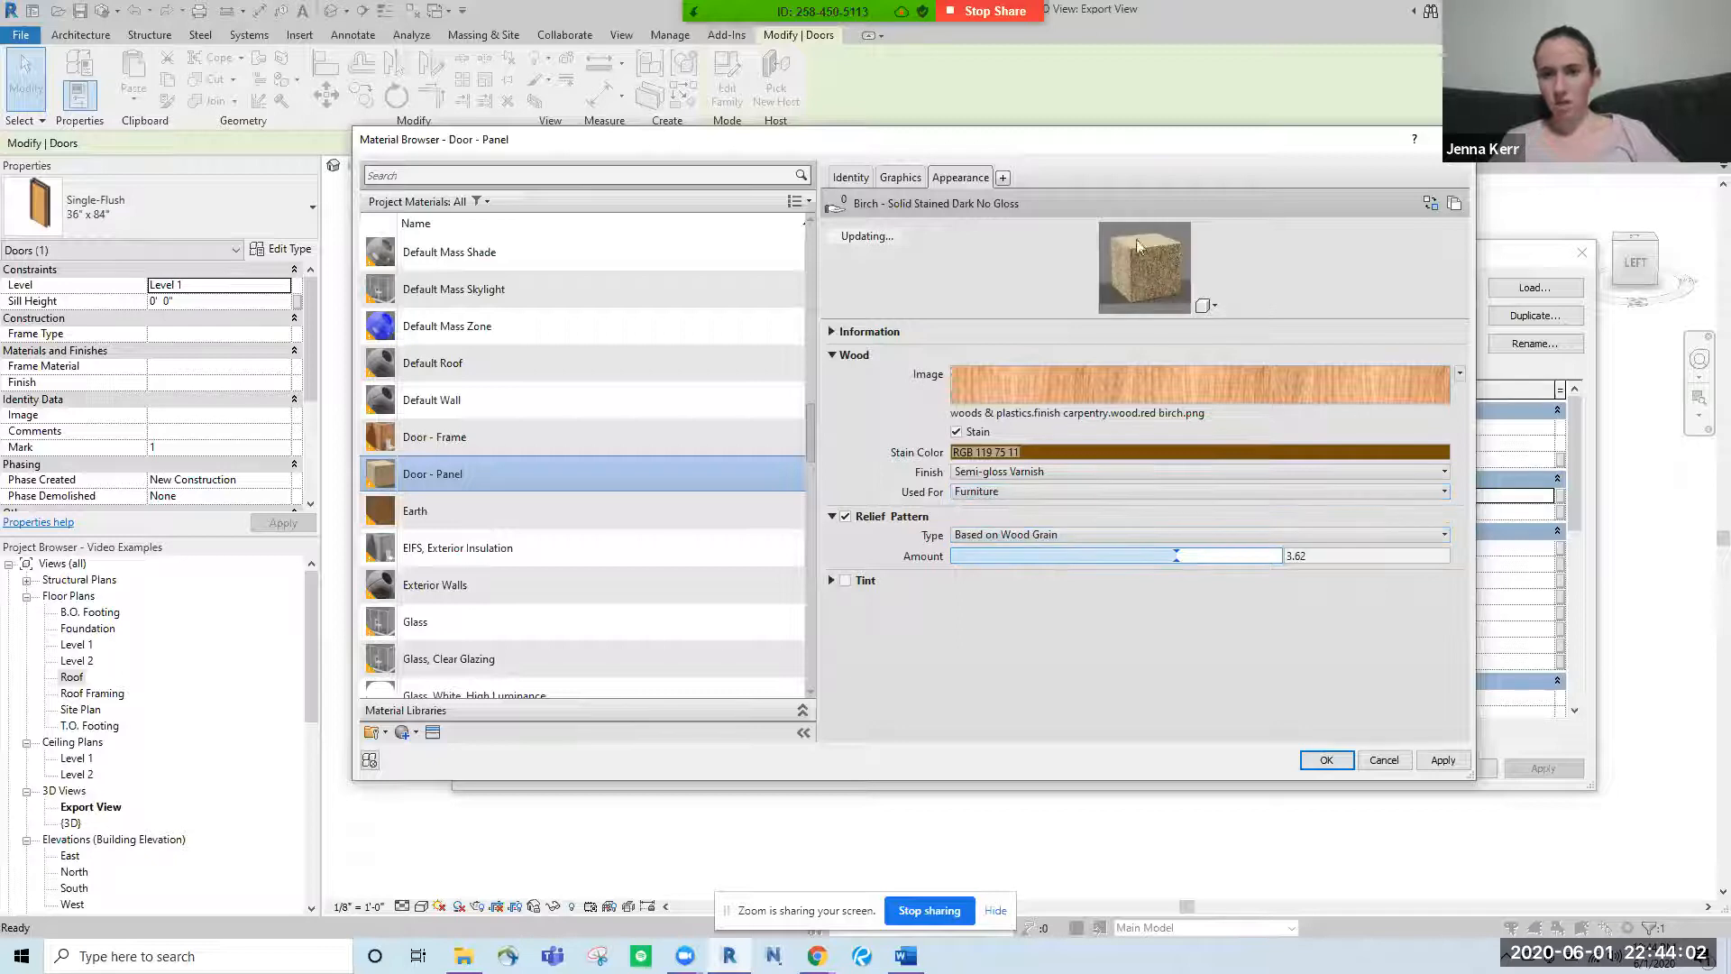
- Lower the door panel wood appearance's relief pattern amount to about -5.41, check the material's identity information and accept the material
left_click_drag(1176, 557, 1029, 556)
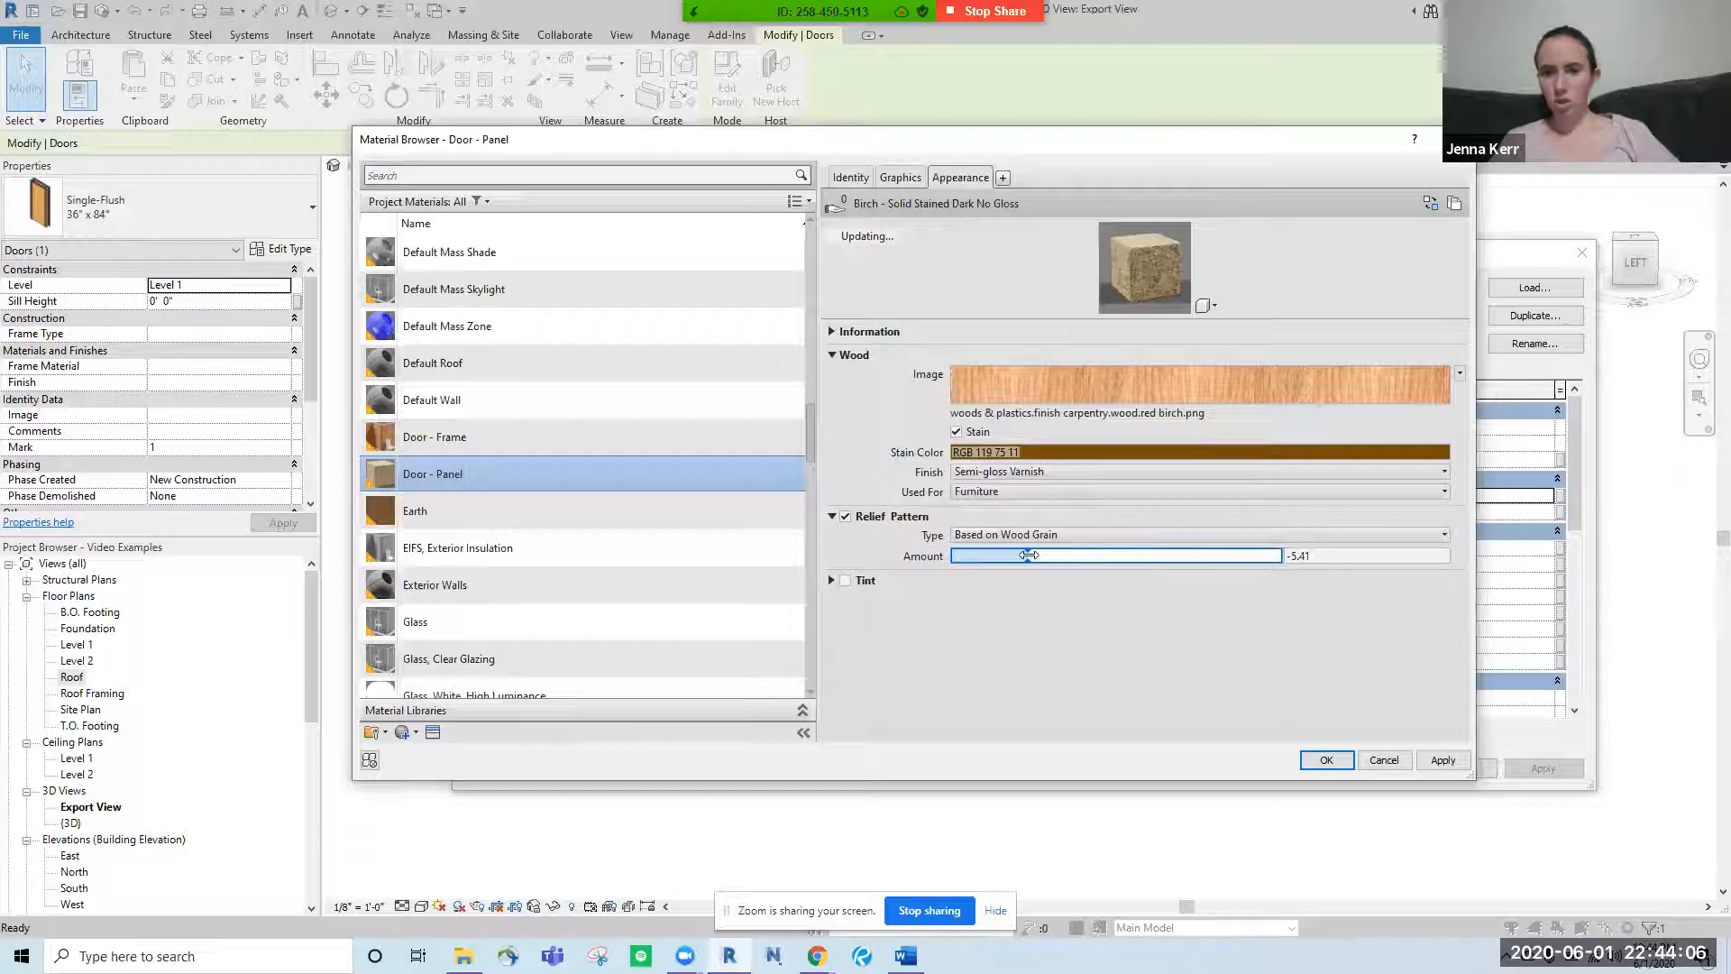
left_click(833, 517)
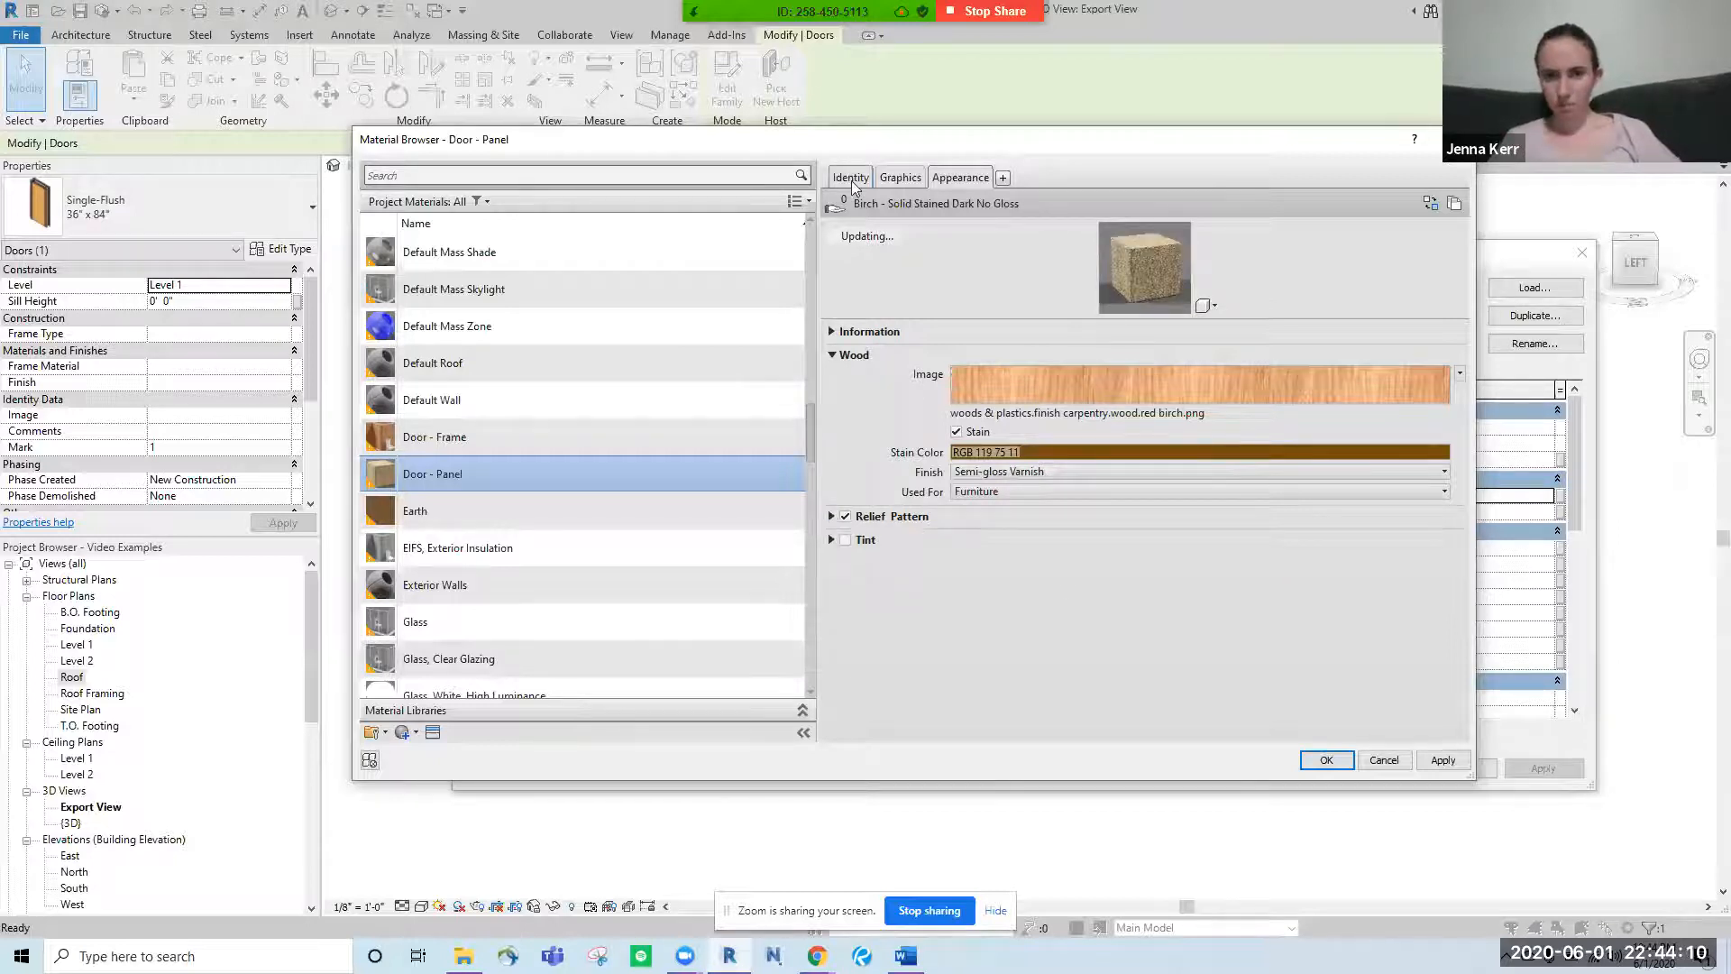
left_click(851, 178)
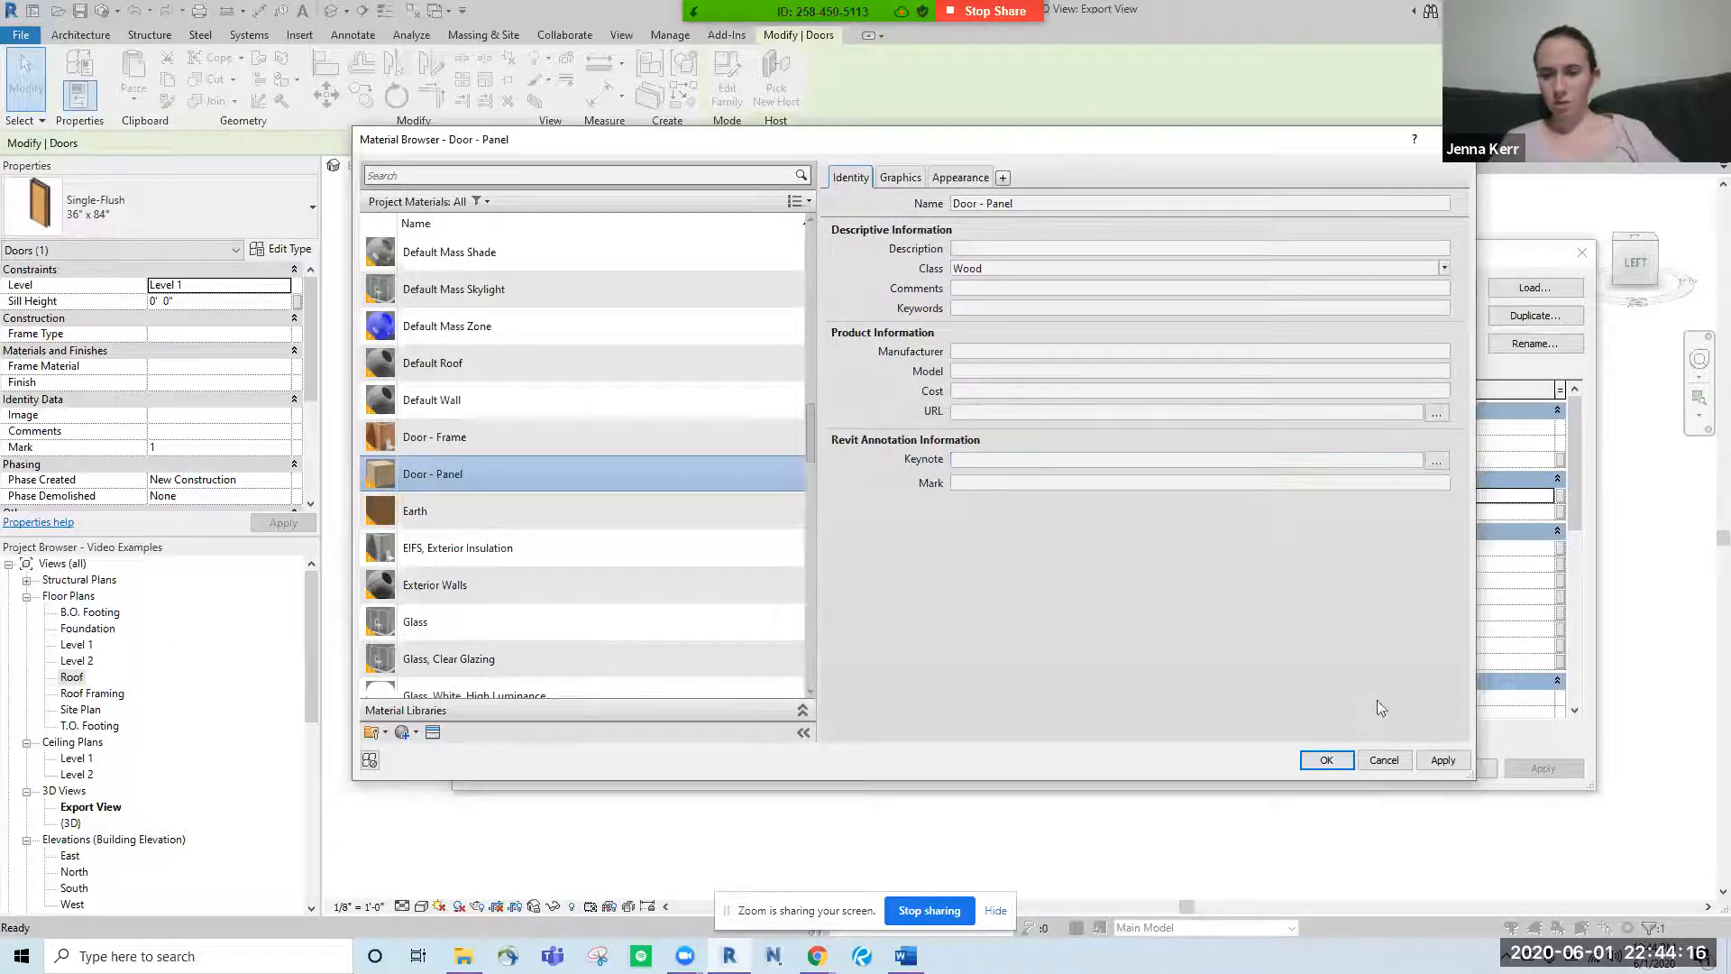
left_click(1326, 760)
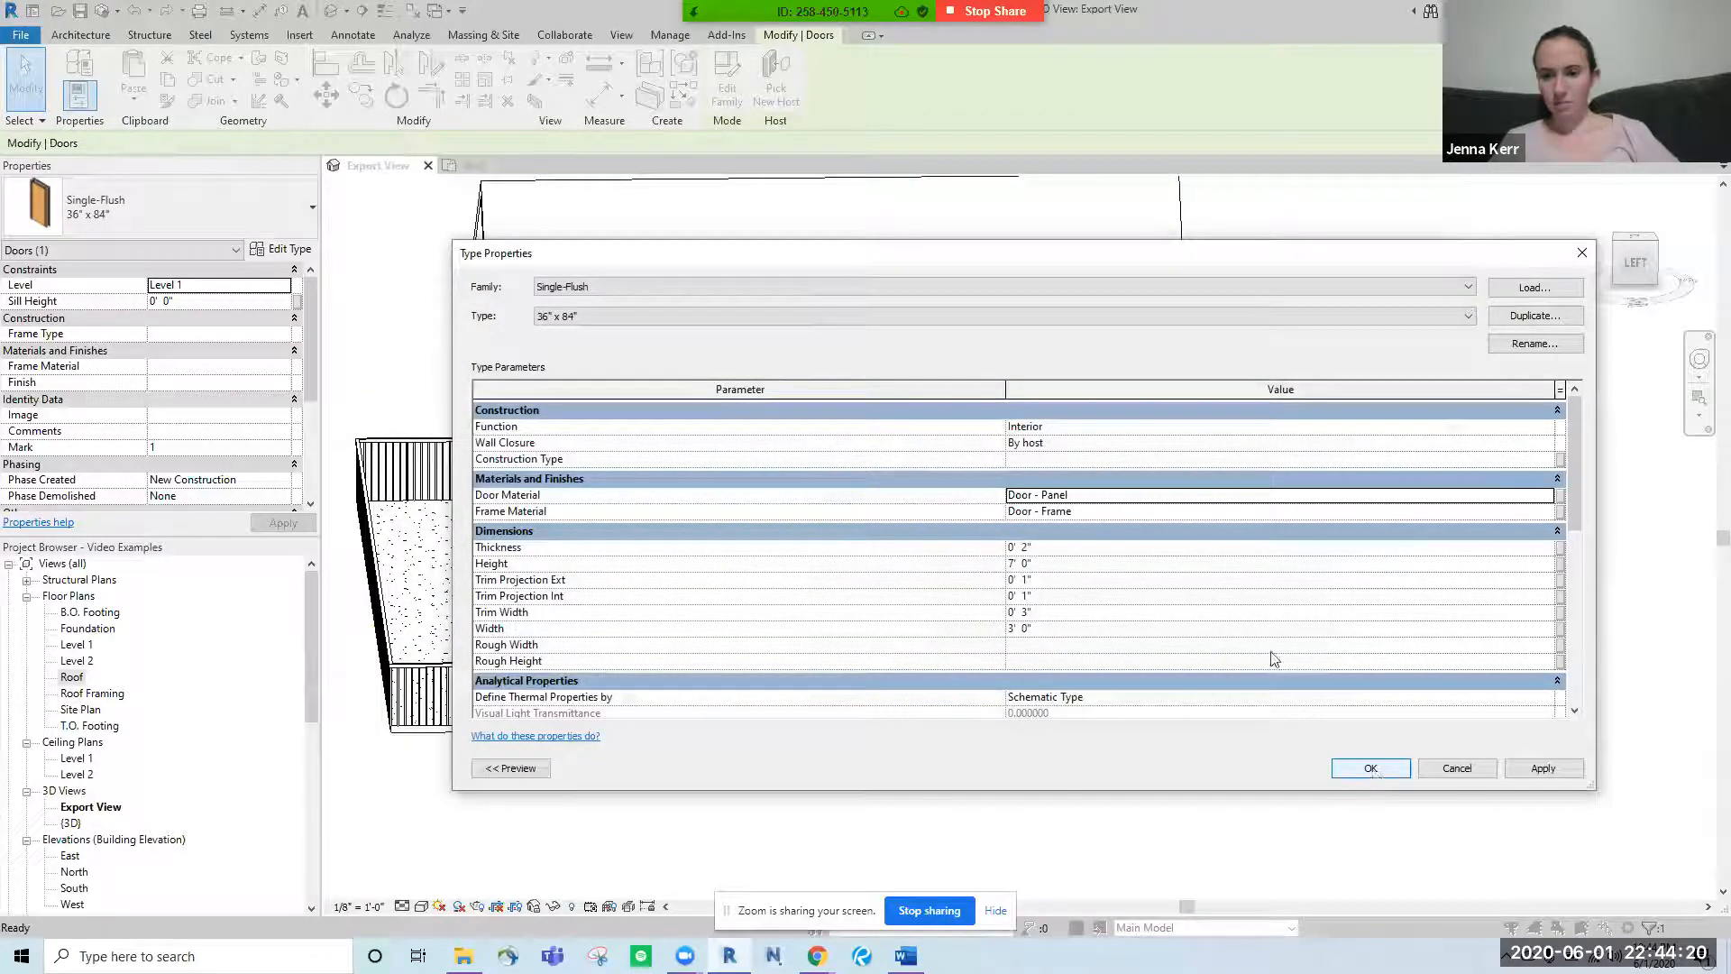
- Try a darker brown shading color, RGB 109 65 48, for the door type's frame material
left_click(1118, 516)
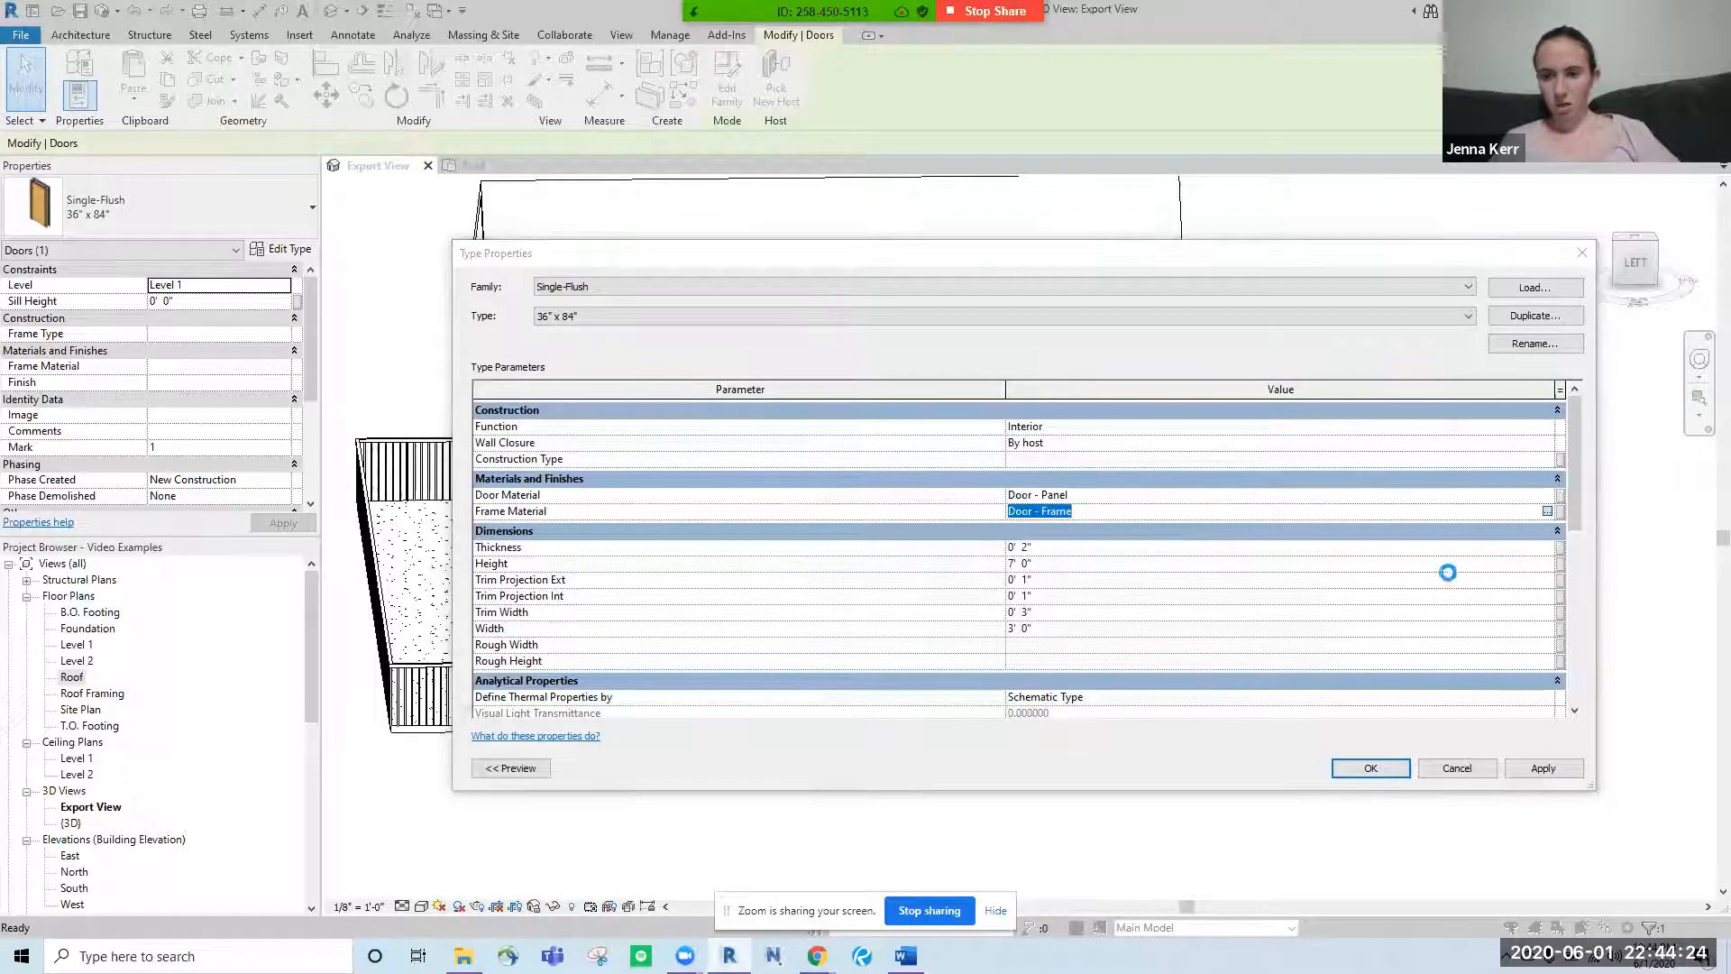
left_click(1547, 510)
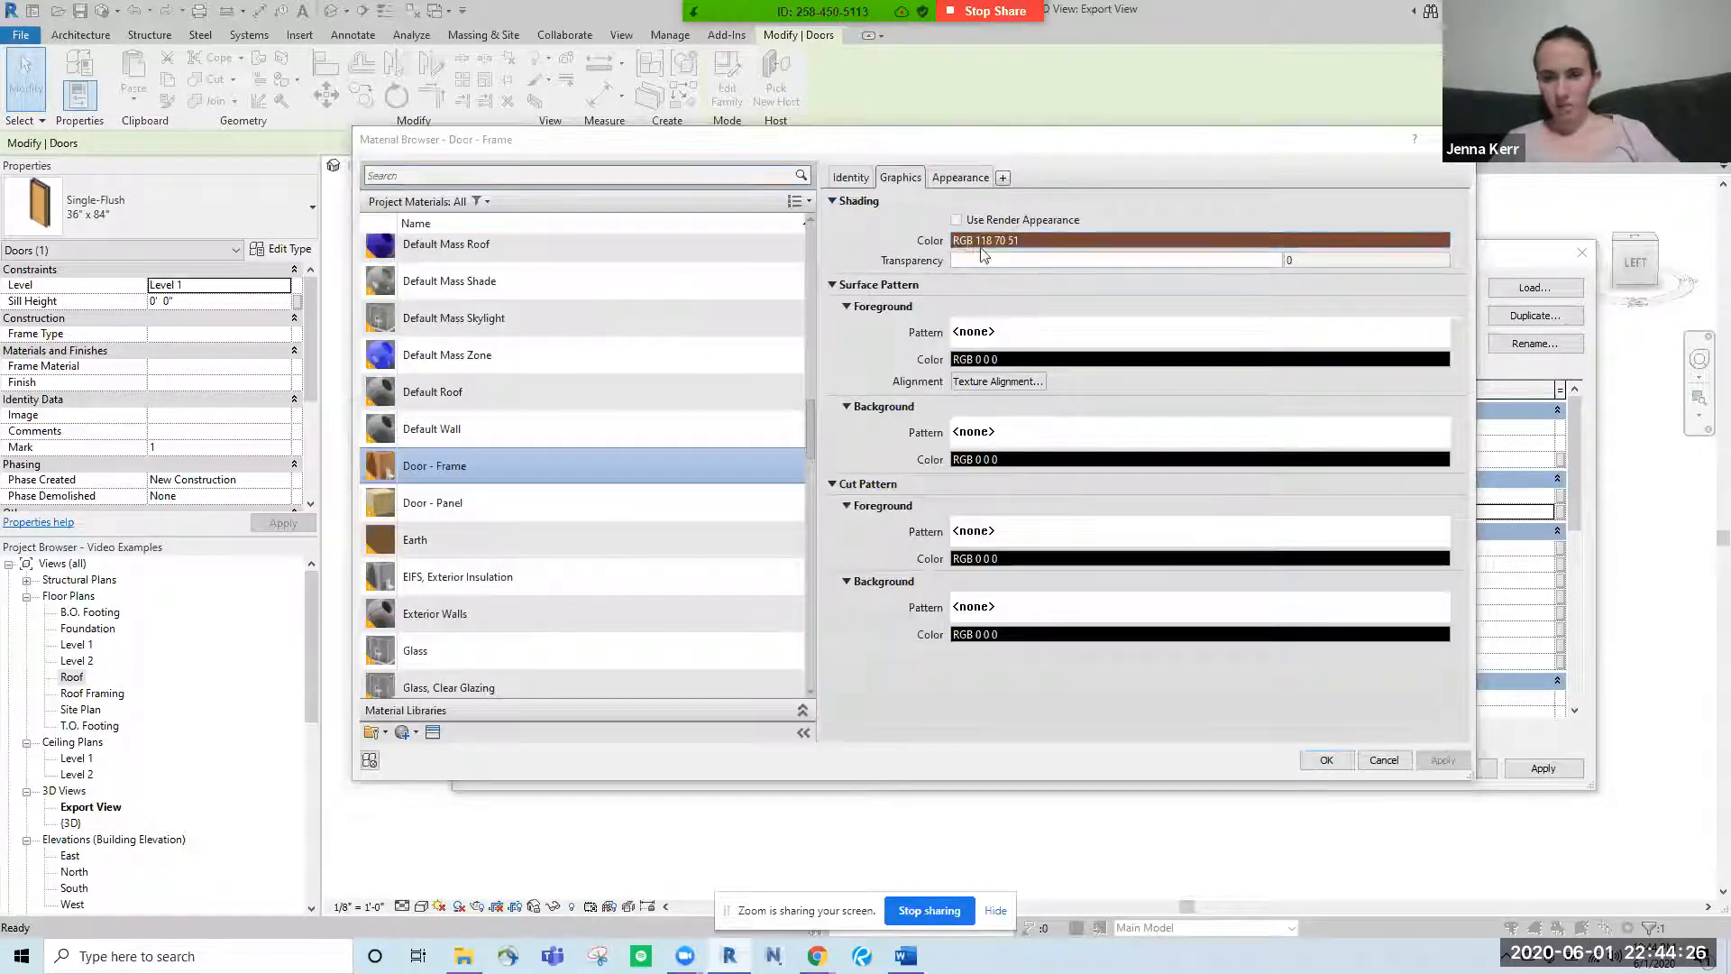
left_click(1037, 240)
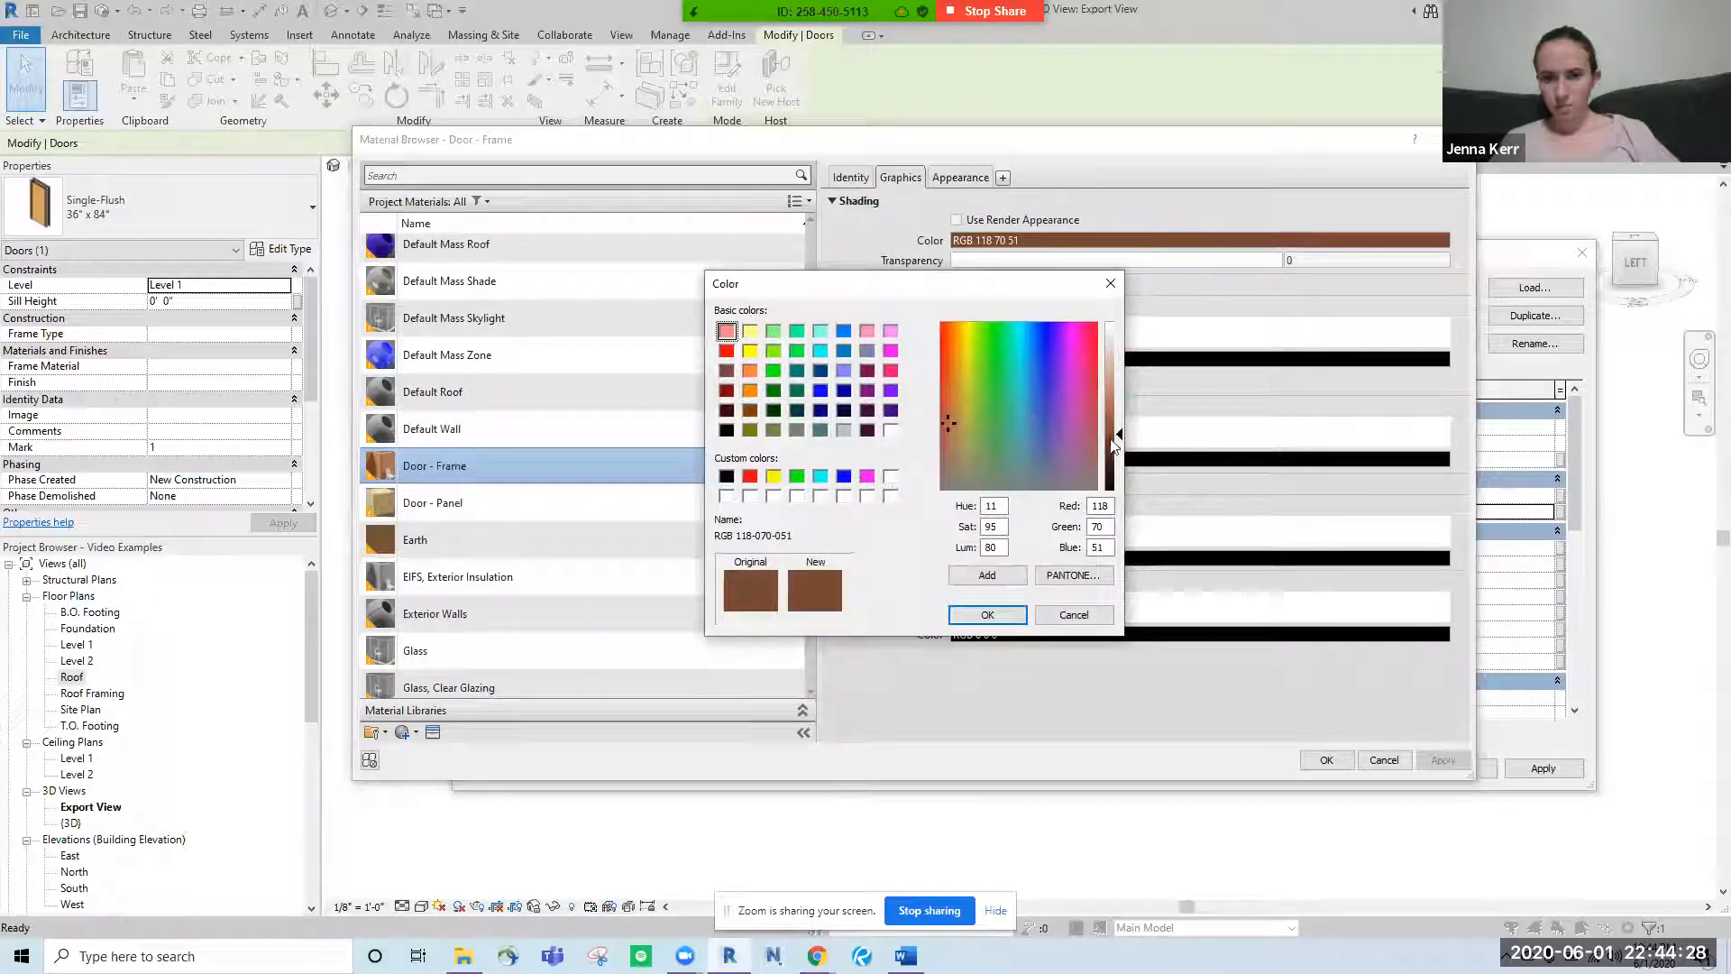
left_click(1110, 439)
left_click(987, 615)
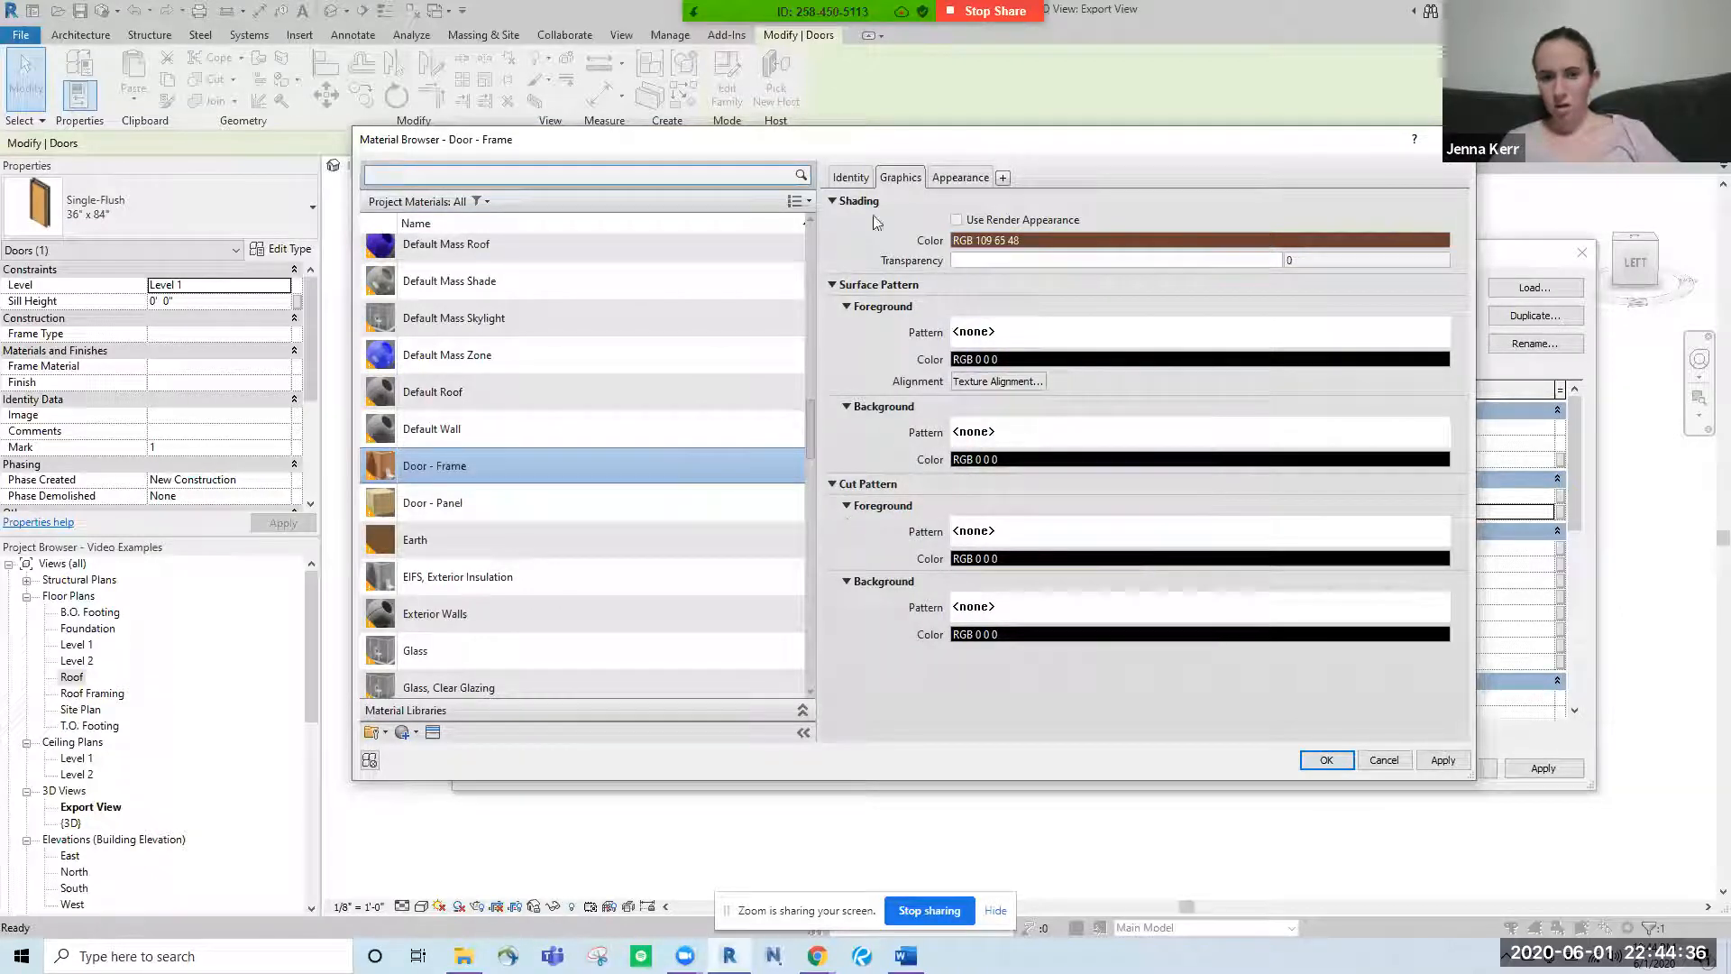
- Try a Semi-gloss finish on the frame's Sienna wall paint, review its application, tint and information settings, and discard the frame material edits
left_click(949, 177)
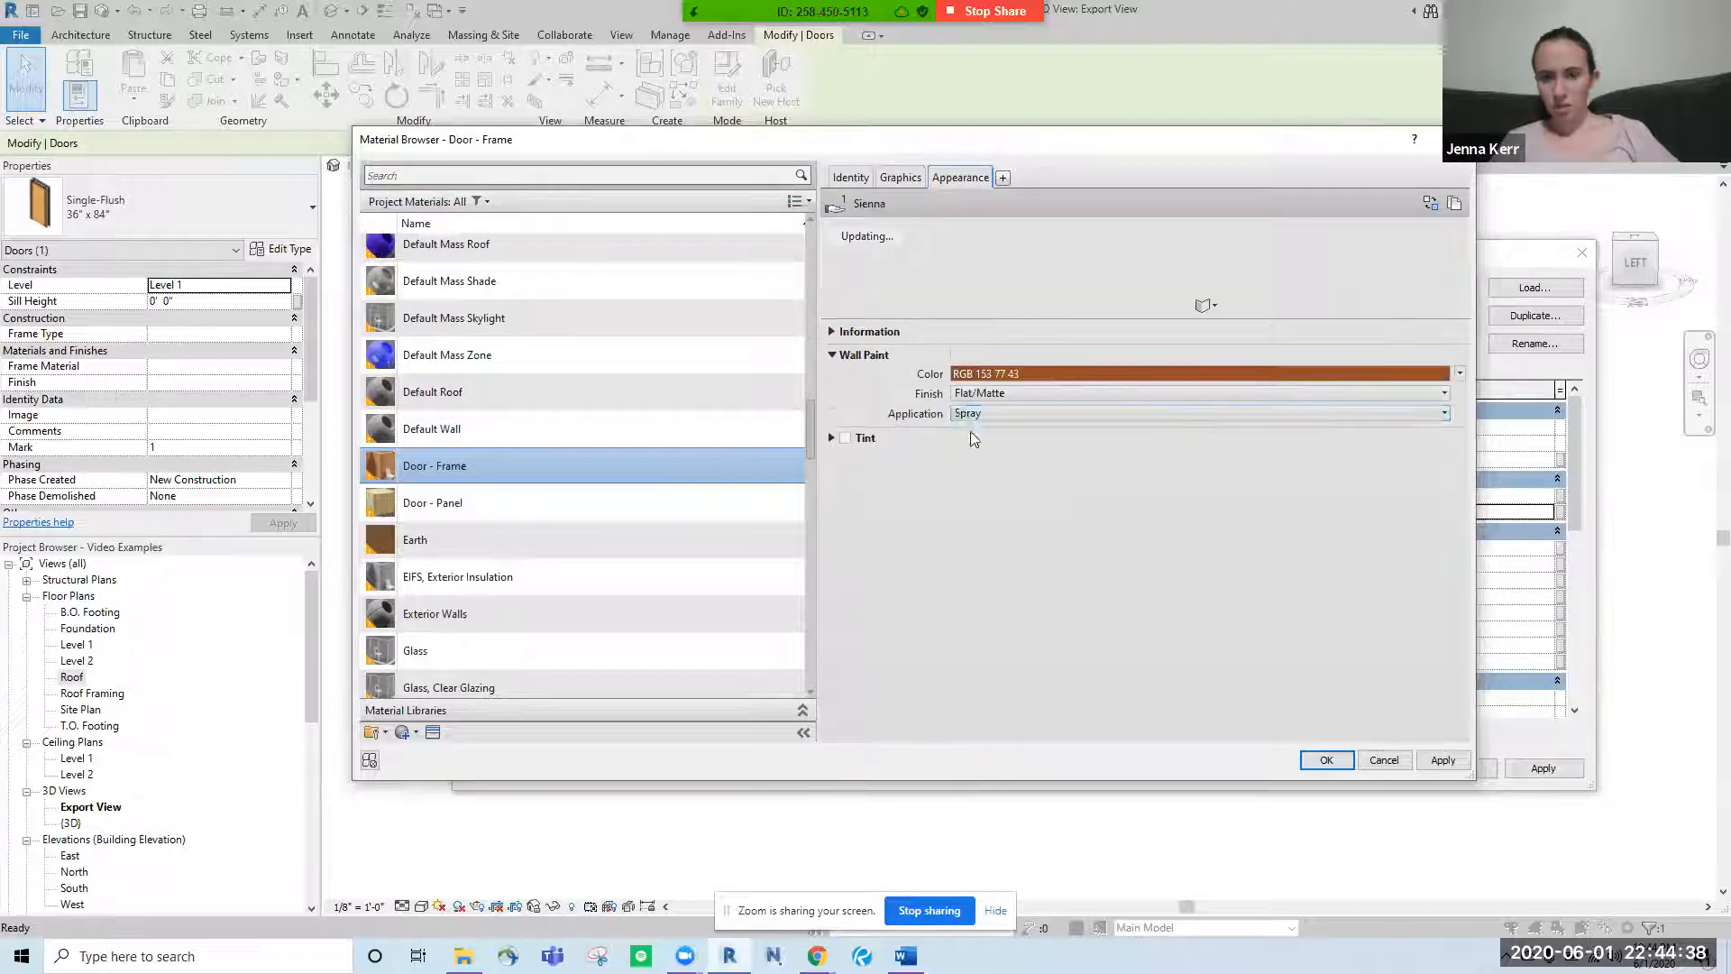
left_click(1157, 393)
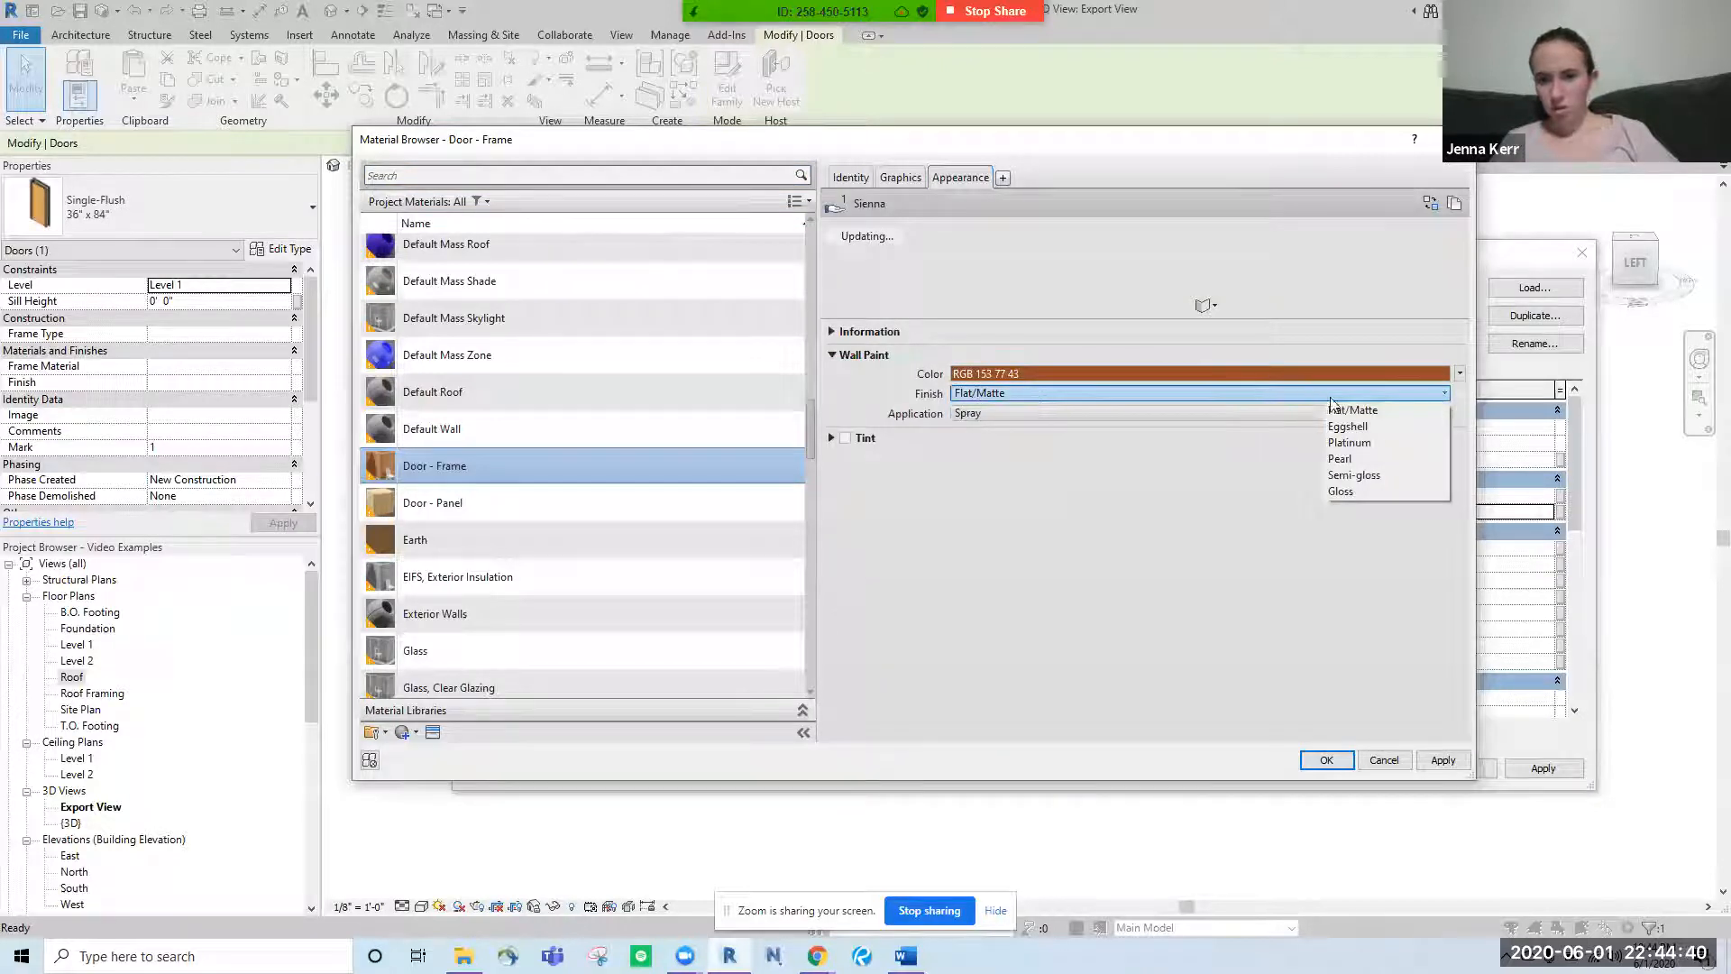
left_click(1355, 476)
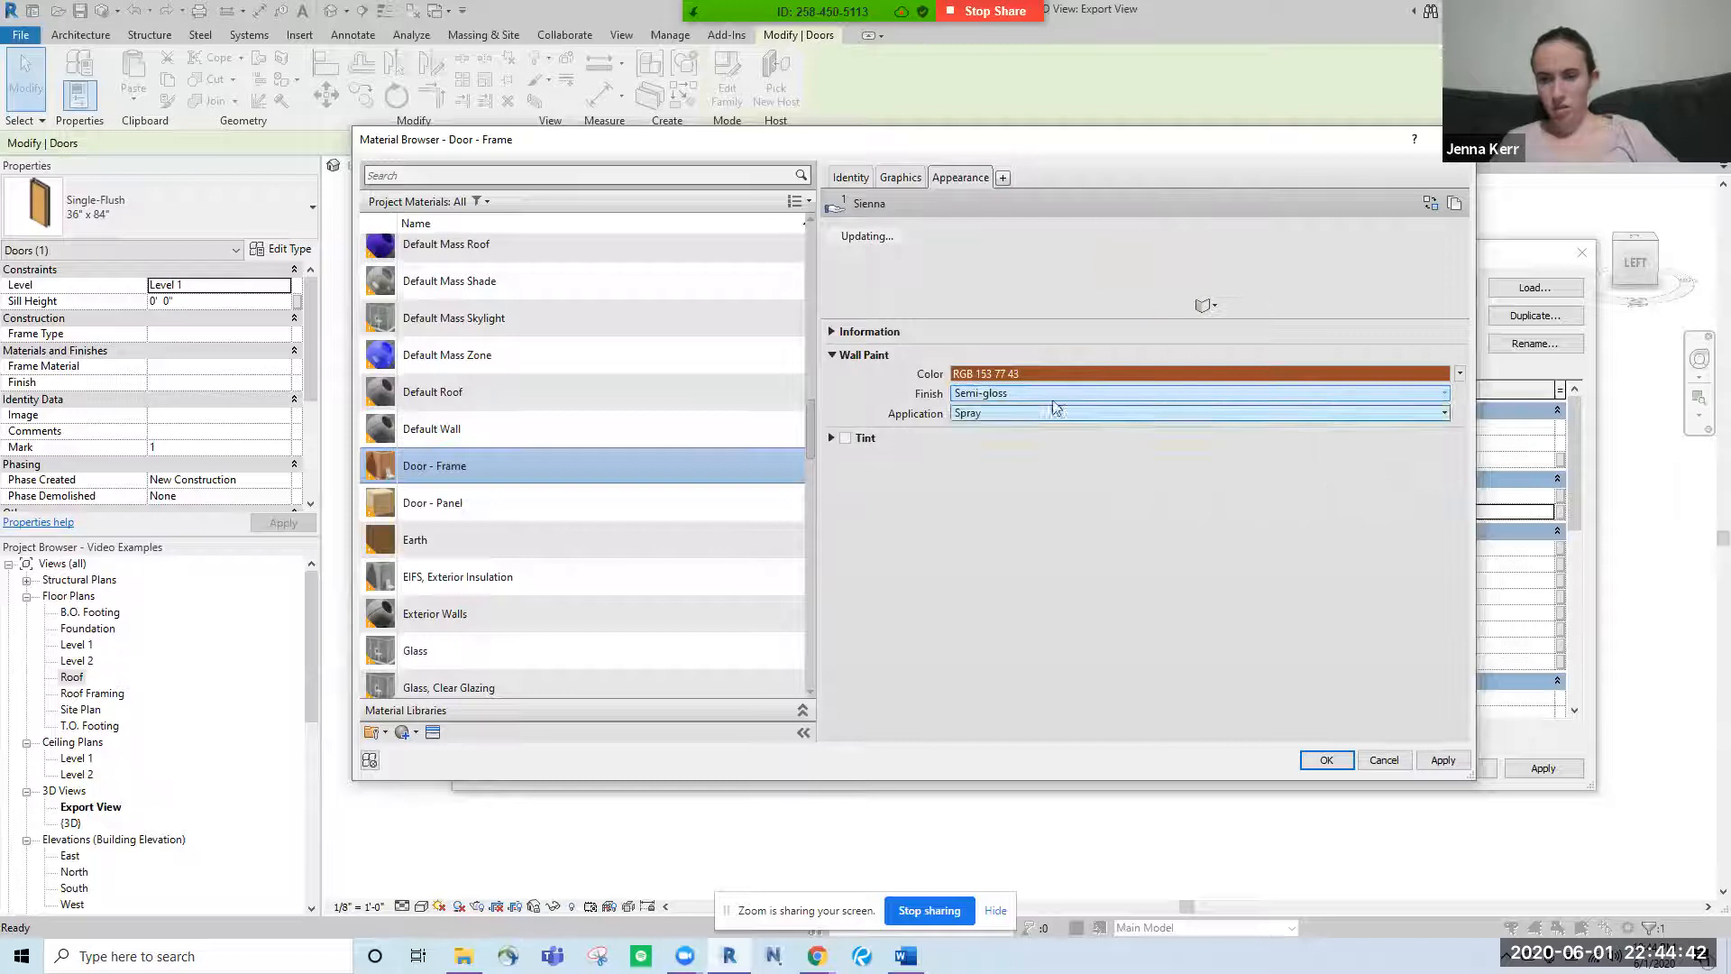
left_click(996, 414)
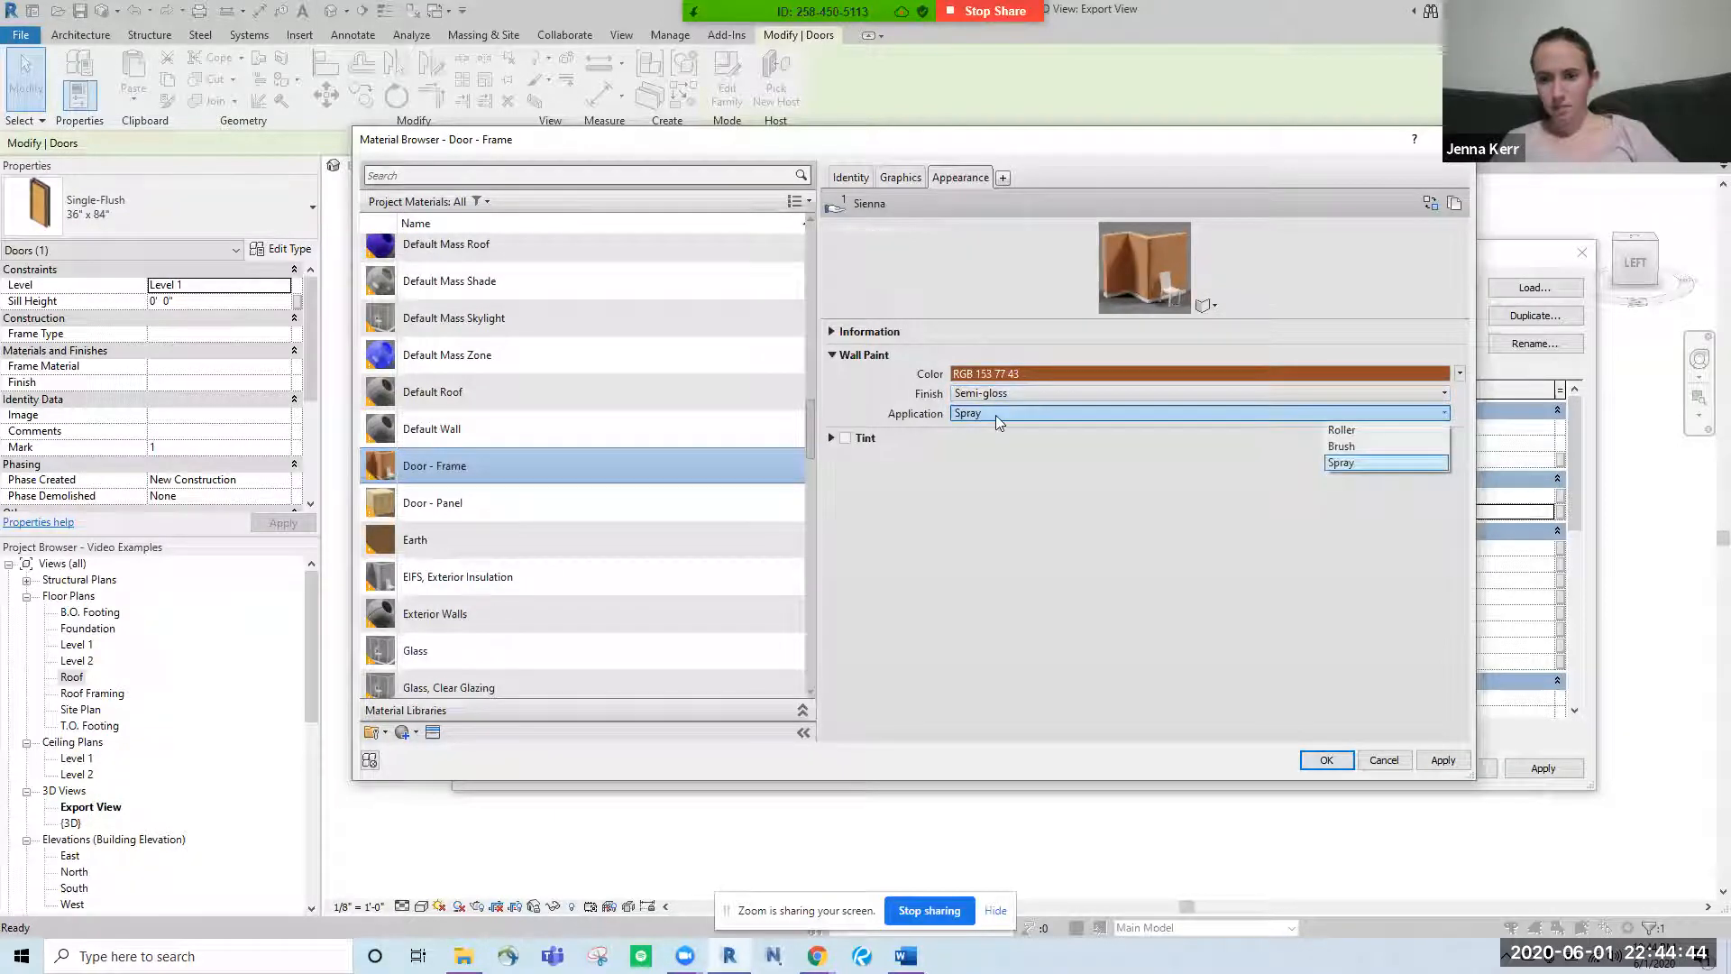
left_click(845, 438)
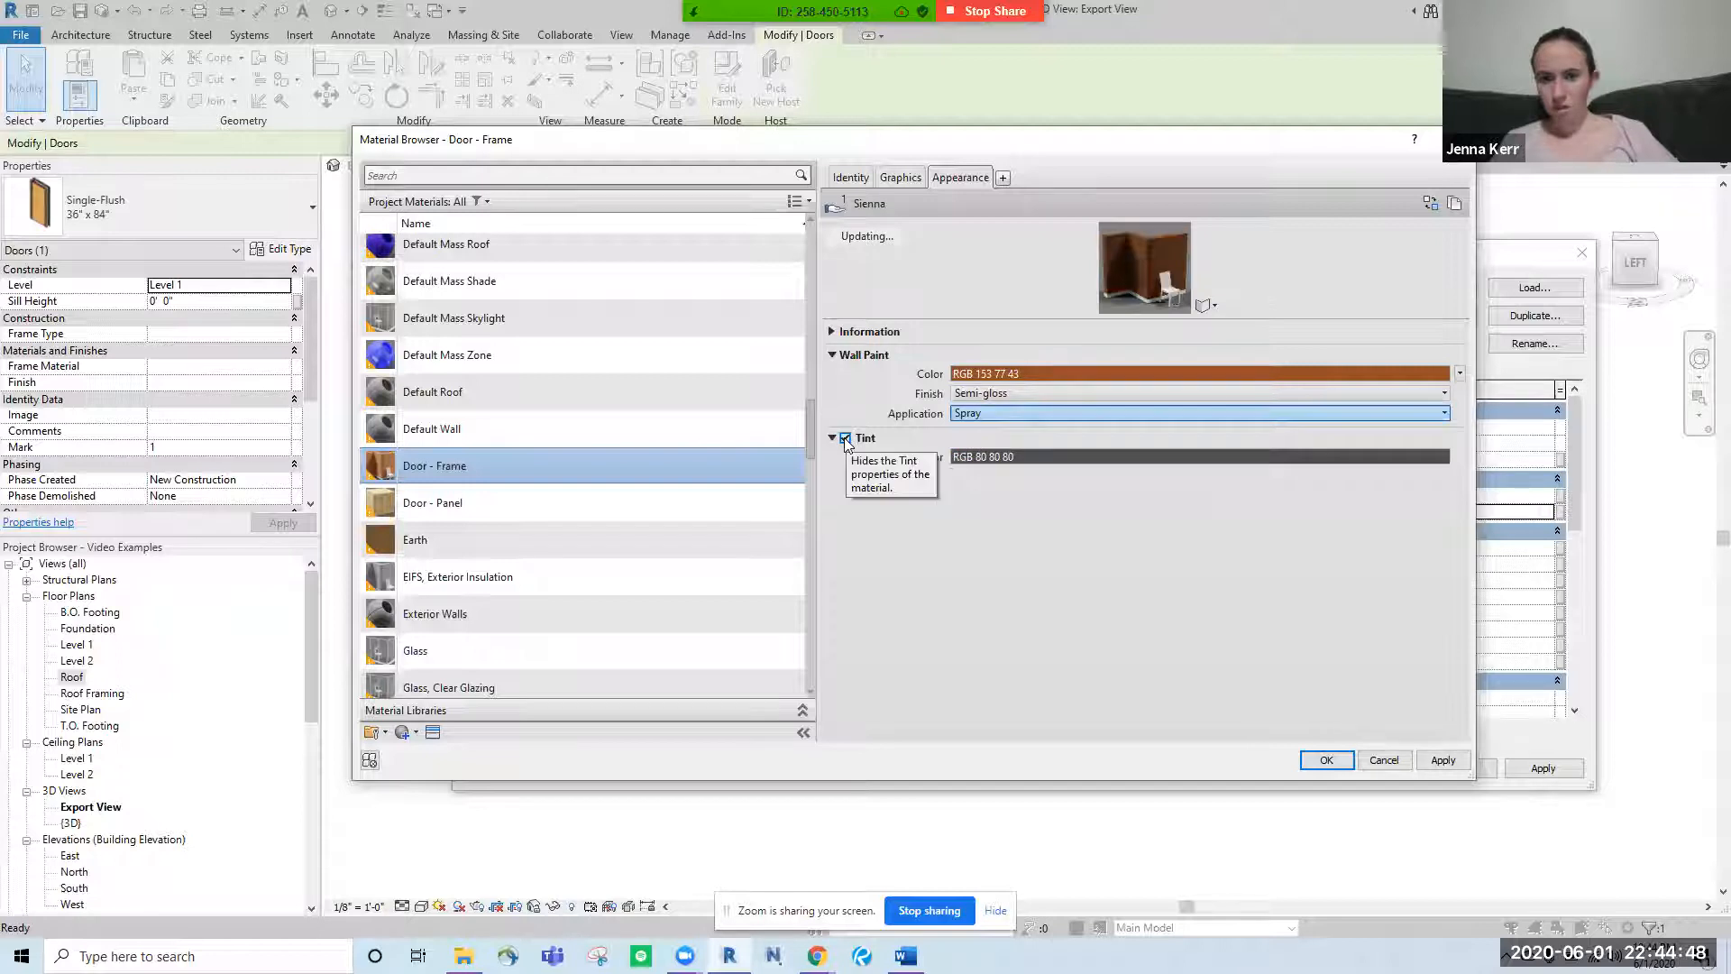
left_click(845, 439)
left_click(832, 332)
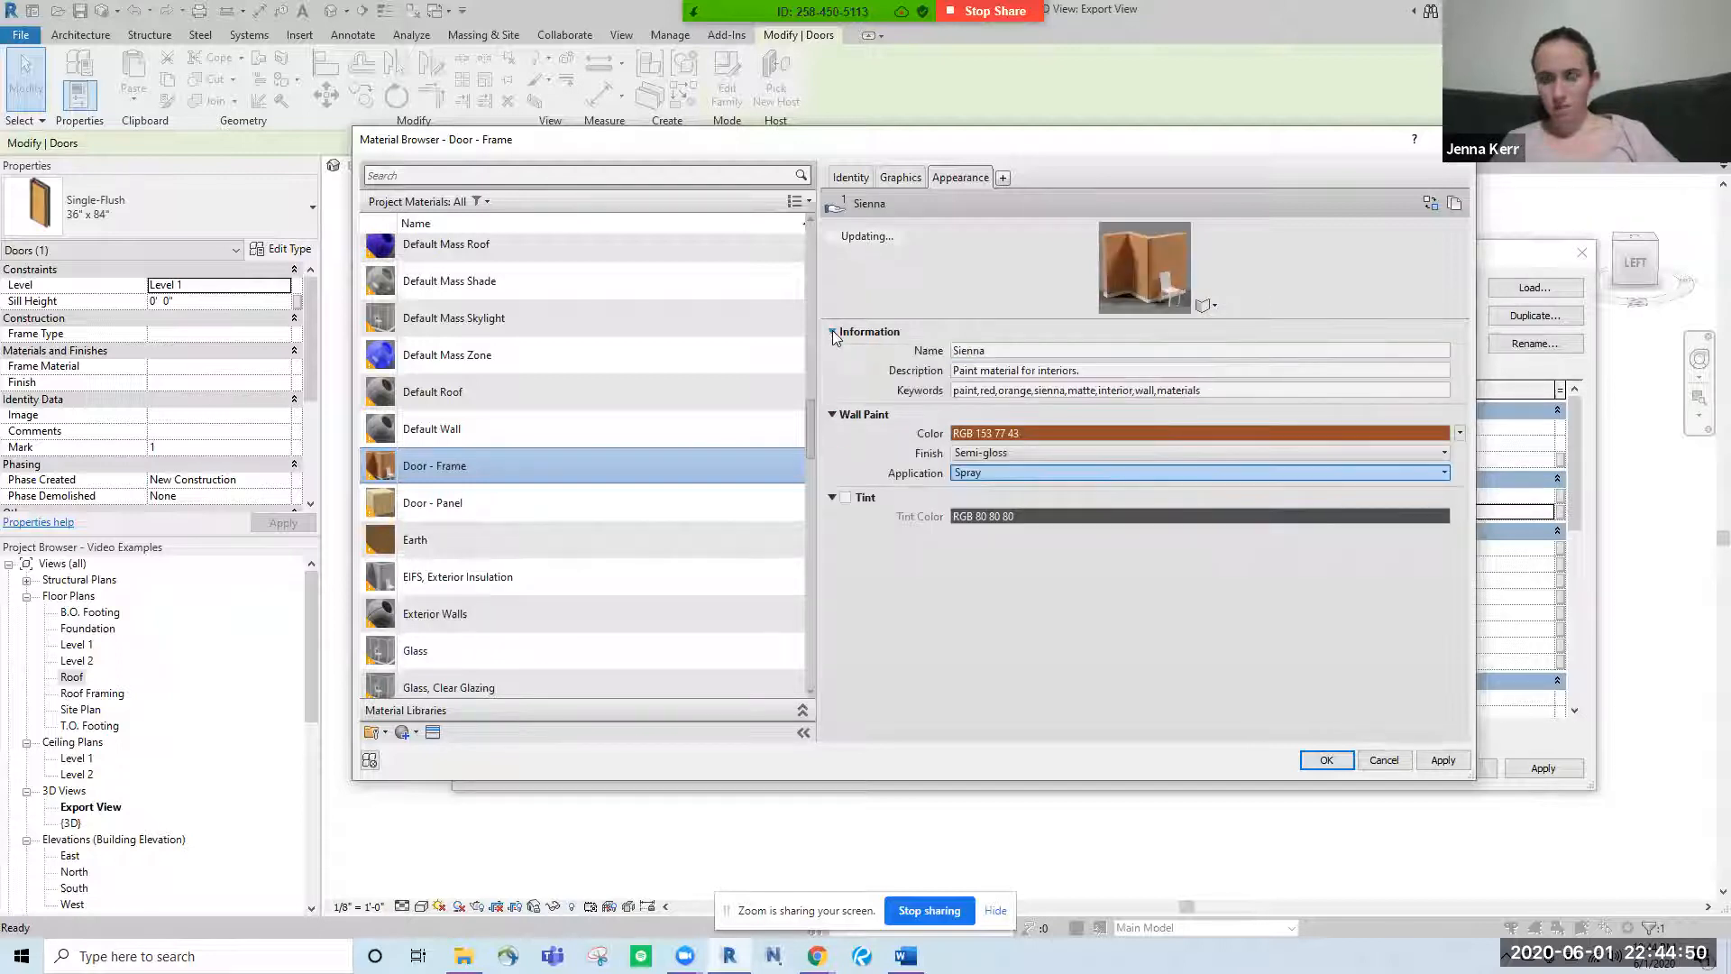
left_click(1380, 765)
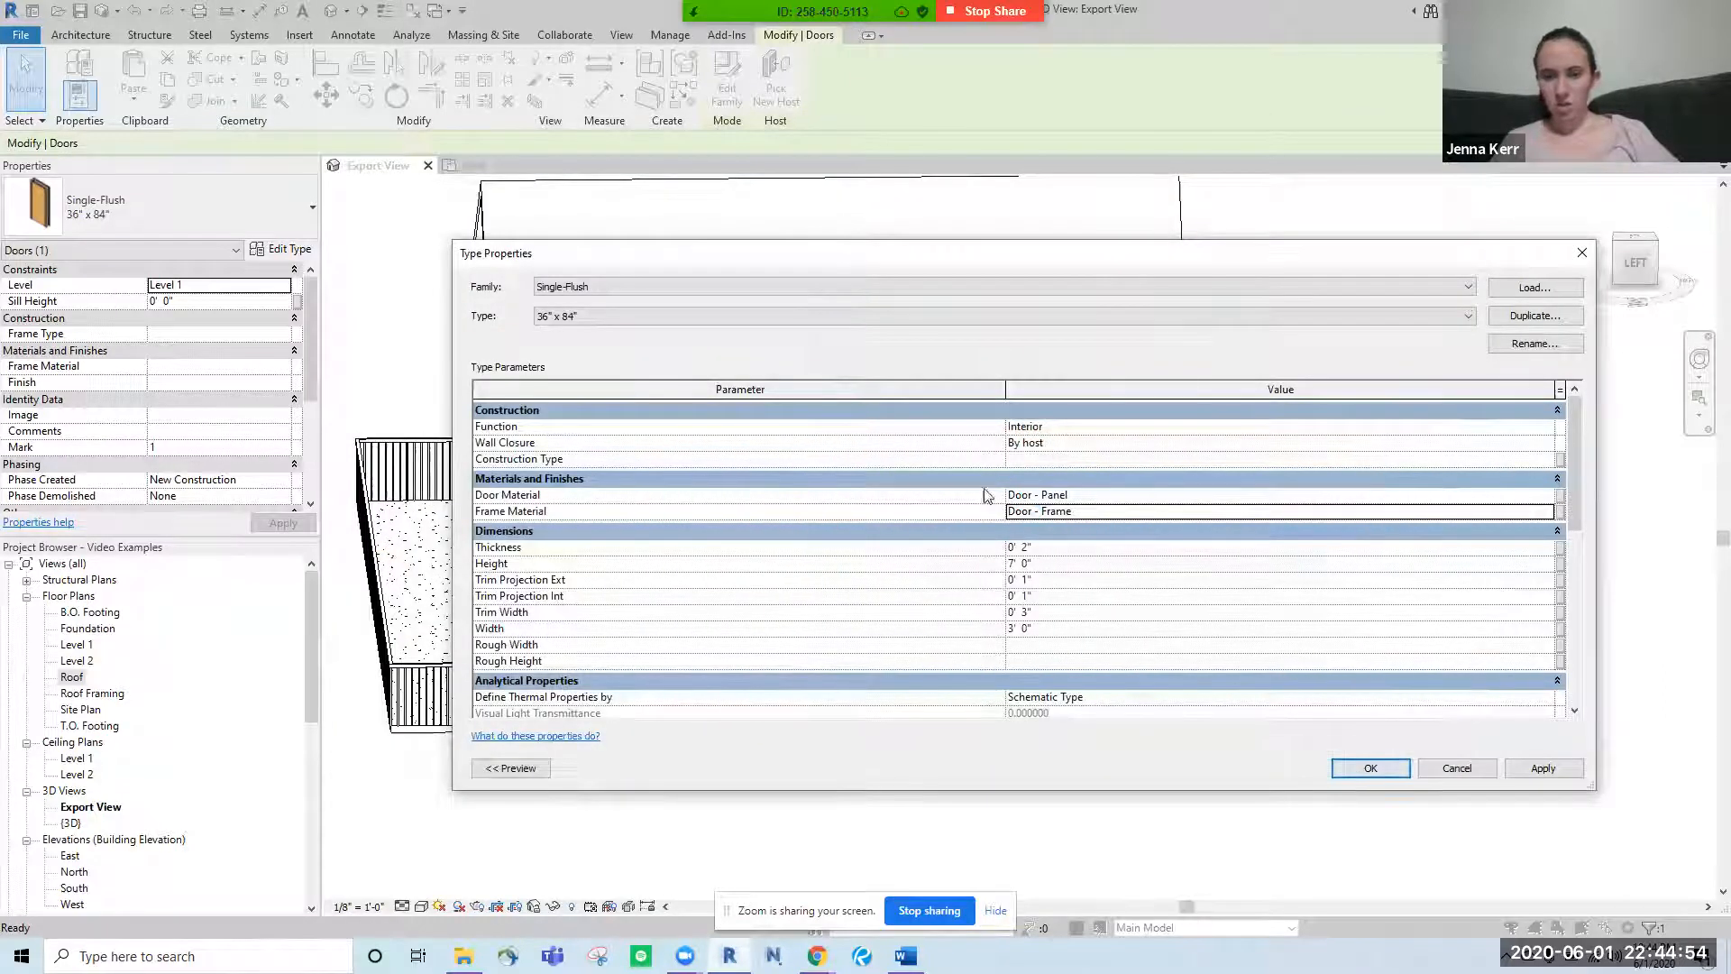
- Accept the door's type properties and deselect the door to inspect its panel pattern in the 3D view
left_click(1373, 767)
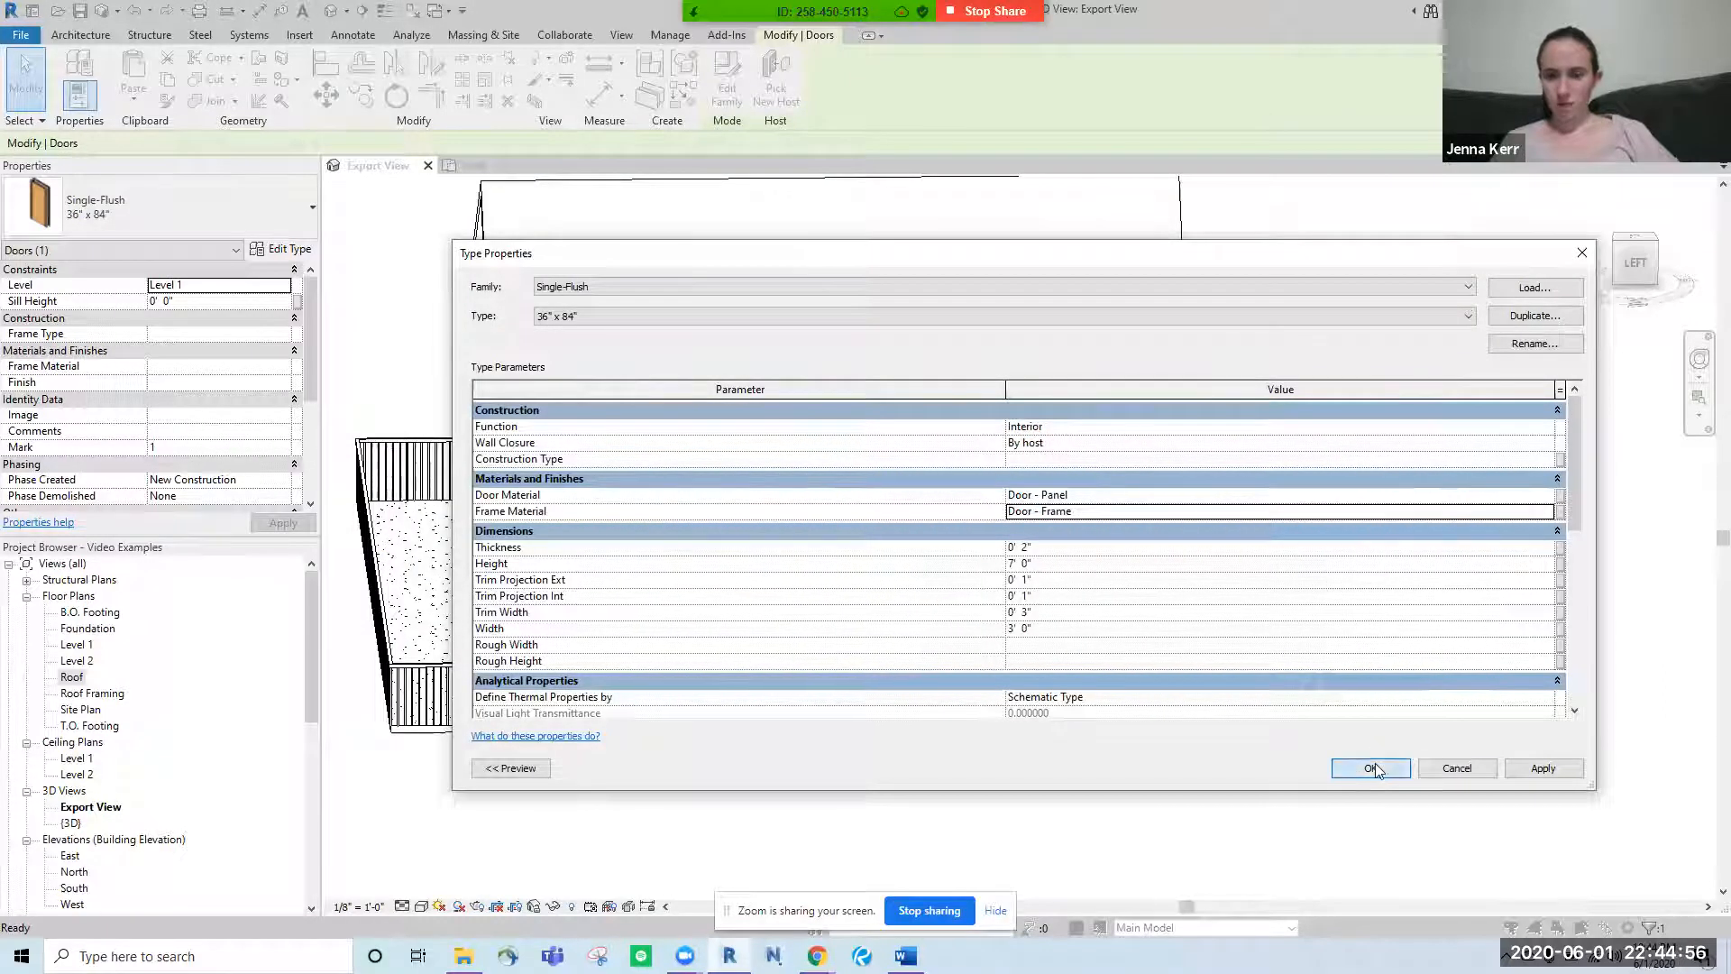
left_click(1192, 830)
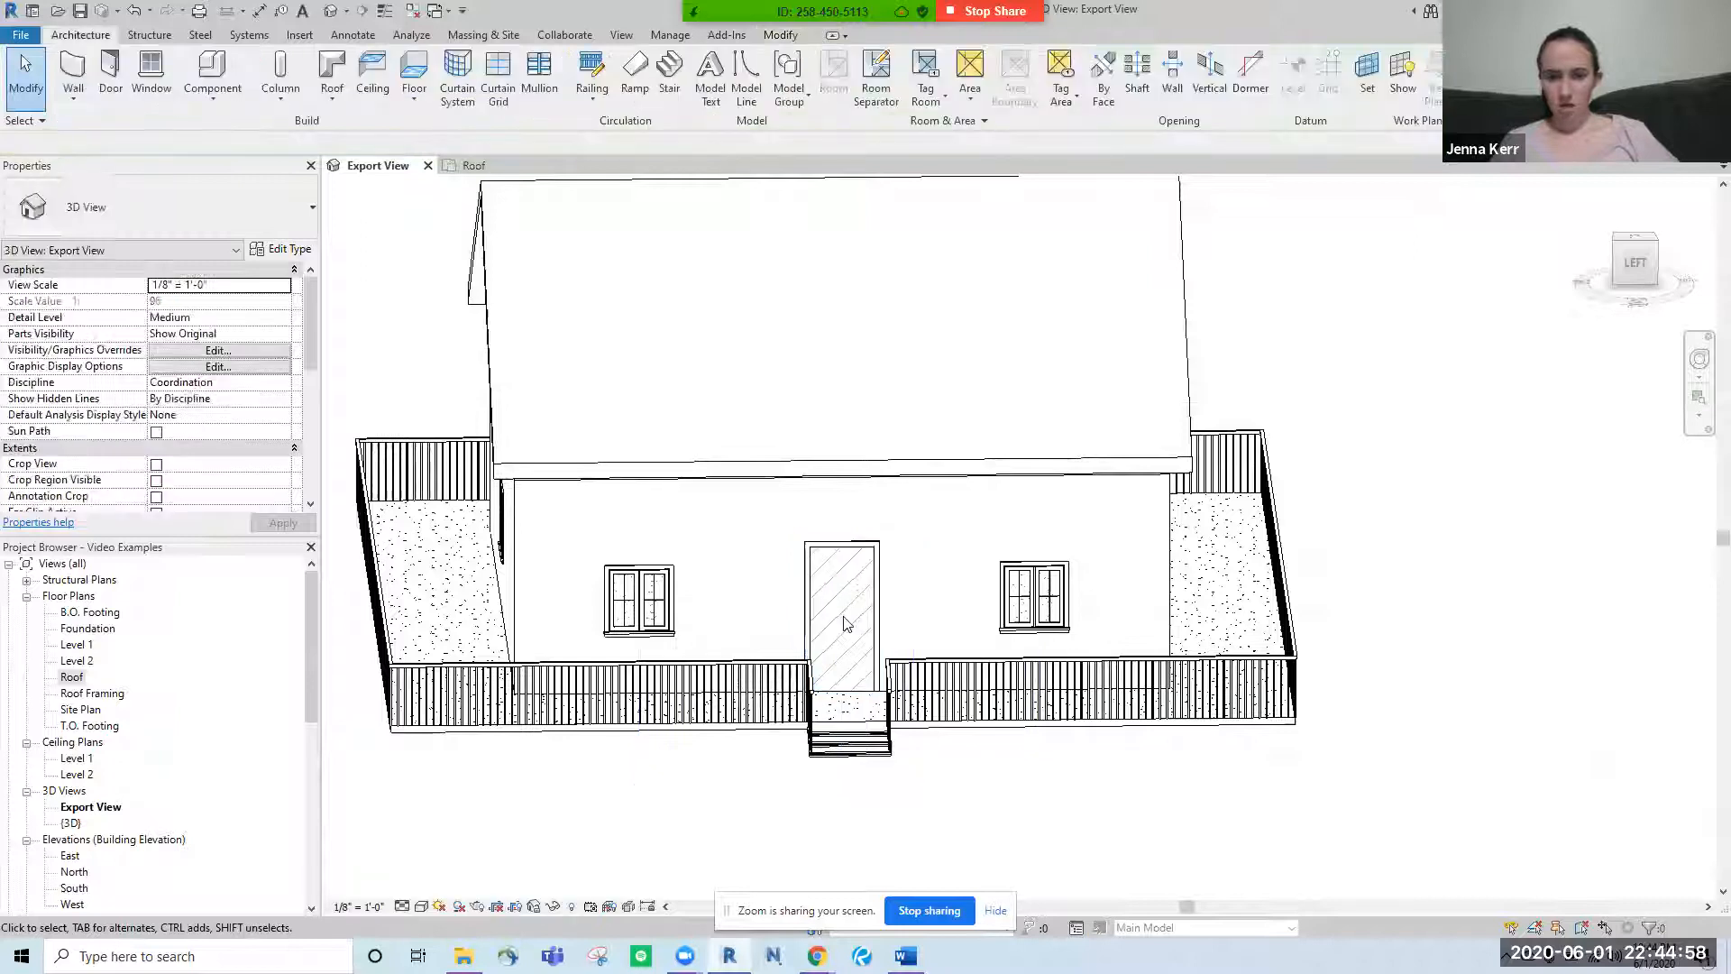
scroll(856, 622, "up", 3)
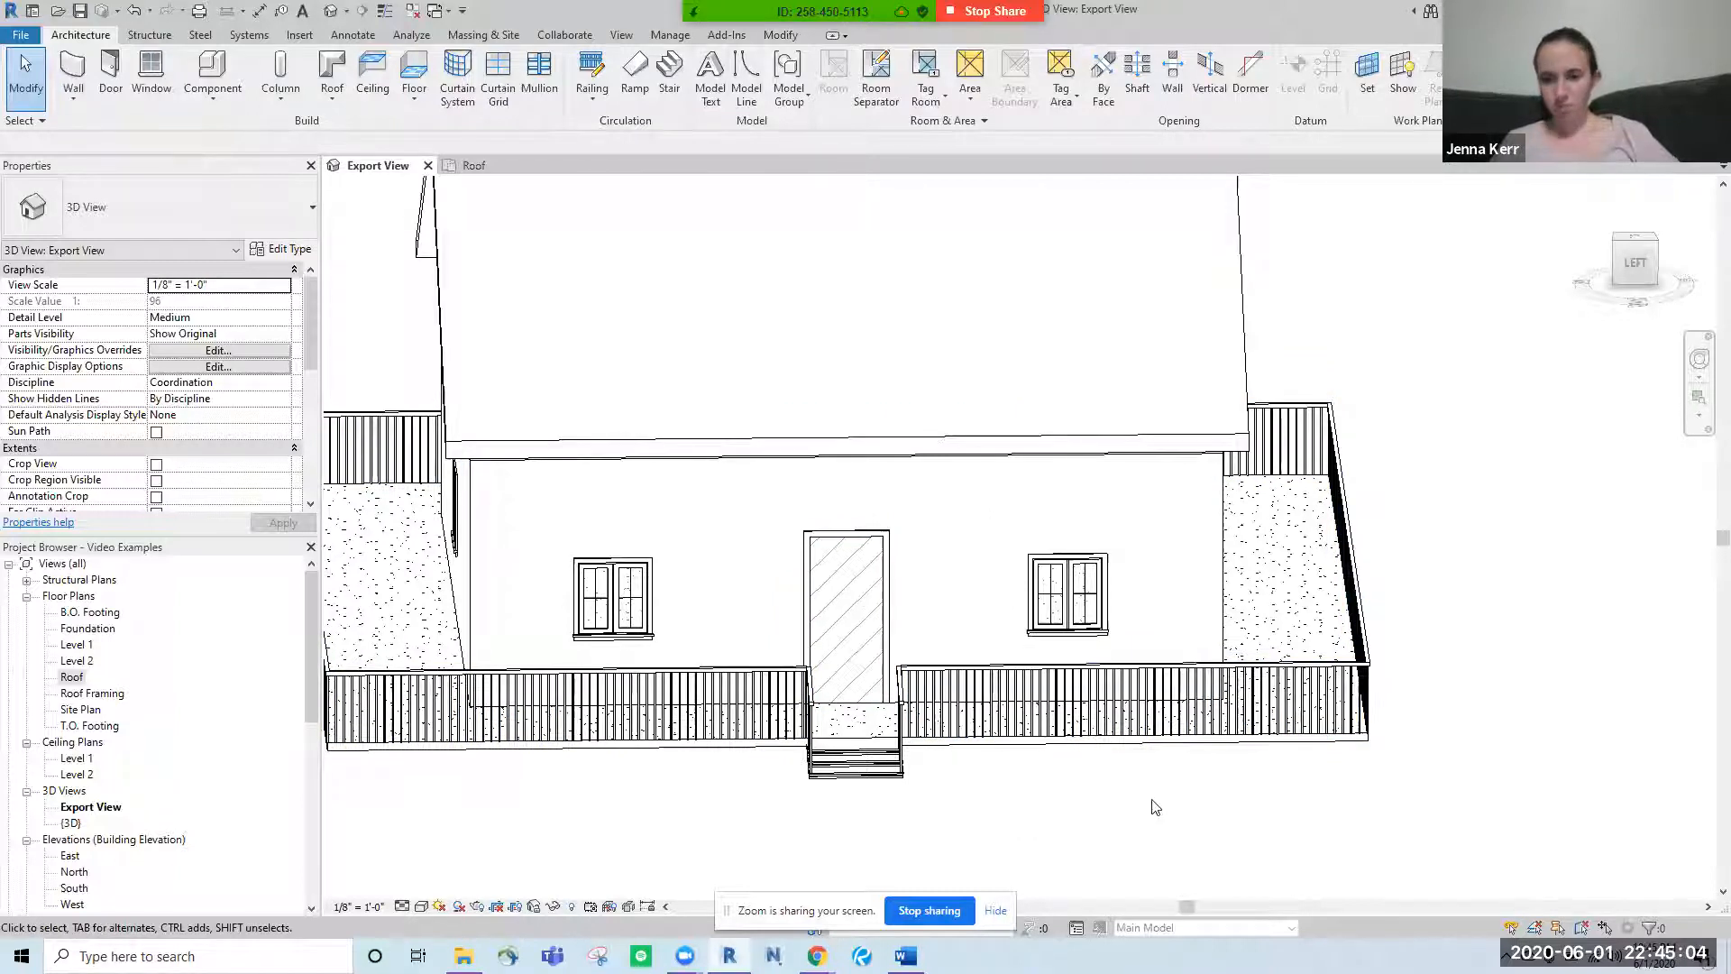
scroll(1155, 805, "down", 2)
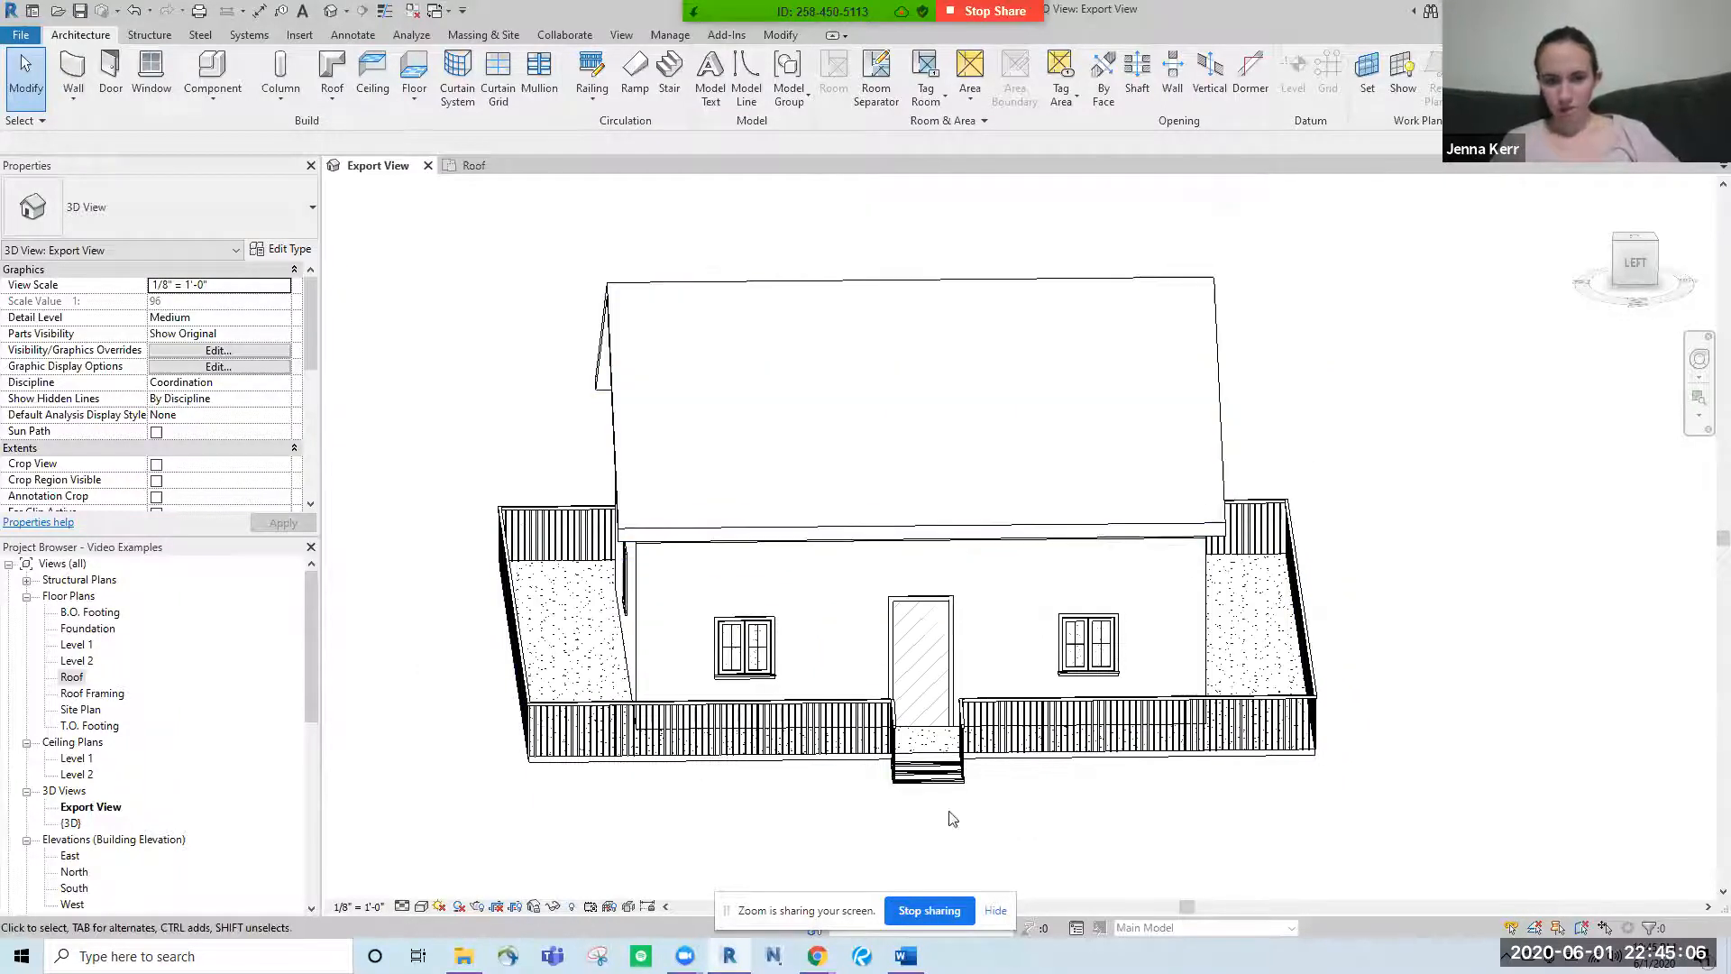
- Set the Coarse Scale Fill Color of the 4" Concrete Slab floor type to gray, RGB 163-163-163
middle_click_drag(1070, 808, 847, 759, "shift")
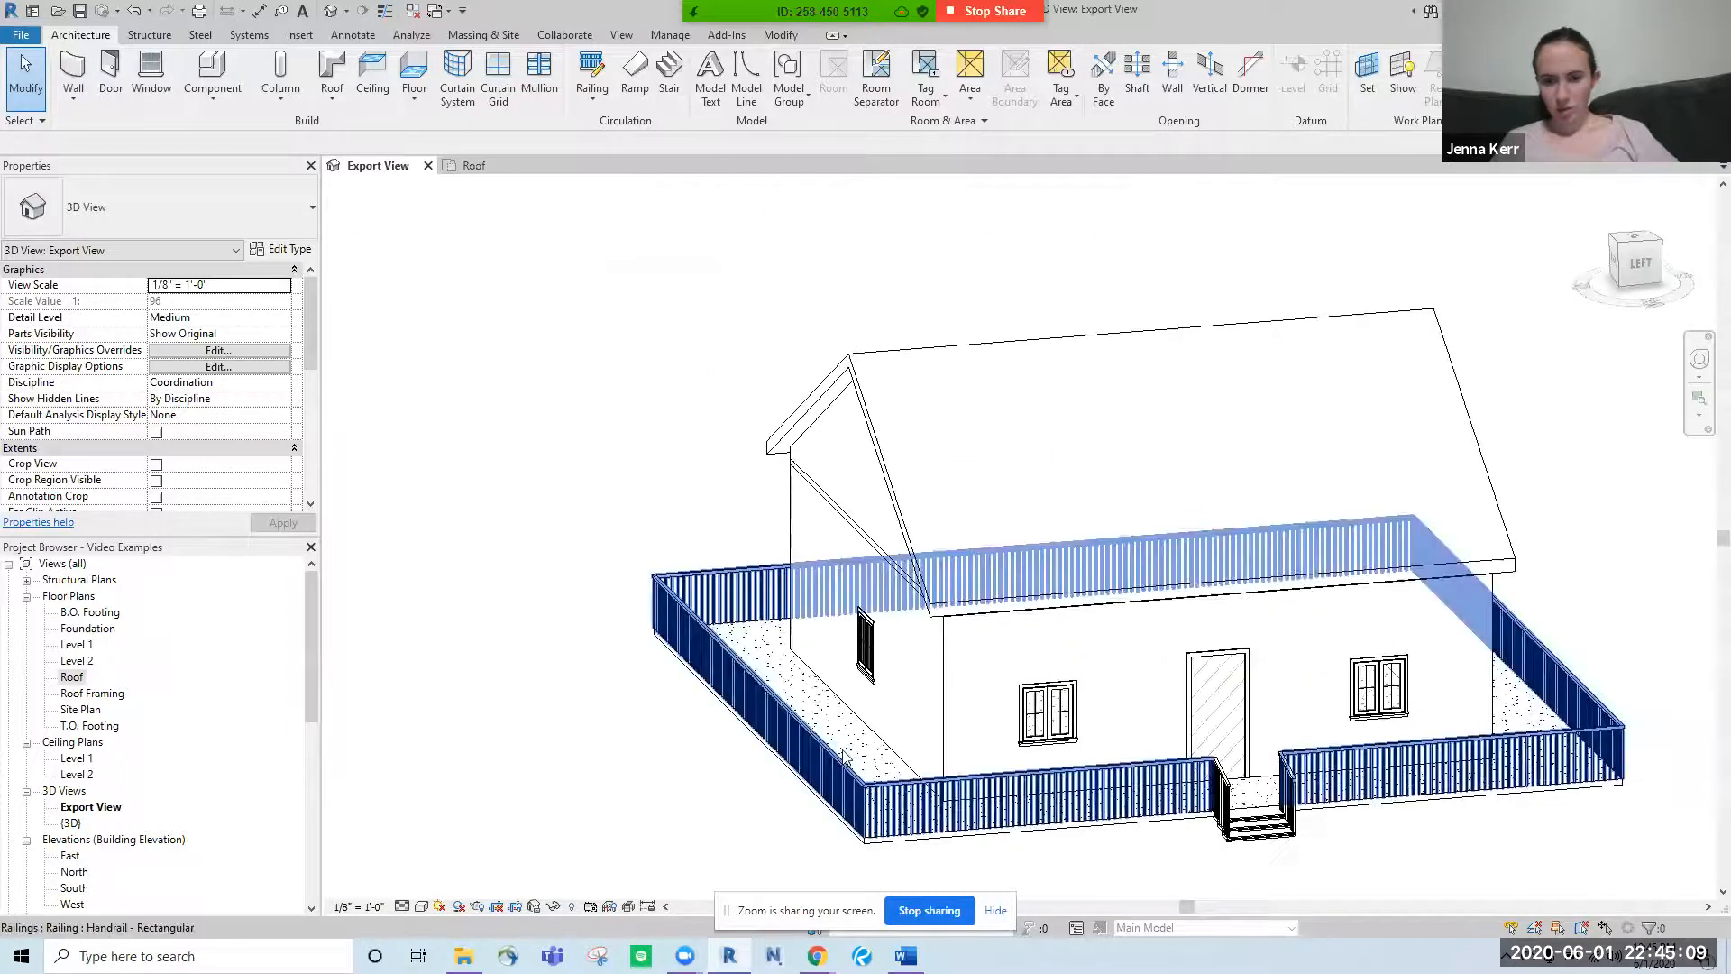
left_click(889, 837)
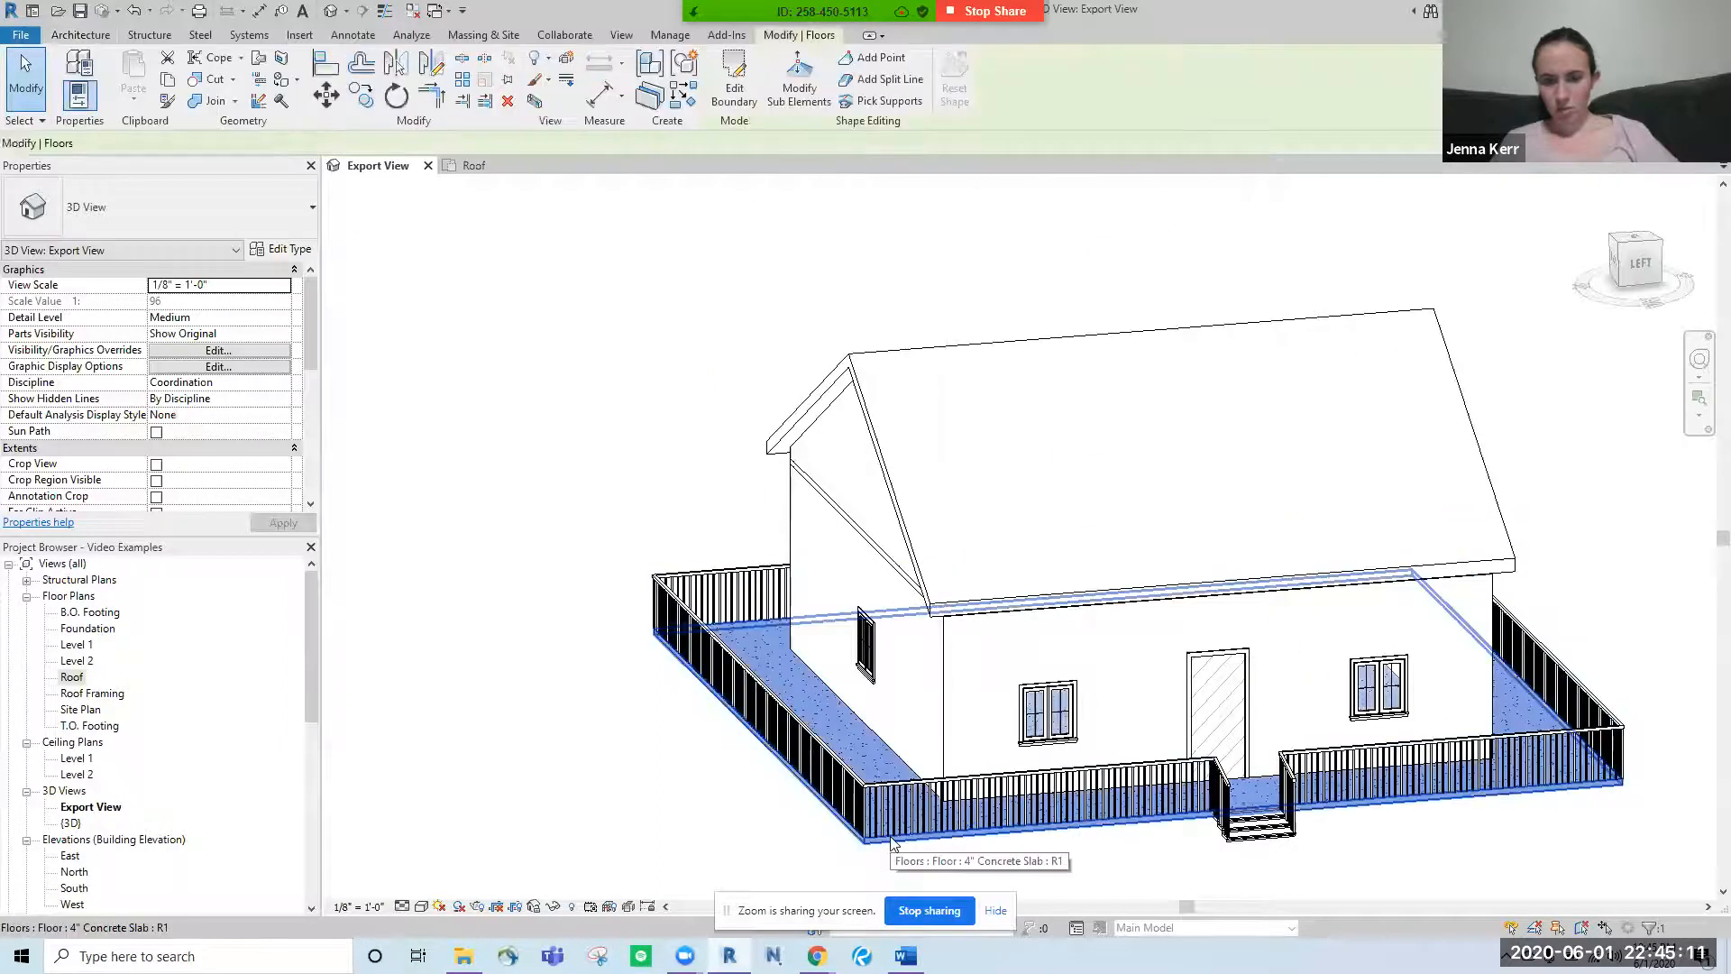
left_click(281, 248)
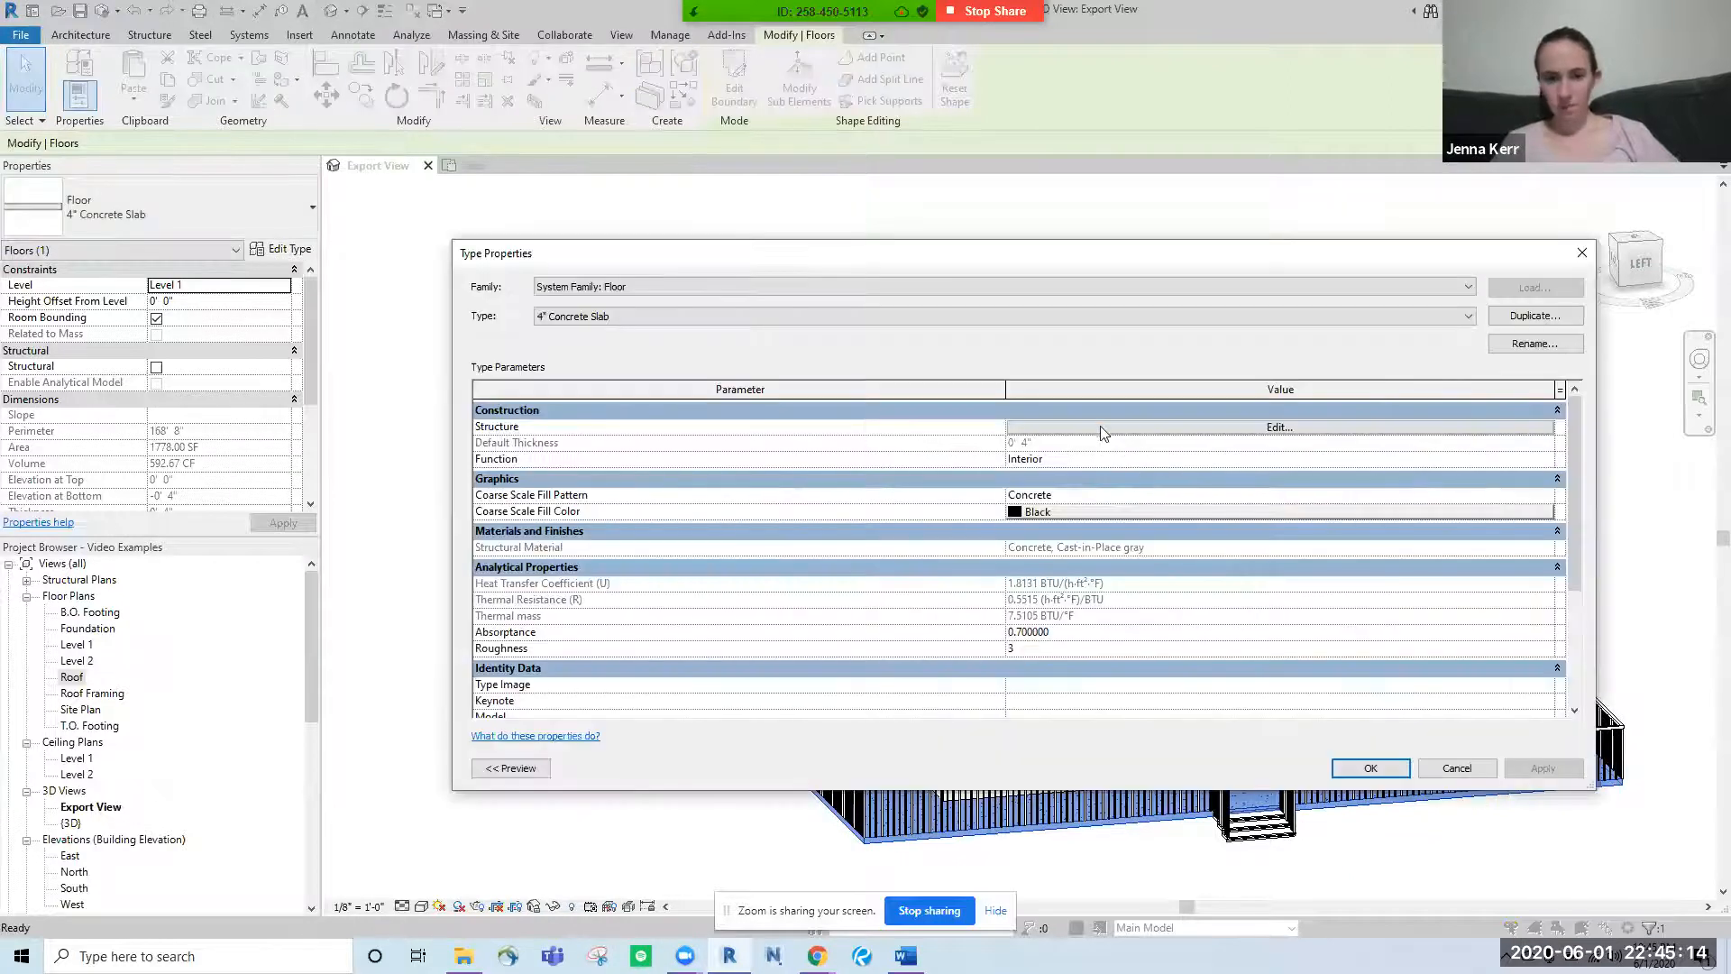
left_click(1104, 509)
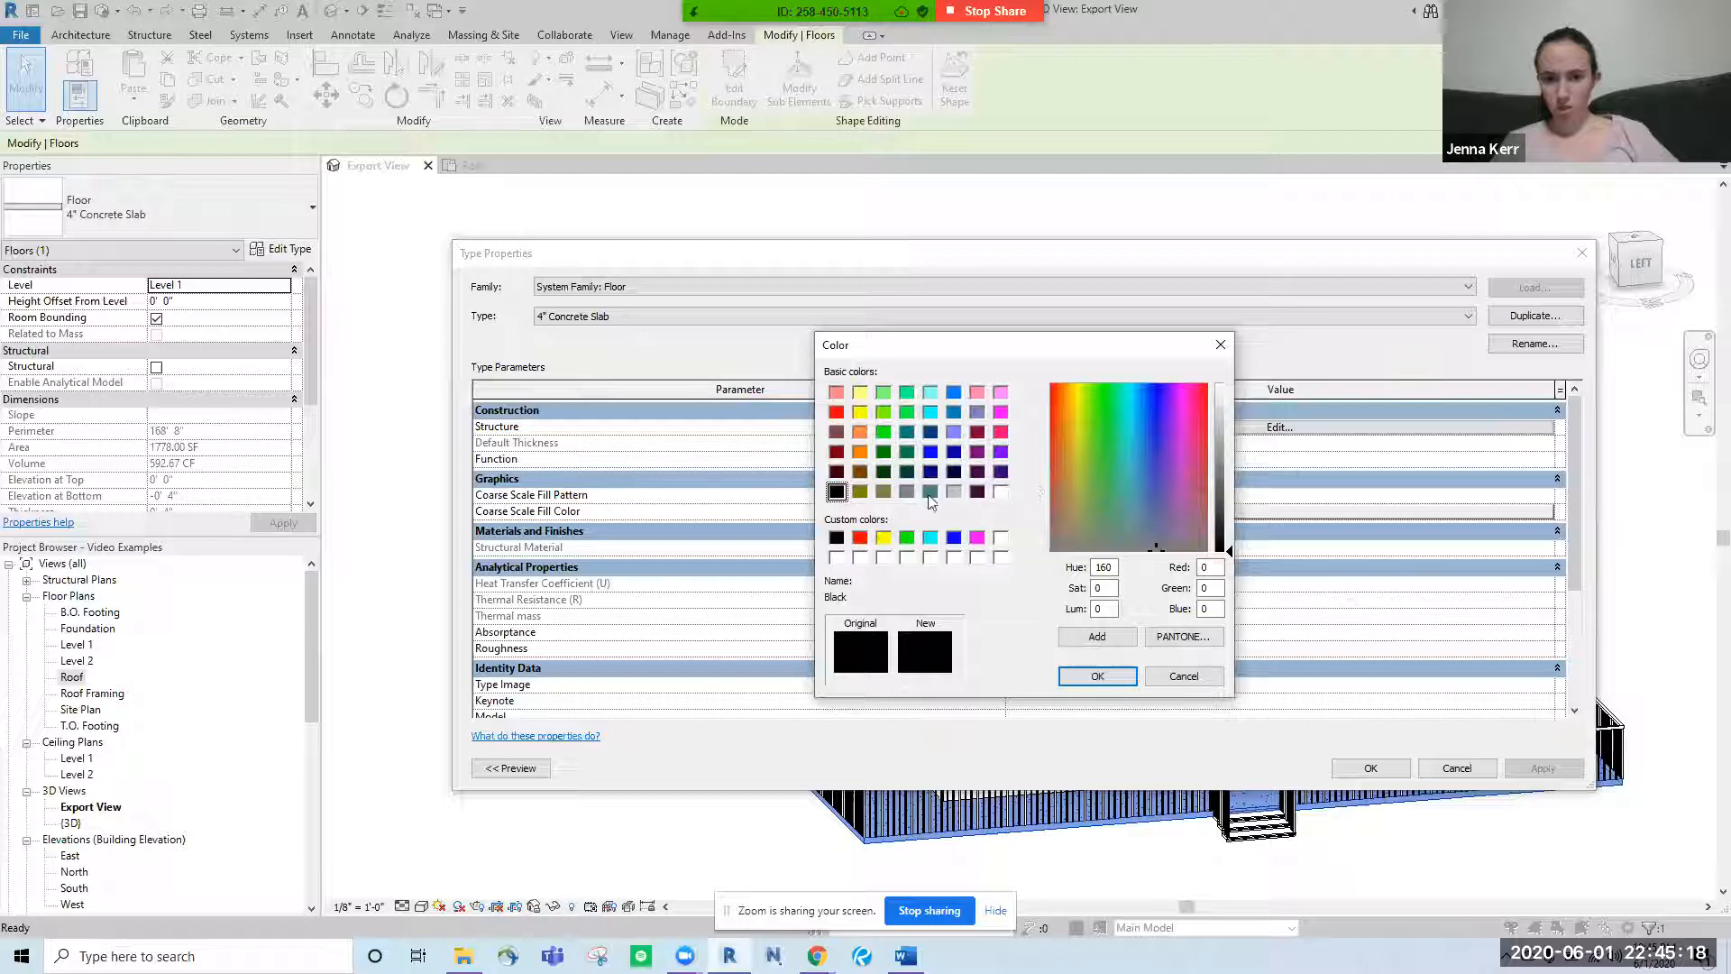
left_click(954, 491)
left_click(1223, 444)
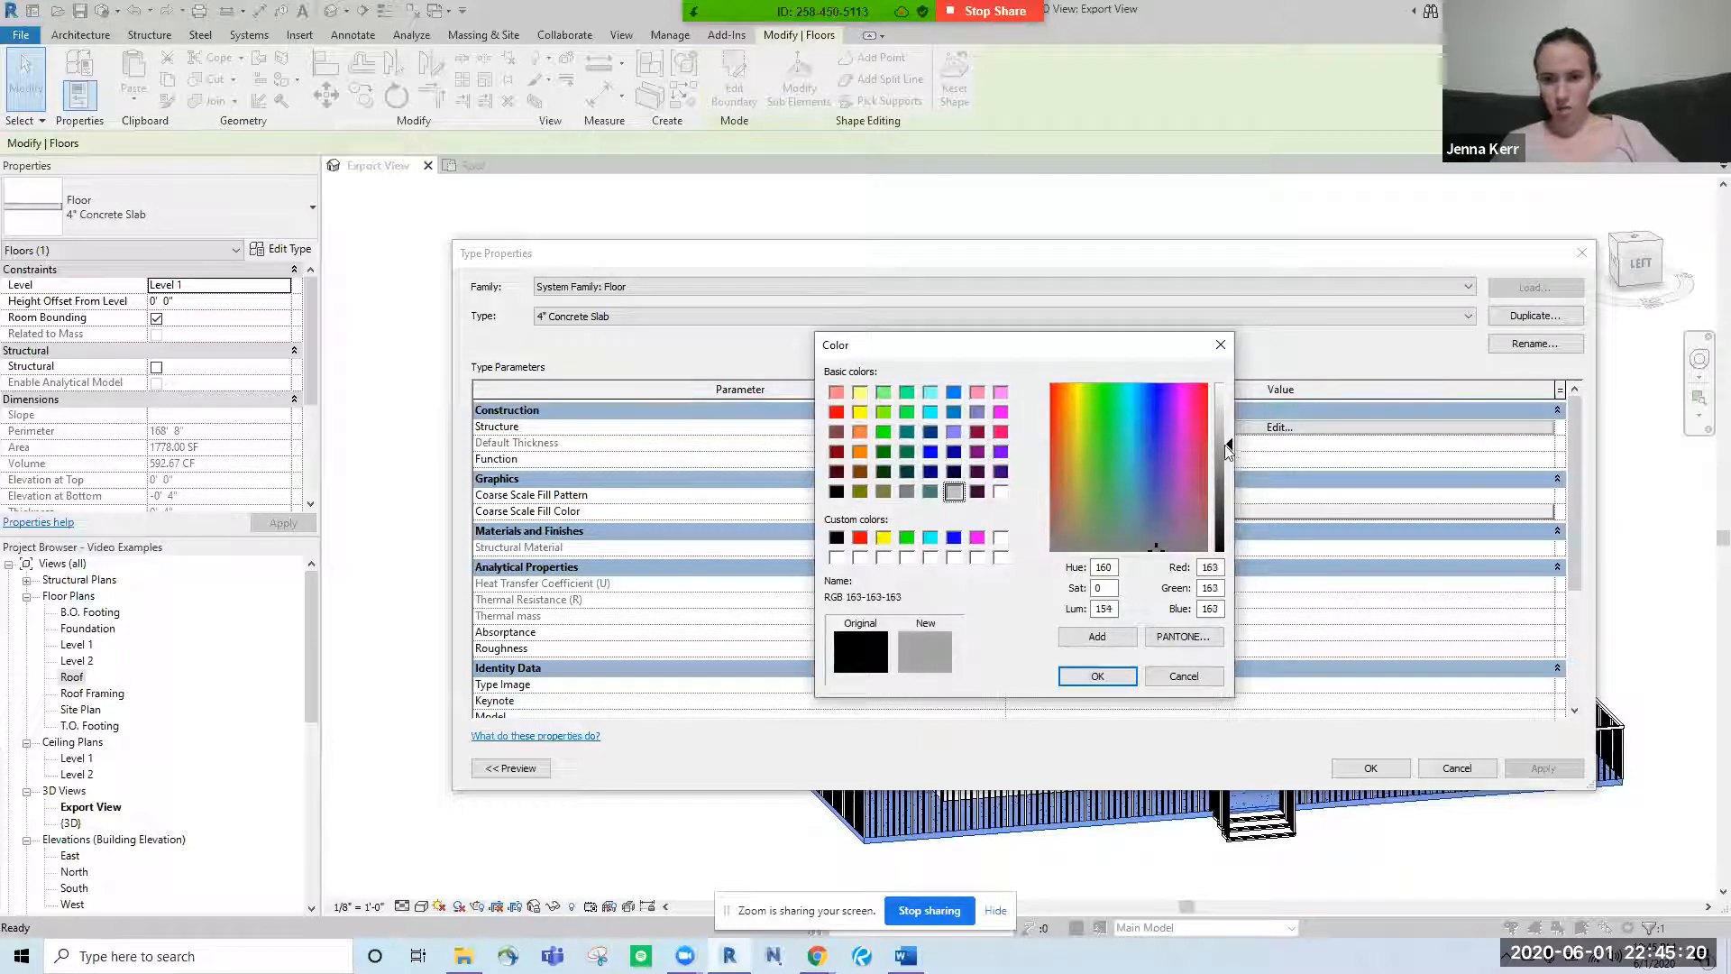
left_click(1097, 677)
- Look through the drafting fill patterns for the slab's coarse scale fill, keep Concrete, accept the floor type's properties and deselect the slab
left_click(1042, 499)
left_click(1547, 496)
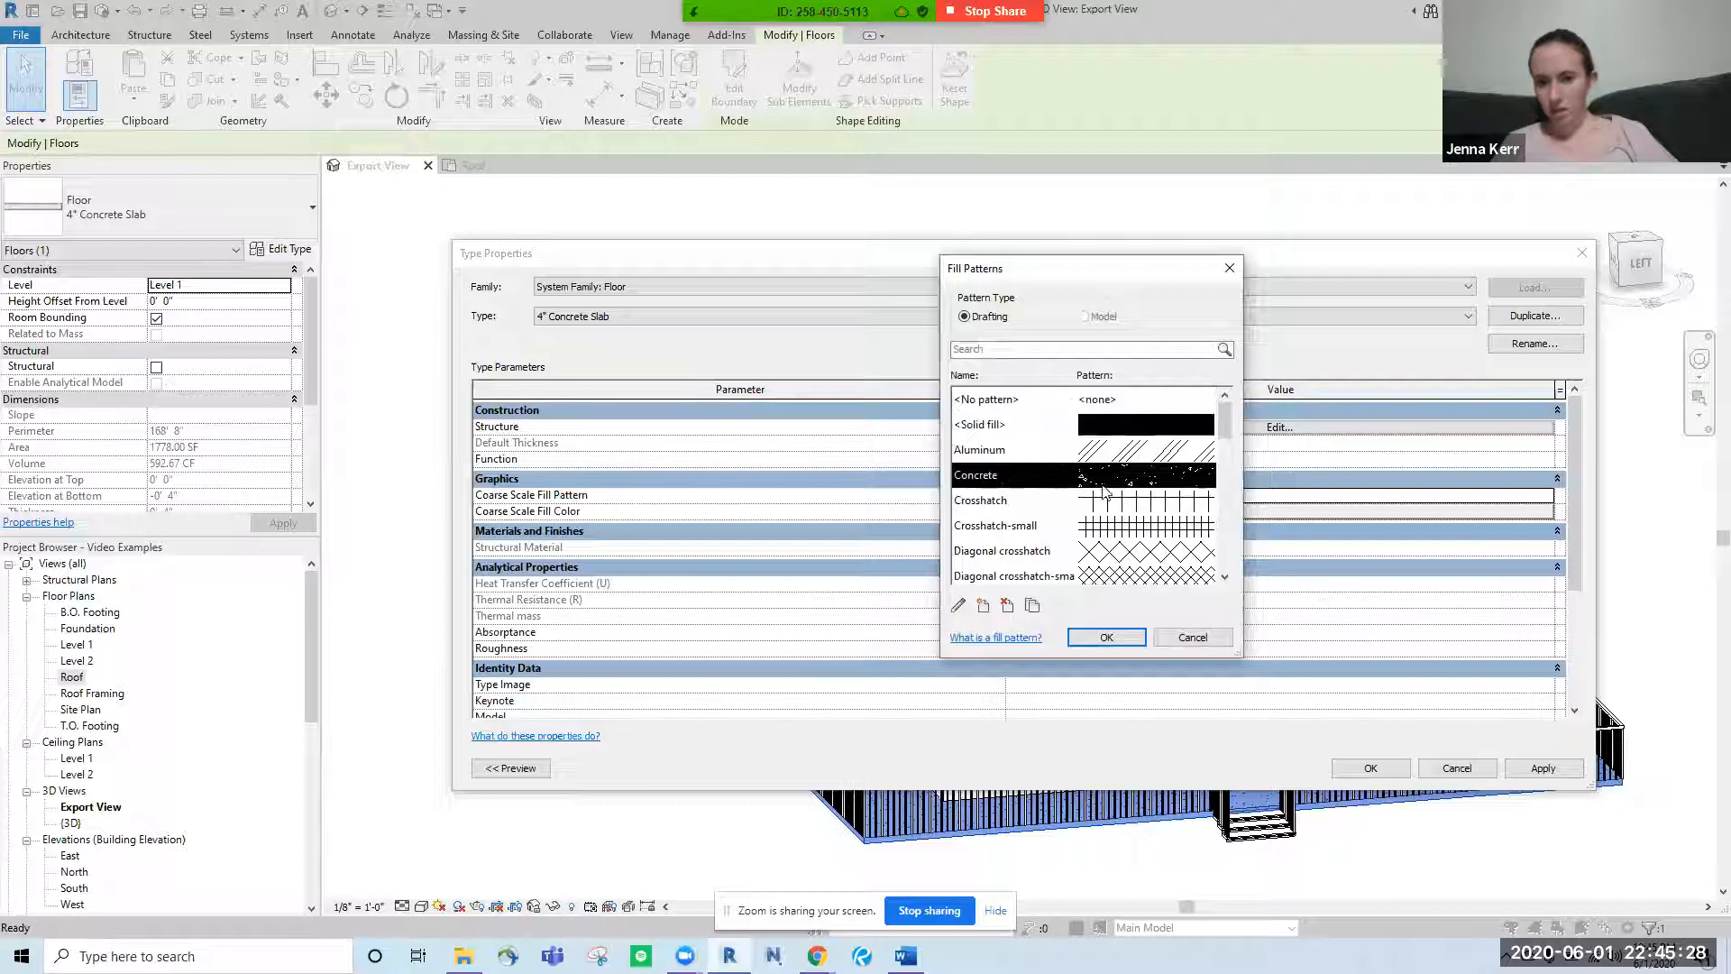
scroll(1109, 481, "down", 4)
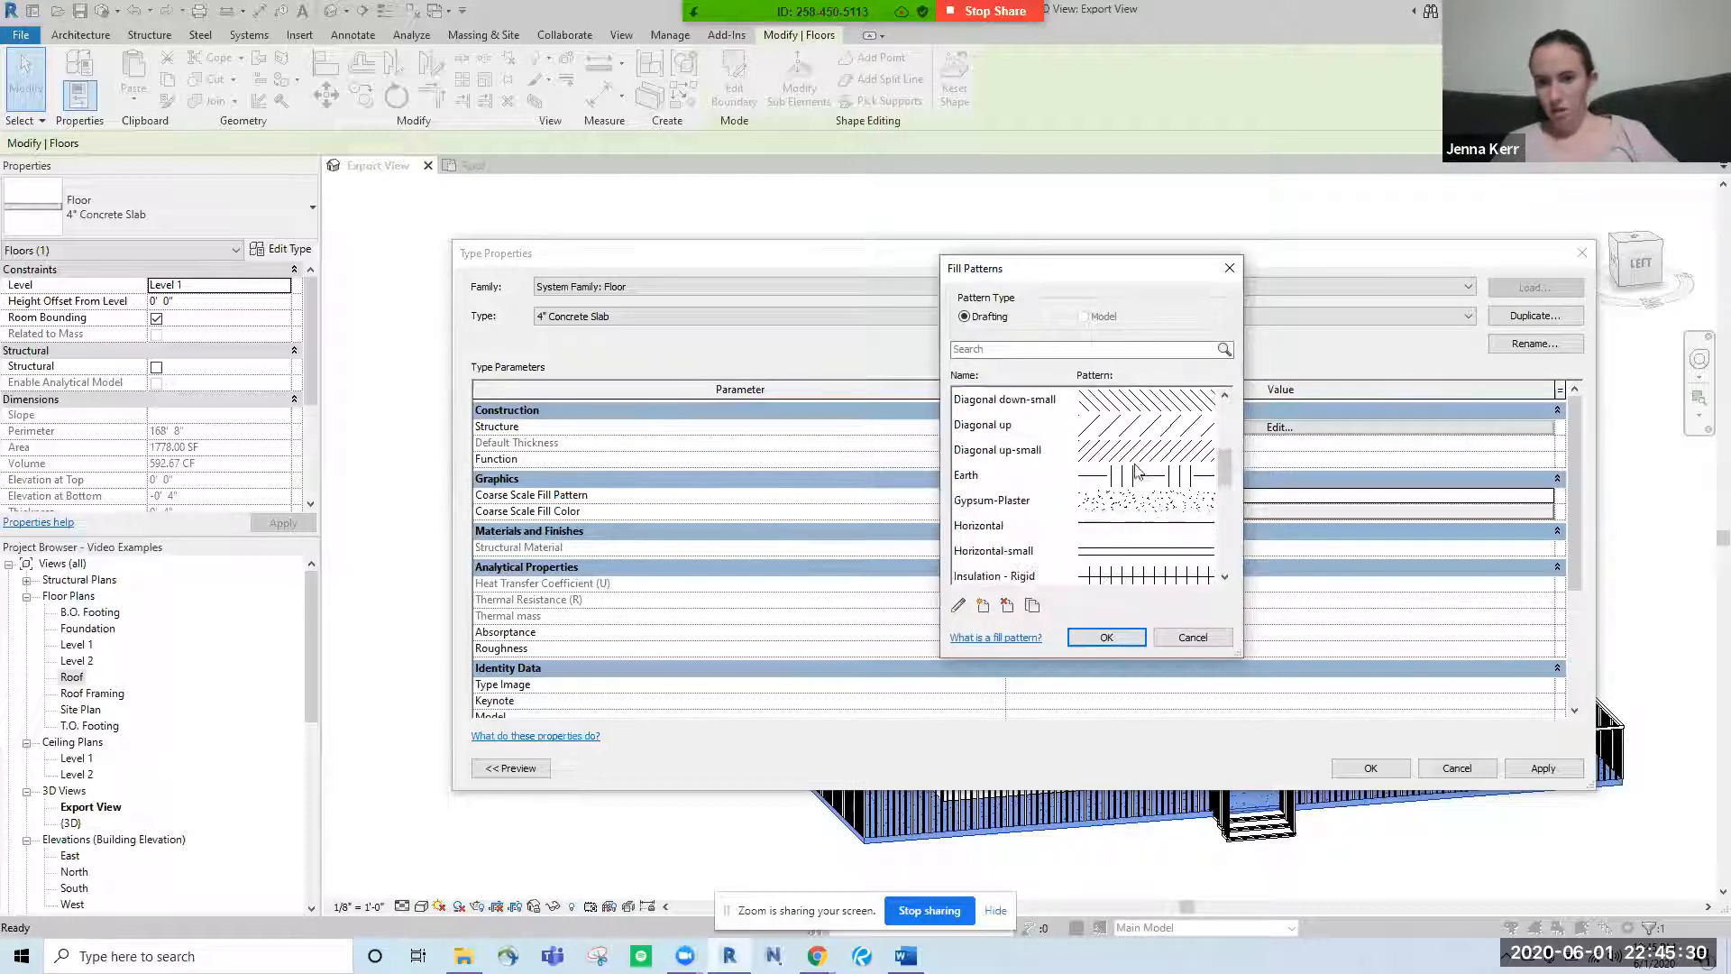
scroll(1123, 451, "down", 2)
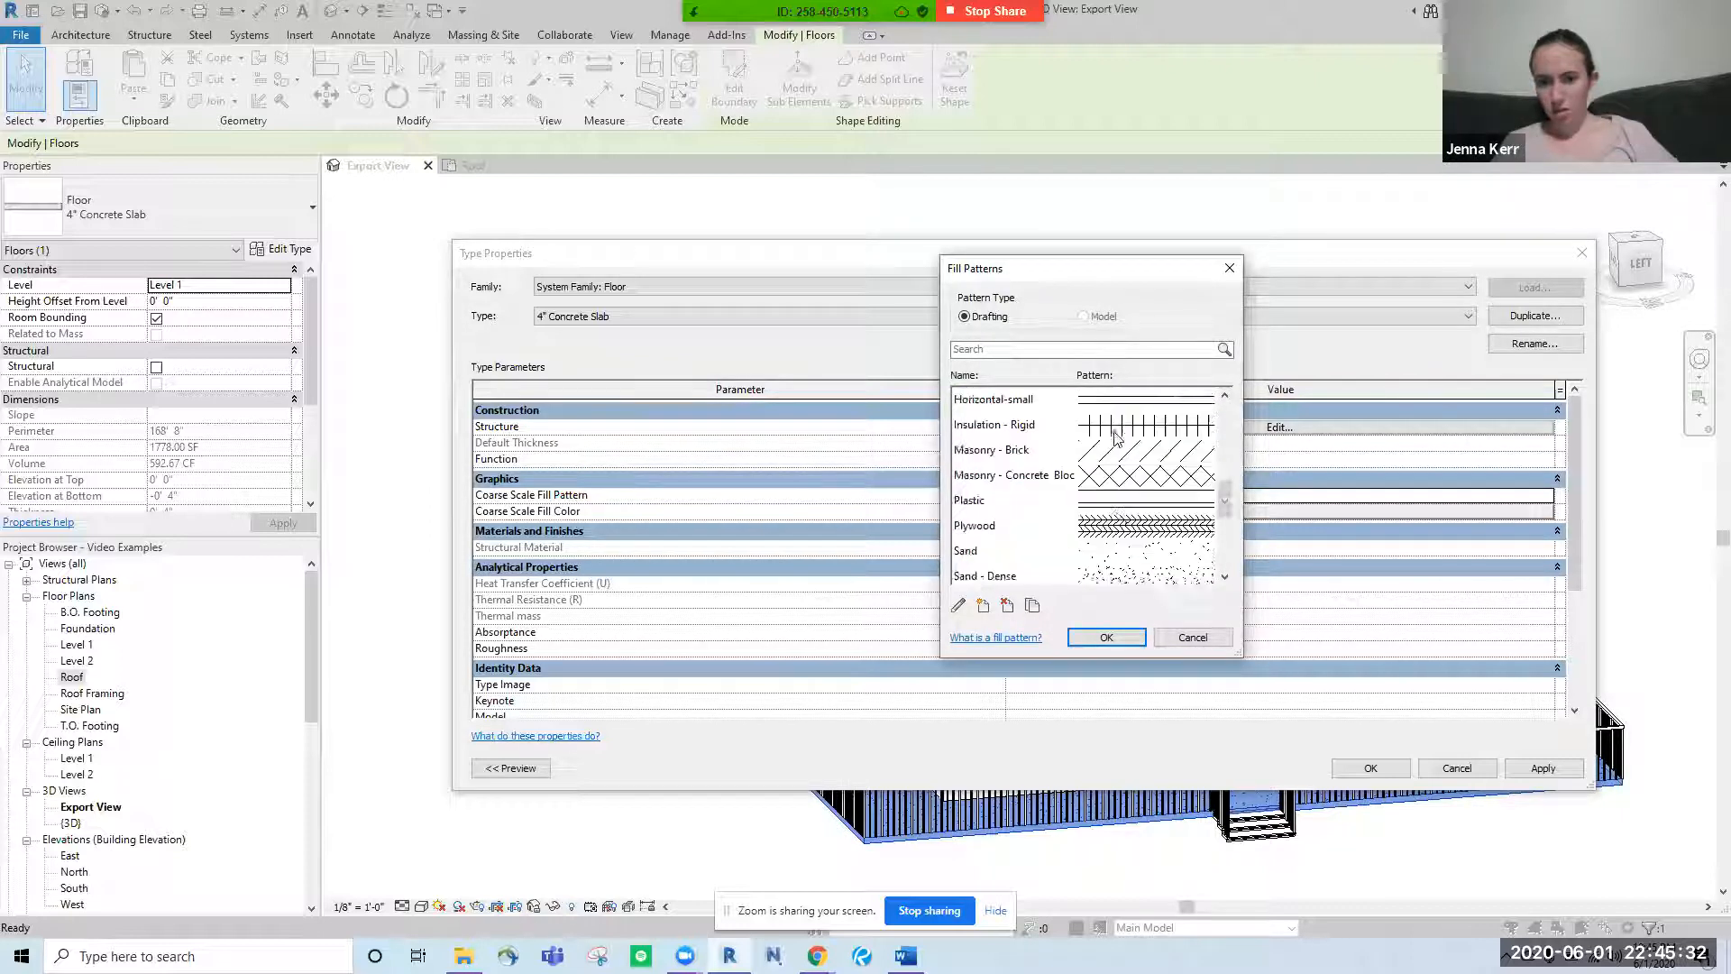
scroll(1112, 482, "down", 3)
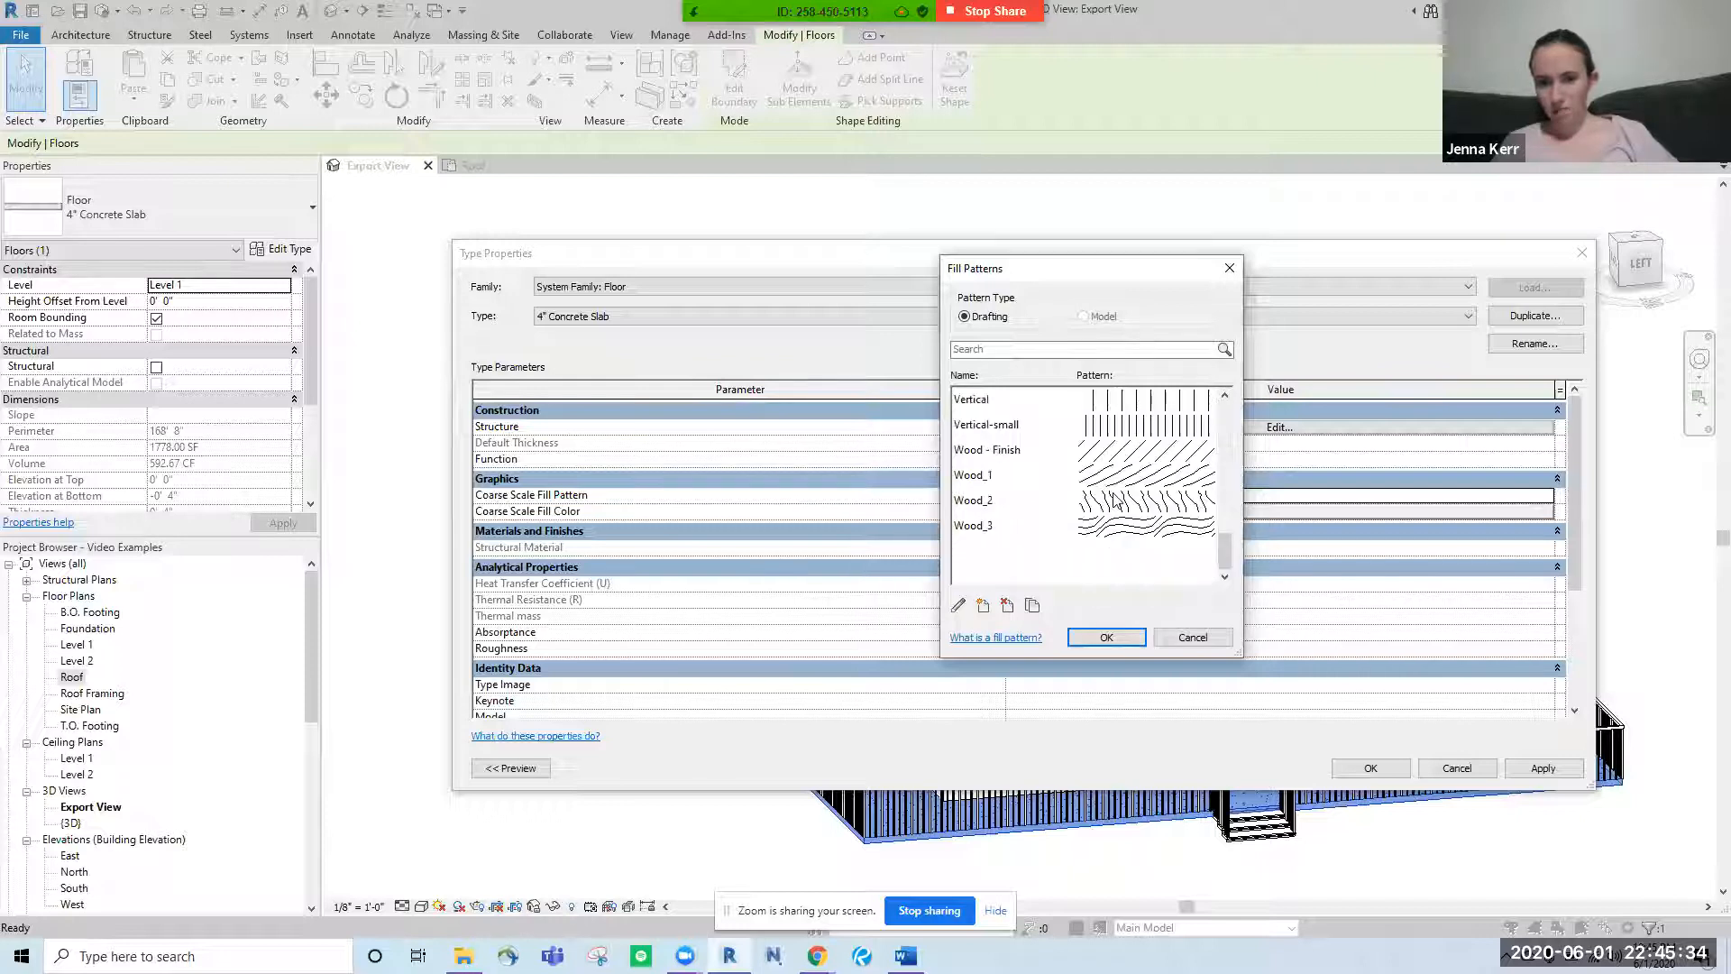
scroll(1118, 503, "up", 10)
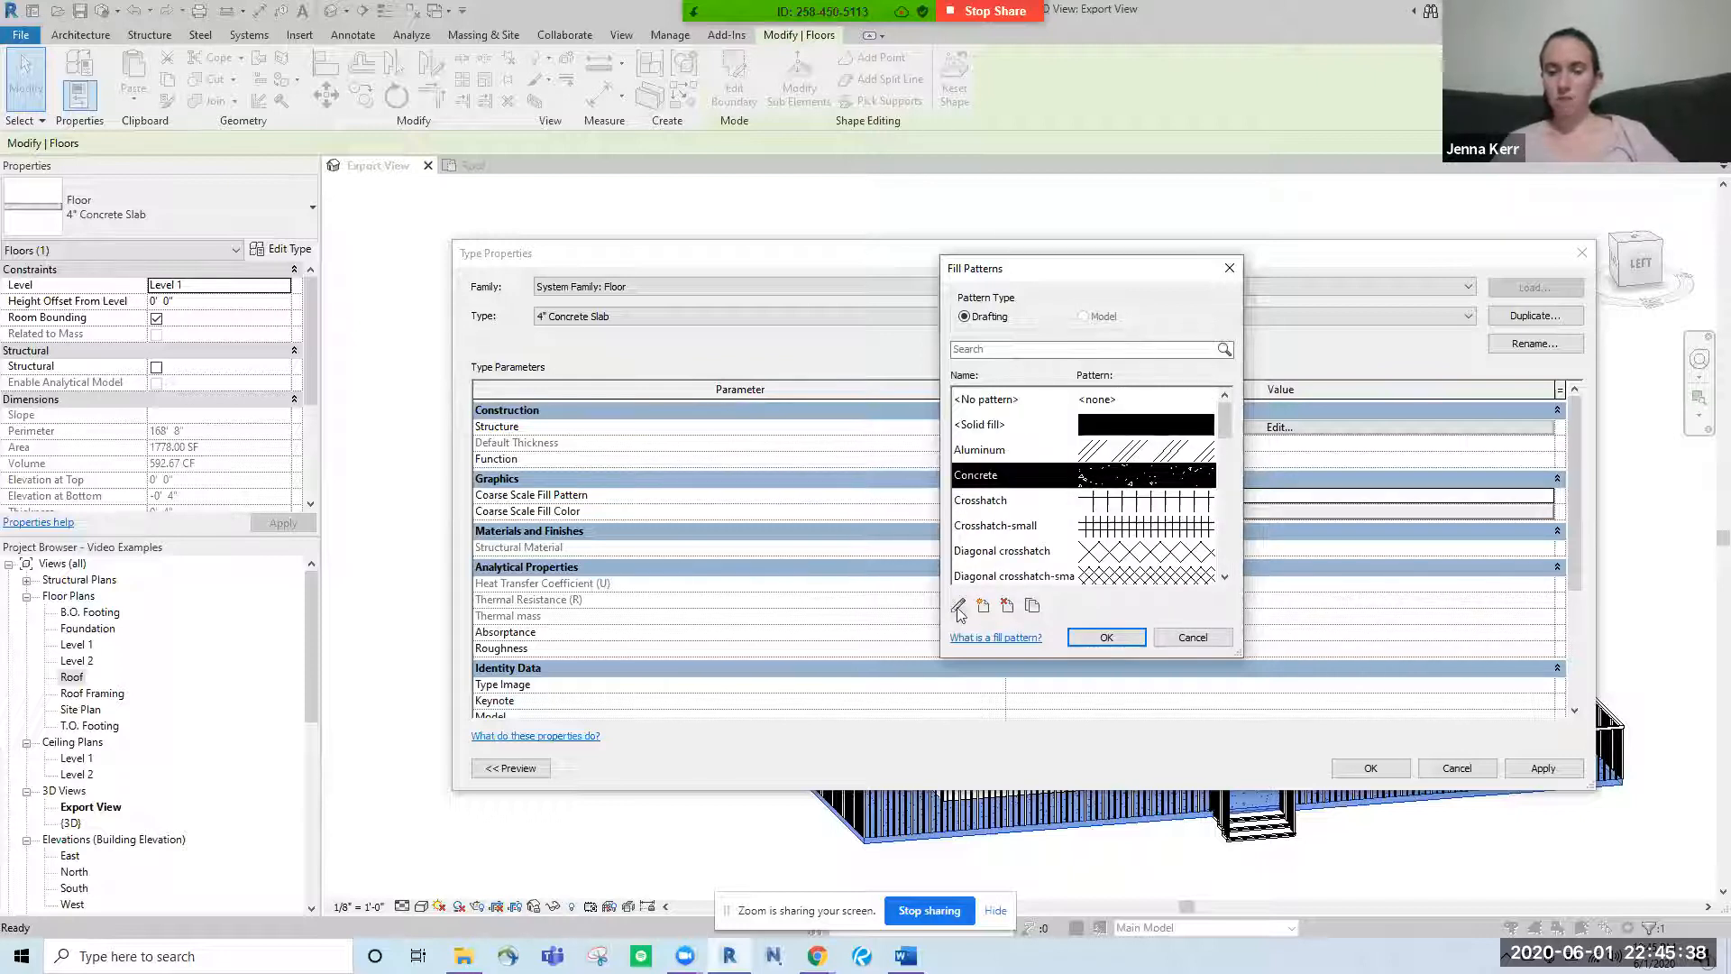
left_click(1107, 638)
left_click(1370, 767)
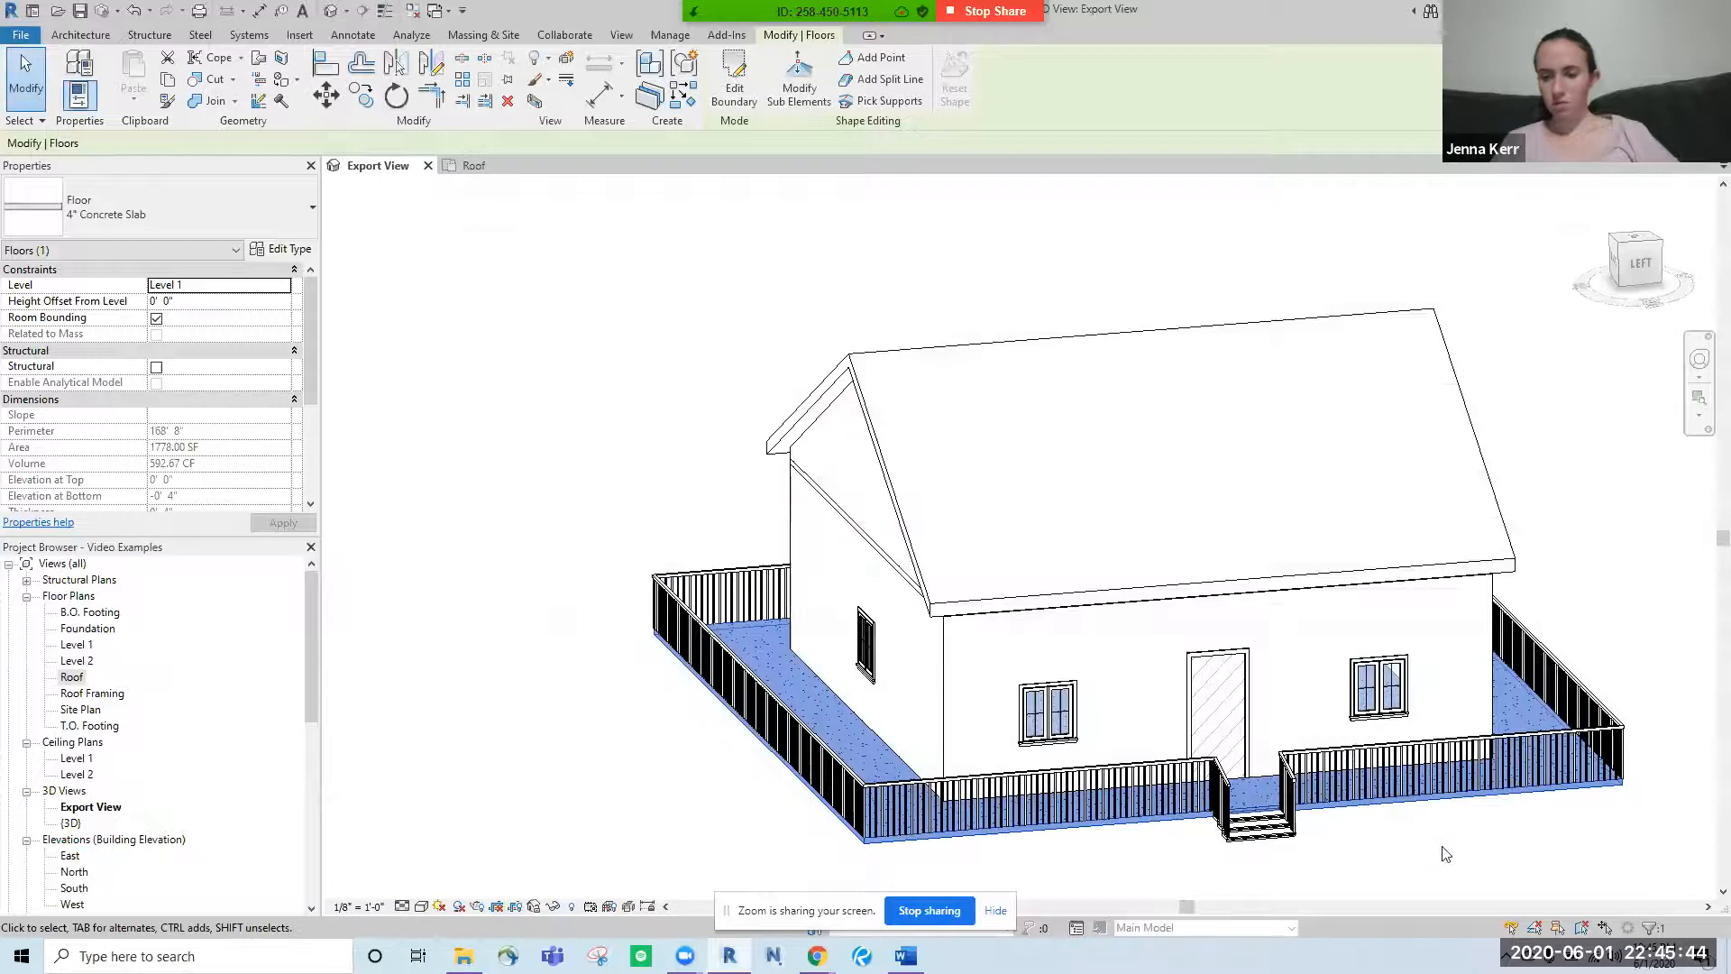
left_click(1446, 852)
- Set the Coarse Scale Fill Pattern of the front wall's Generic - 8" type to the Sand drafting pattern
middle_click_drag(1443, 794, 1360, 737, "shift")
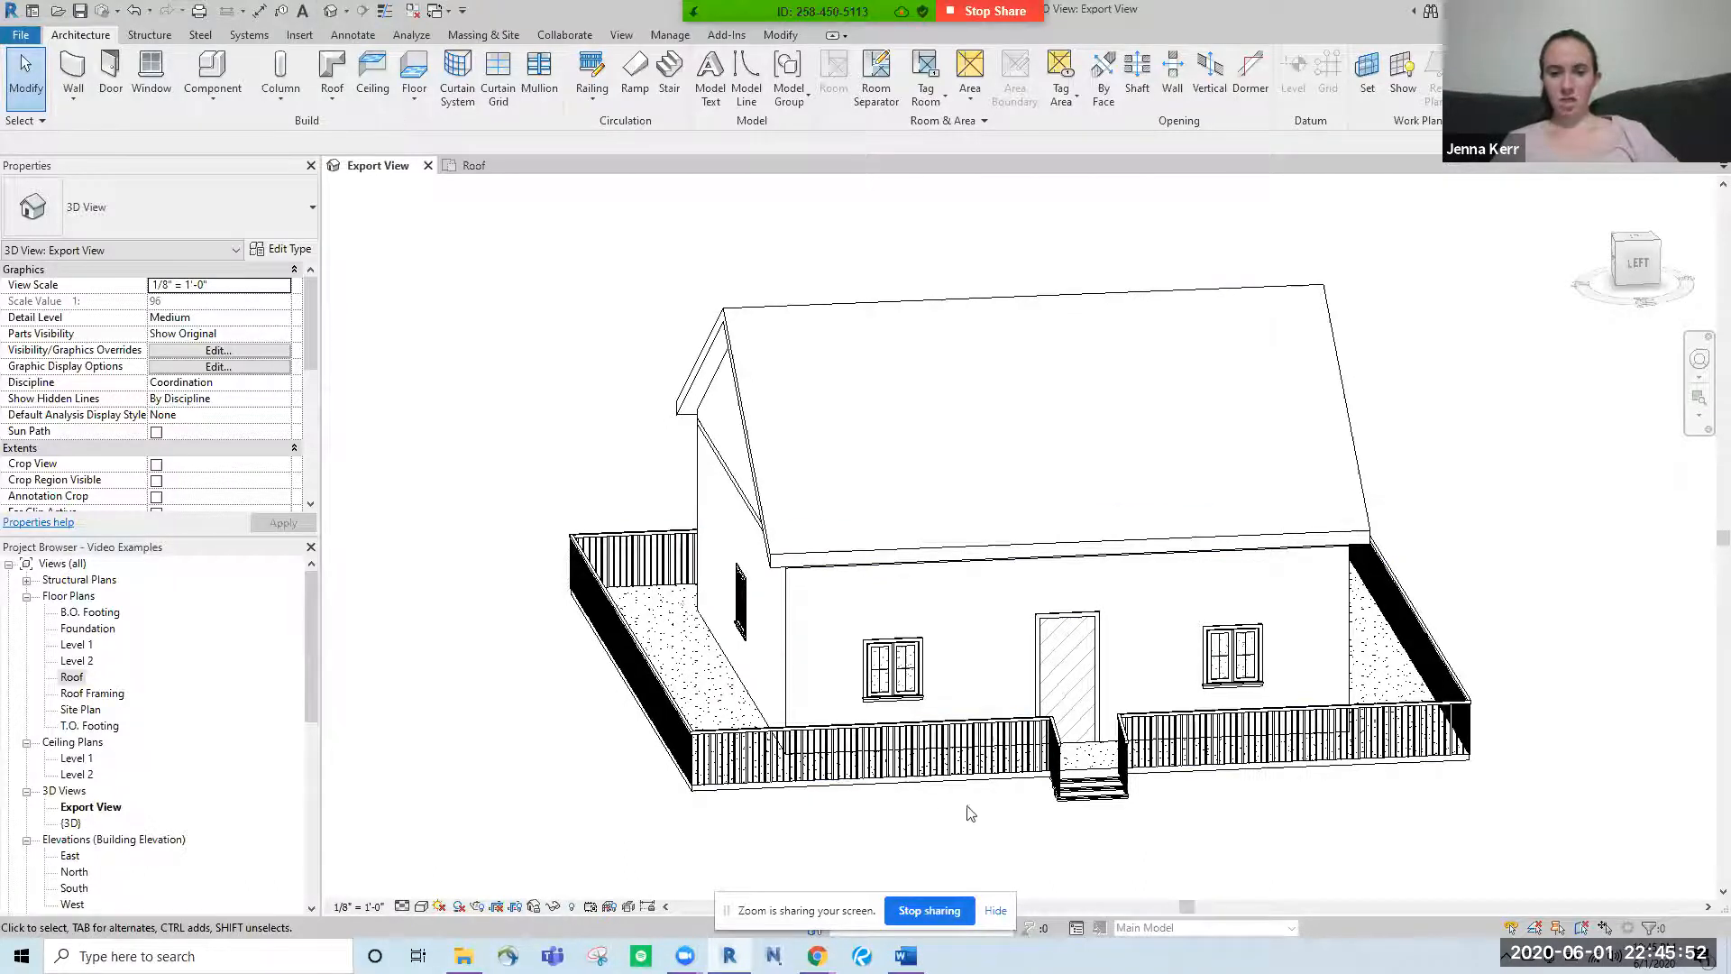
middle_click_drag(1015, 813, 730, 689, "shift")
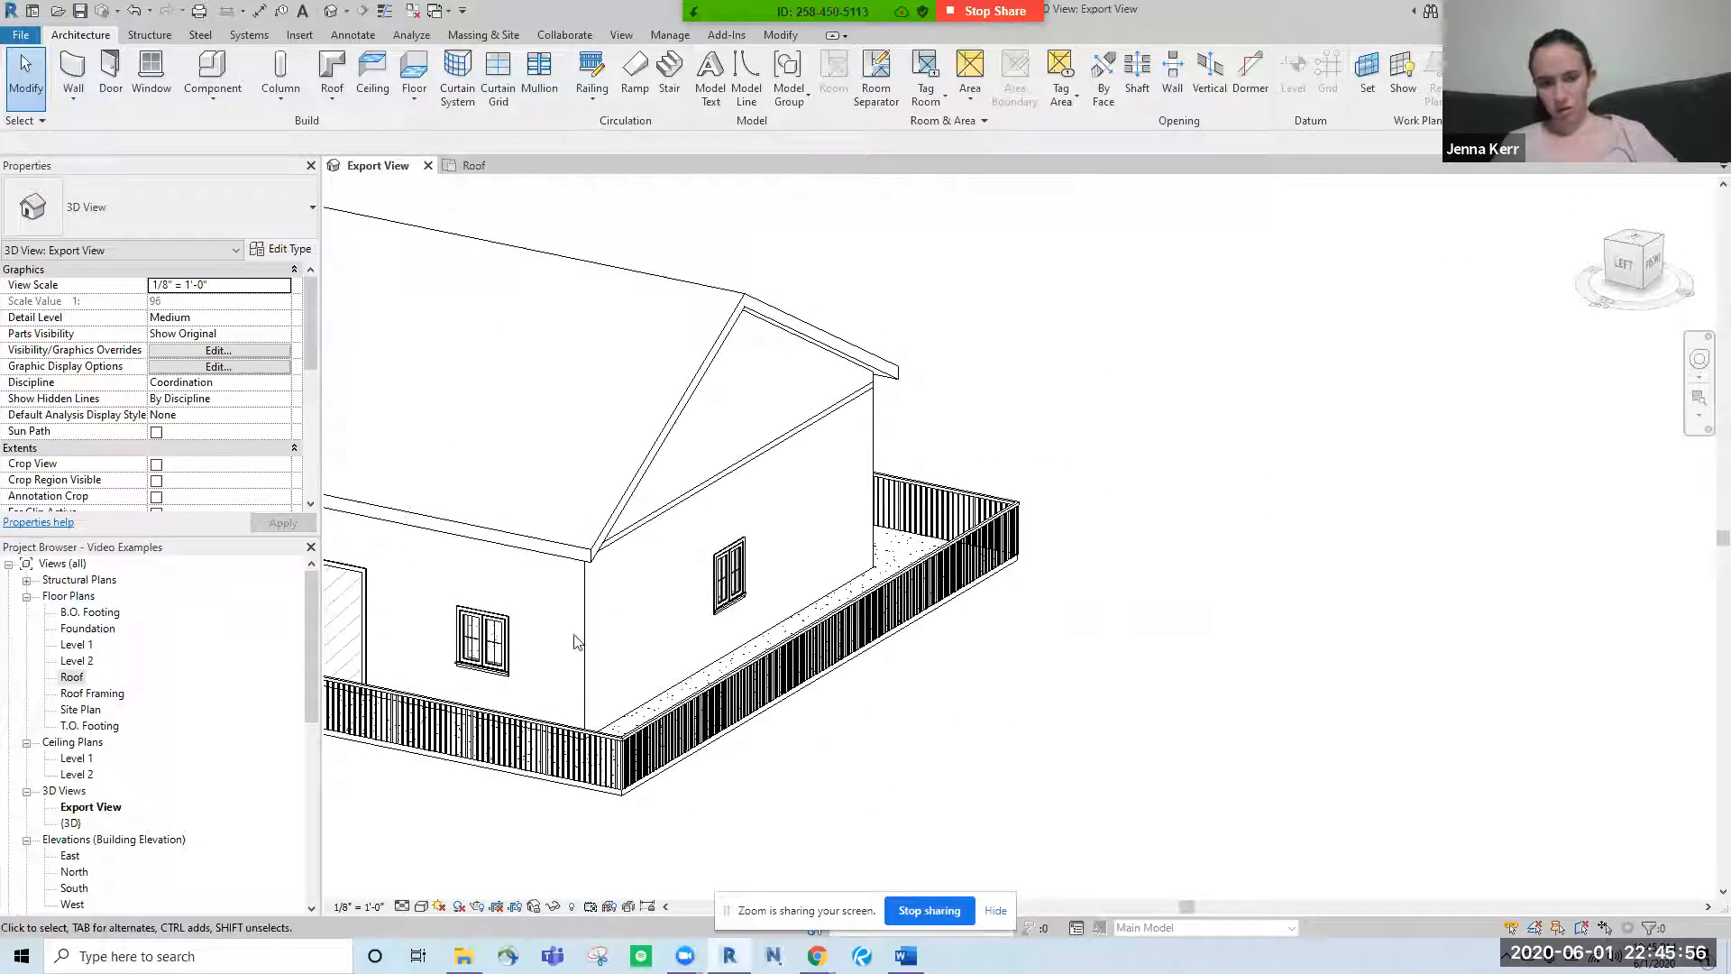
left_click(581, 622)
middle_click_drag(639, 783, 669, 735, "shift")
left_click(277, 249)
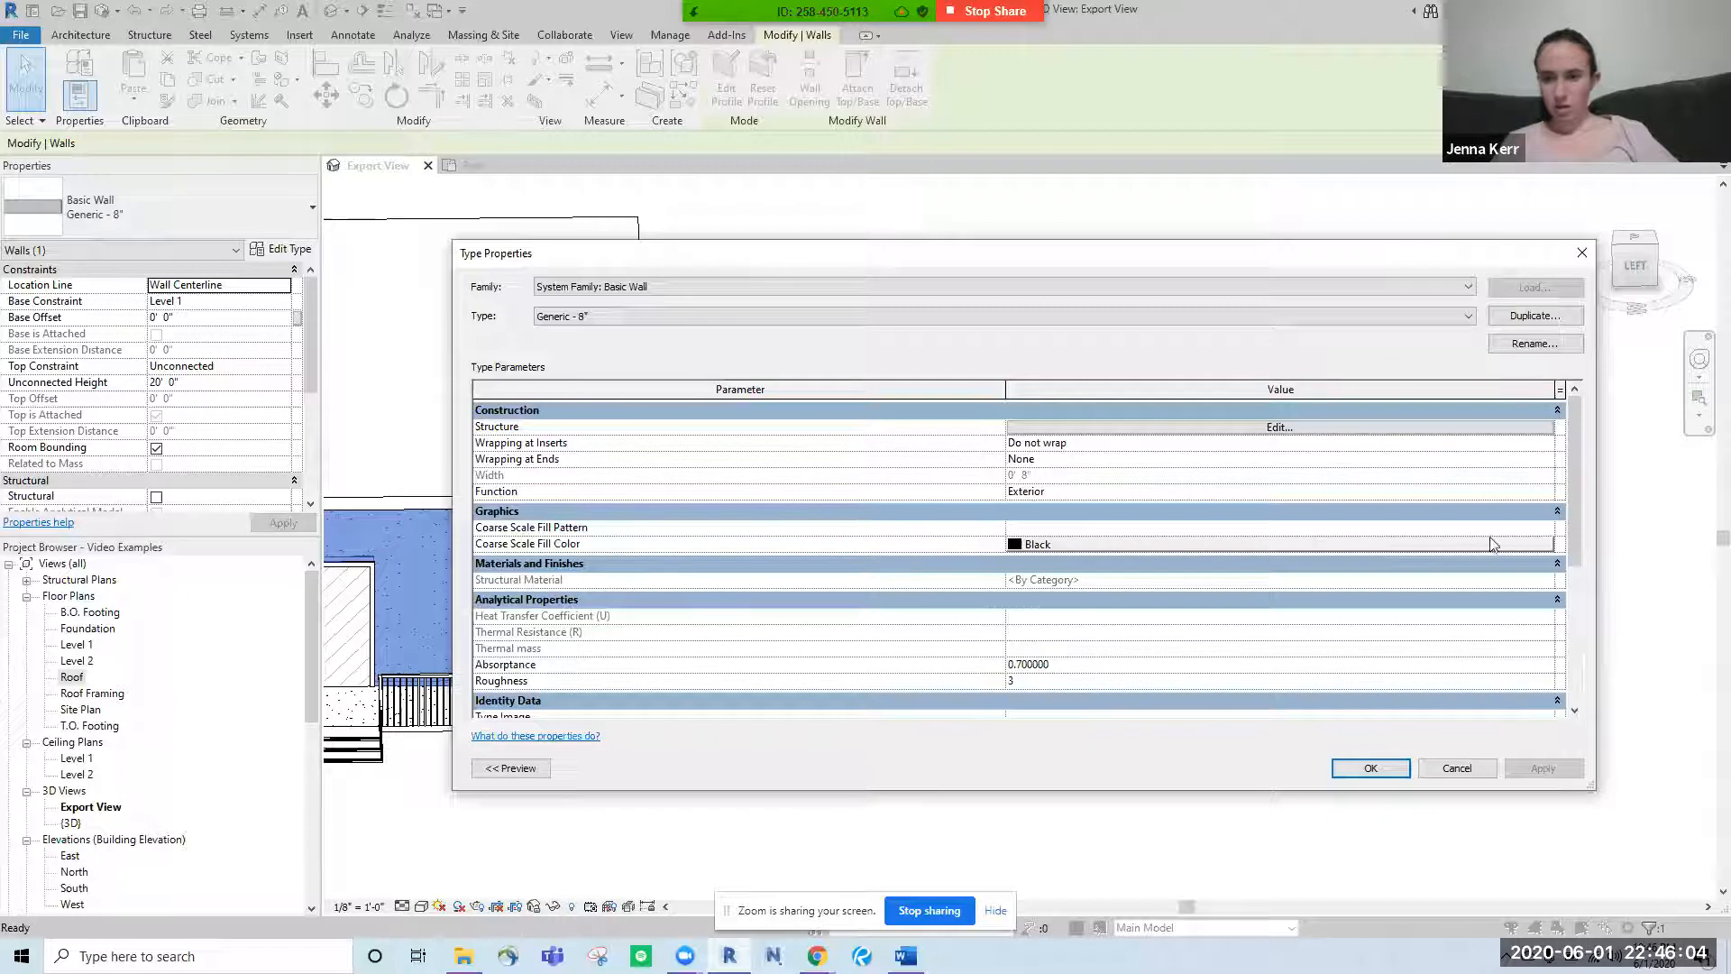
left_click(1545, 527)
left_click(1548, 527)
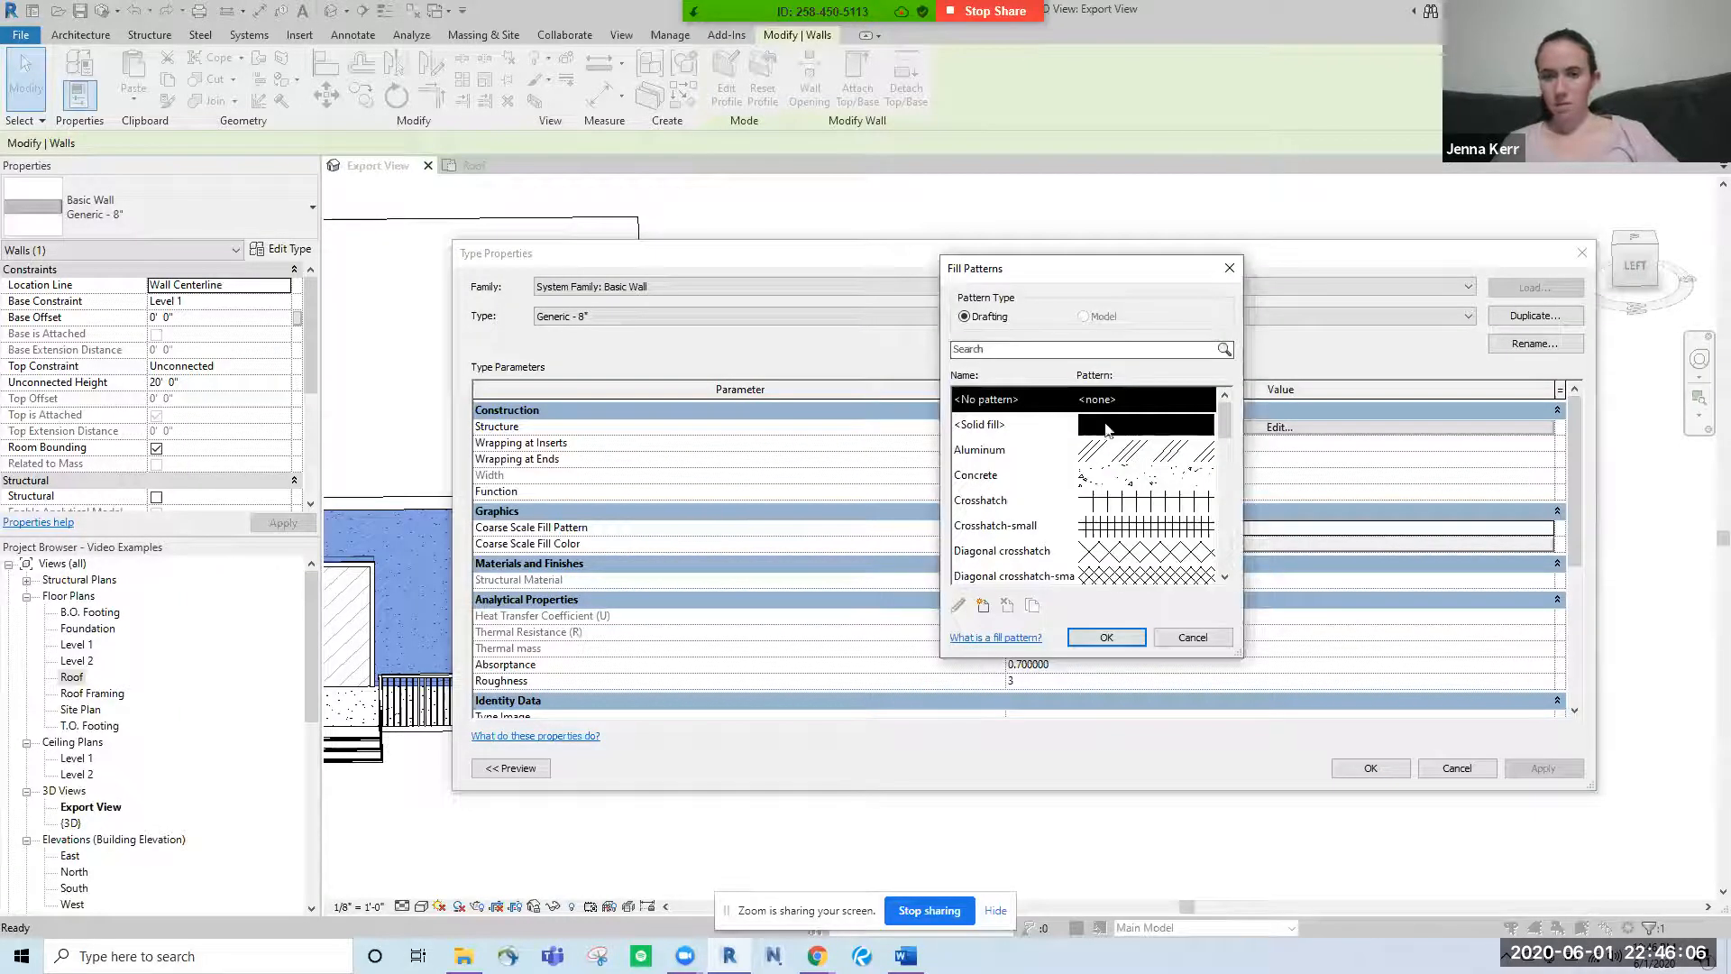
scroll(1143, 534, "down", 1)
scroll(1153, 550, "down", 3)
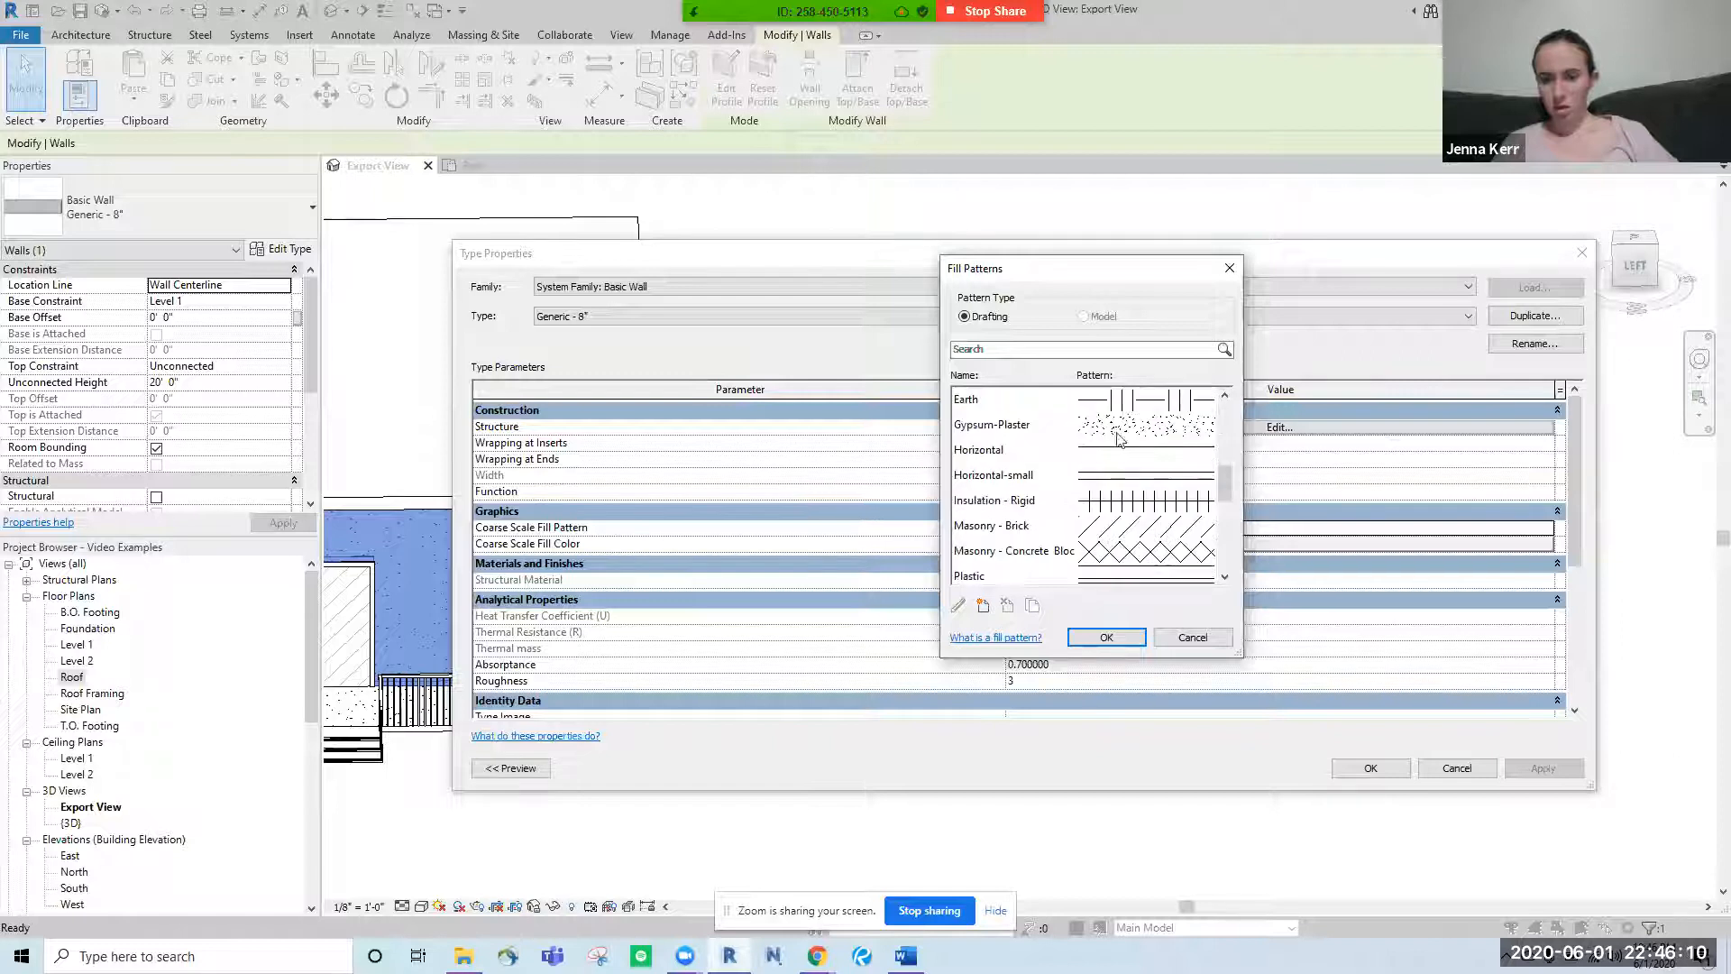
scroll(1141, 514, "down", 1)
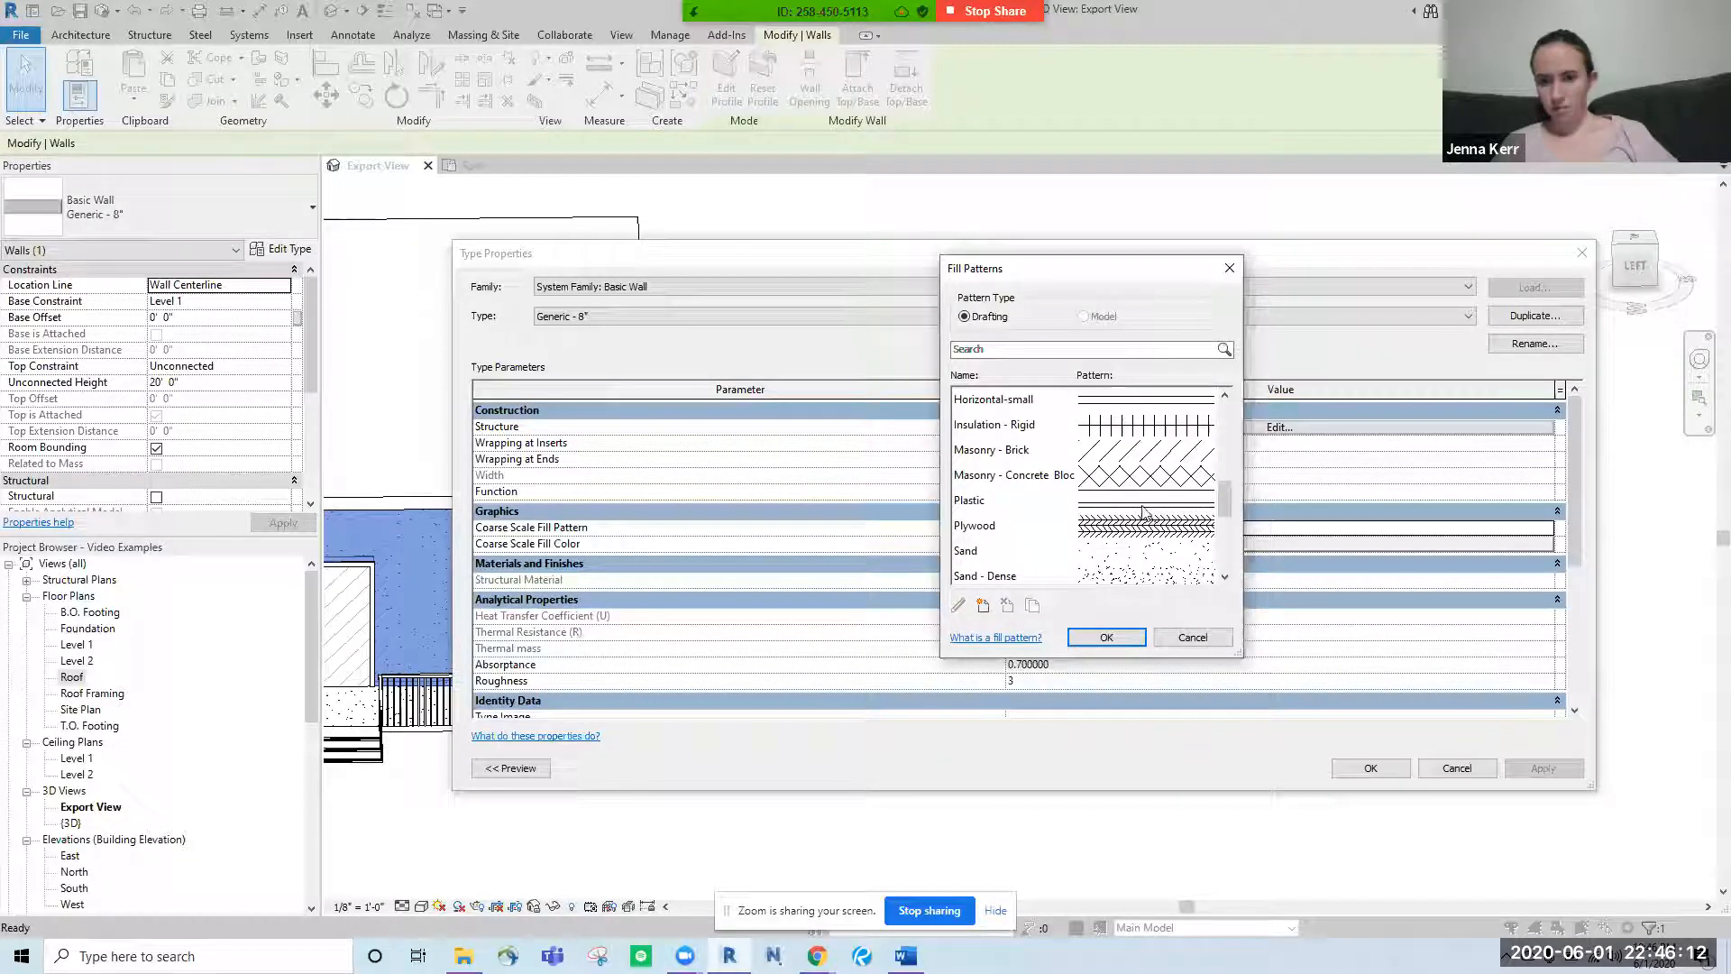
scroll(1145, 532, "down", 1)
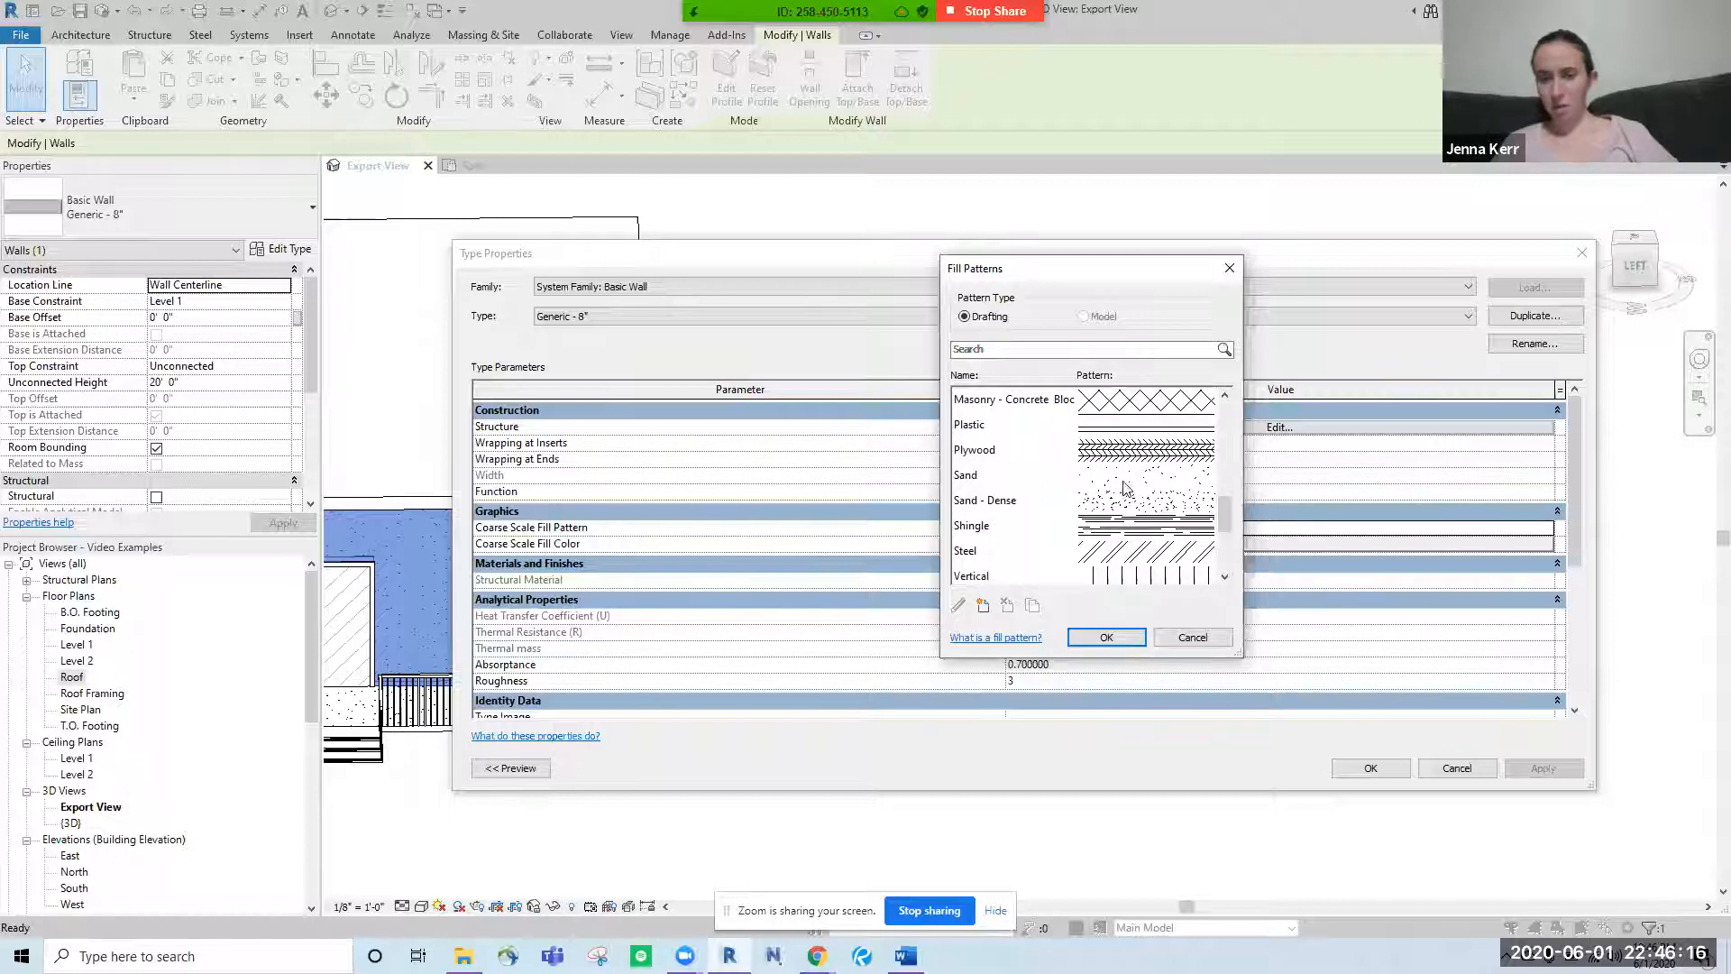
left_click(1127, 484)
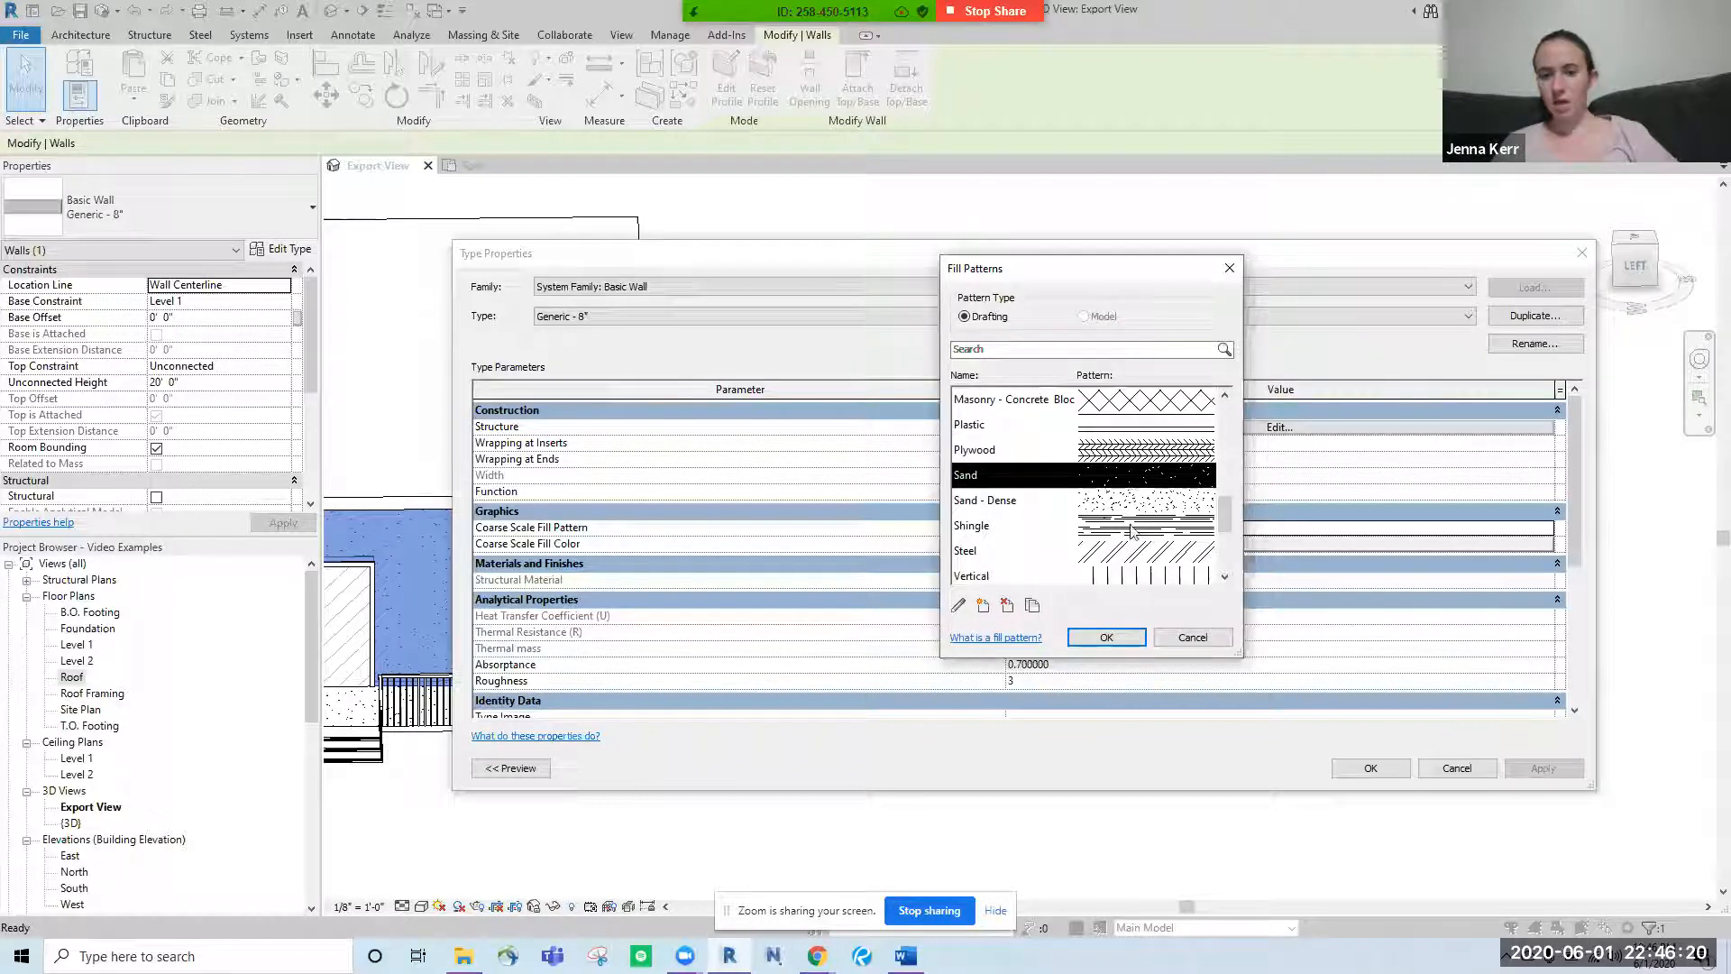
scroll(1140, 528, "down", 3)
left_click(1106, 638)
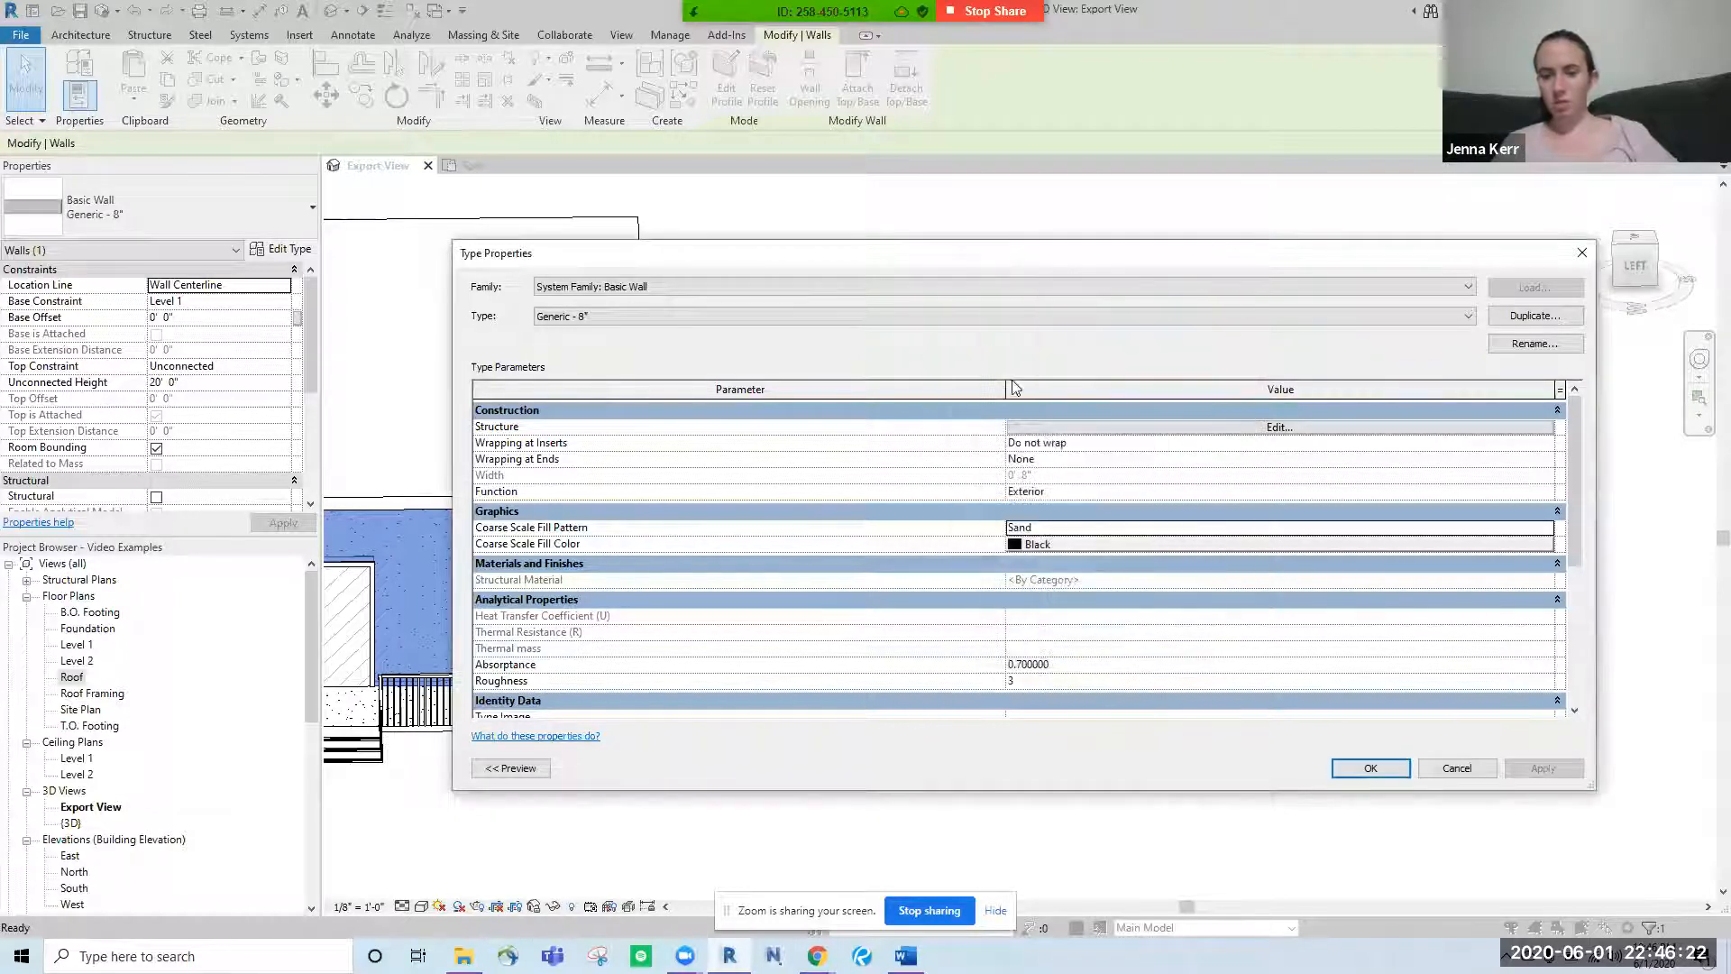
- Set the wall type's Coarse Scale Fill Color to olive, RGB 162-162-081, and accept the type properties
left_click(1405, 545)
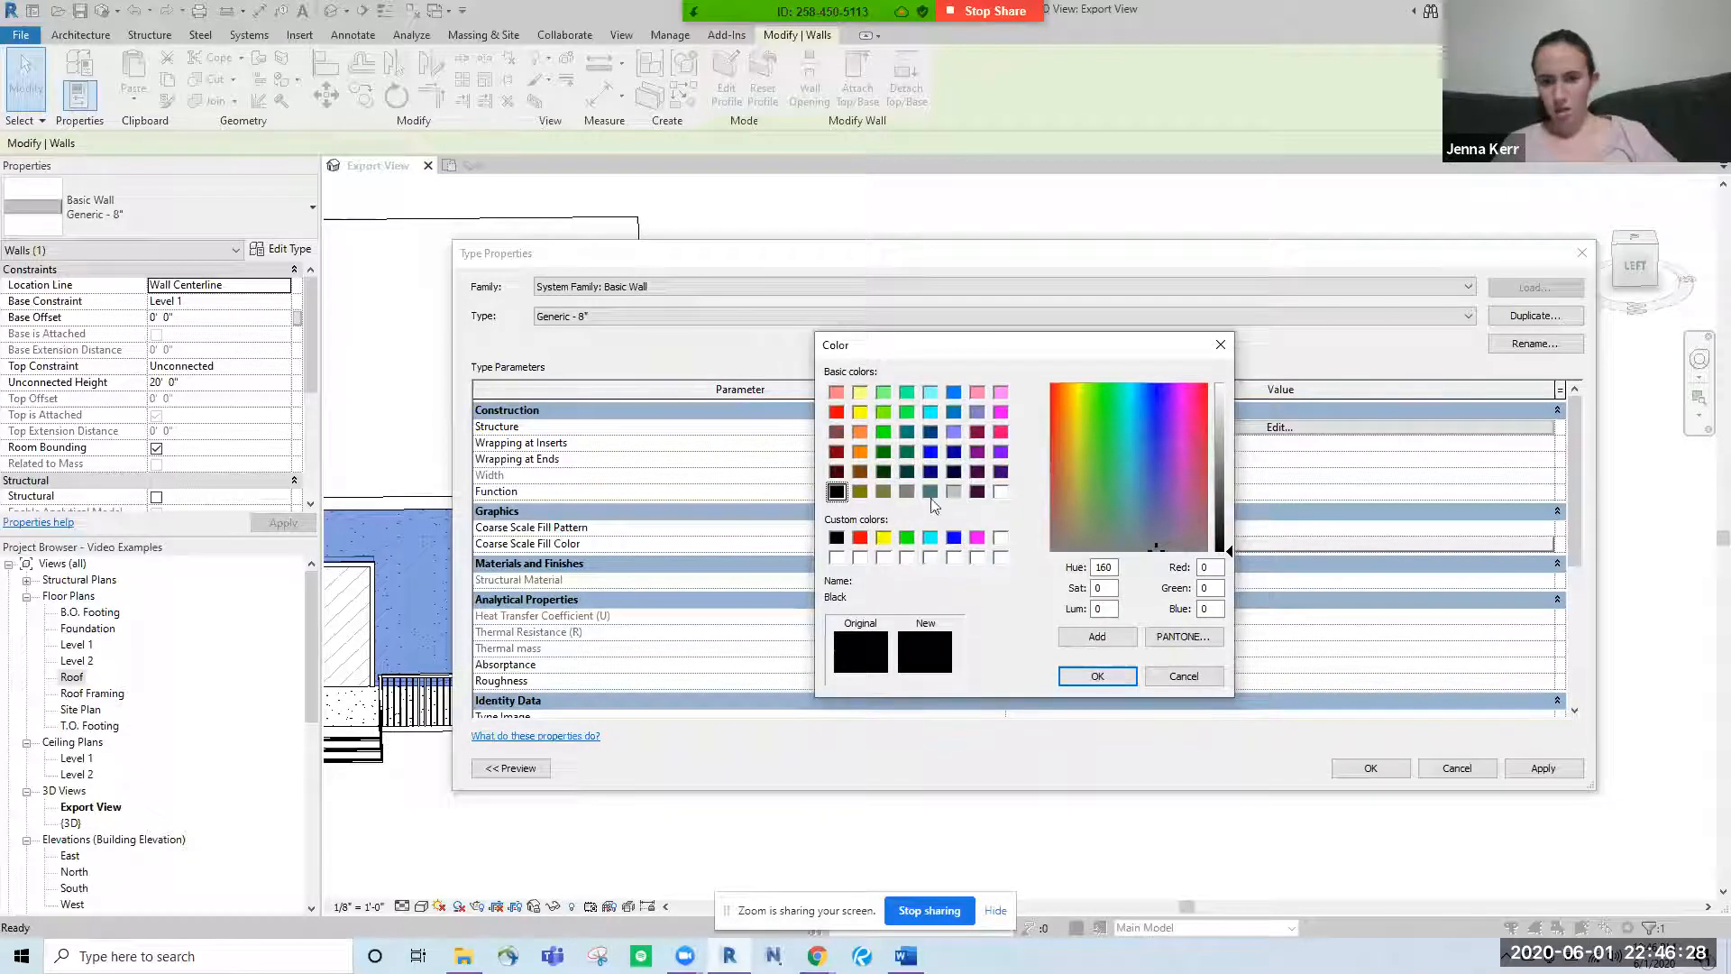
left_click(883, 491)
left_click_drag(1231, 492, 1228, 471)
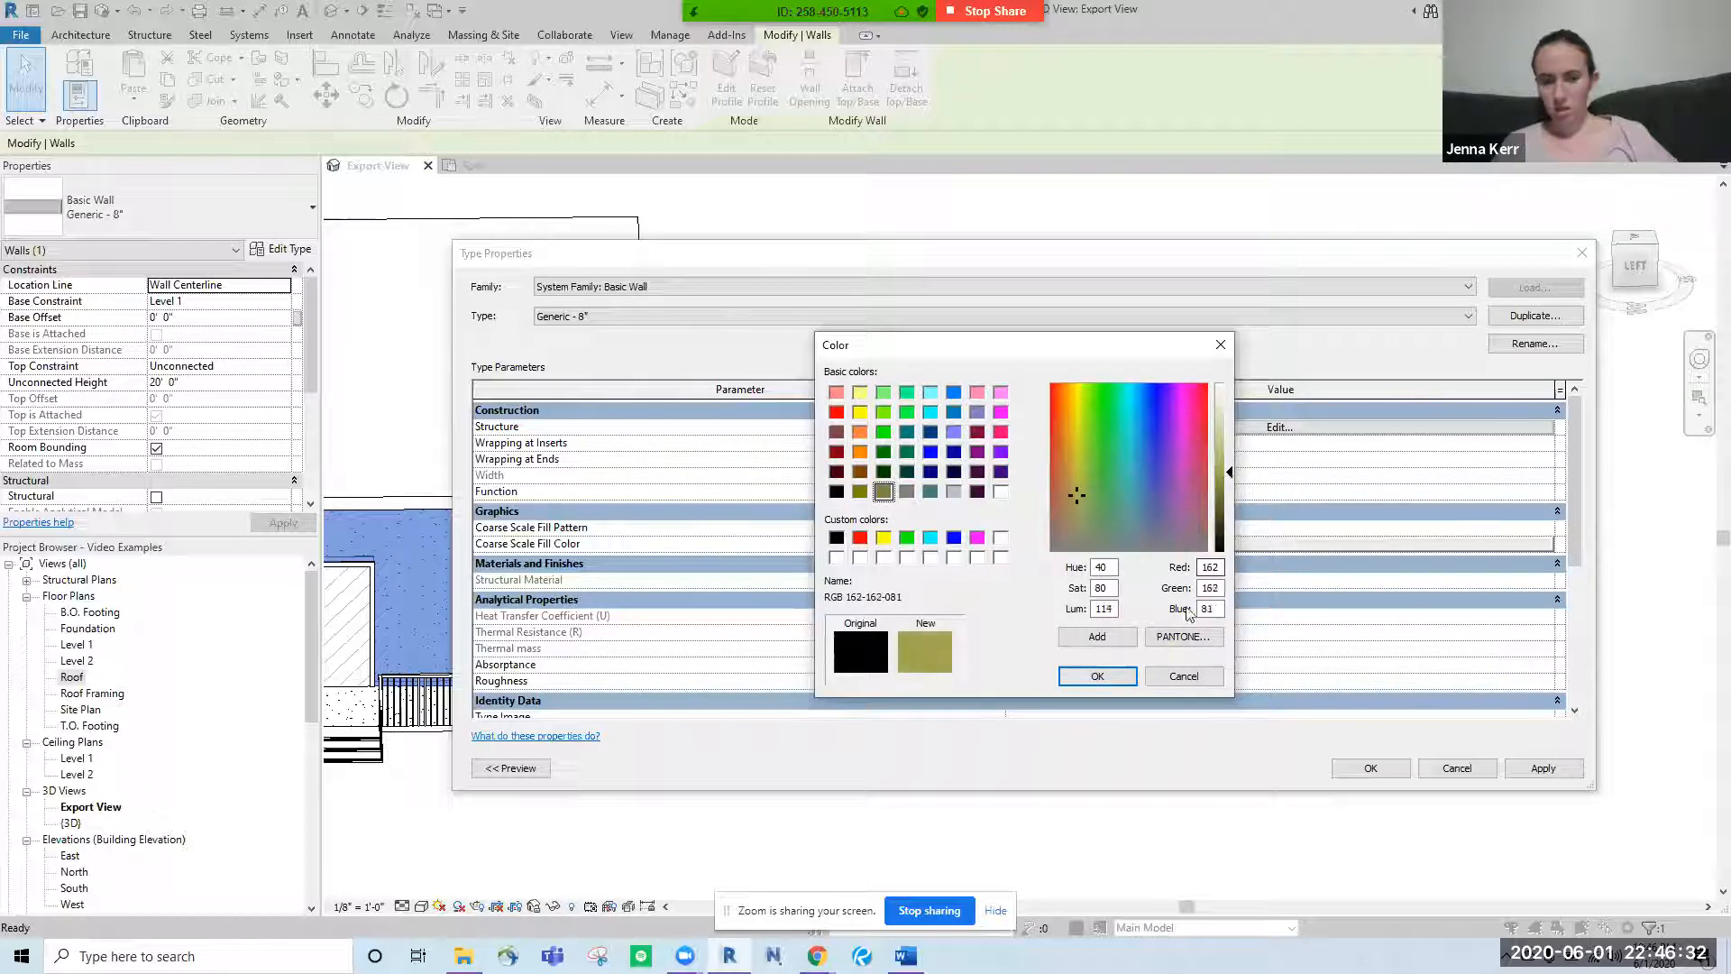
left_click(1094, 676)
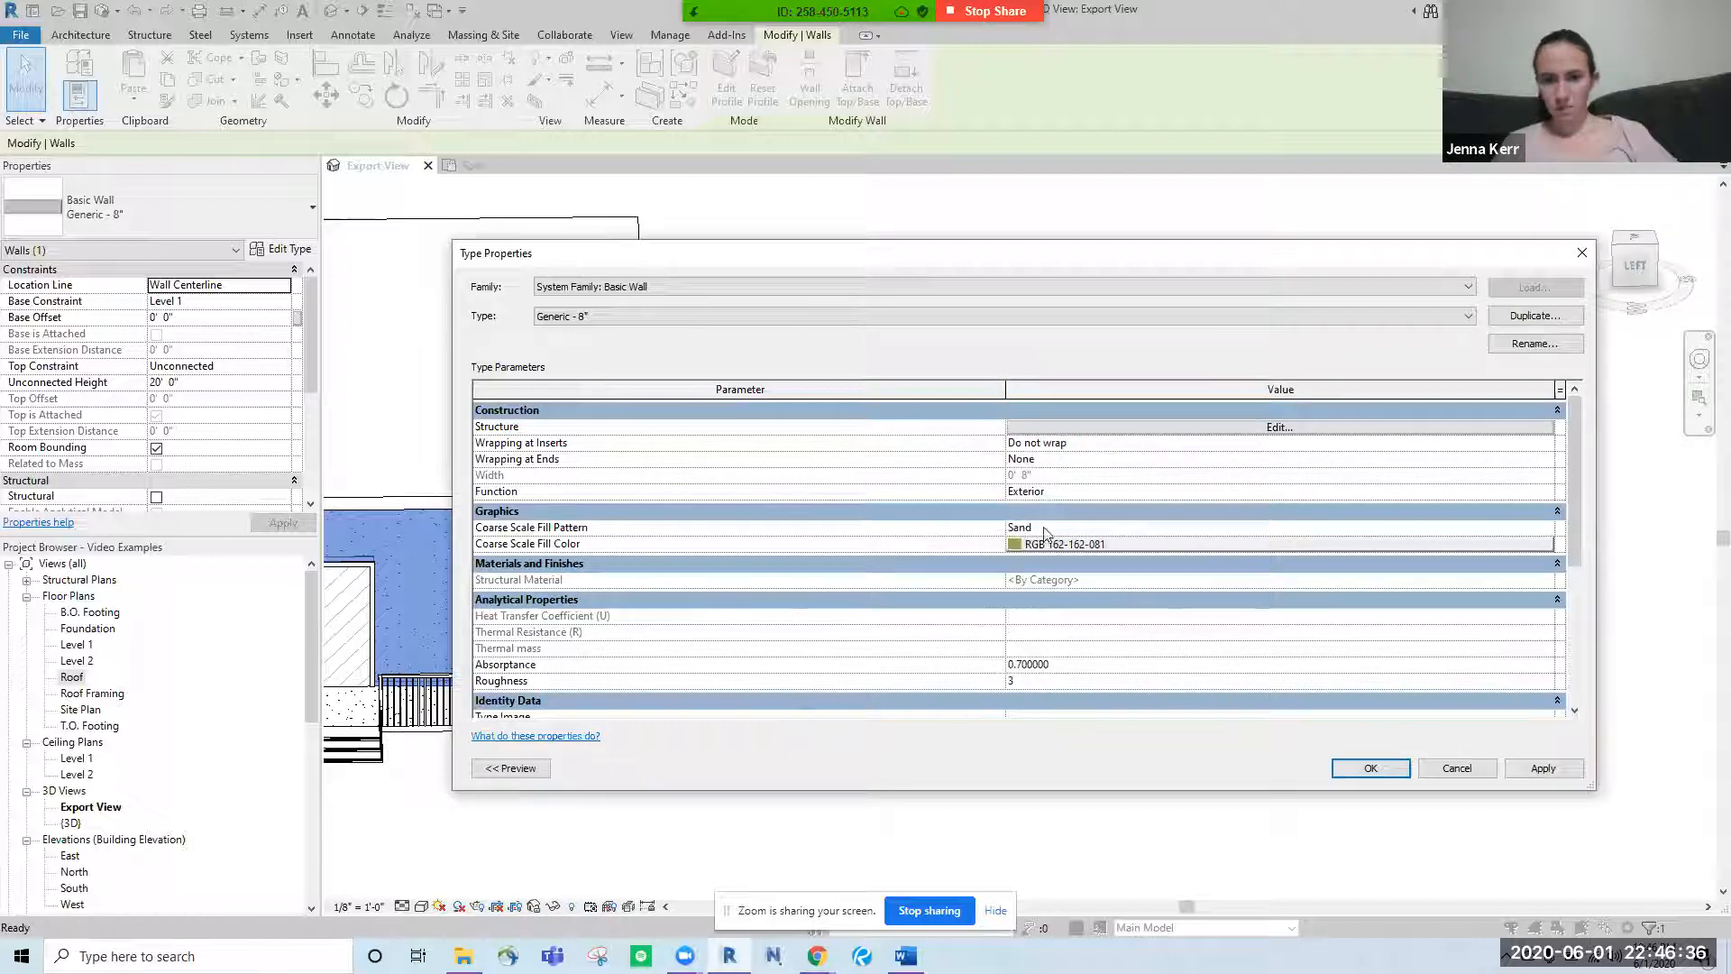
left_click(1060, 492)
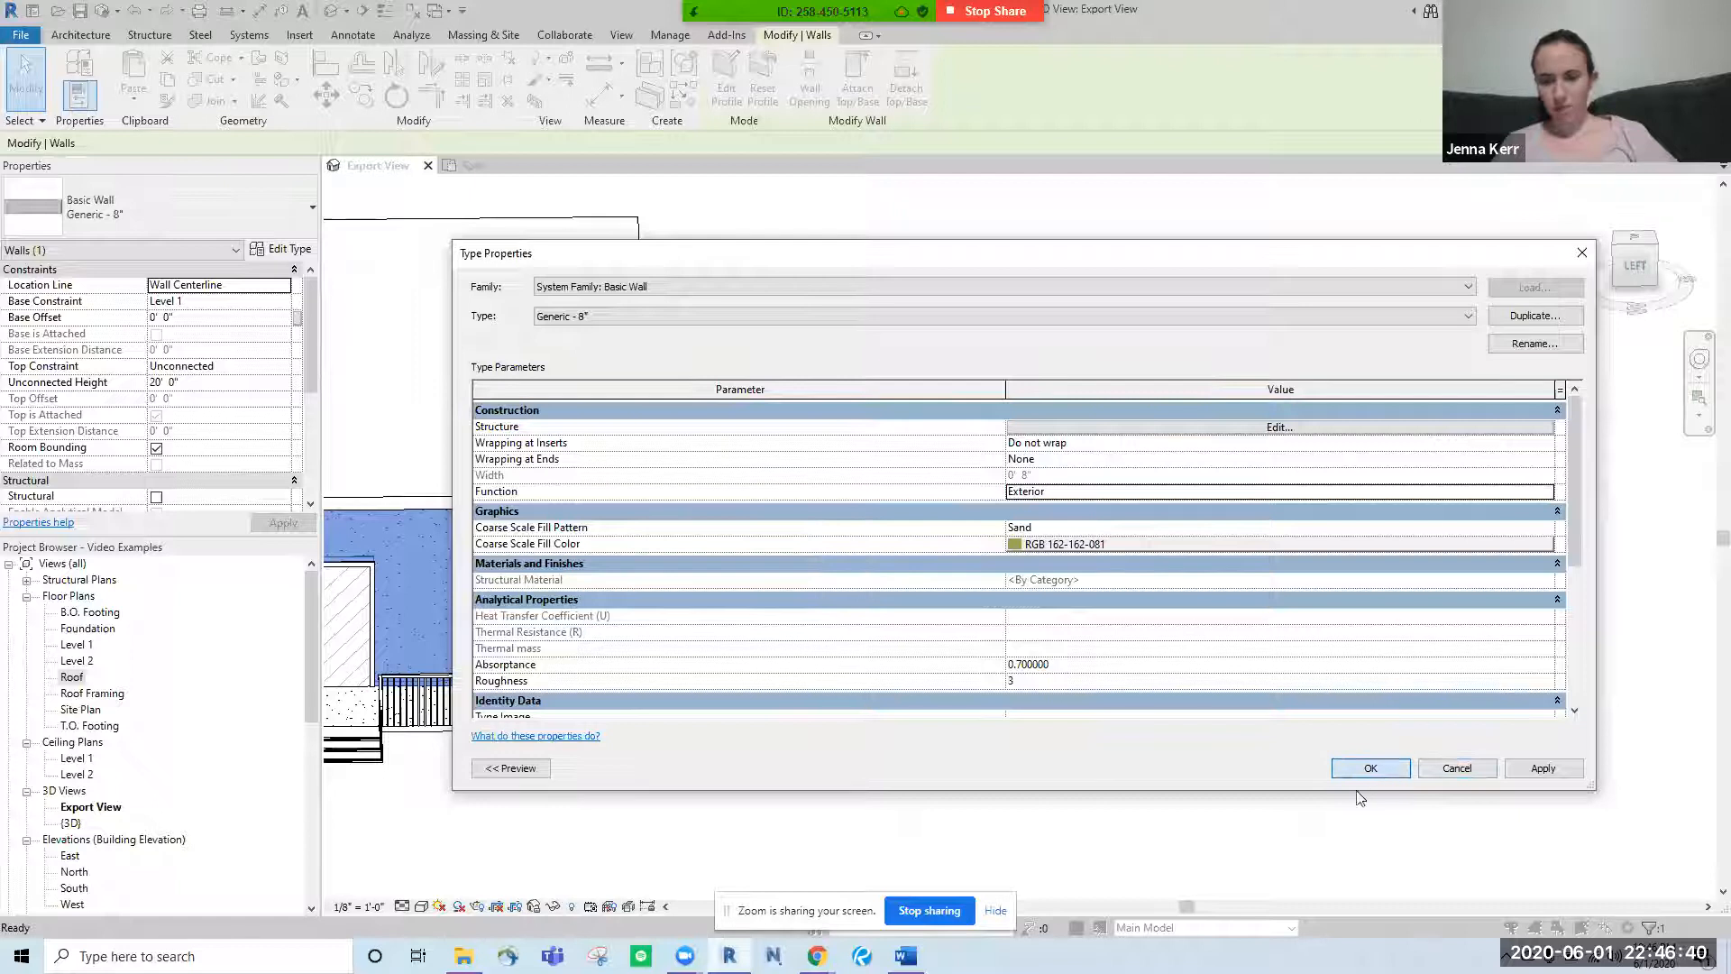
left_click(1356, 852)
- Inspect the house walls in the 3D view and check which wall type the gable-end wall uses
middle_click_drag(821, 709, 943, 617, "shift")
middle_click_drag(433, 591, 1309, 502)
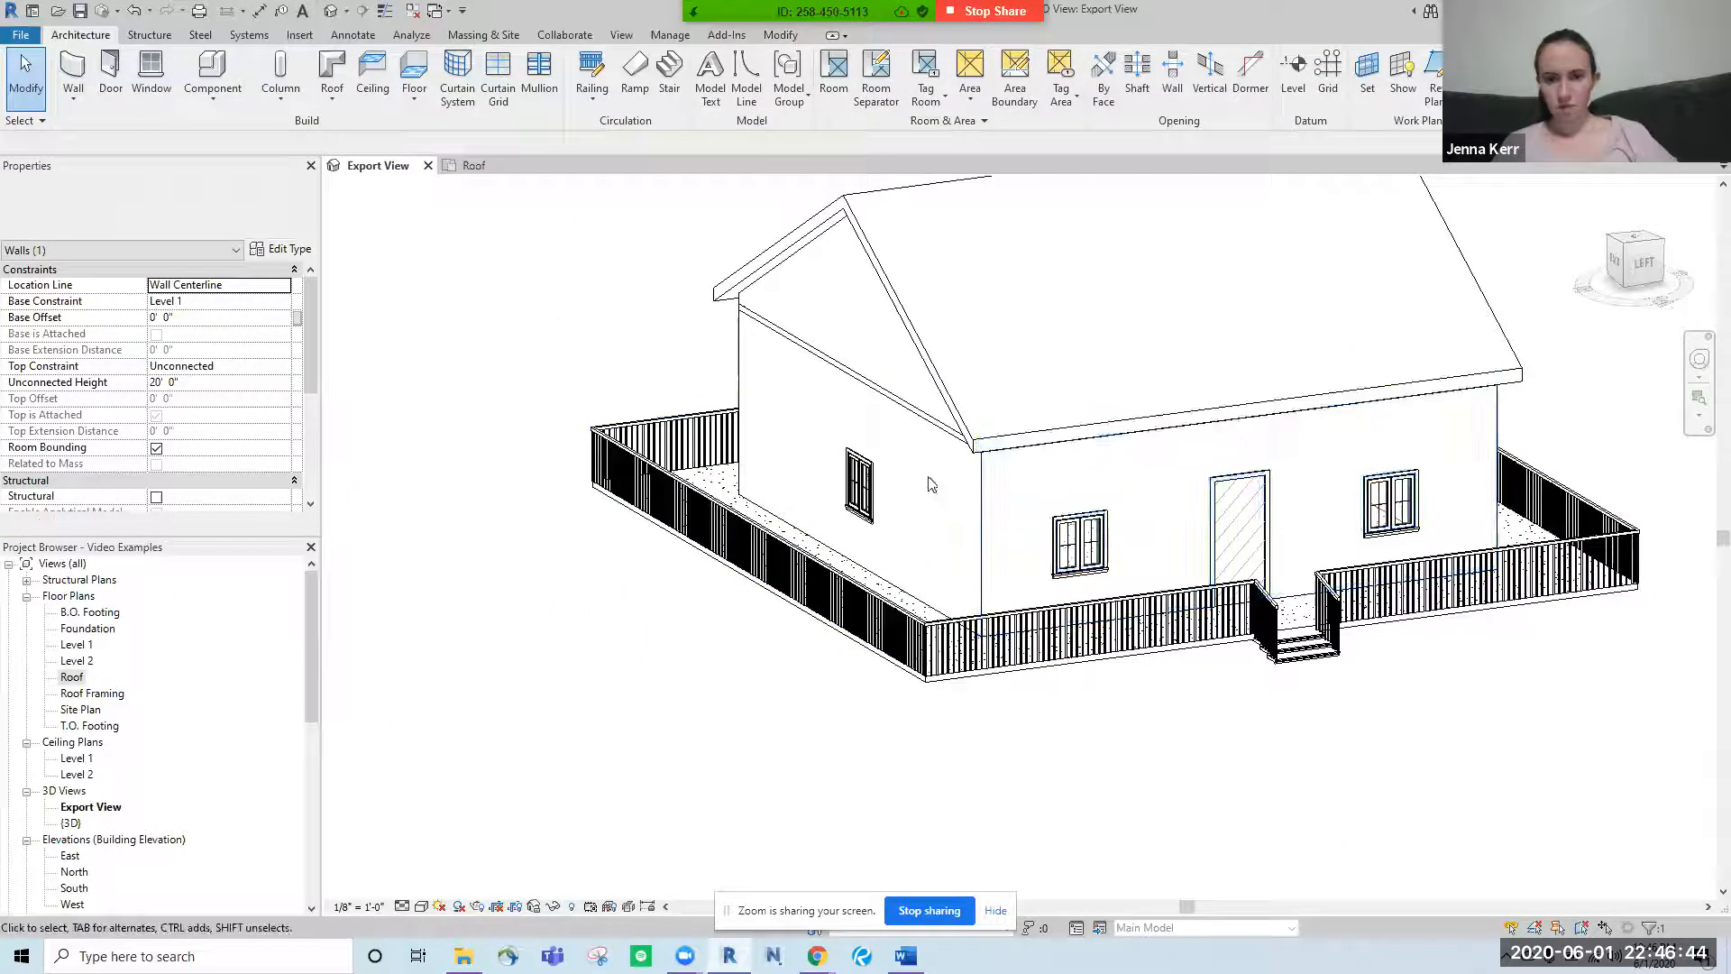
key("Escape")
left_click(916, 420)
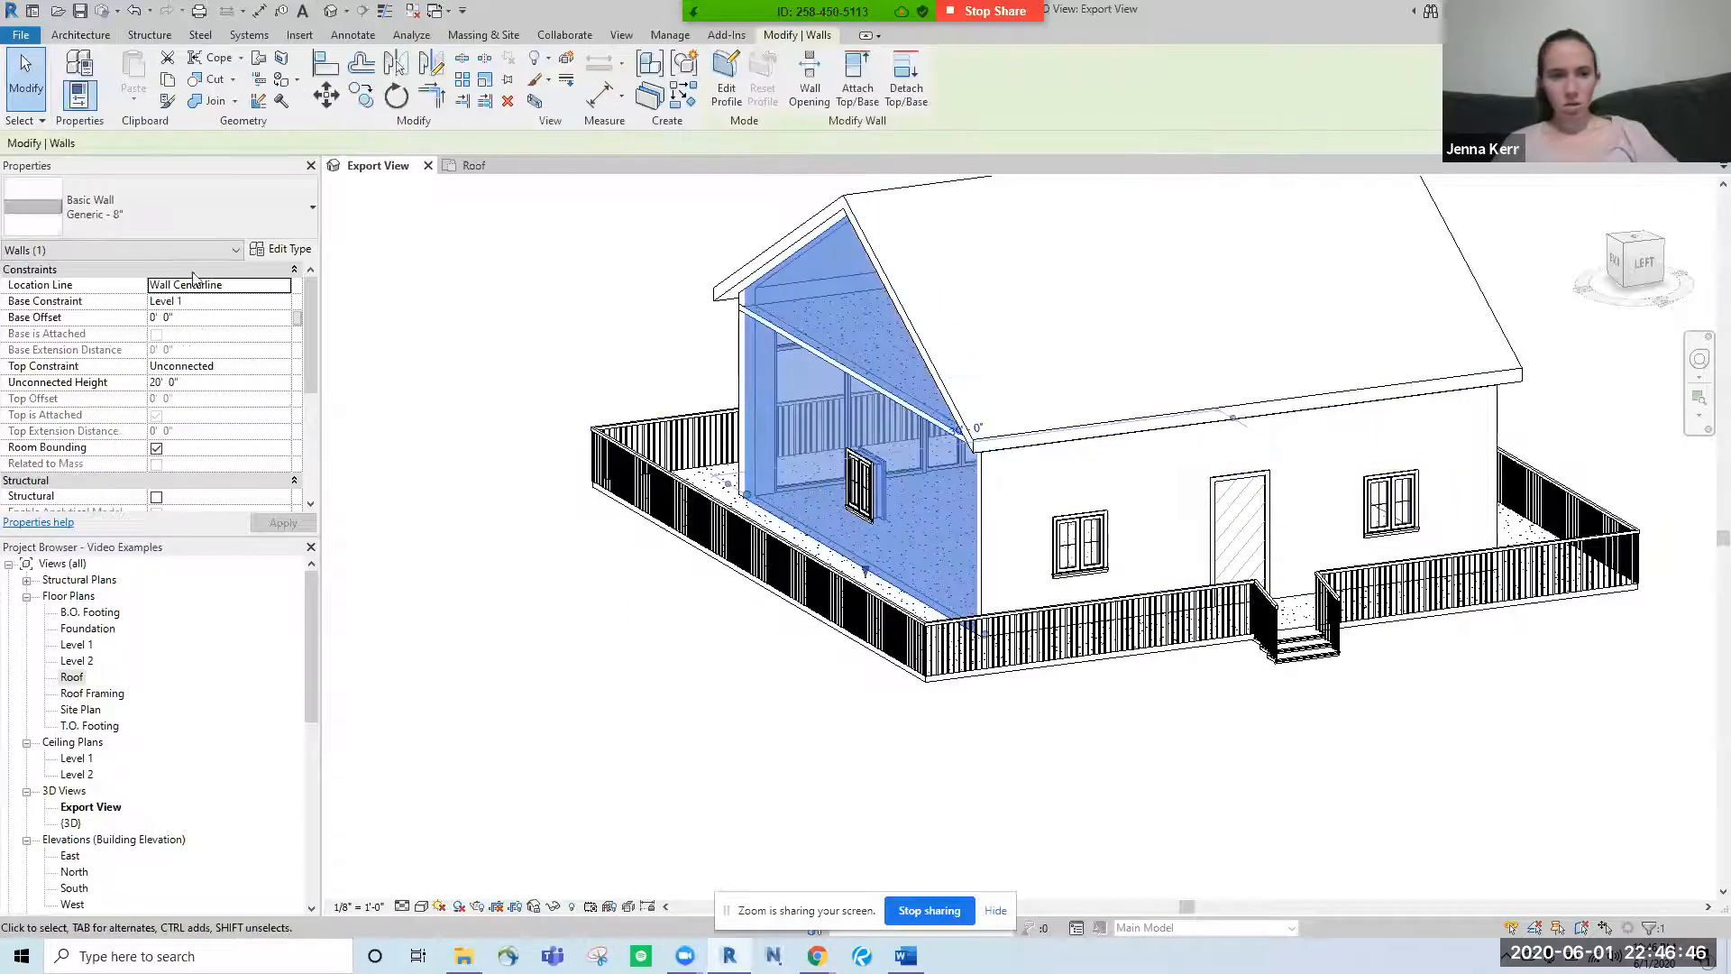
left_click(367, 240)
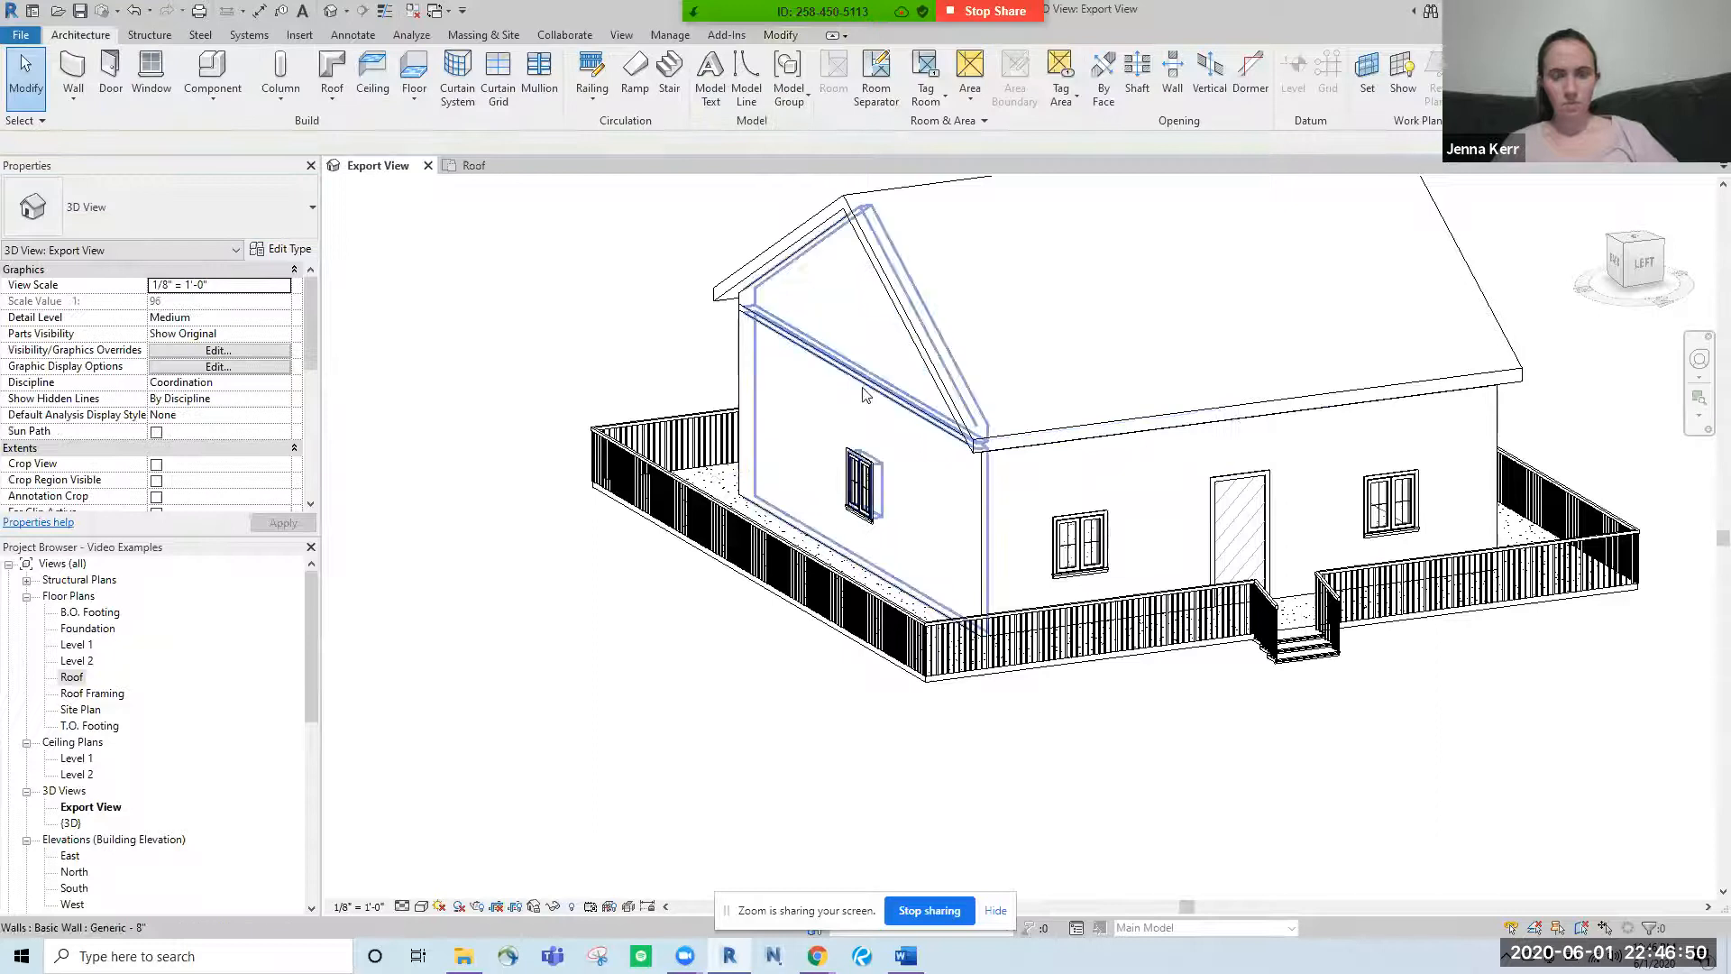
left_click(938, 428)
left_click(478, 337)
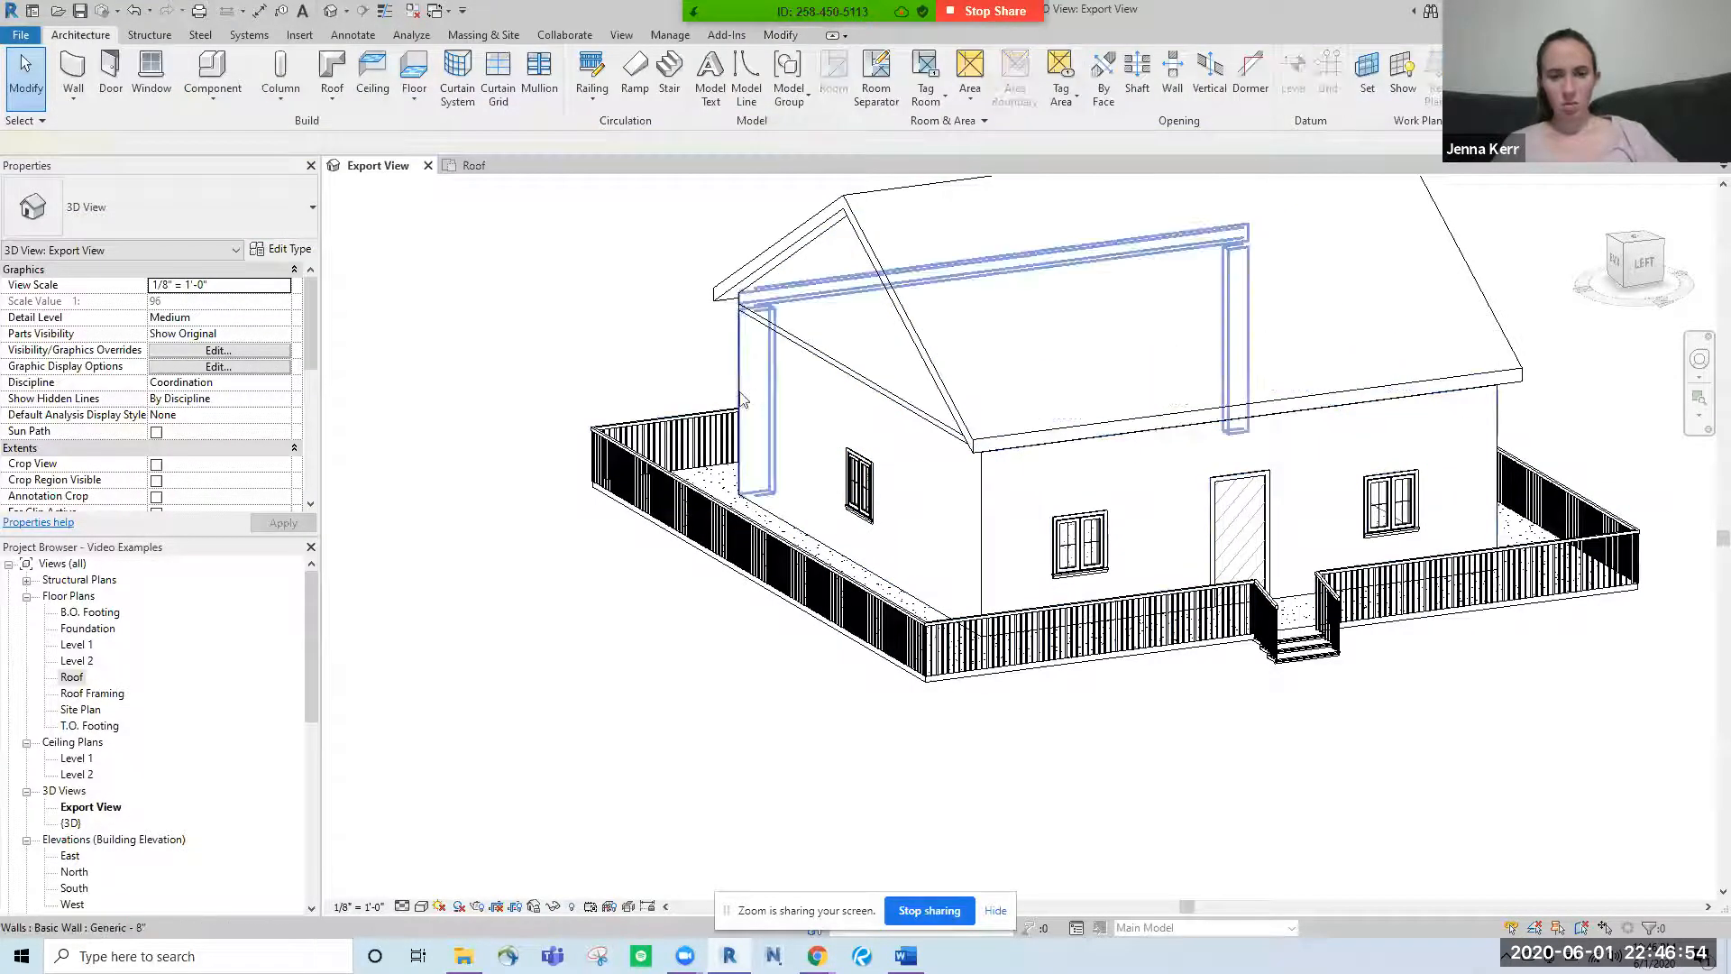
- Review the coarse scale fill pattern and color in the rear wall's type properties, close them and deselect the wall
left_click(741, 397)
left_click(287, 252)
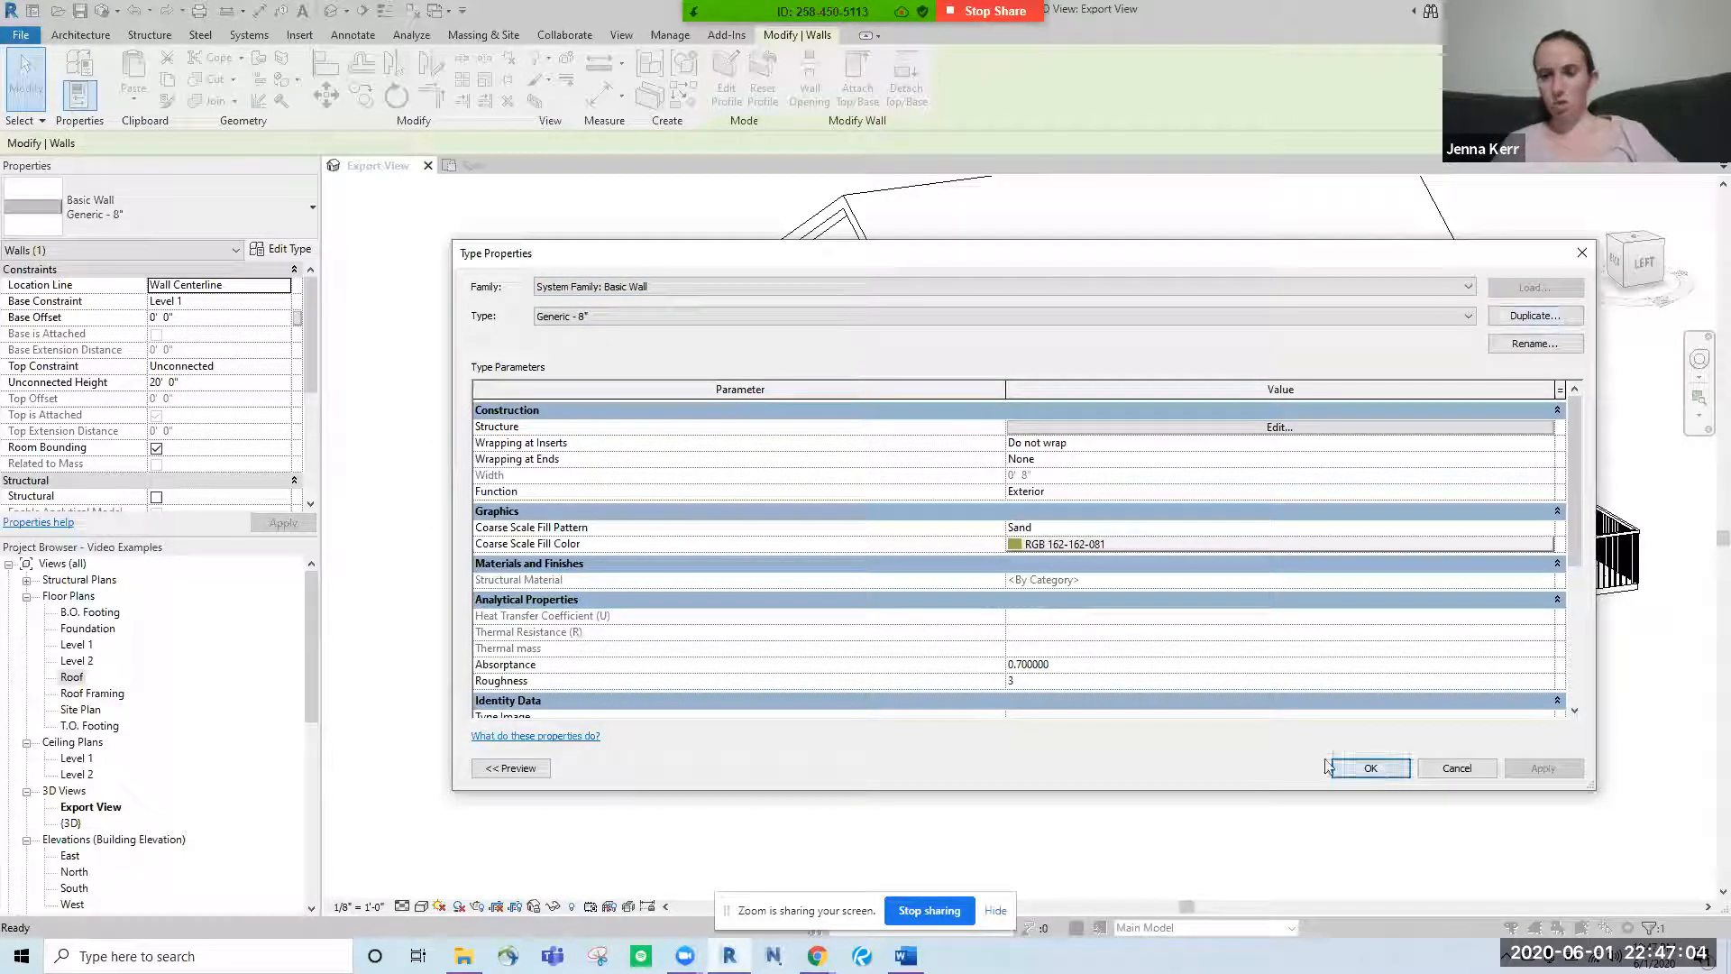
left_click(1365, 771)
left_click(1355, 809)
- Review the Level 2 floor slab's type properties and the available floor types, leaving both as they are
middle_click_drag(1366, 799, 1179, 793, "shift")
left_click(1310, 494)
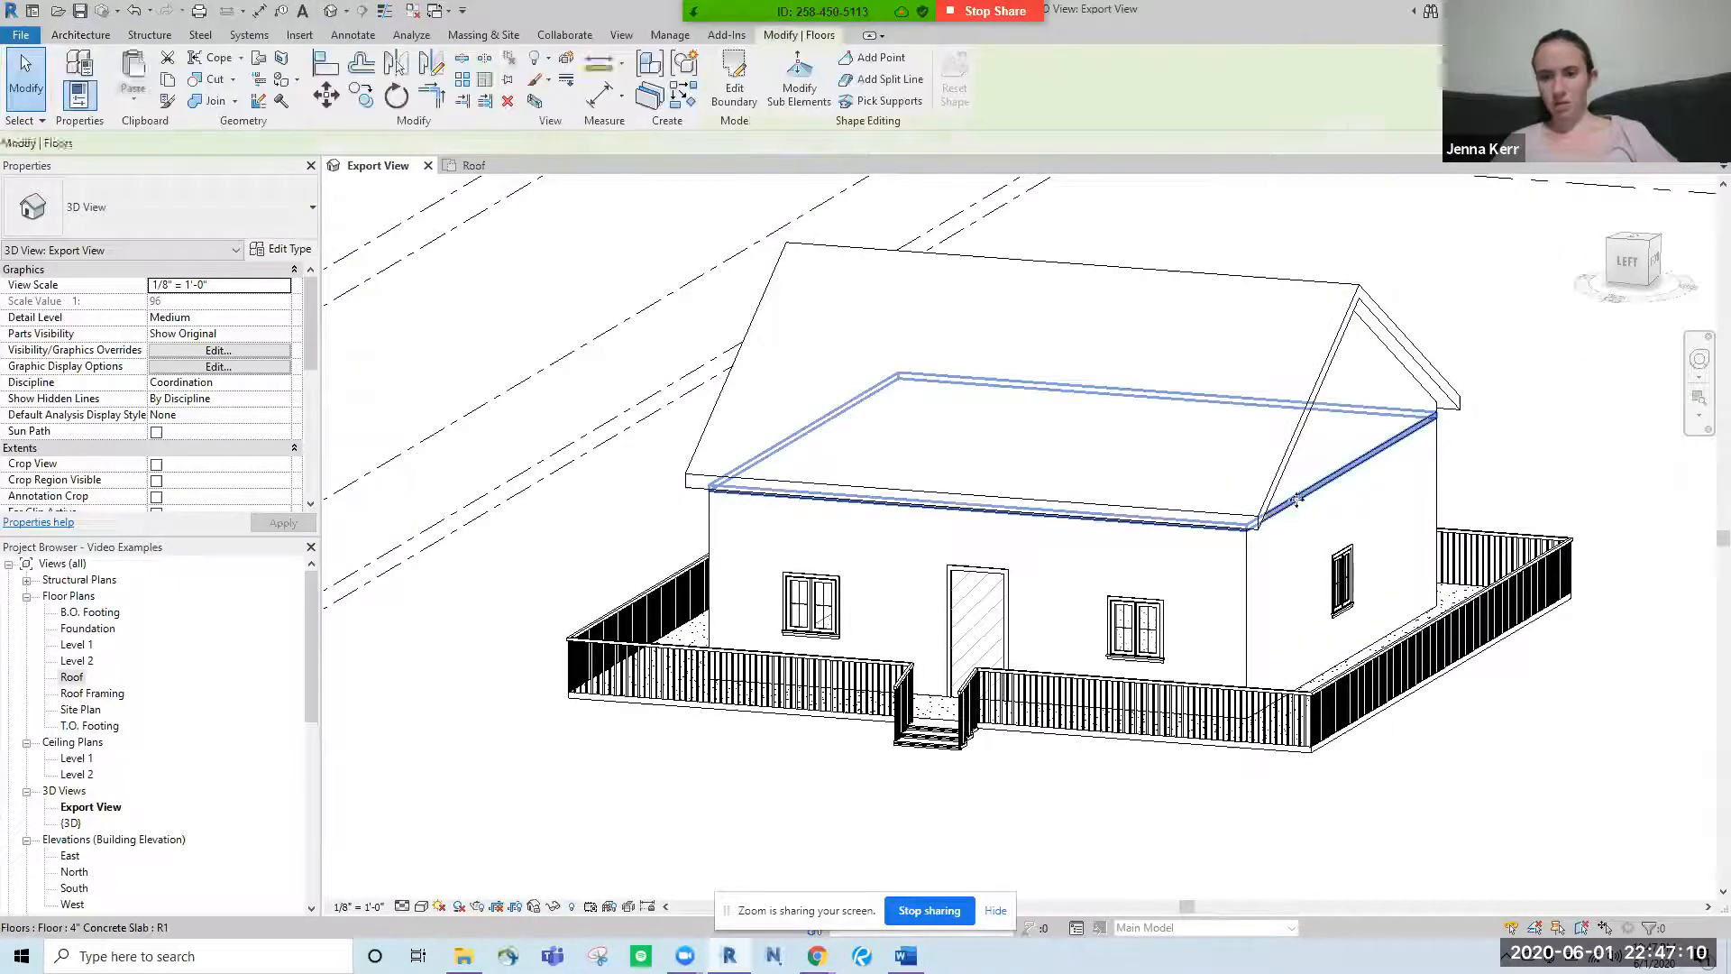
left_click(263, 250)
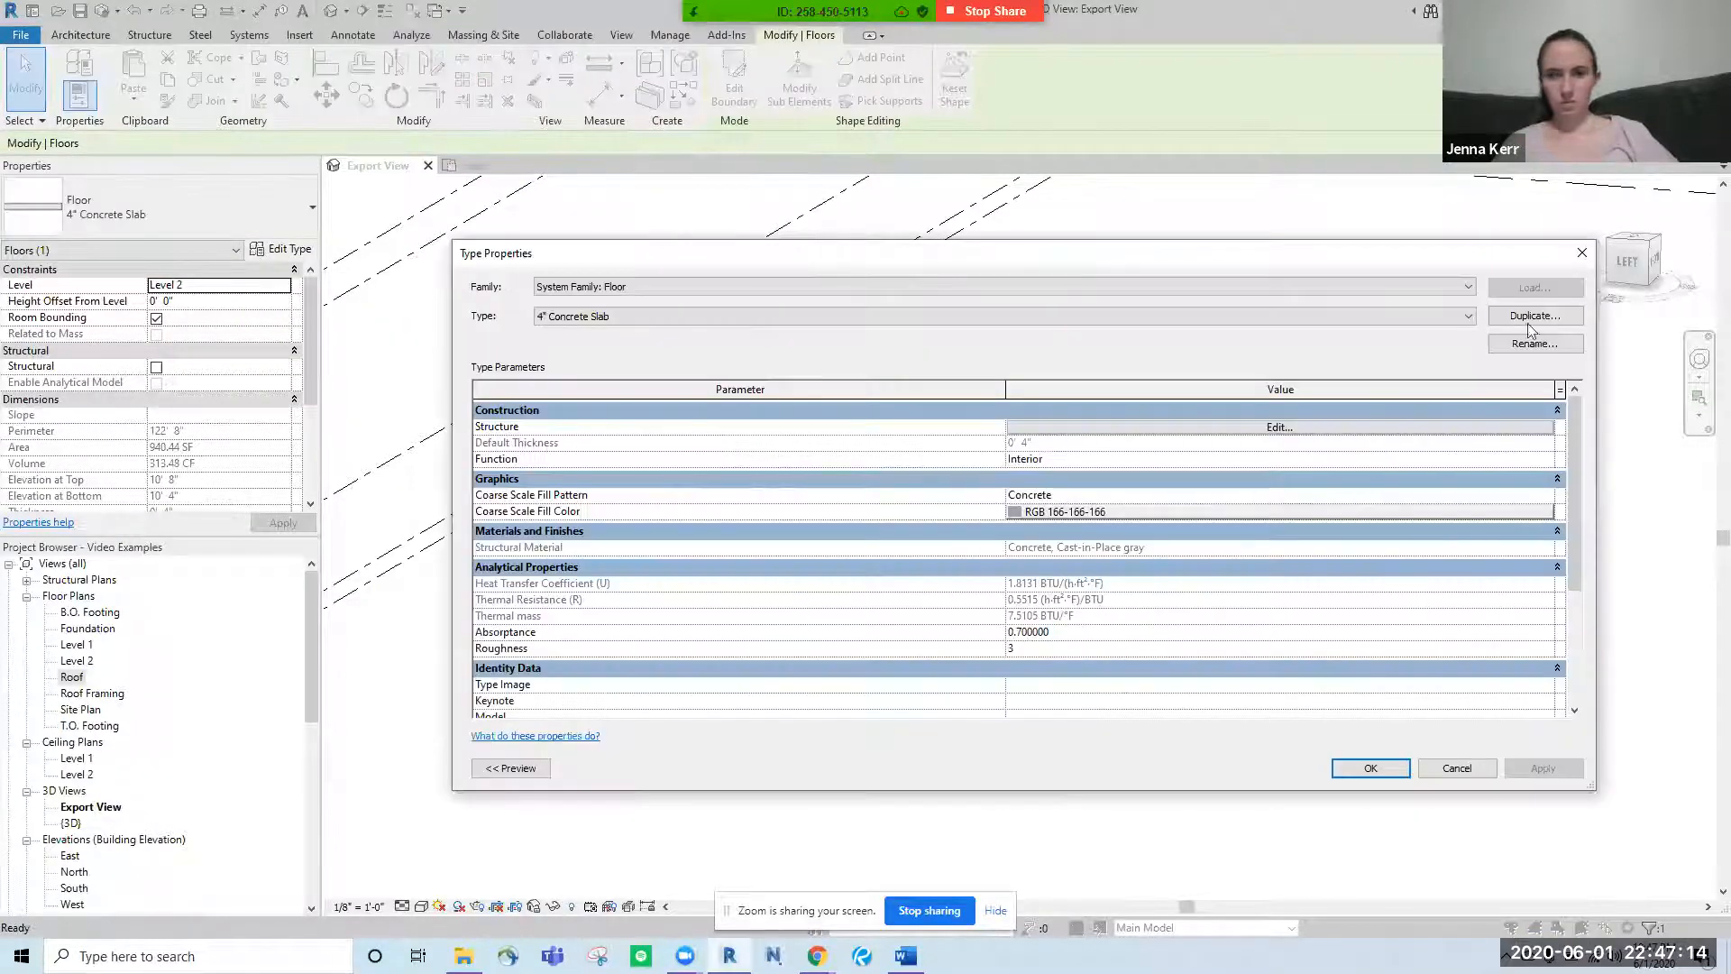
left_click(1580, 253)
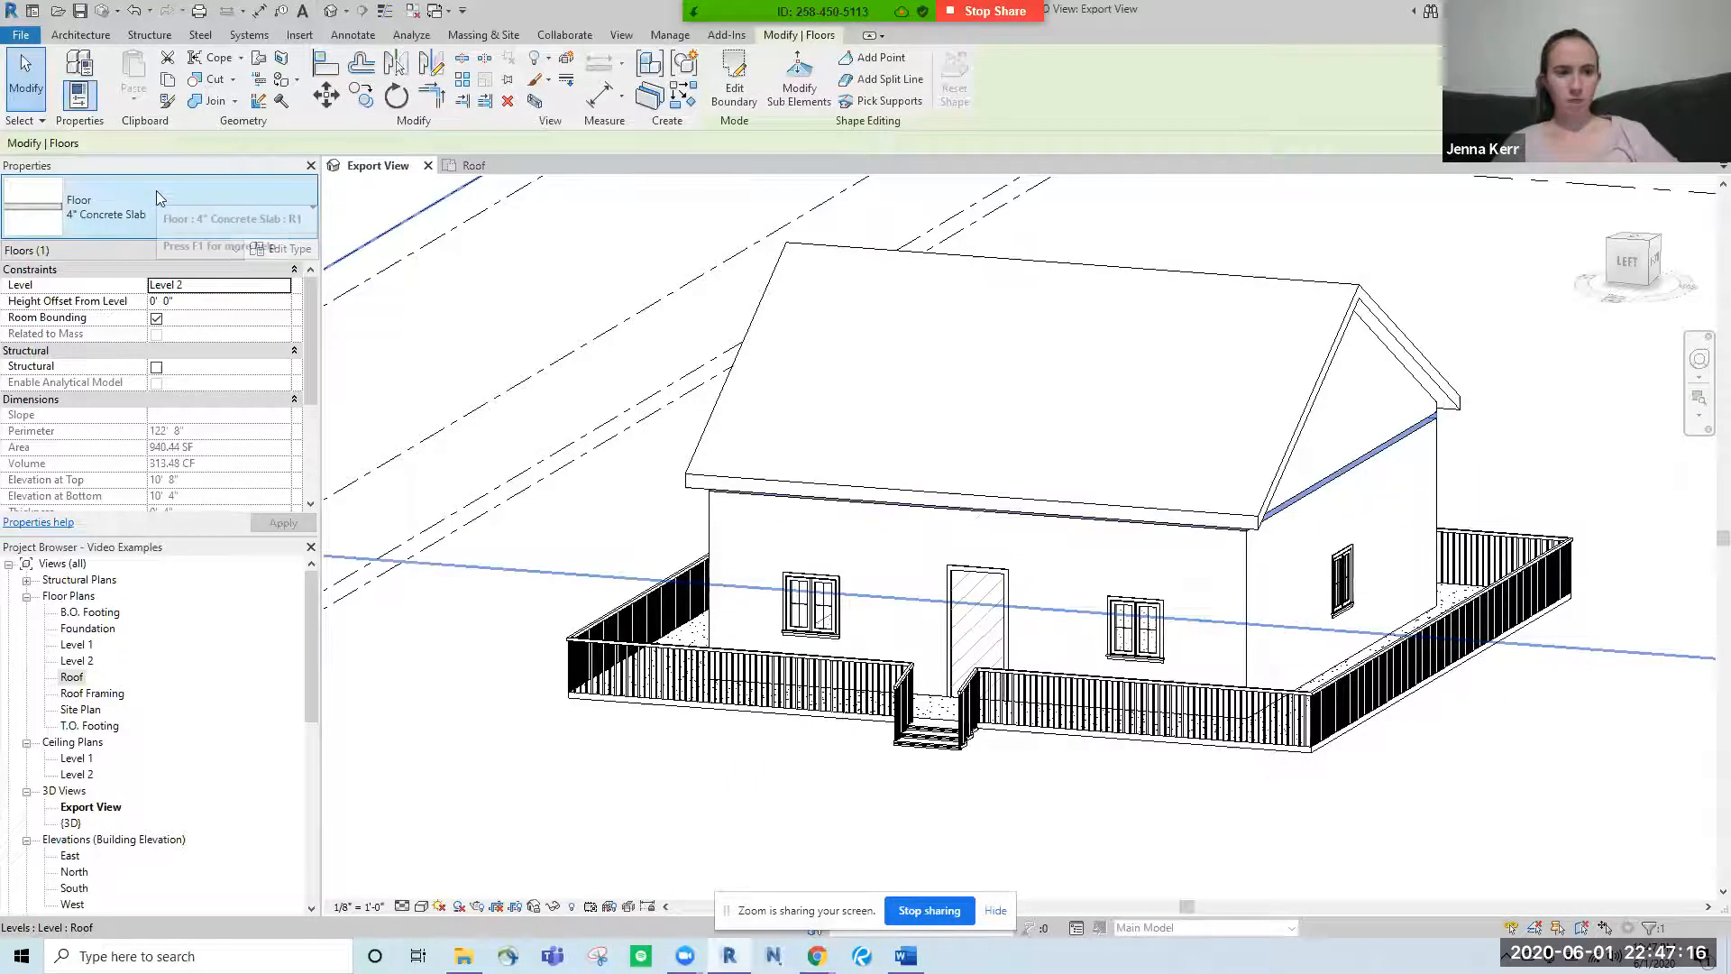
left_click(156, 191)
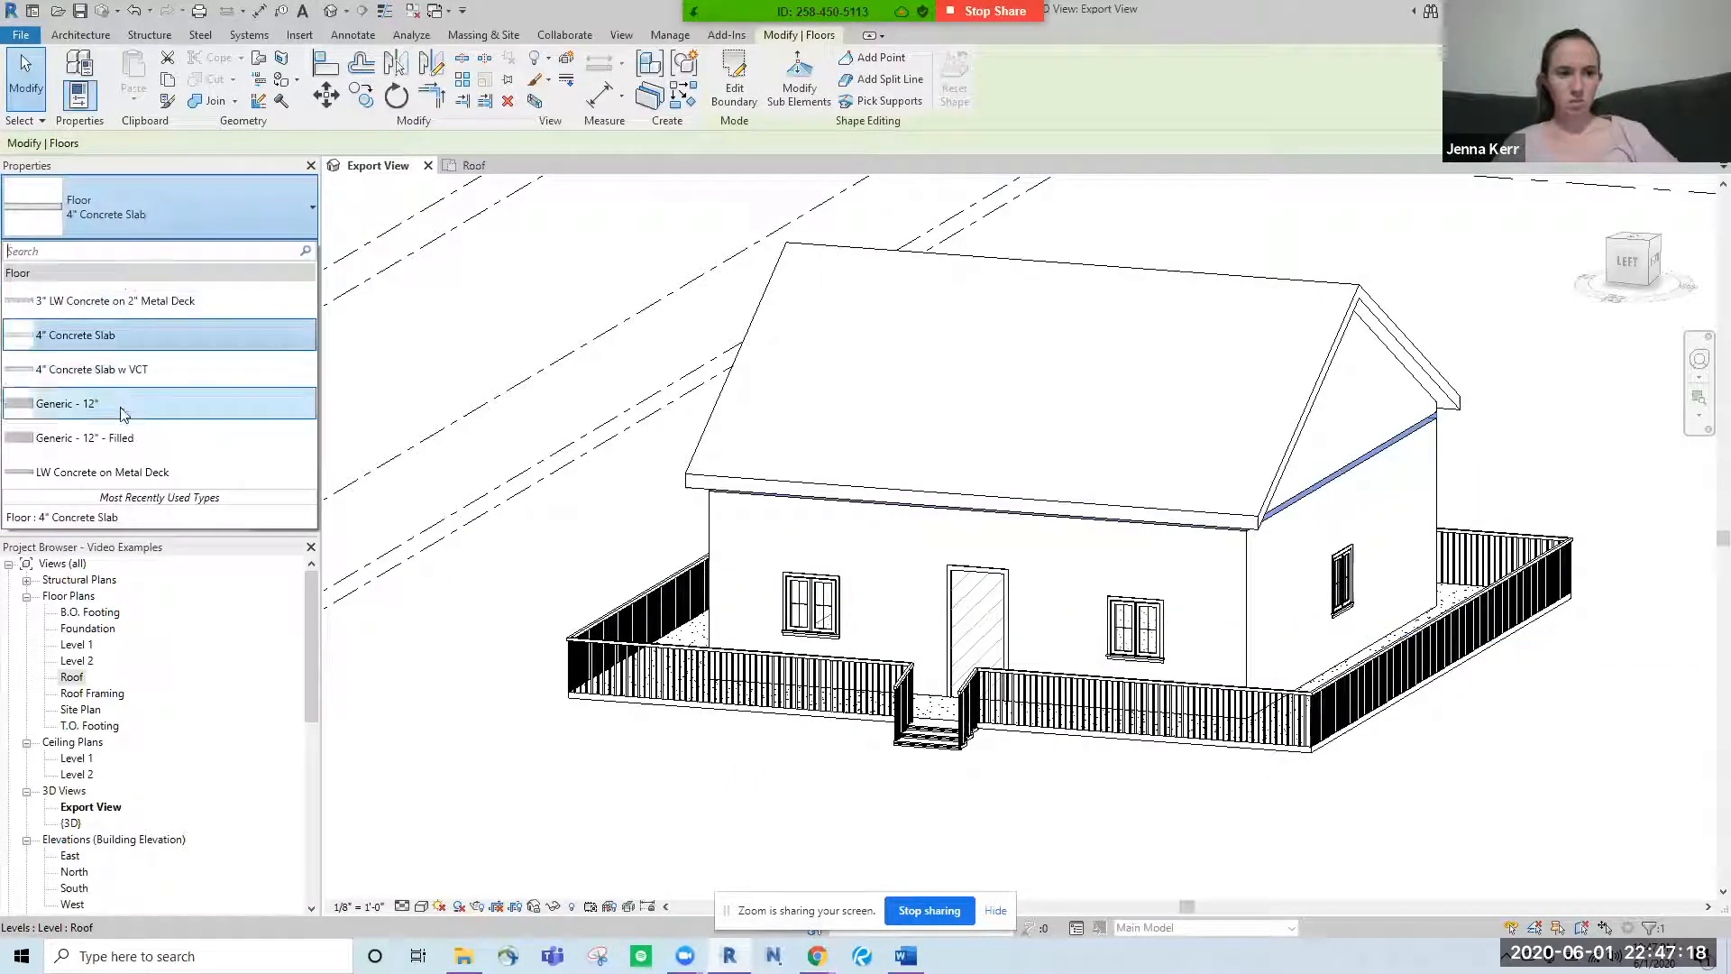
left_click(383, 236)
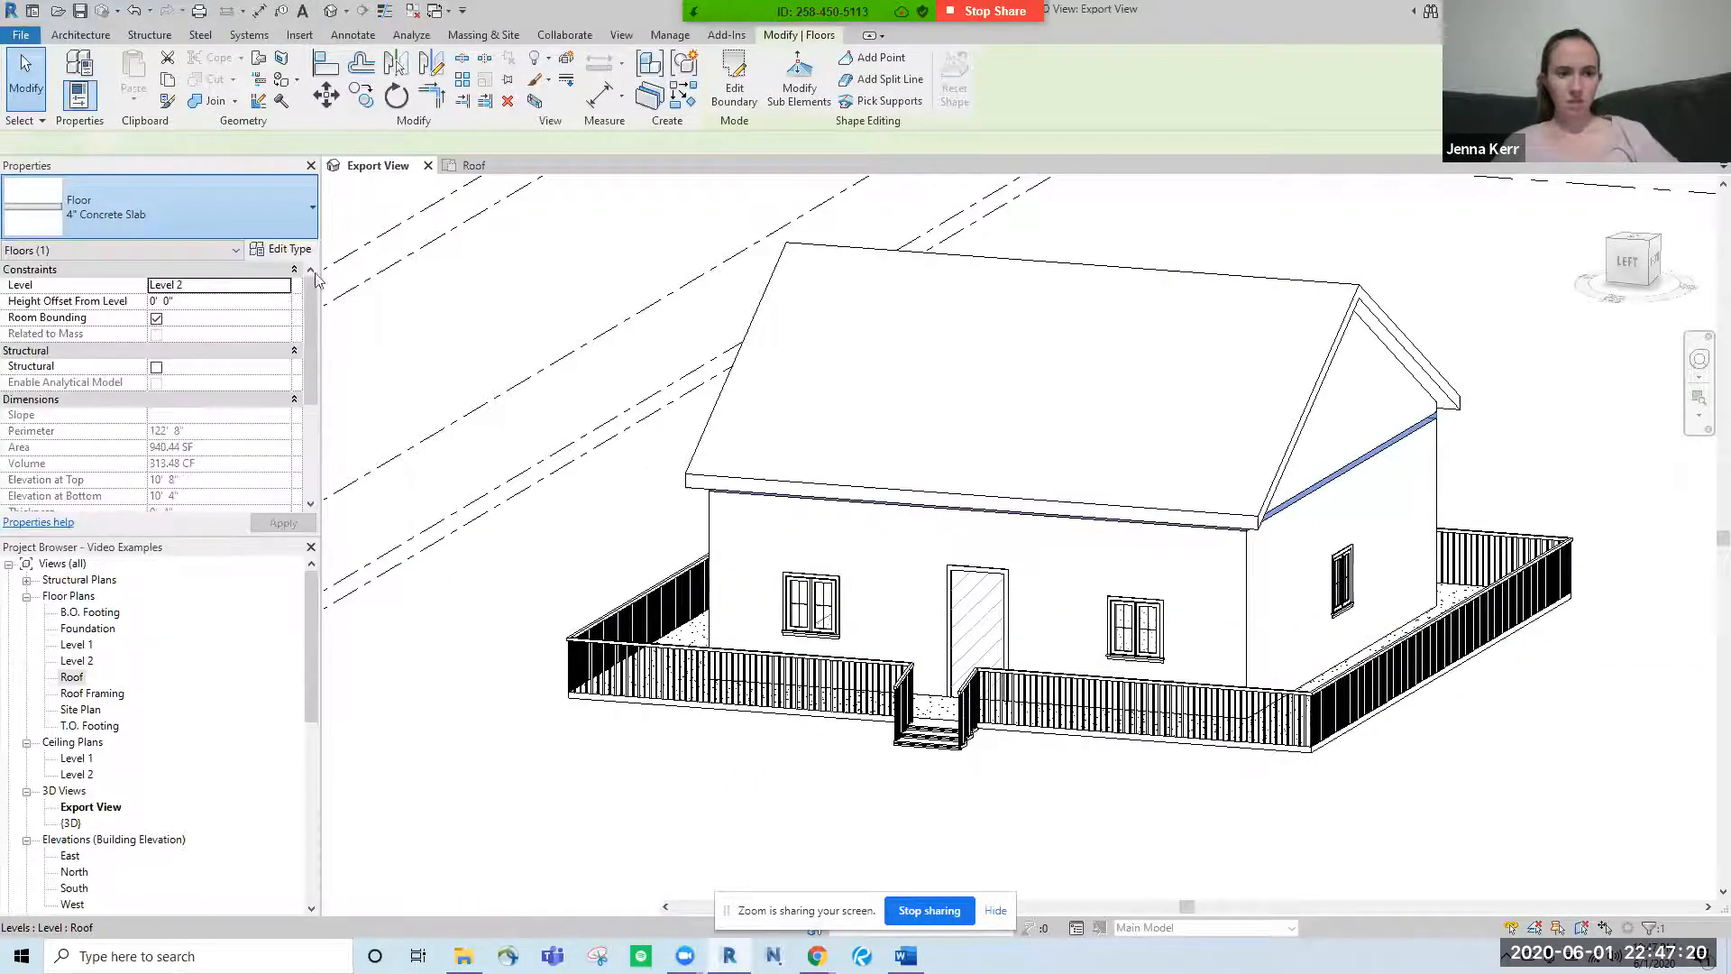
left_click(430, 351)
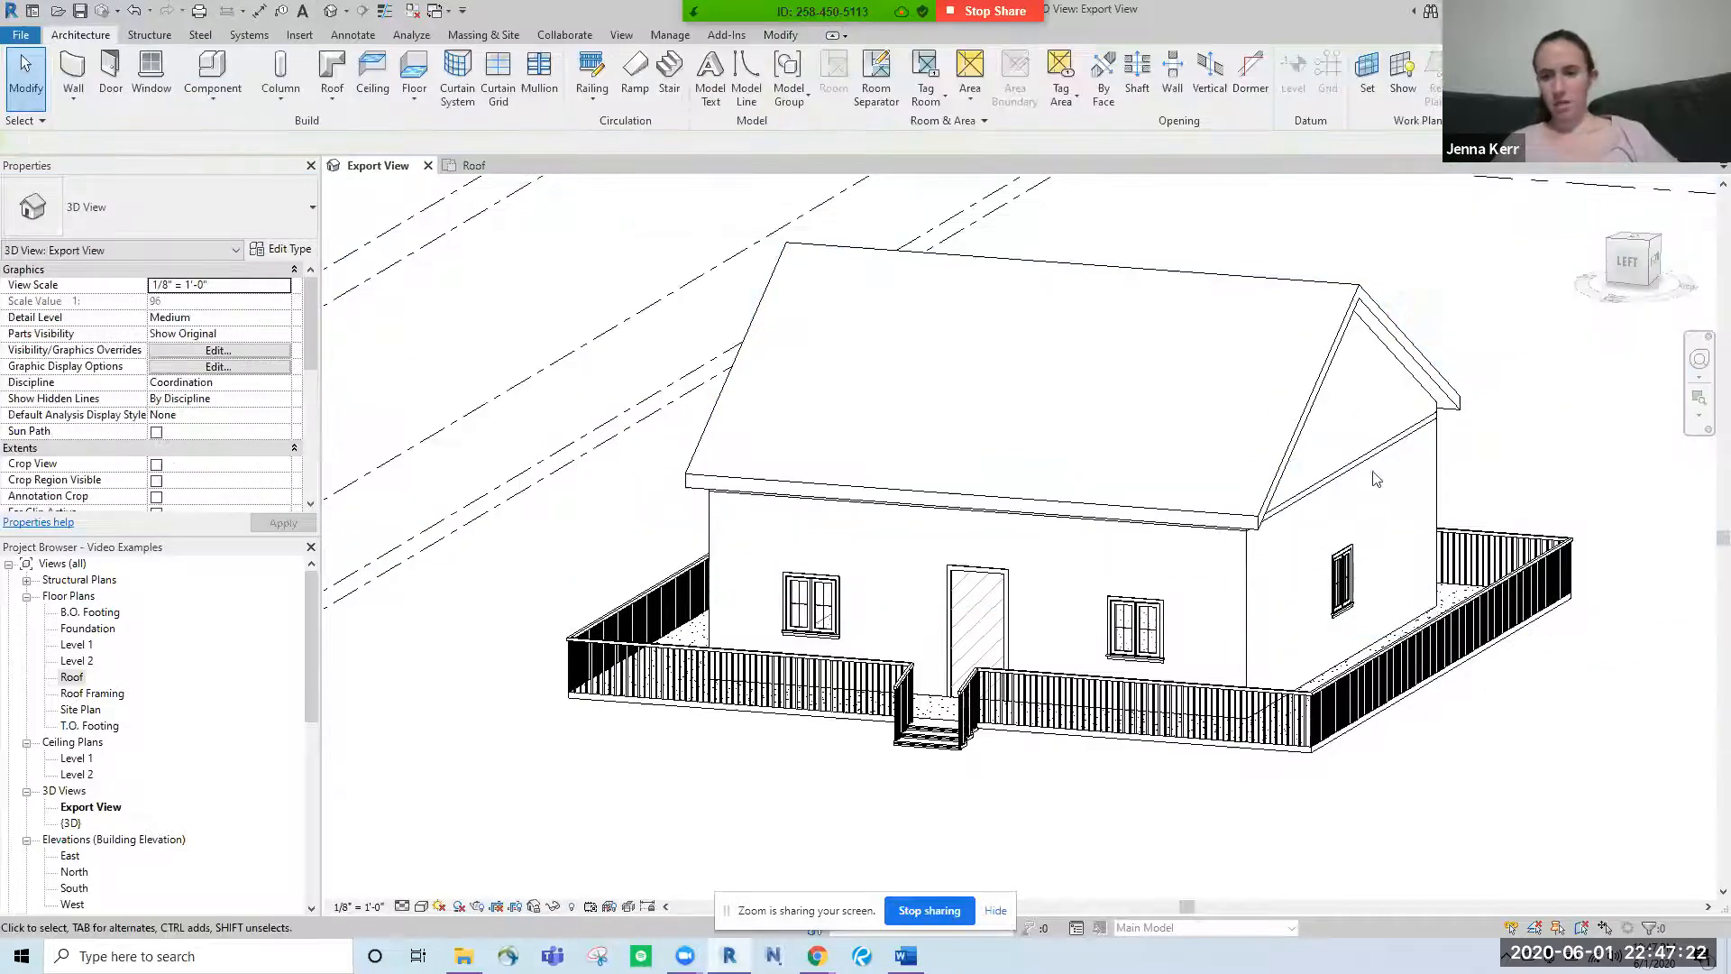
- Compare the Level 2 floor slab with the Level 1 porch slab and inspect the floor pattern around the house
left_click(1416, 424)
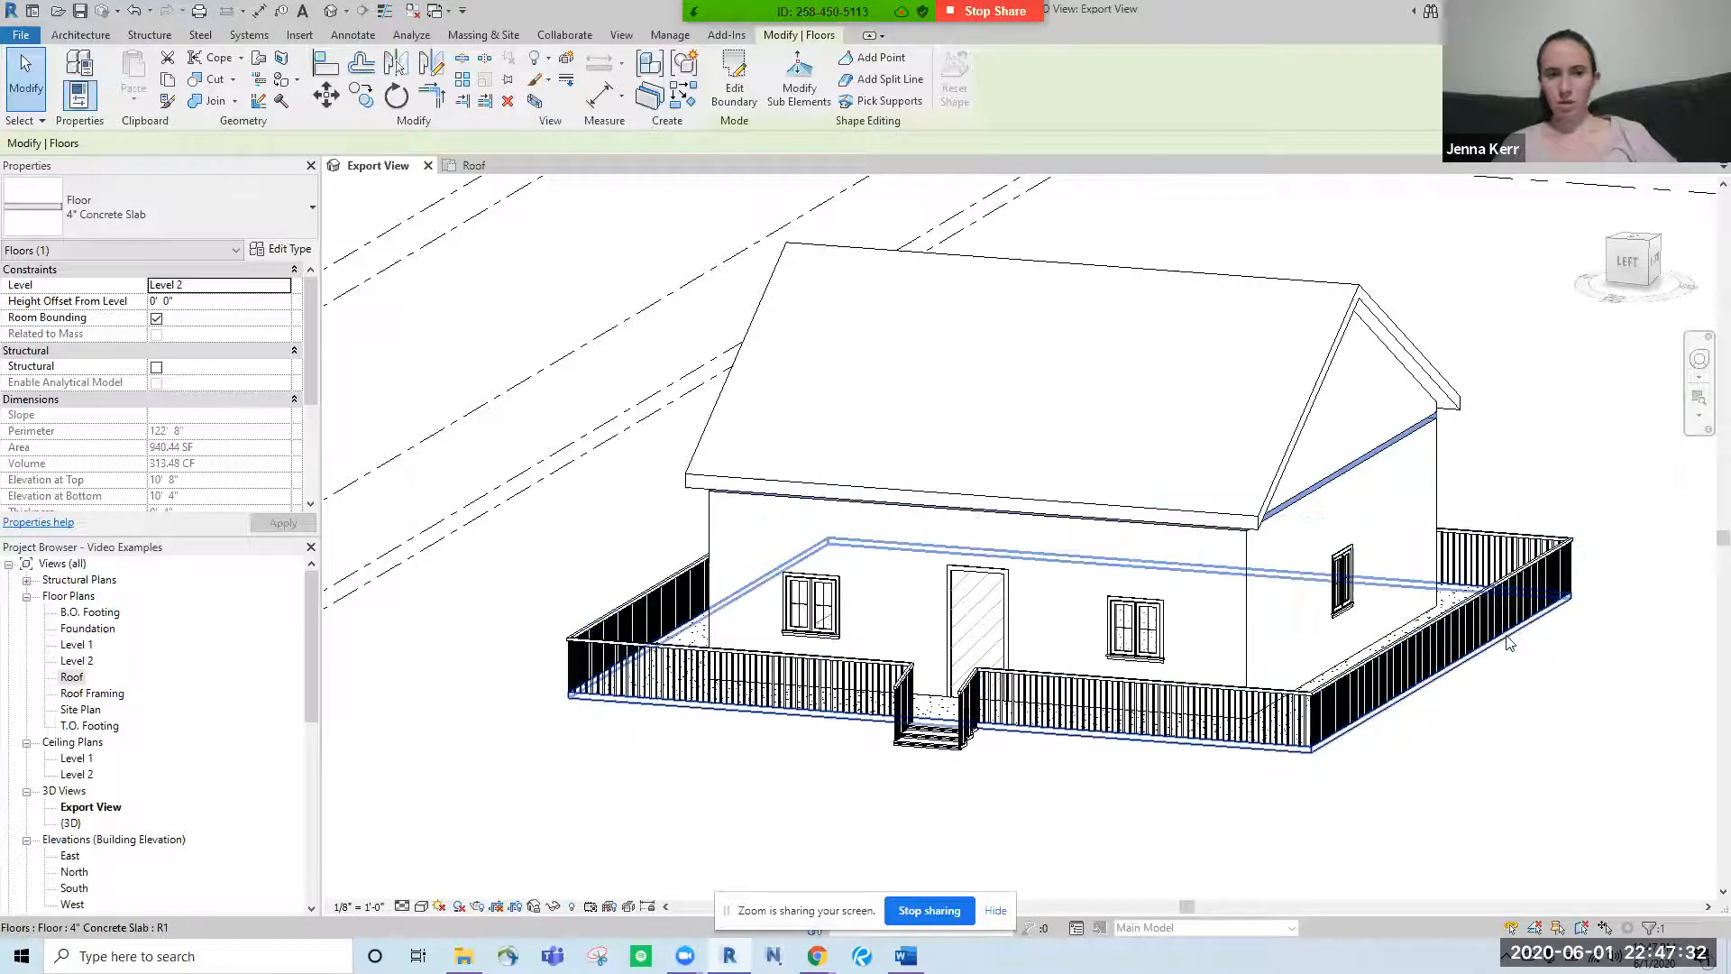
left_click(1533, 662)
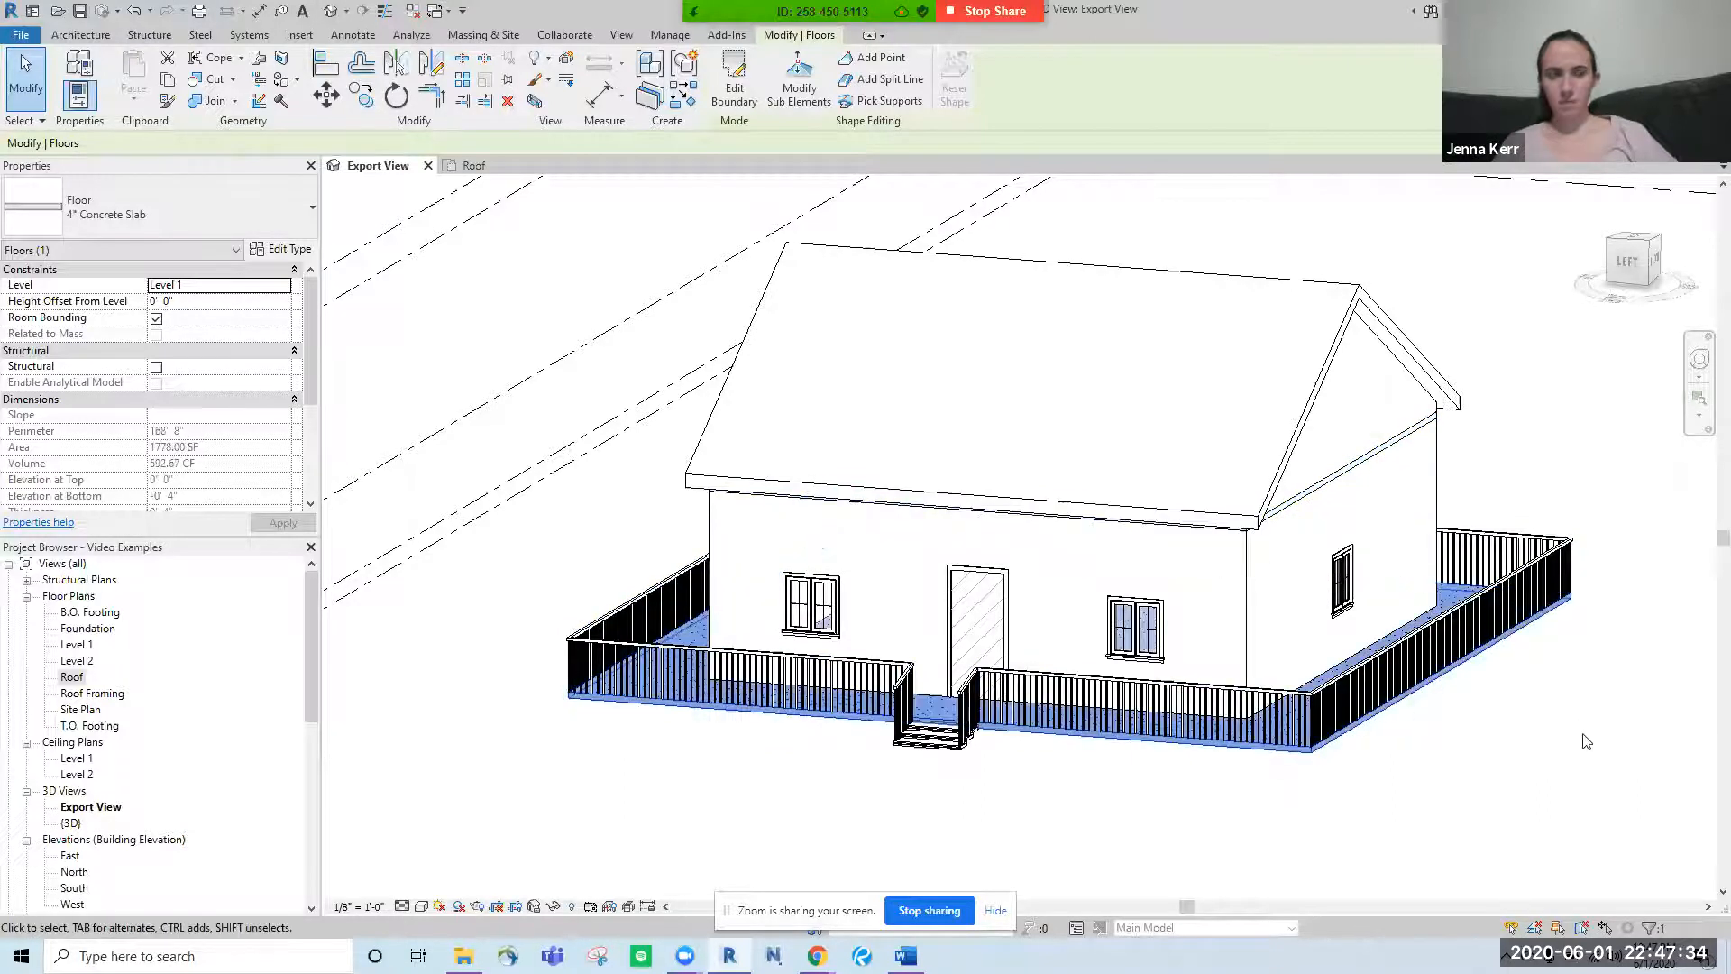
left_click(1547, 730)
middle_click_drag(959, 853, 1098, 879, "shift")
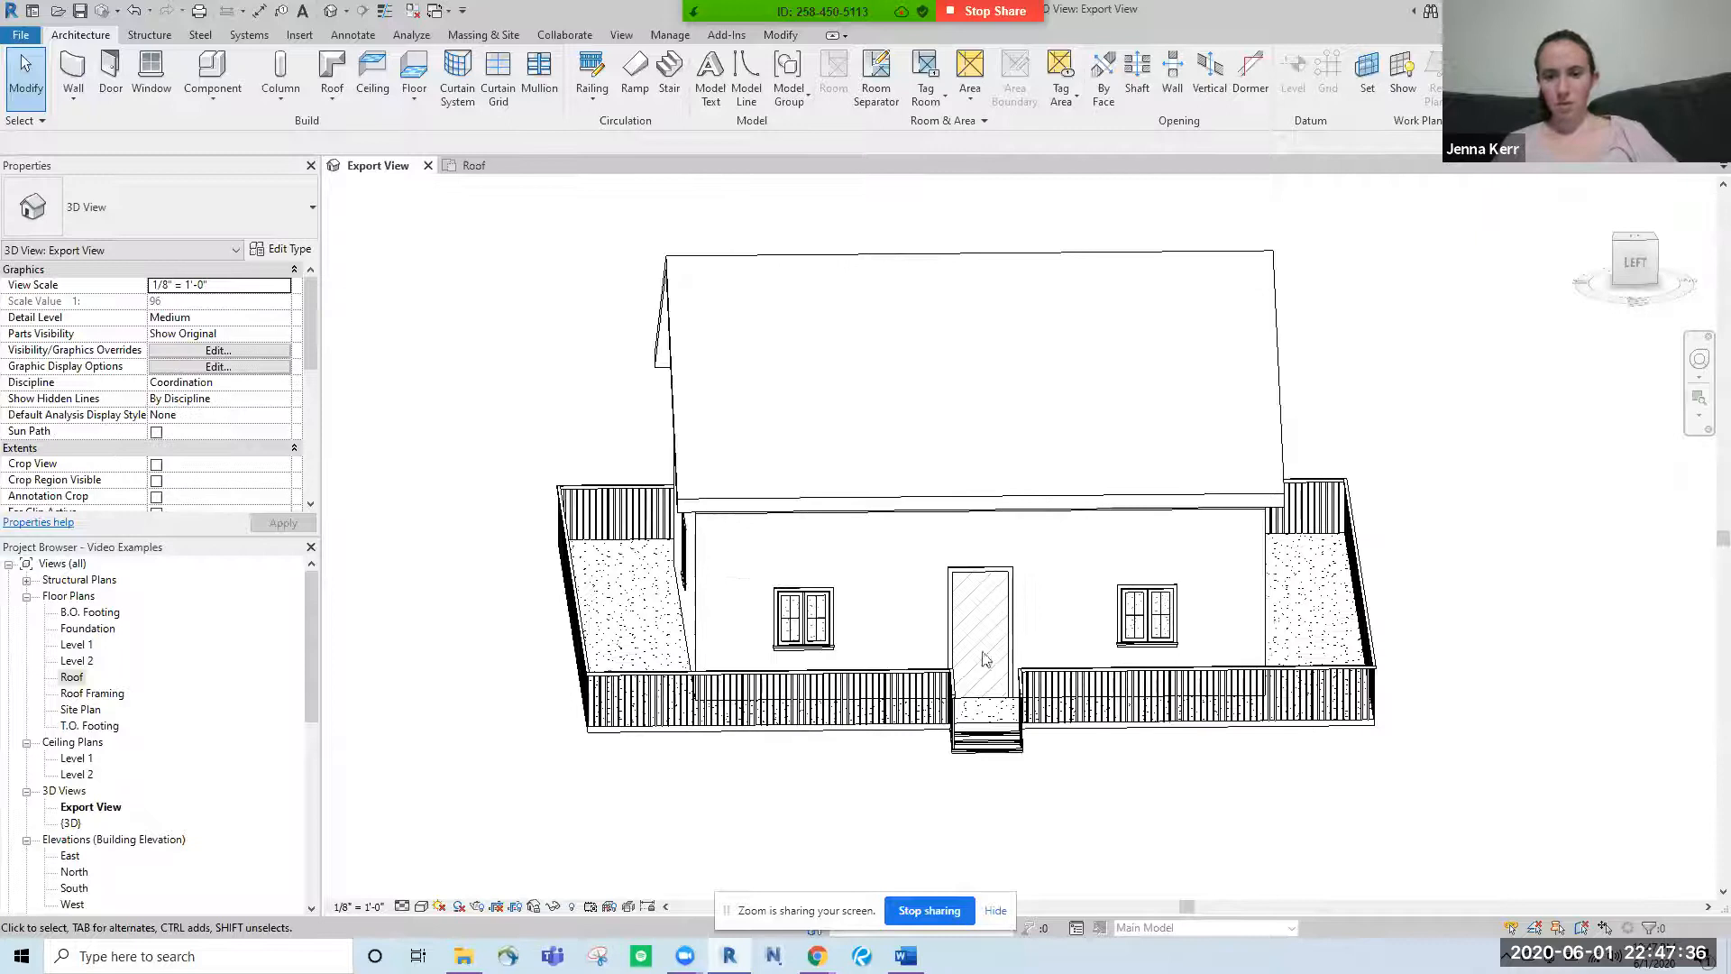
scroll(838, 672, "down", 3)
middle_click_drag(1001, 808, 1104, 775, "shift")
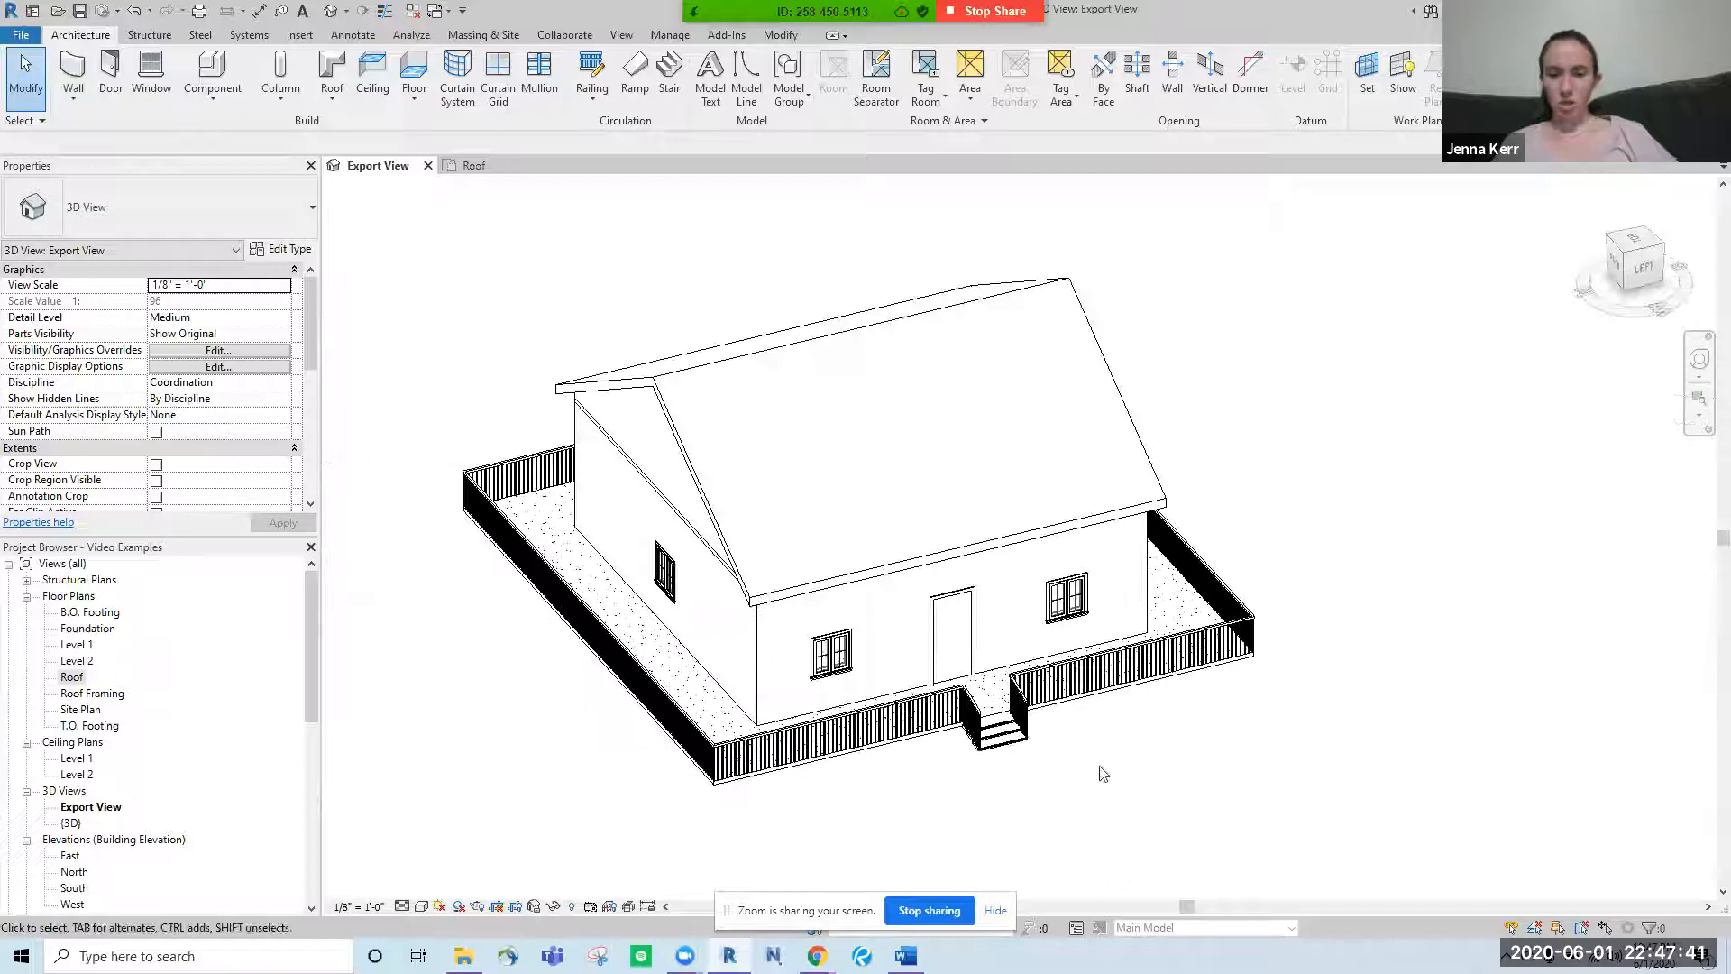
- Review the entry stair's type properties and its Single Zigzag cut mark settings, and close both without changes
left_click(1010, 748)
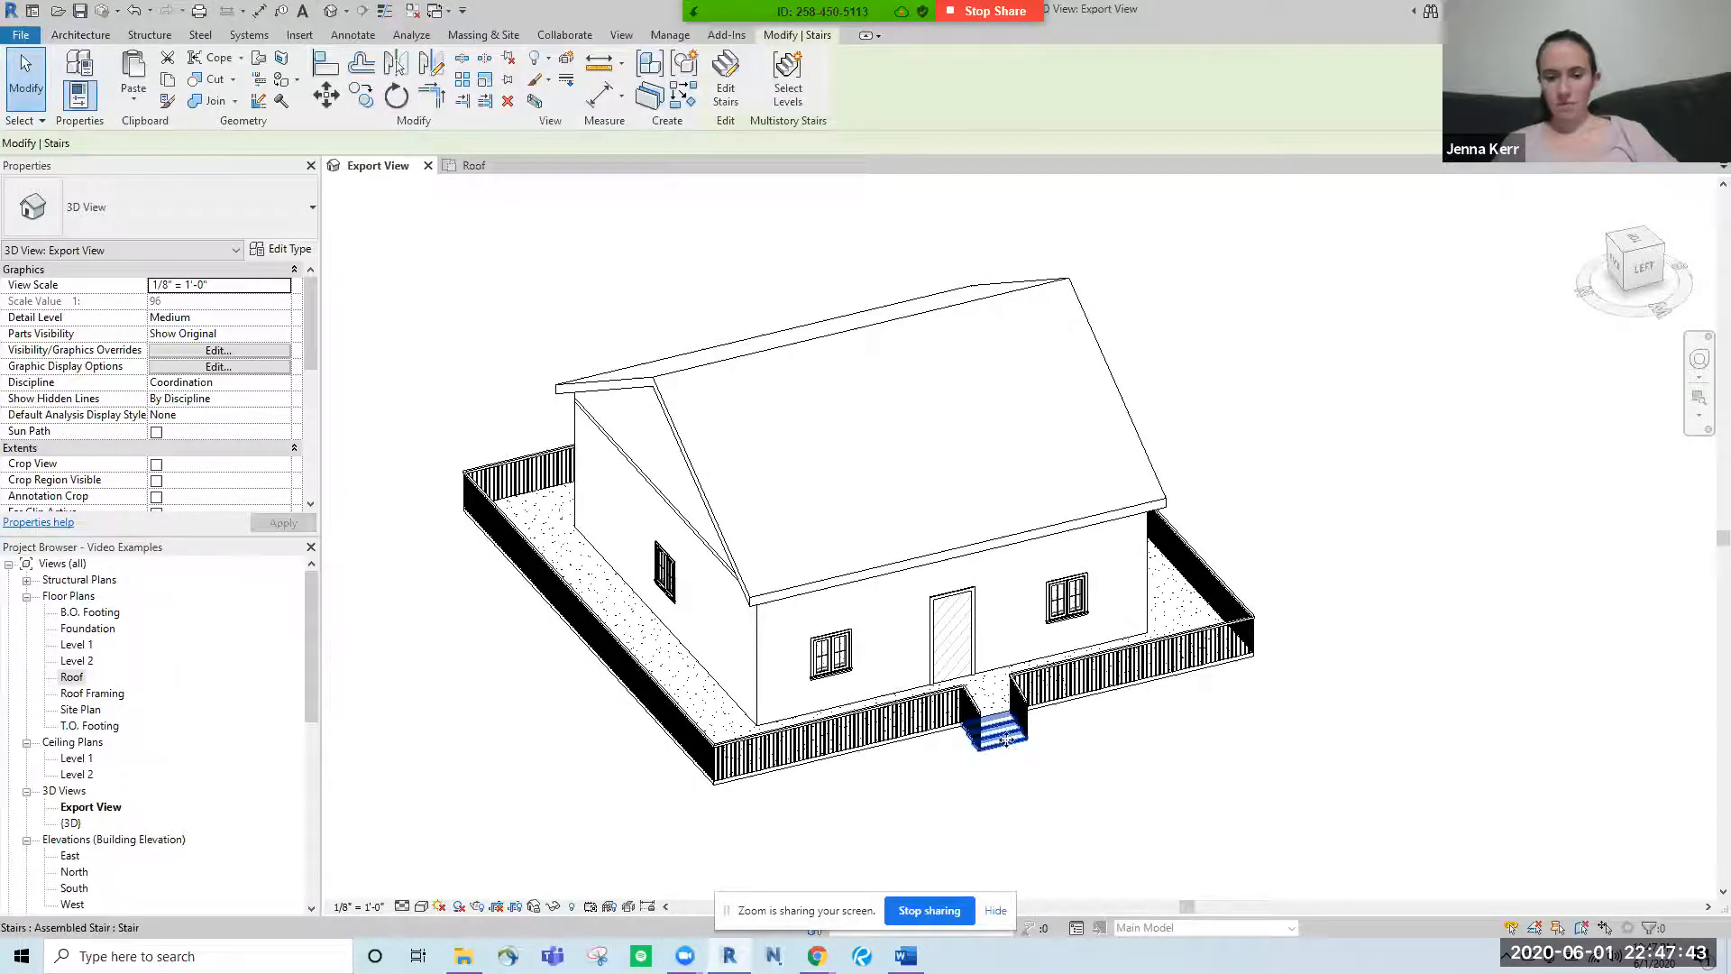
left_click(279, 250)
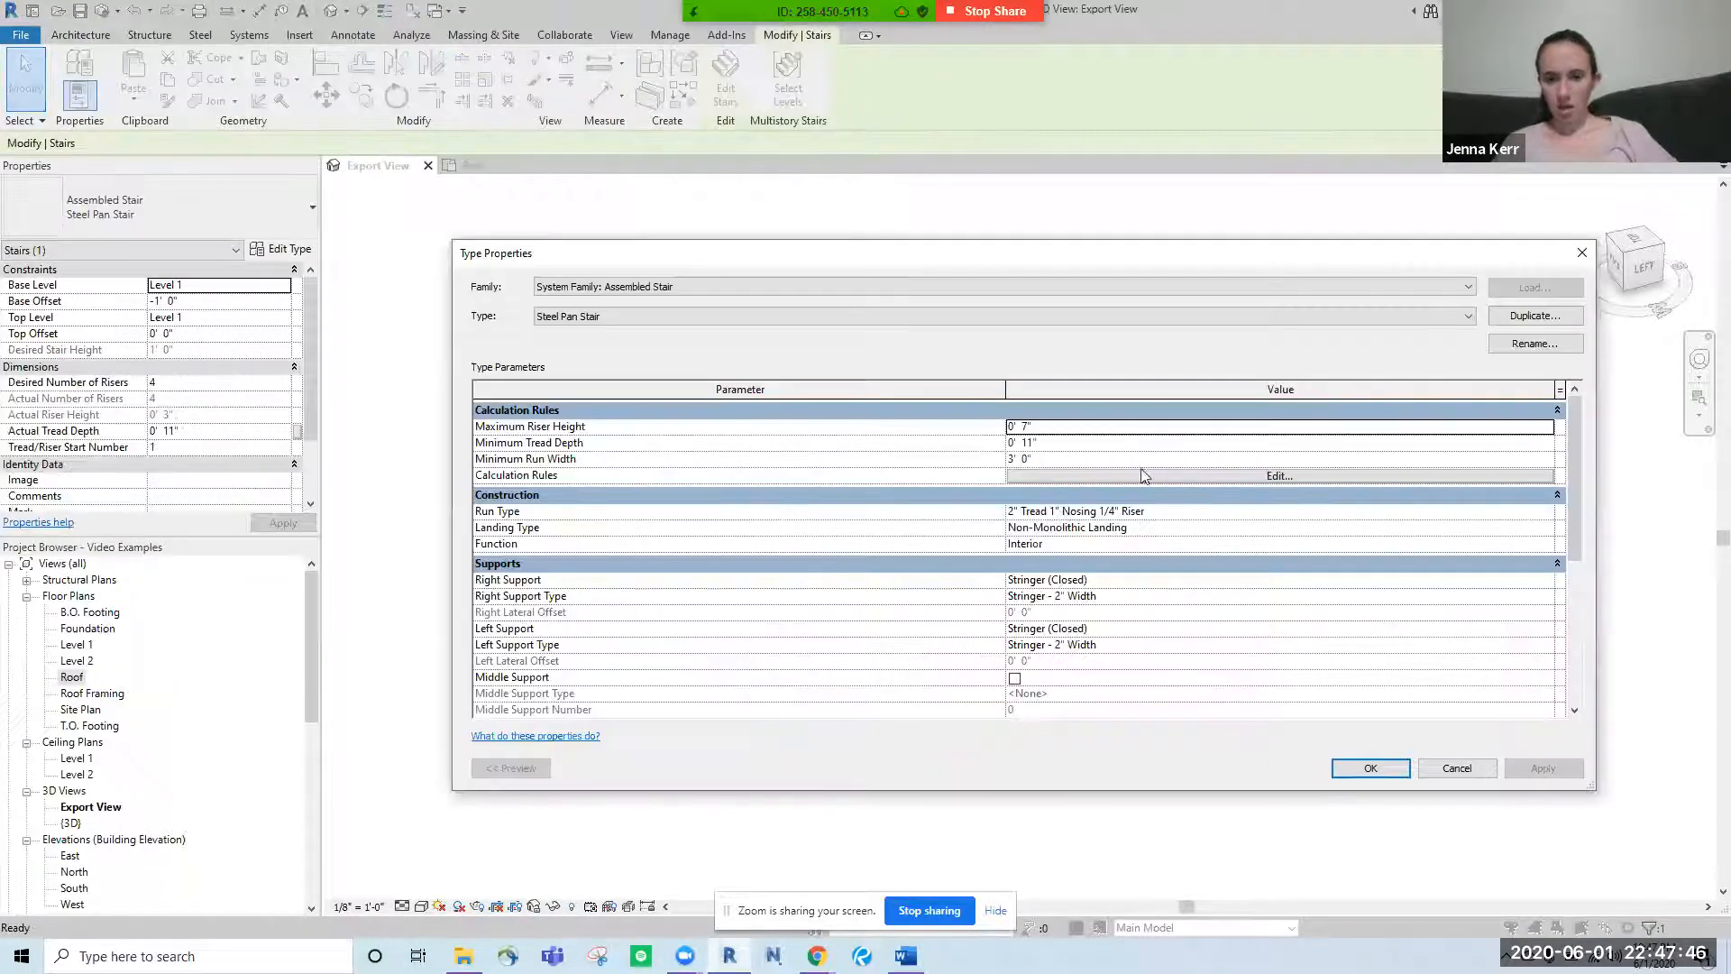
scroll(977, 552, "down", 5)
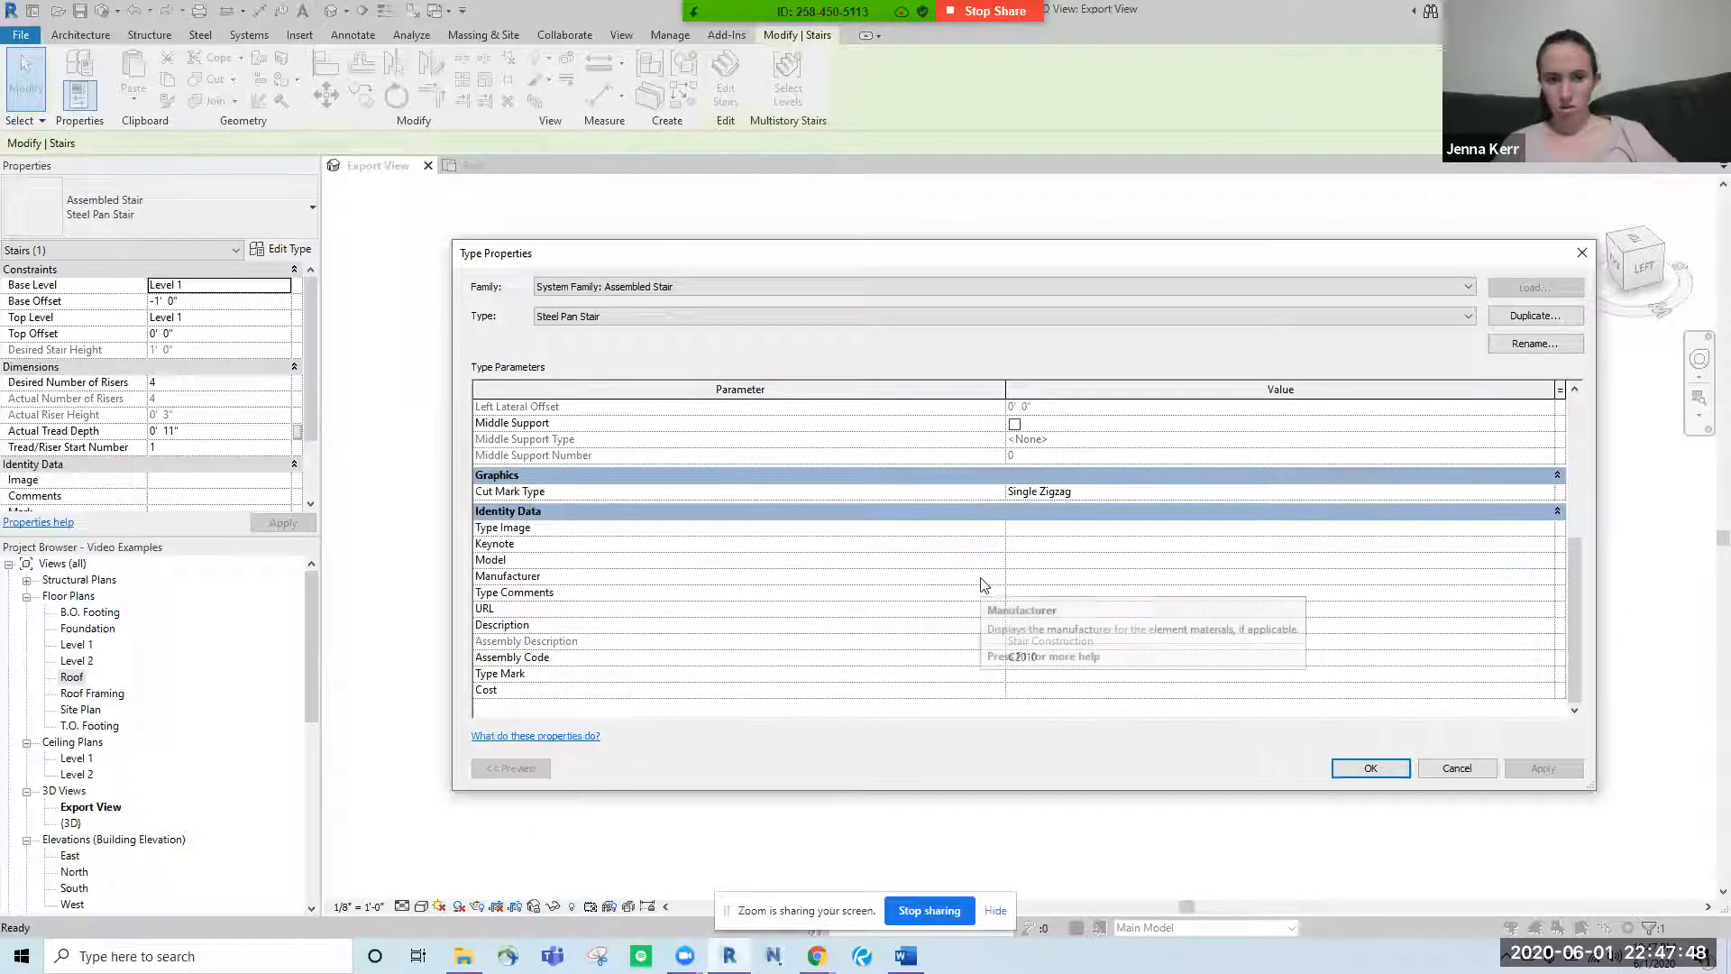
left_click(1547, 492)
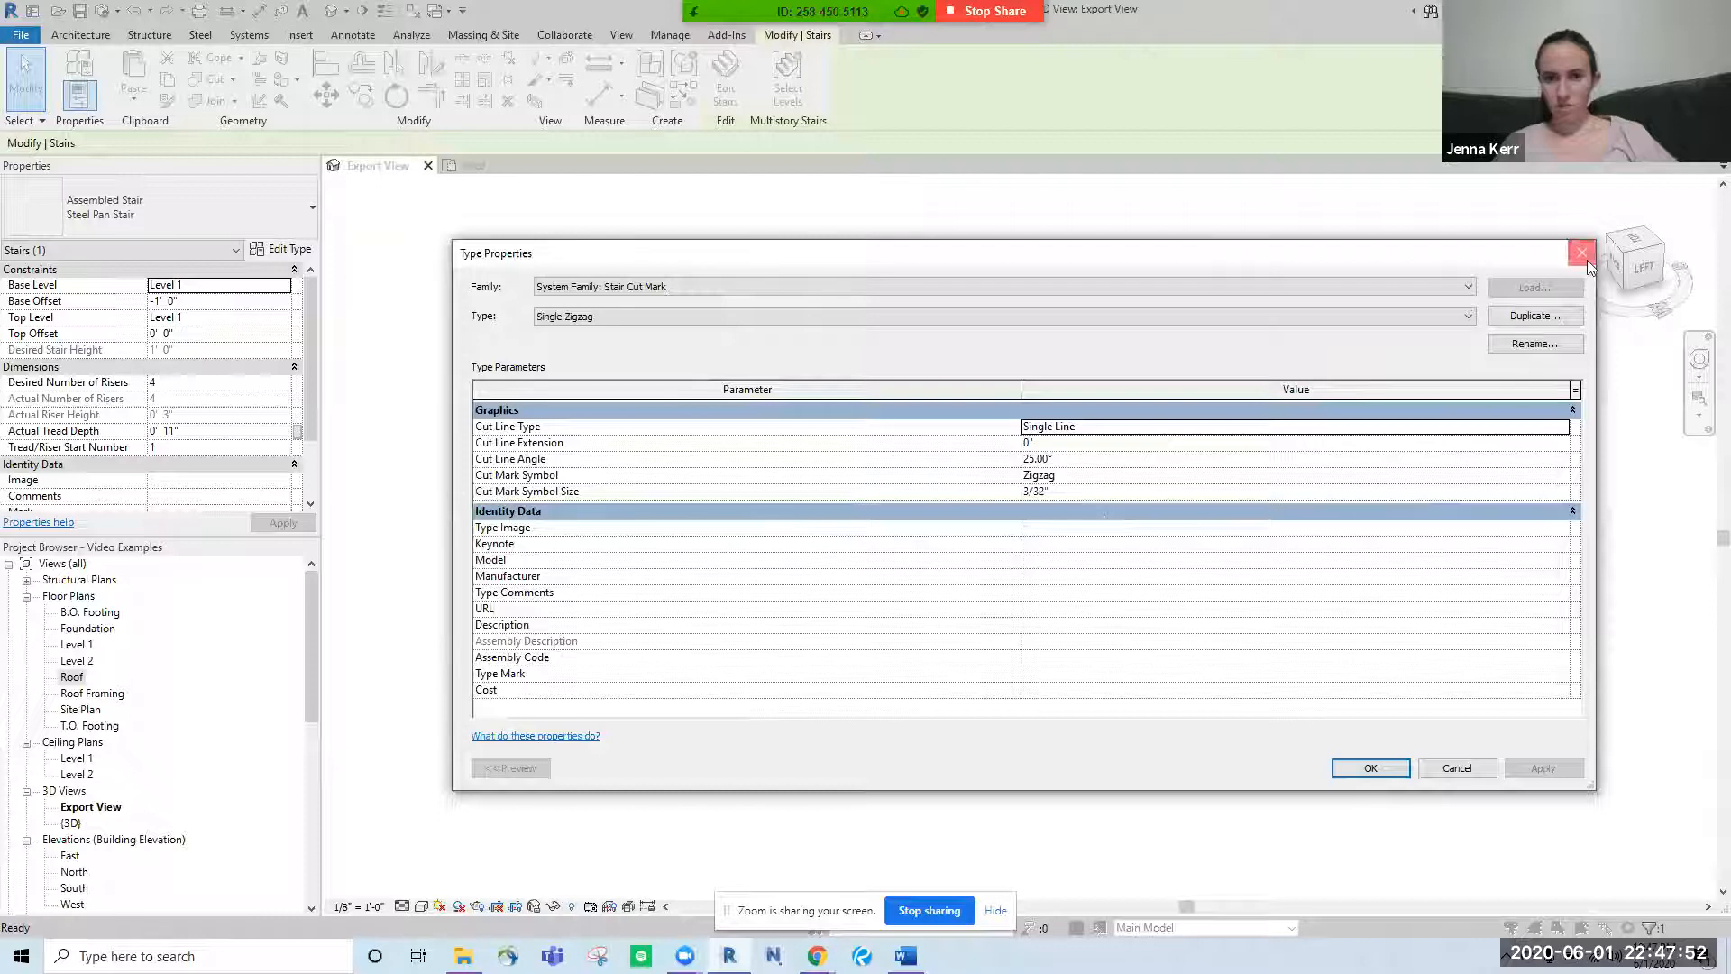
left_click(1583, 253)
left_click(1445, 769)
- Turn the 3D view to face the front of the house and save the project
middle_click_drag(1123, 761, 1031, 640, "shift")
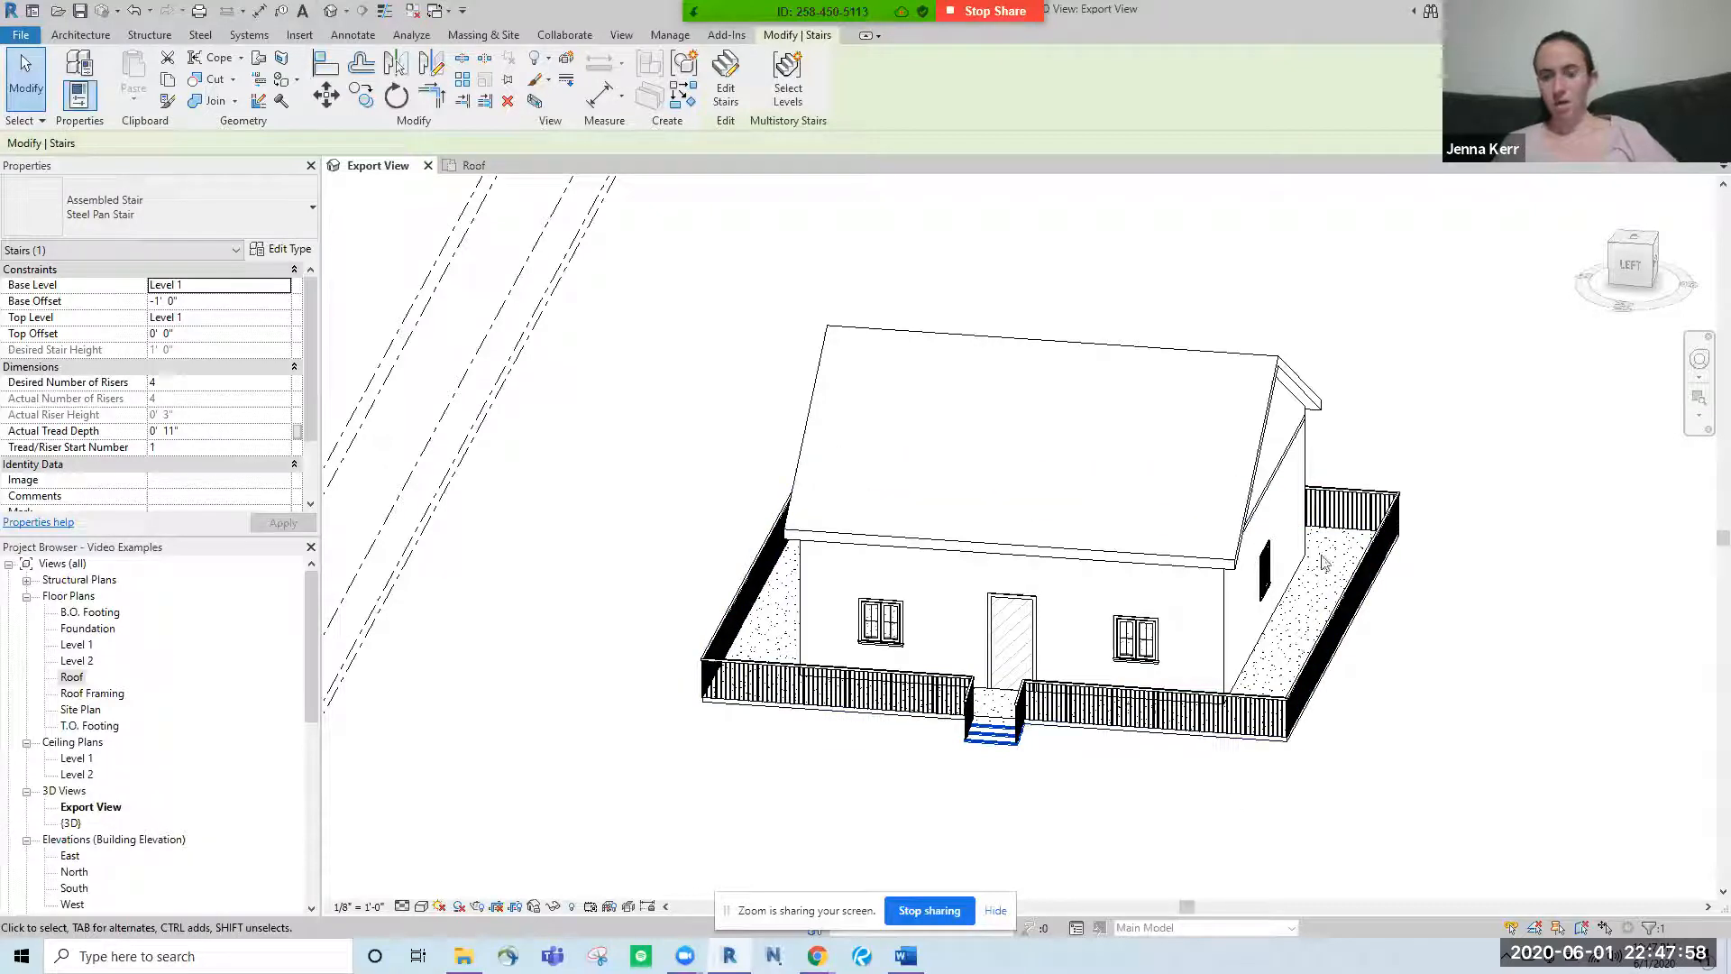
middle_click_drag(1203, 784, 1217, 703, "shift")
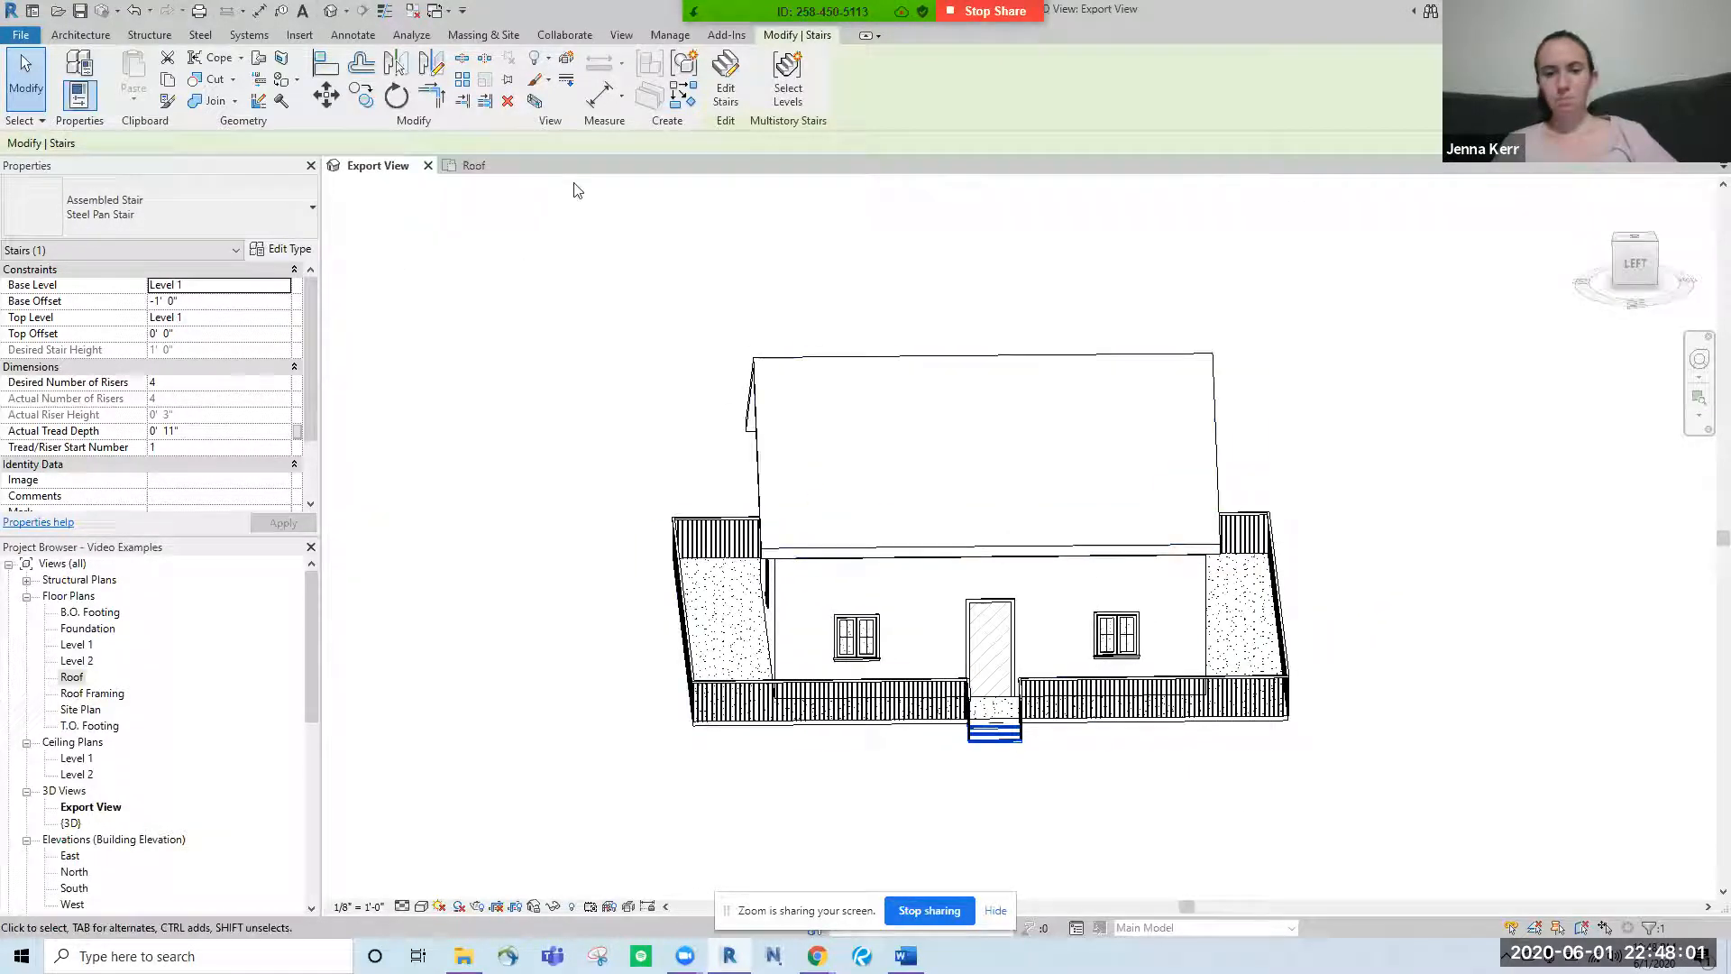
left_click(81, 13)
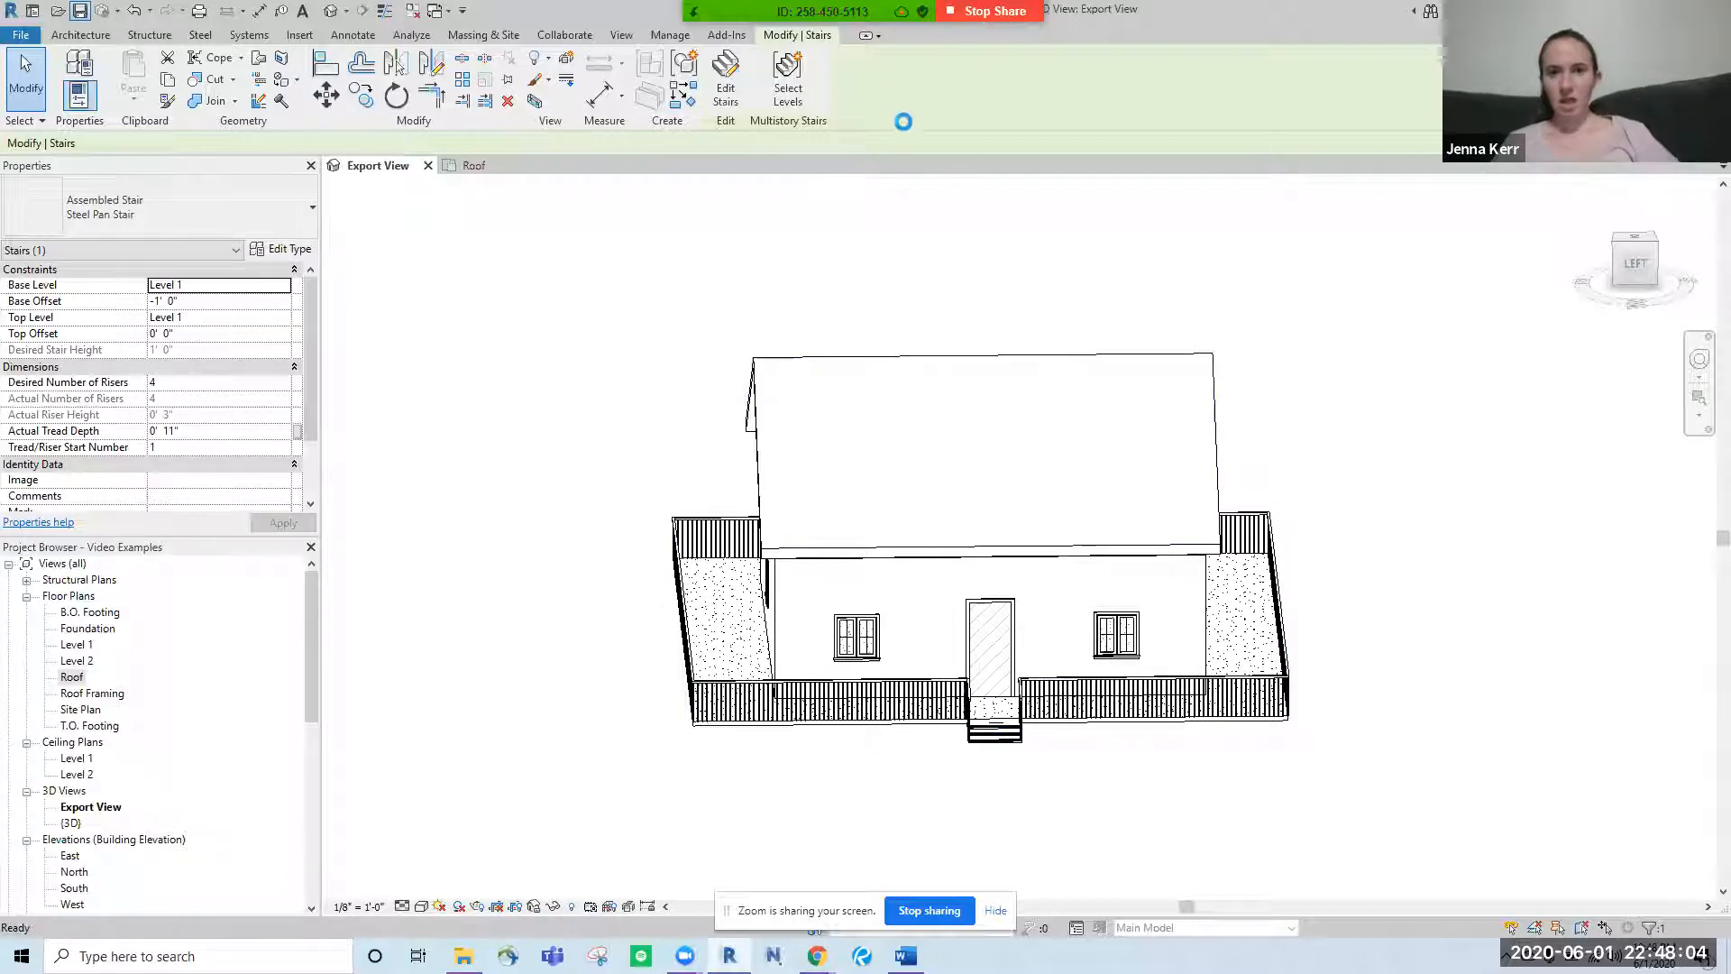
mouse_move(879, 16)
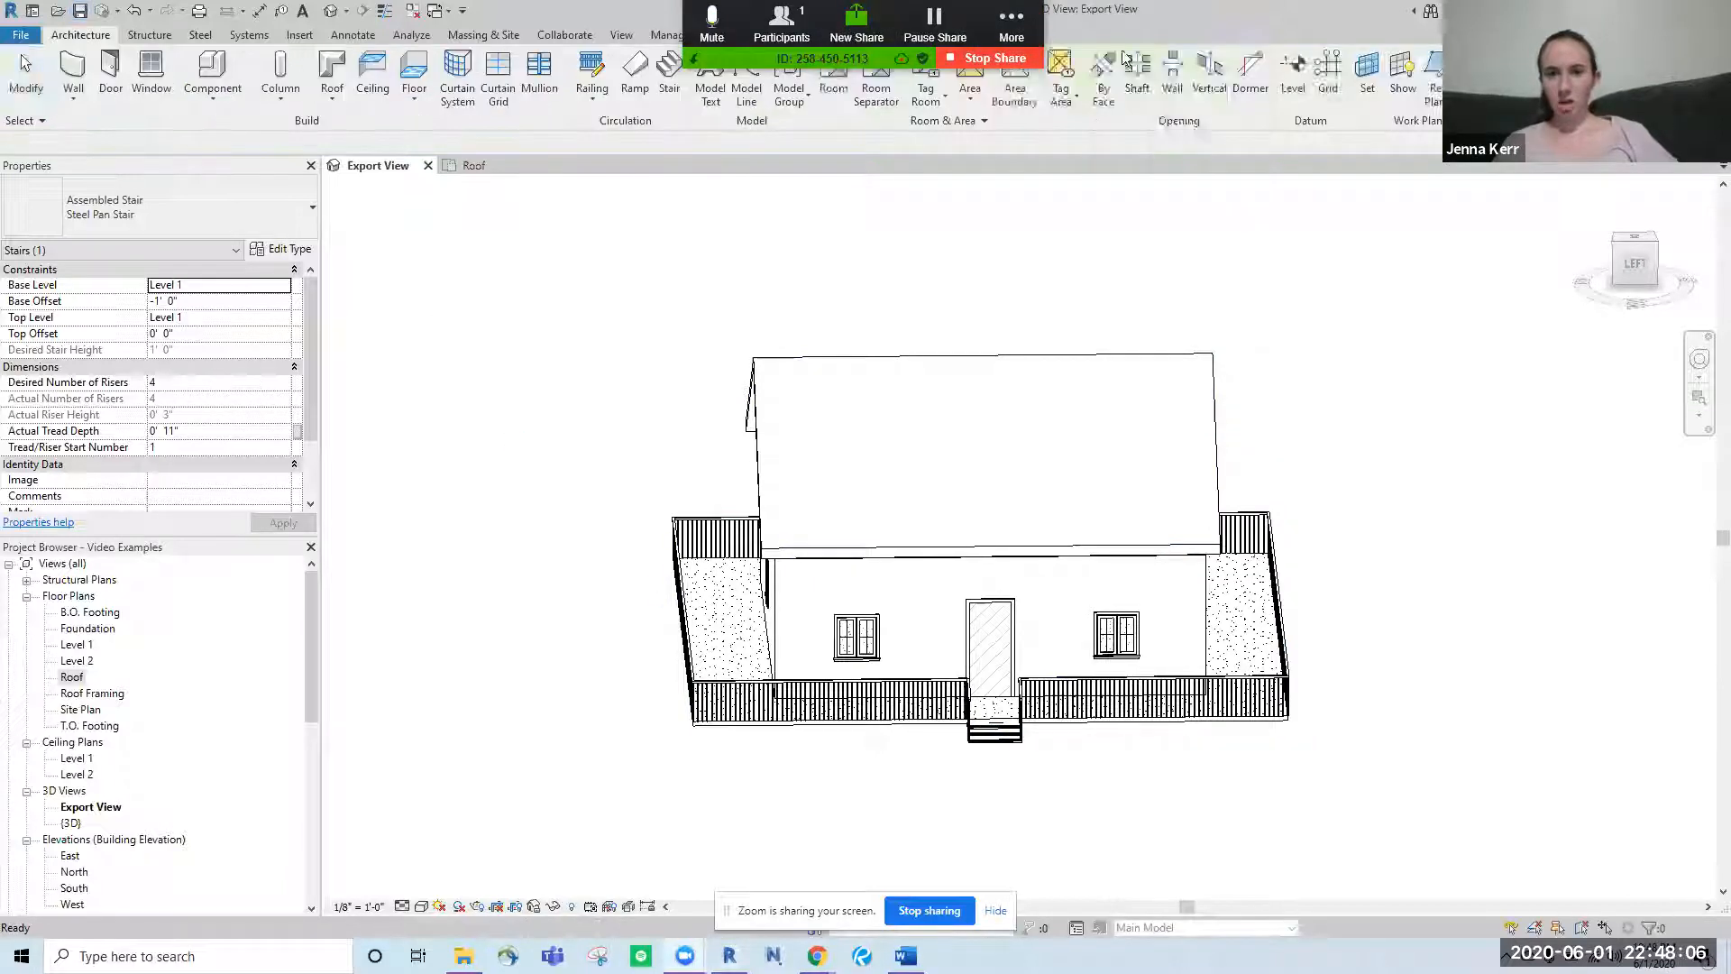